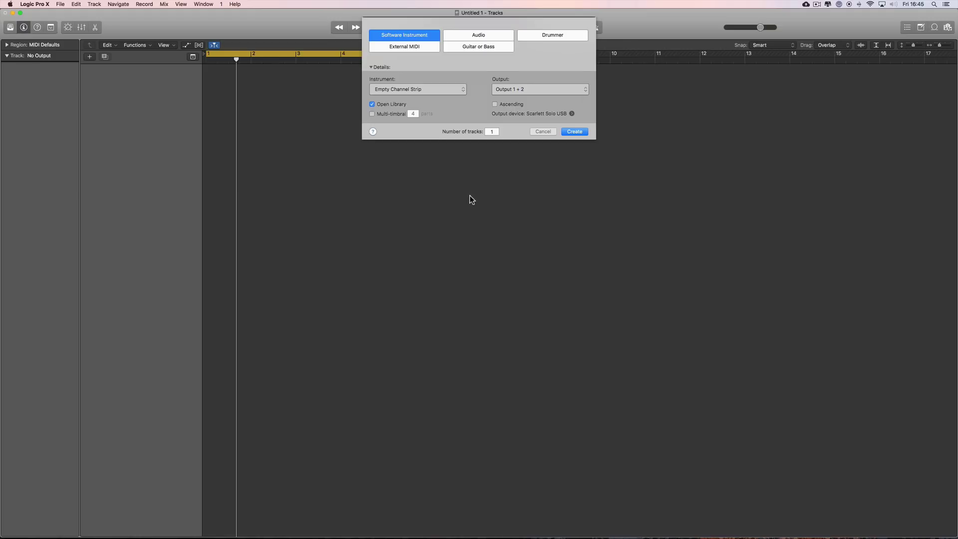
Step: Create one software instrument track with an empty channel strip and close the Musical Typing keyboard
click(402, 40)
click(574, 132)
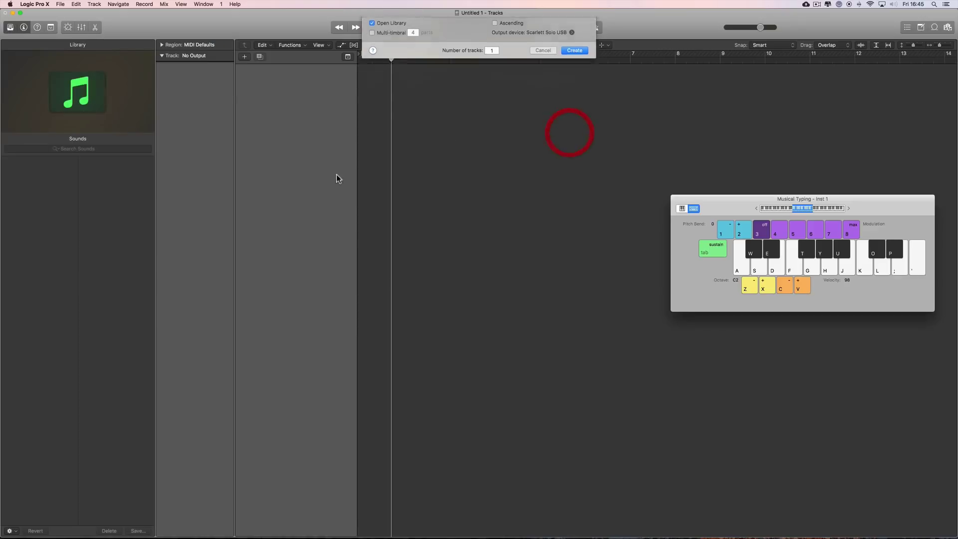
click(674, 199)
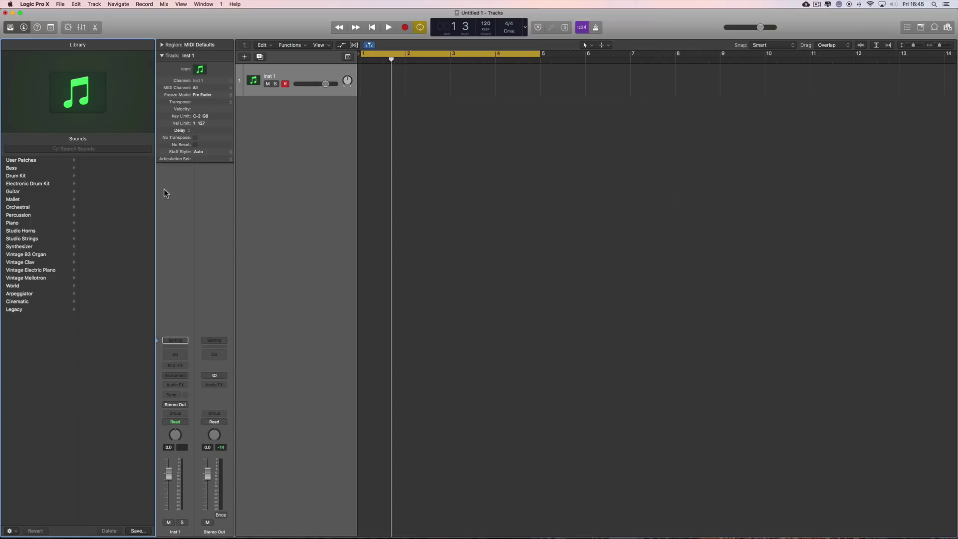
Step: Load the Studio Trumpet 1 patch from the Studio Horns single instruments onto the new track
click(70, 230)
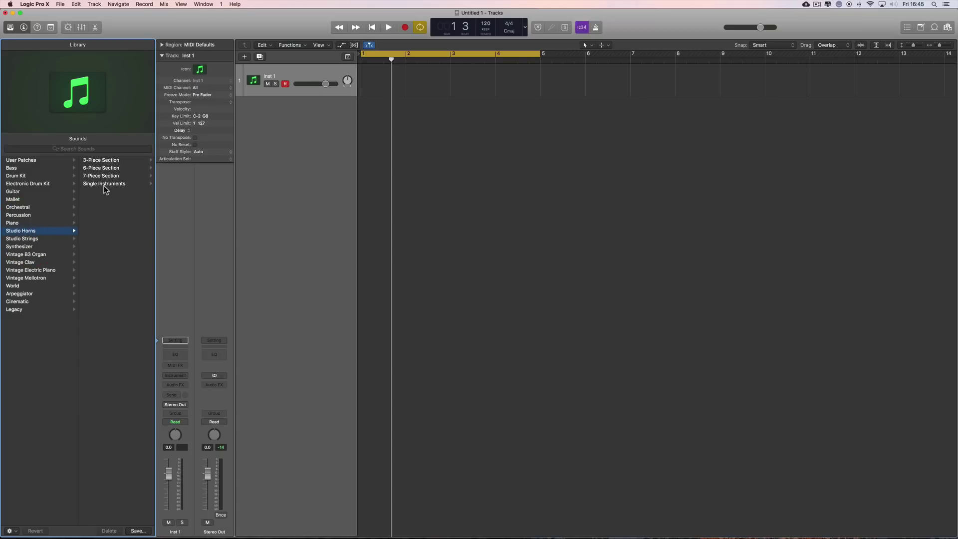
click(101, 160)
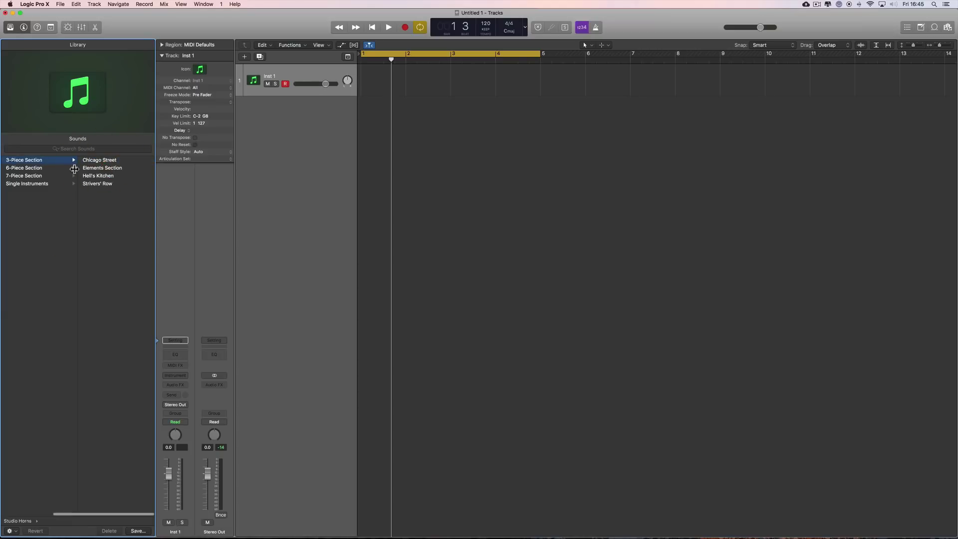
click(35, 184)
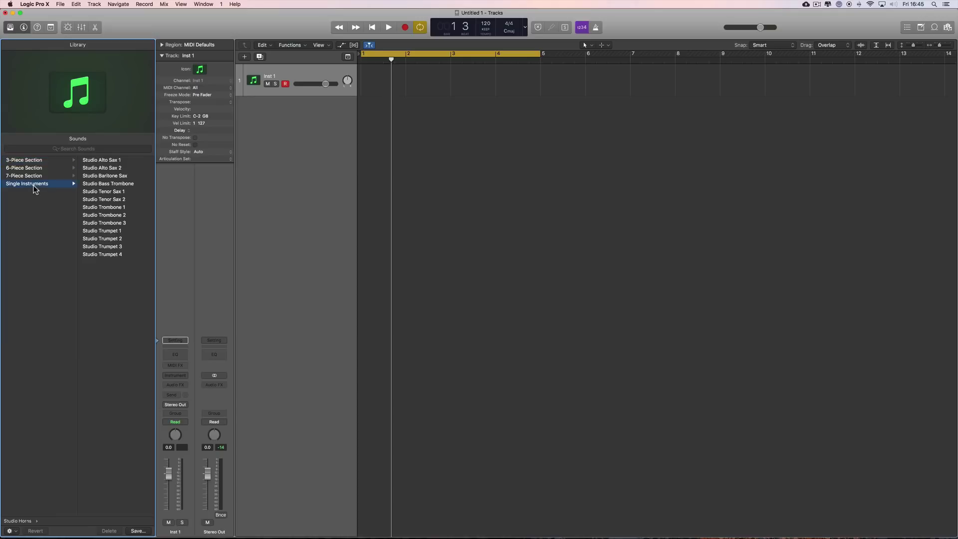
click(111, 232)
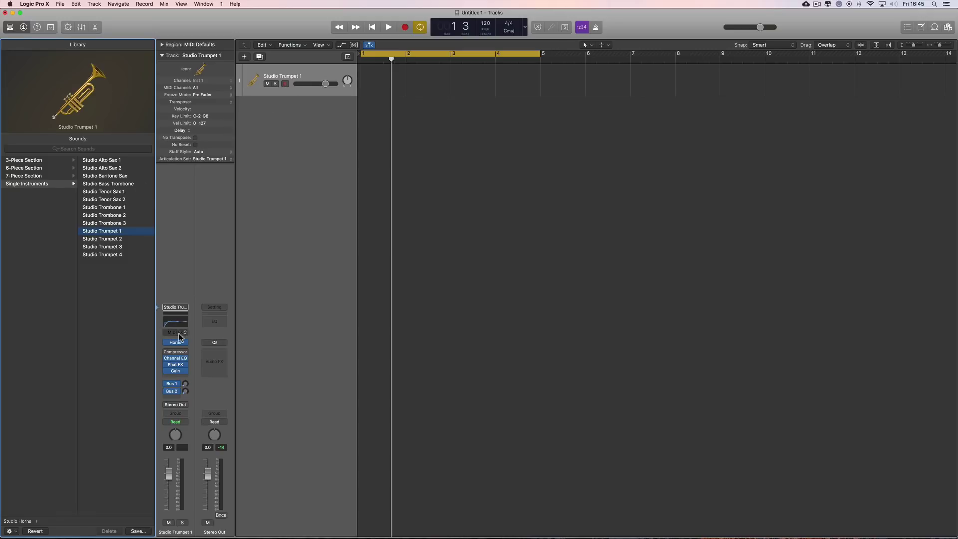
Step: Examine the trumpet track's channel strip and its articulation set options without changing them
mouse_move(170, 360)
mouse_move(175, 392)
click(211, 159)
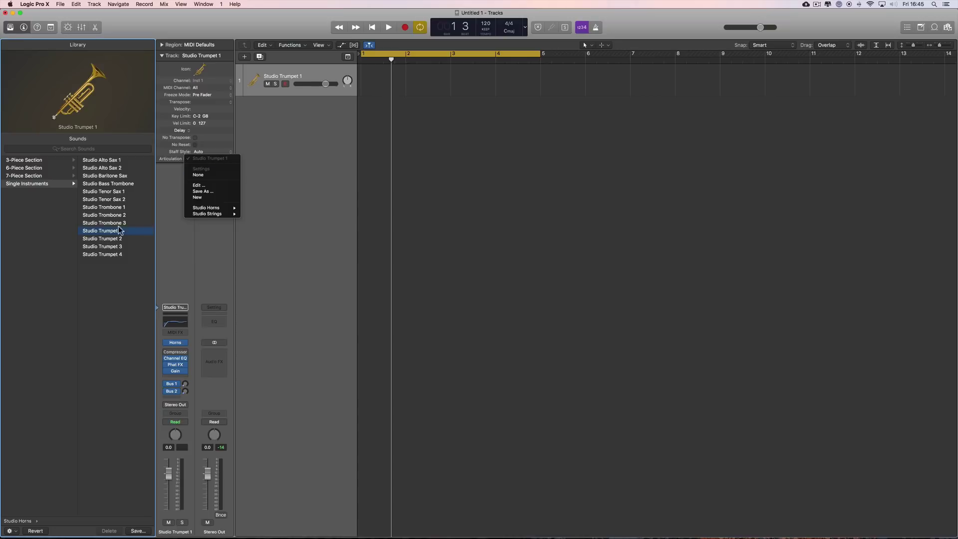
click(287, 151)
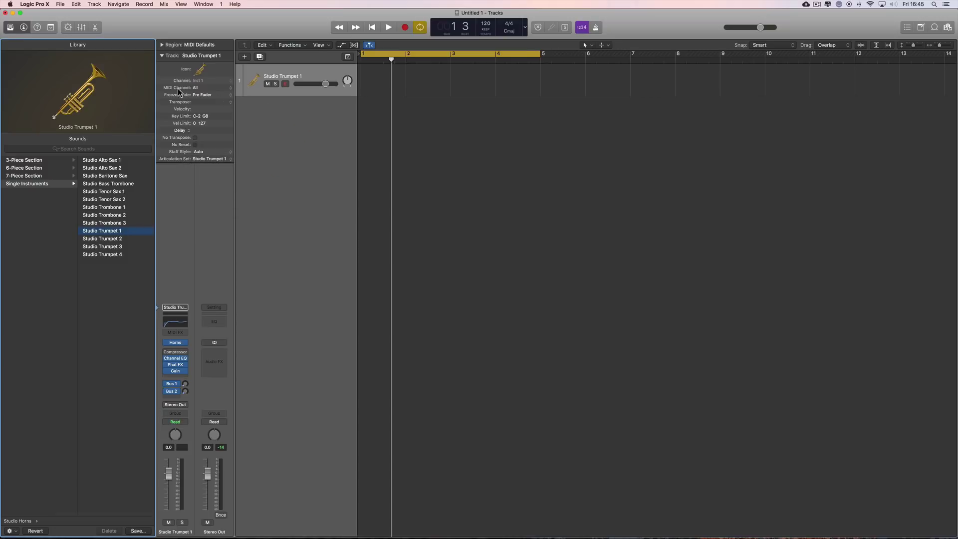
Step: Add a second software instrument track and load the Studio Violins 1 patch from Studio Strings
click(245, 56)
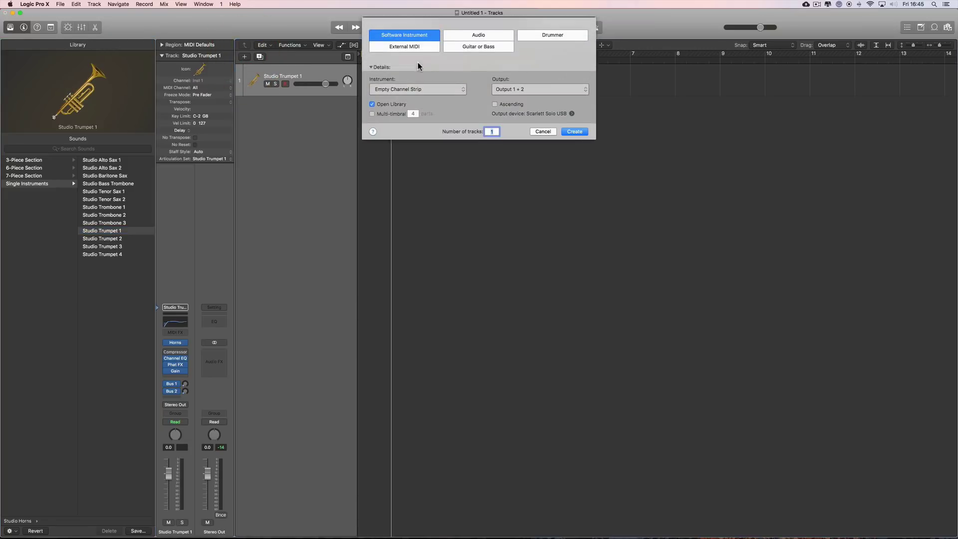
click(573, 134)
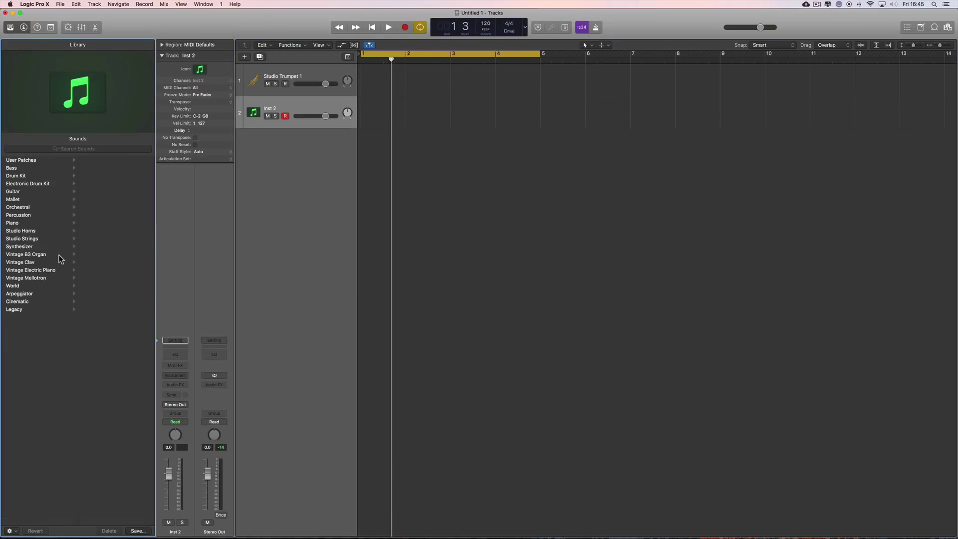
click(24, 238)
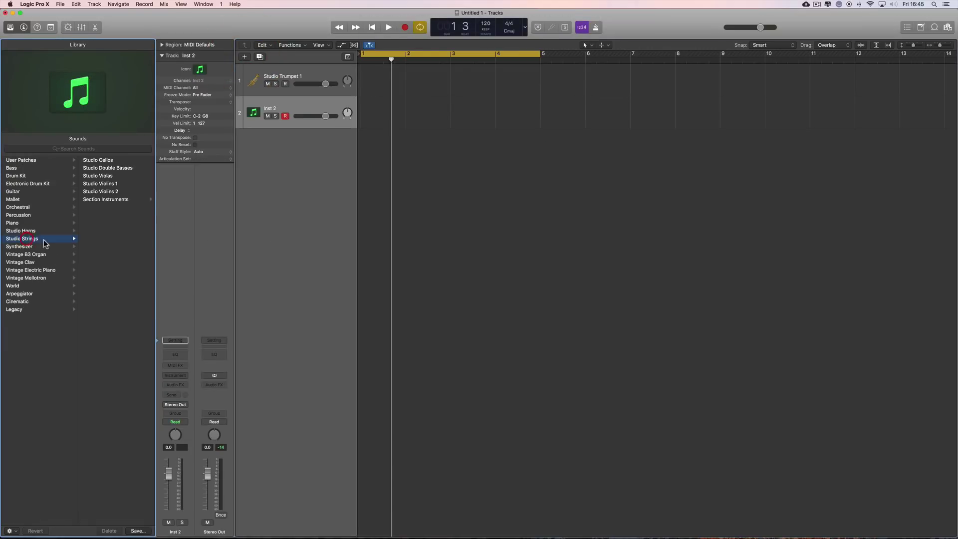
click(111, 201)
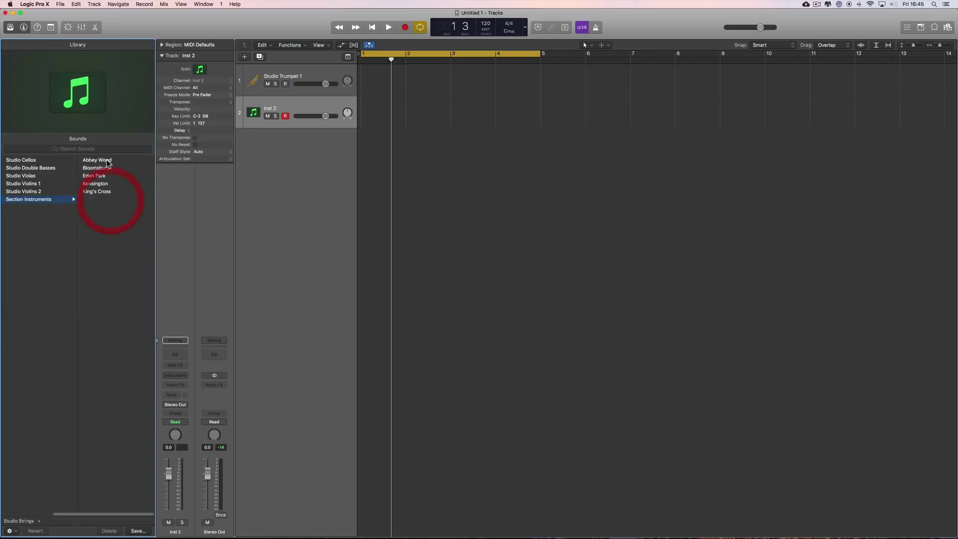
click(39, 186)
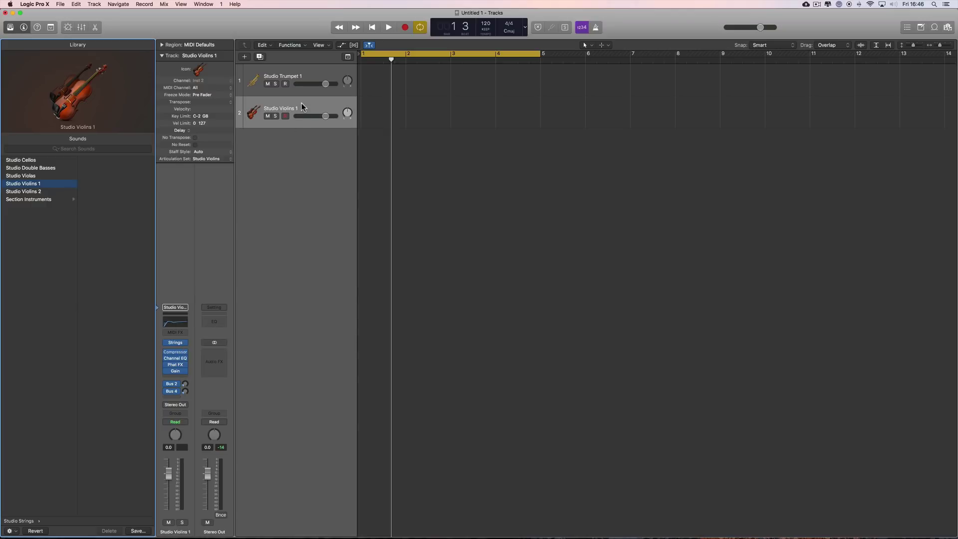
Step: Examine the violin track's Strings instrument slot and its articulation set options without changing them
mouse_move(186, 346)
click(212, 159)
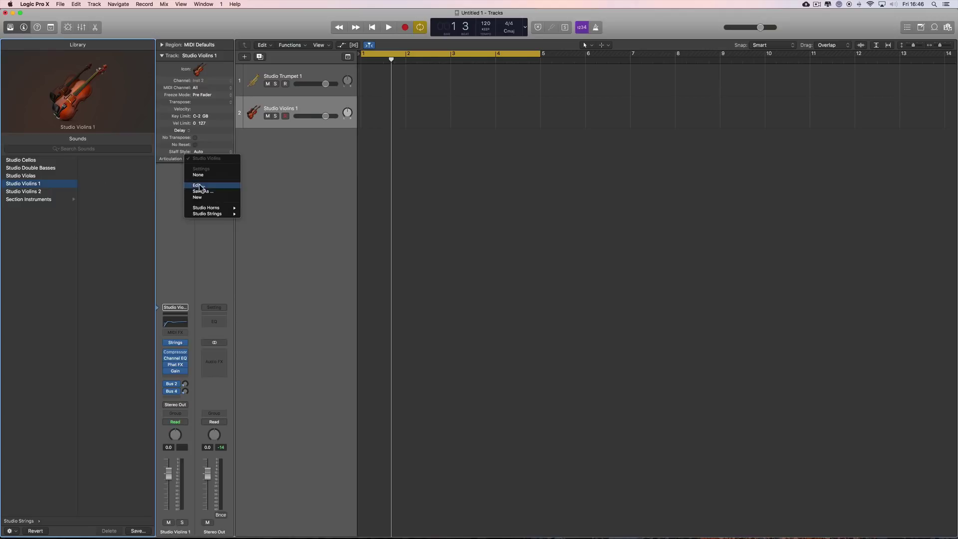
mouse_move(203, 209)
click(167, 167)
click(161, 56)
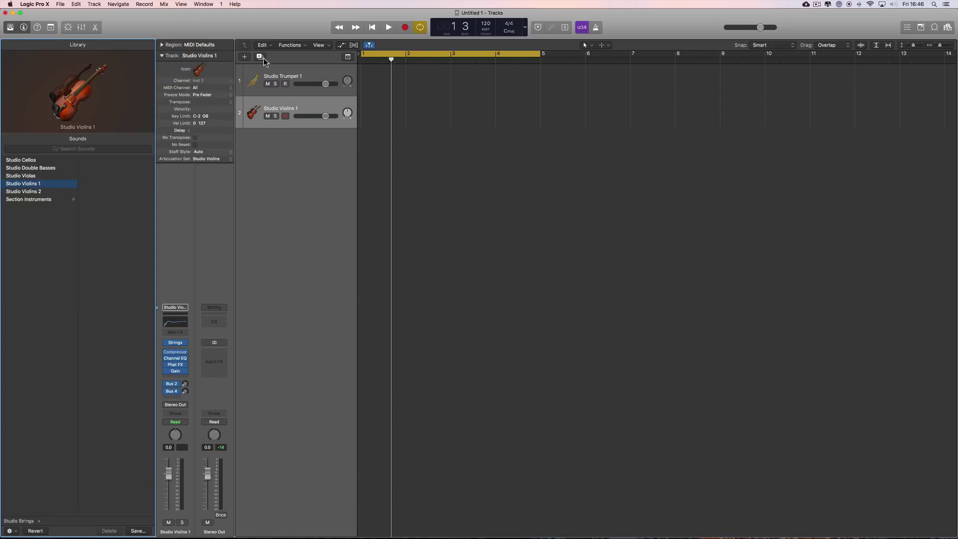
Step: Add a third software instrument track with an empty channel strip and select it
click(244, 57)
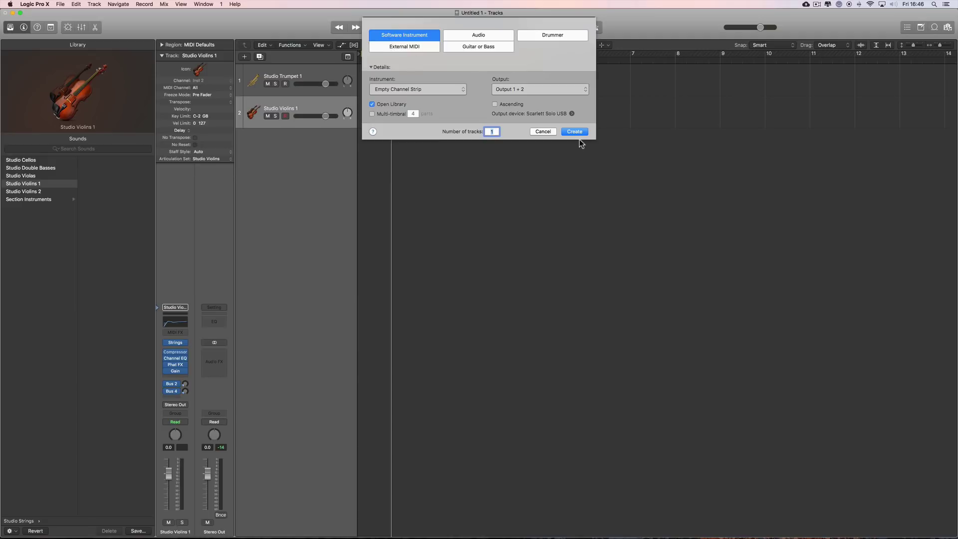
click(574, 132)
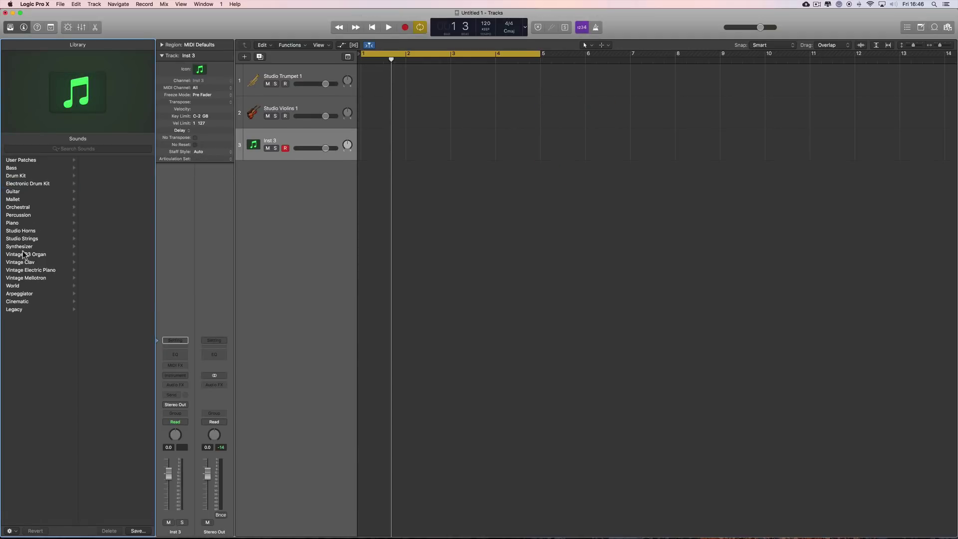
click(282, 143)
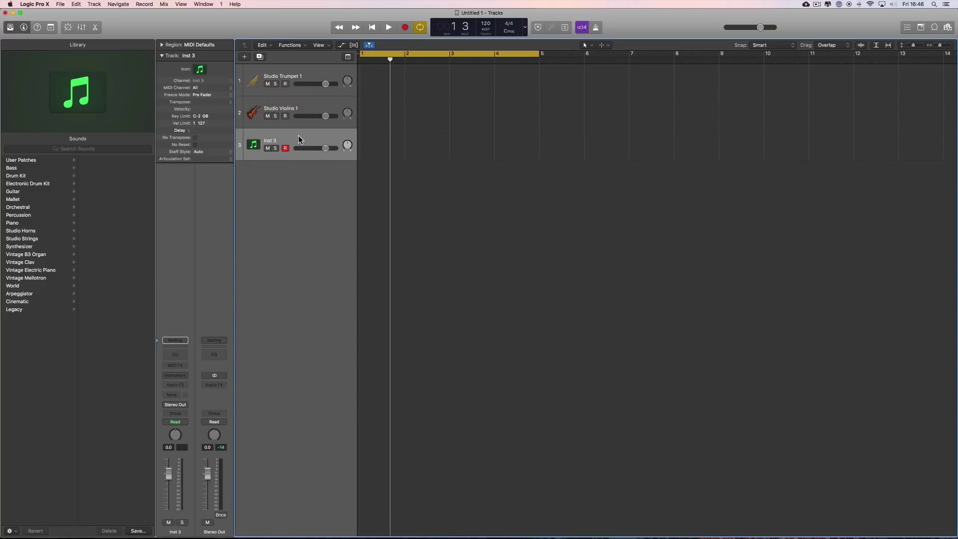
Step: Insert the Studio Horns plug-in as the instrument on the Inst 3 track, then close its window
click(185, 375)
mouse_move(188, 392)
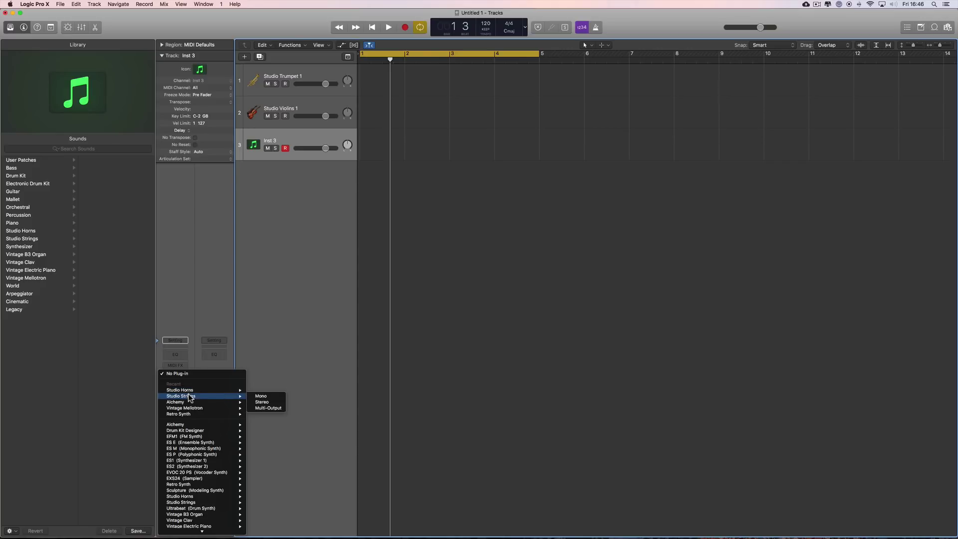
click(269, 396)
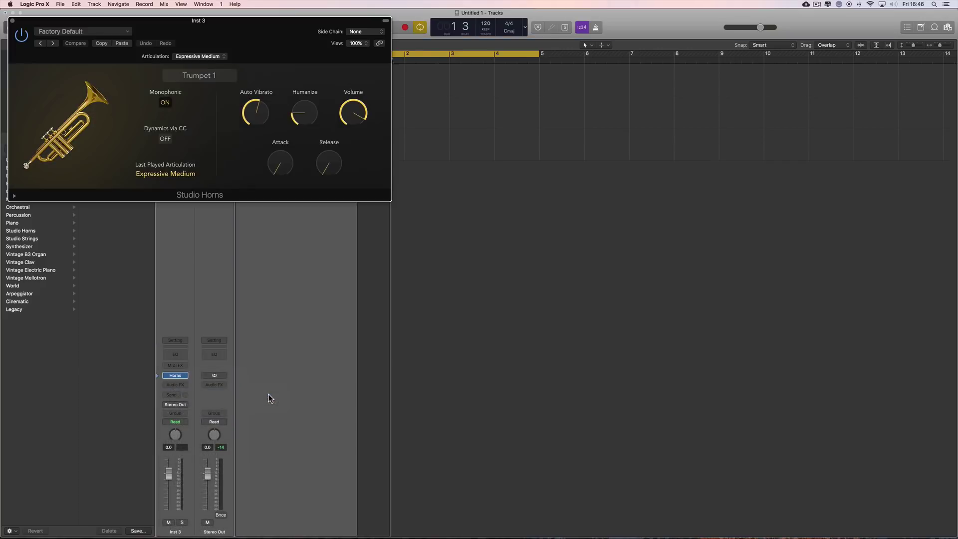
click(12, 20)
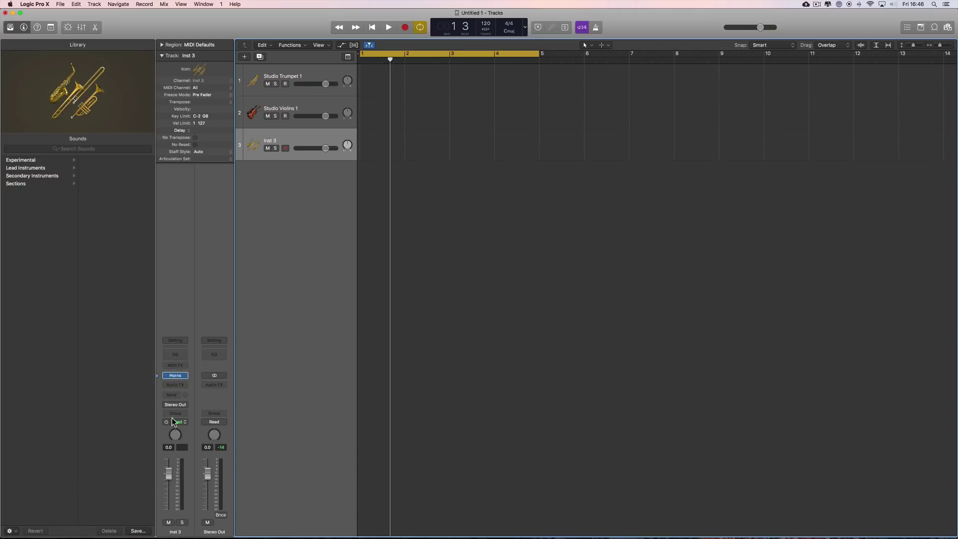
Step: Check the Inst 3 track's articulation set and view the available Studio Horns sets without choosing one
click(217, 159)
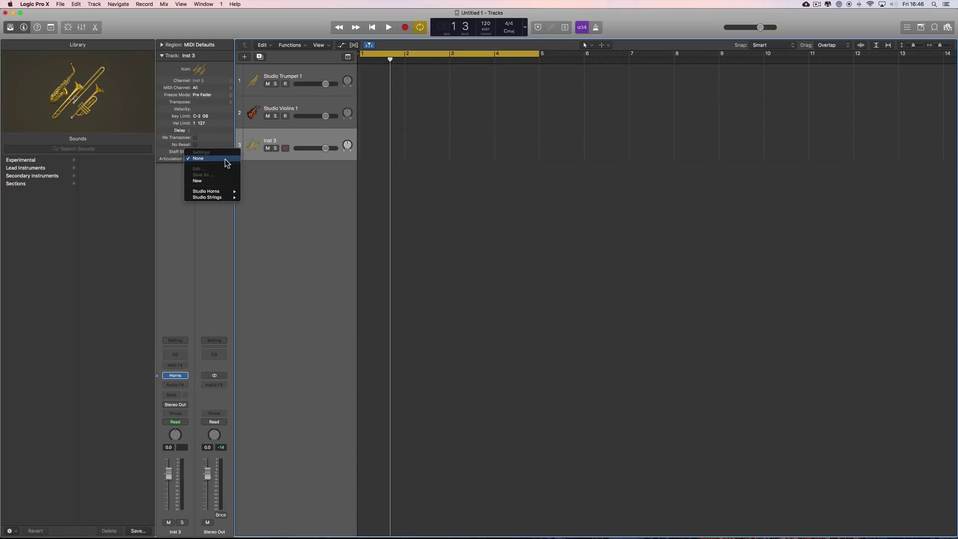
mouse_move(225, 192)
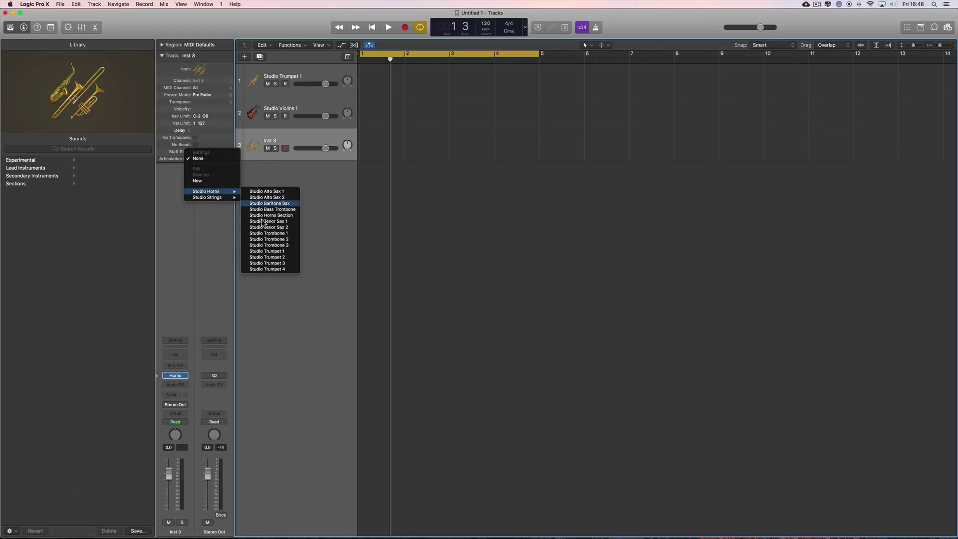
click(264, 176)
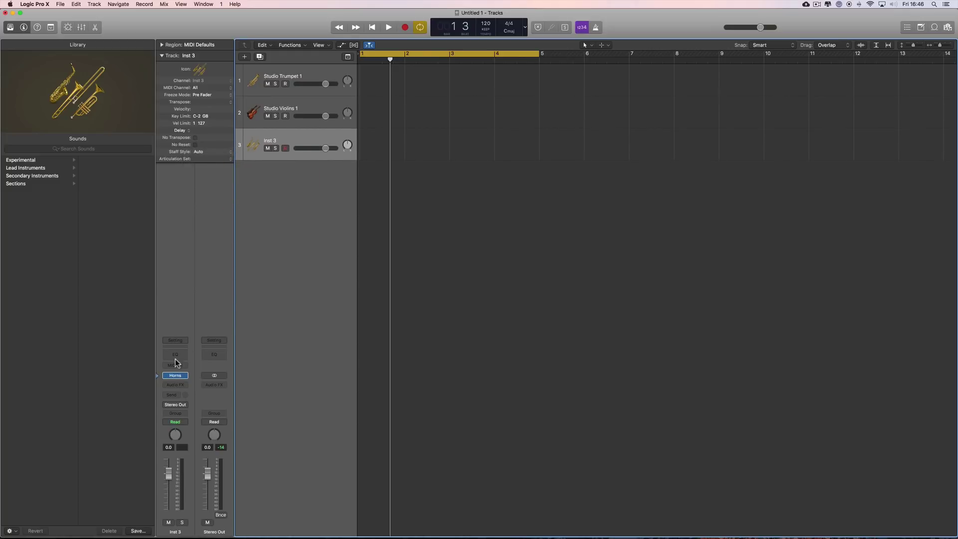
Step: Choose Trumpet 1 as the single instrument in the Inst 3 track's Studio Horns plug-in and close the plug-in
click(175, 376)
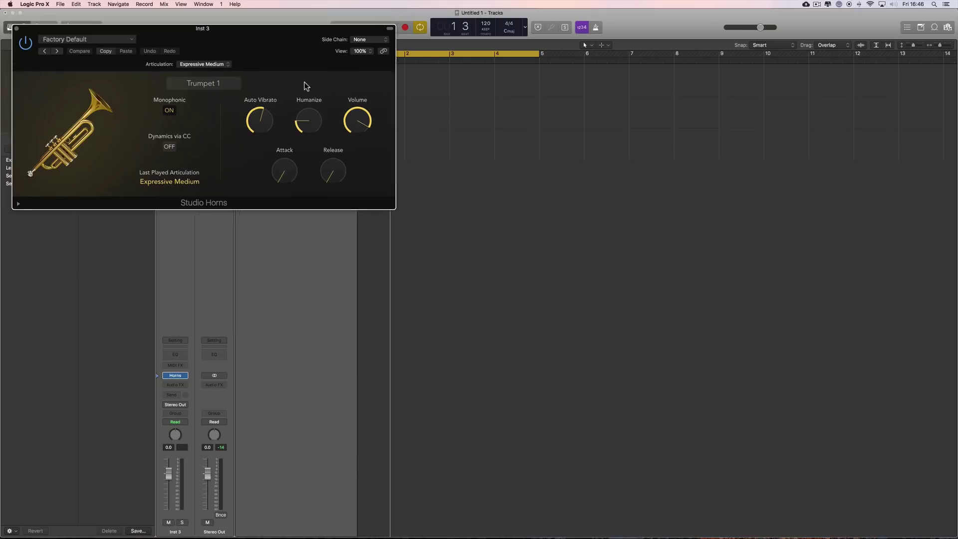
drag(306, 85, 591, 205)
click(567, 213)
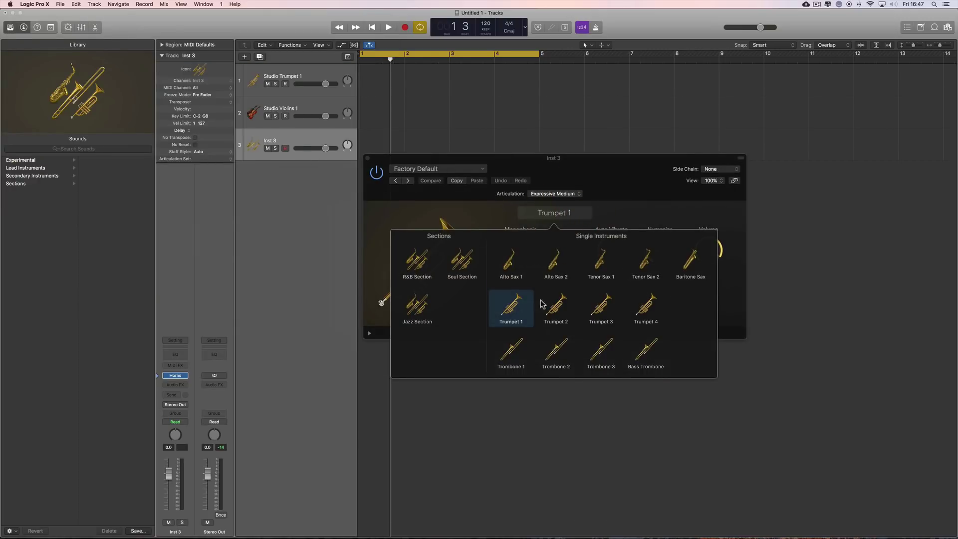
click(519, 310)
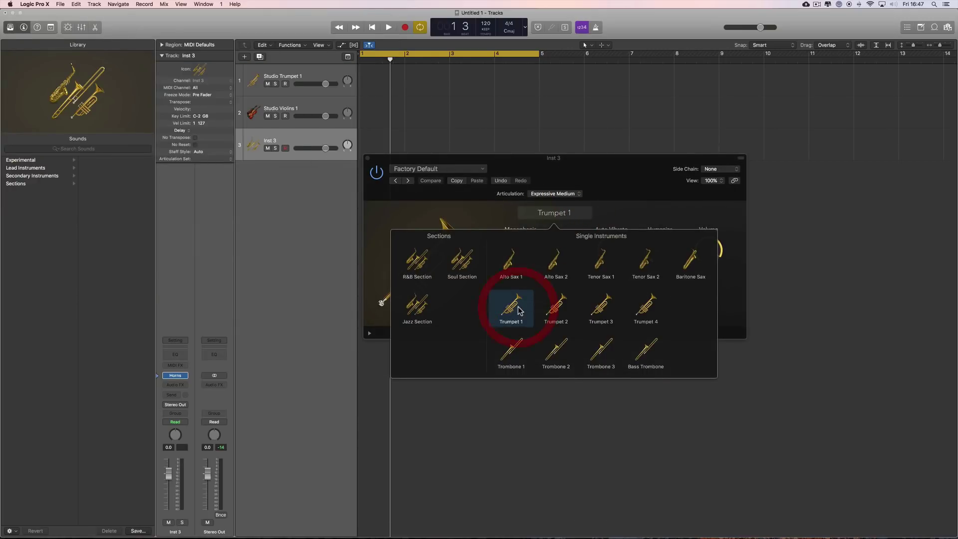
click(368, 158)
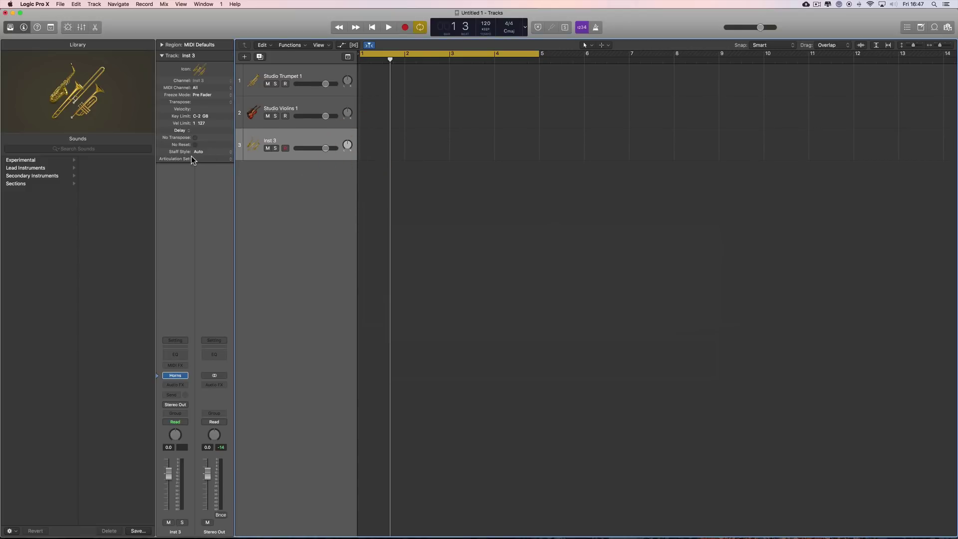
Step: Assign the Studio Trumpet 1 articulation set to the Inst 3 track and check its Studio Horns plug-in window
click(162, 56)
click(219, 159)
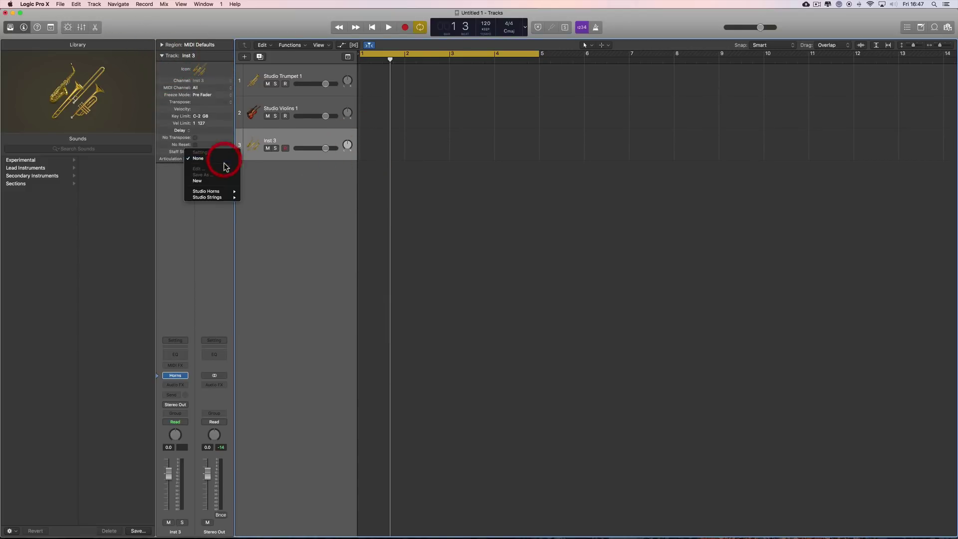
mouse_move(217, 197)
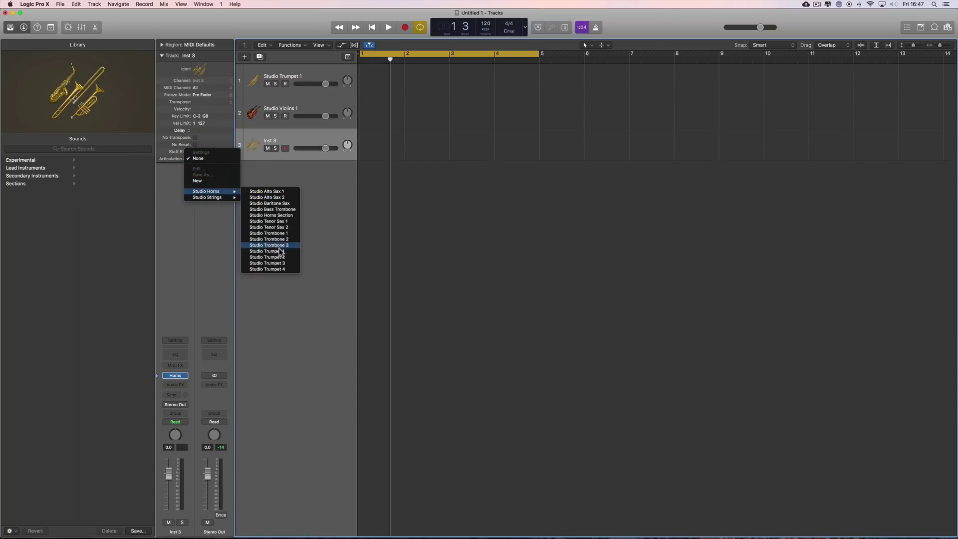
click(279, 251)
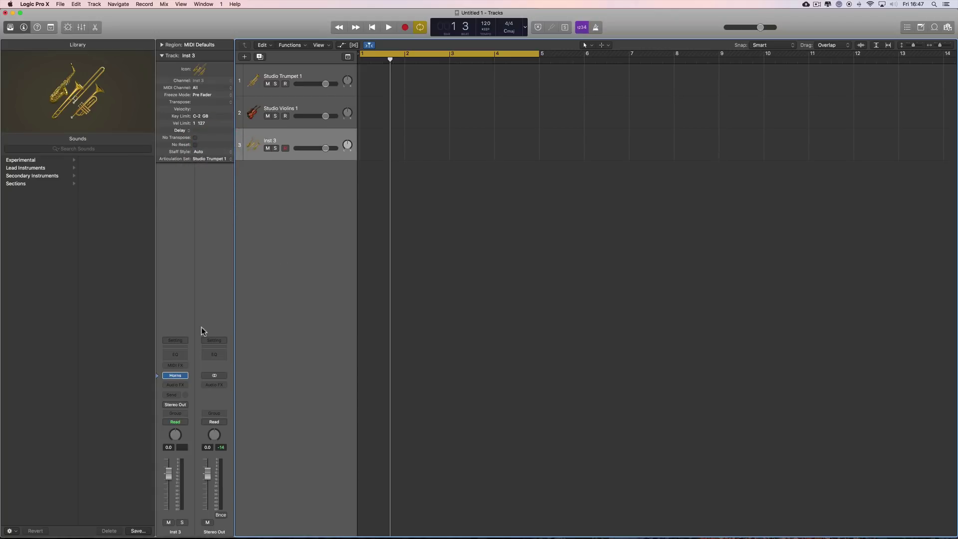
mouse_move(173, 379)
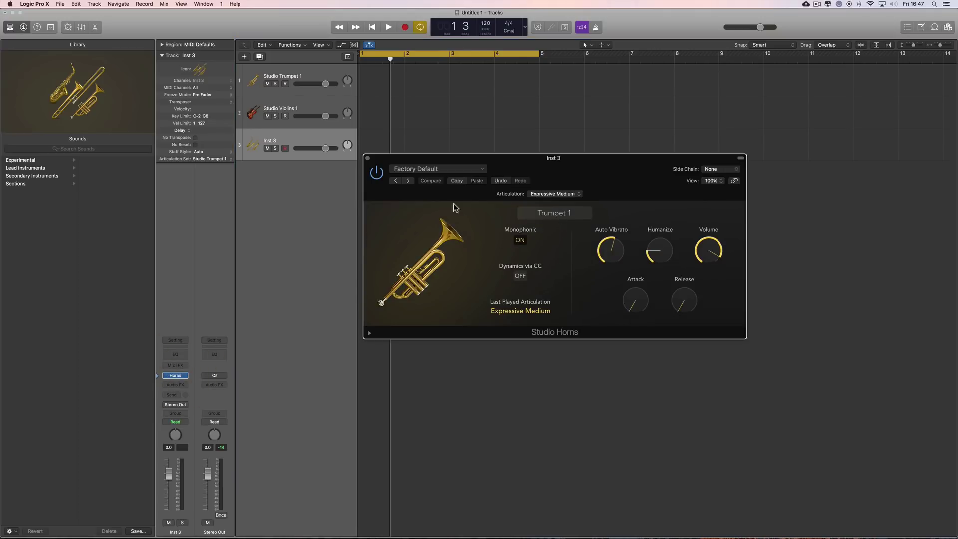
click(367, 158)
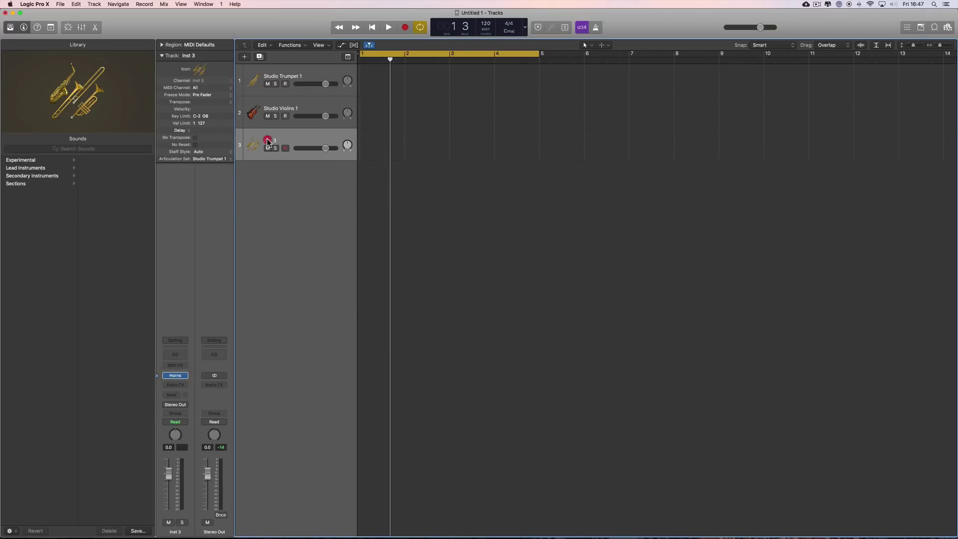
Step: Rename the Inst 3 track to "studio trumpet"
double_click(268, 140)
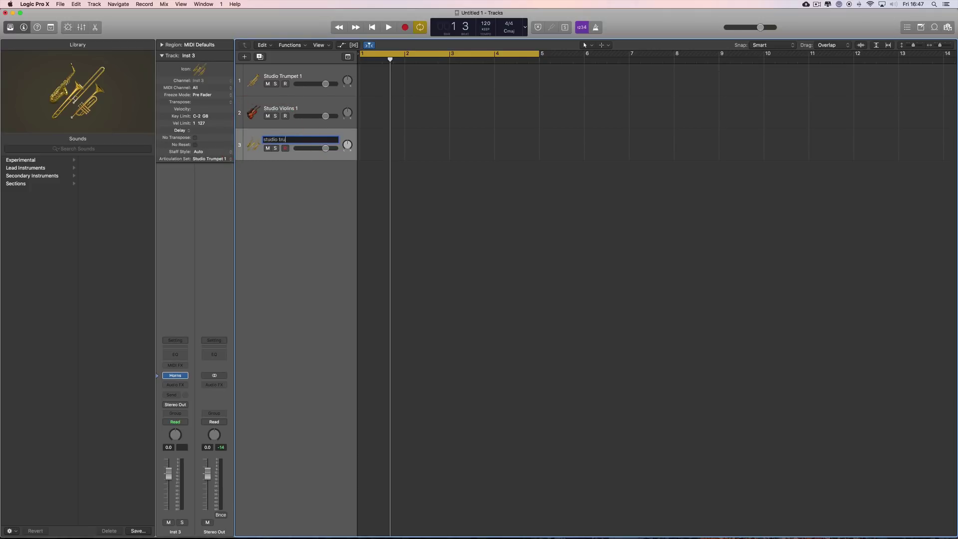
text(studio trumpet)
key(Return)
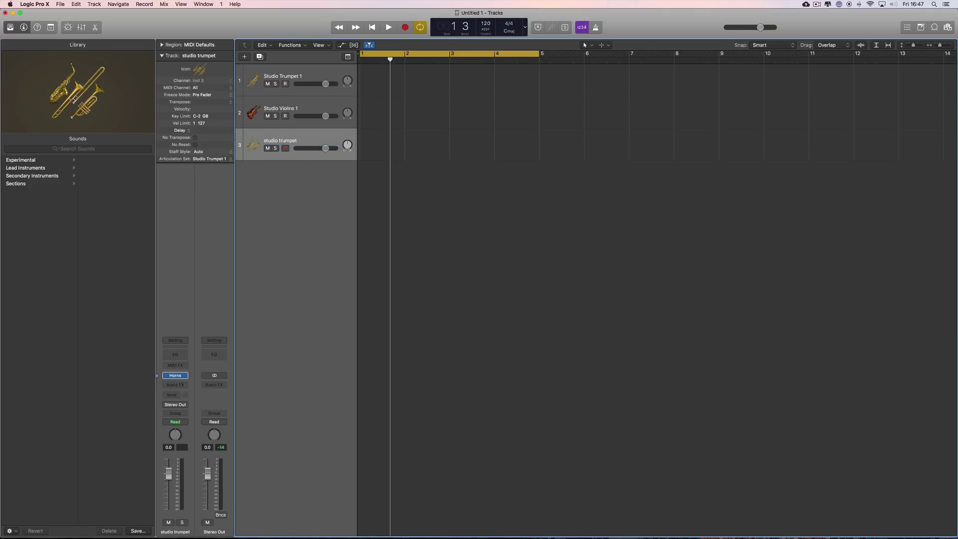
Step: Delete the "studio trumpet" track and select the Studio Trumpet 1 track
key(super+BackSpace)
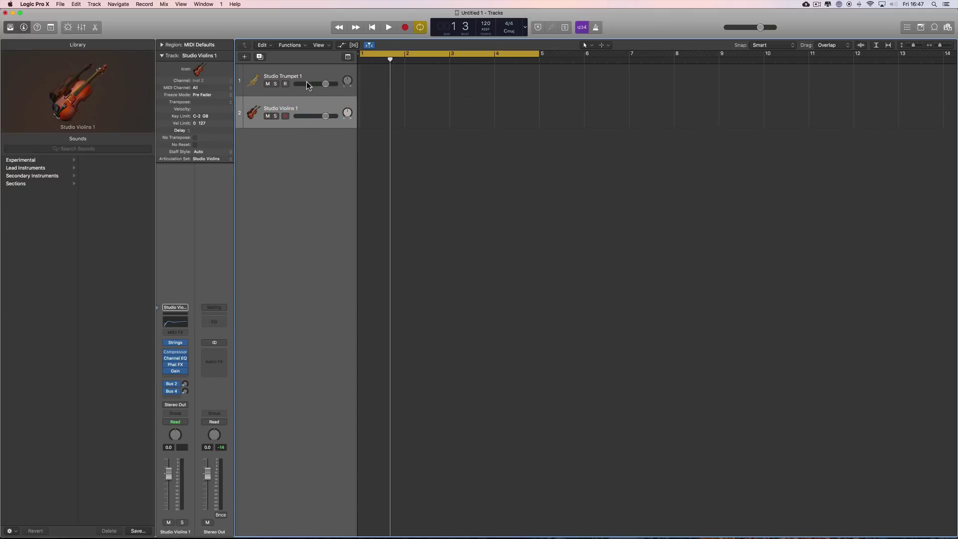
click(302, 75)
click(309, 101)
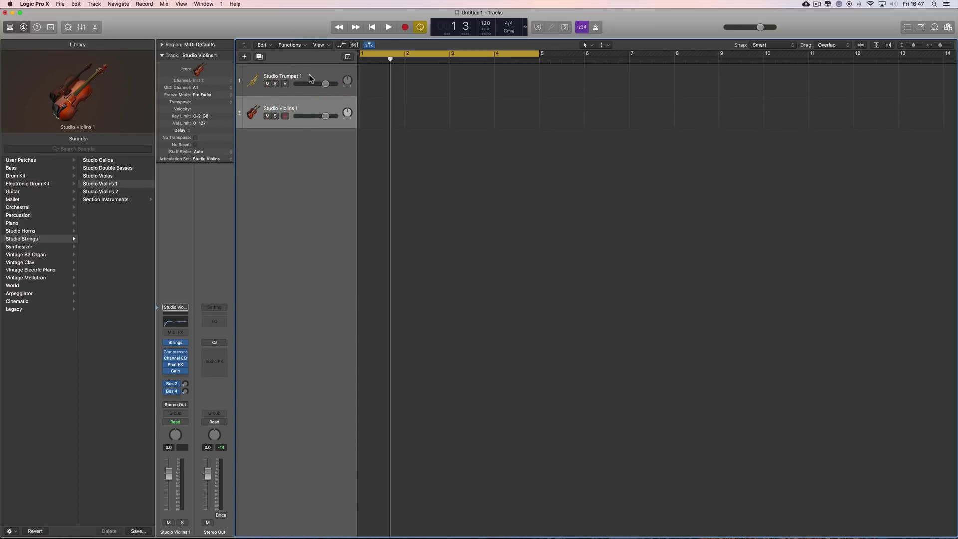
click(307, 69)
click(297, 107)
click(306, 79)
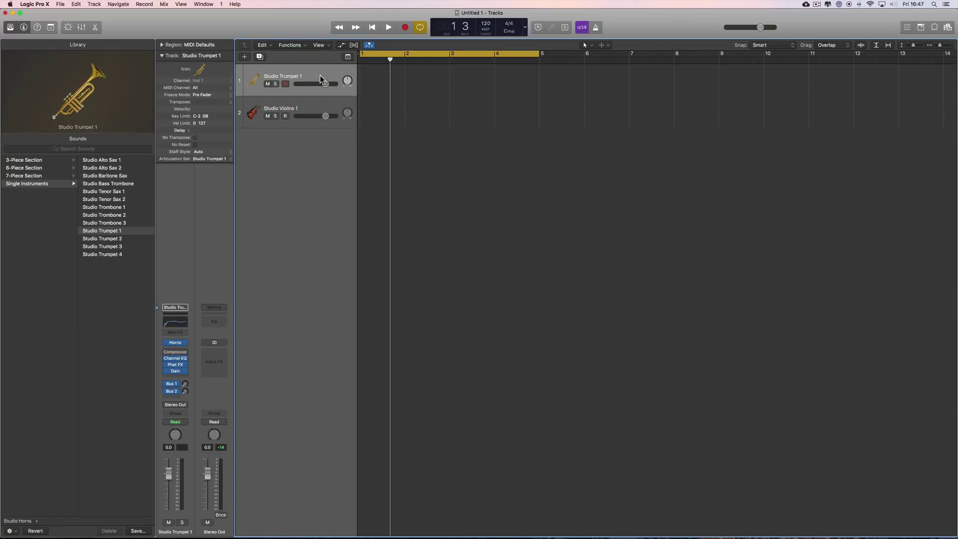
Step: Mute the Studio Violins 1 track and open the Studio Trumpet 1 track's Studio Horns plug-in over the empty workspace
click(269, 117)
click(302, 76)
click(176, 346)
drag(282, 15, 638, 155)
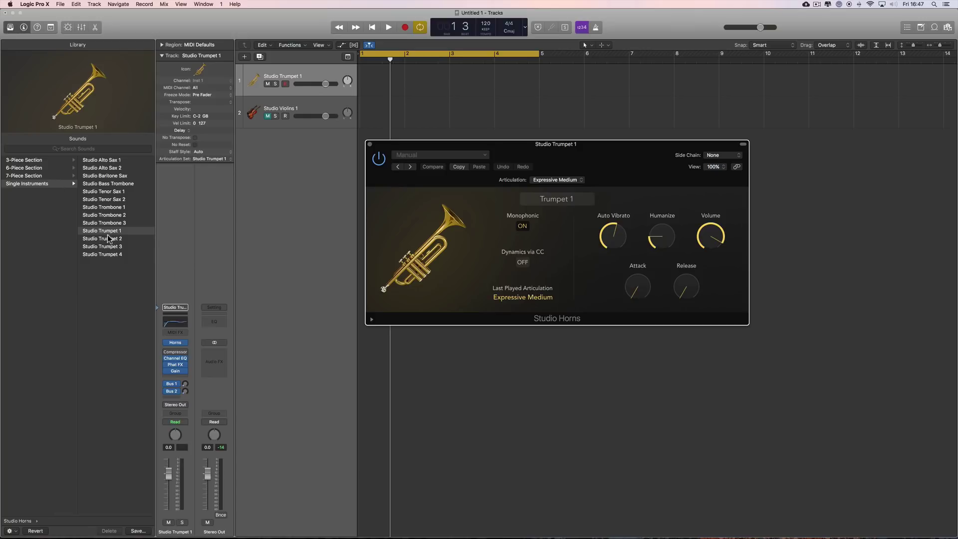
Step: View the available instruments and articulations in the Studio Horns plug-in without changing either selection
click(563, 201)
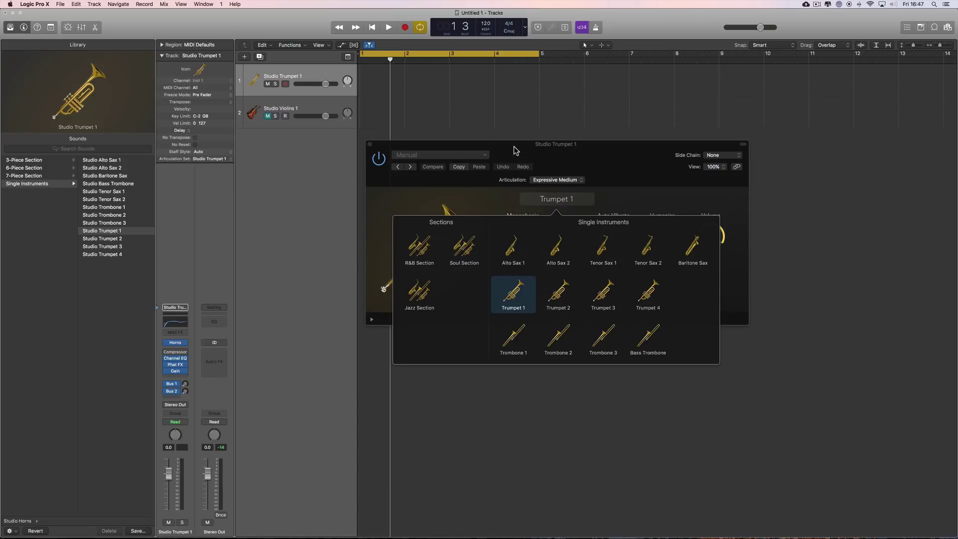
click(630, 156)
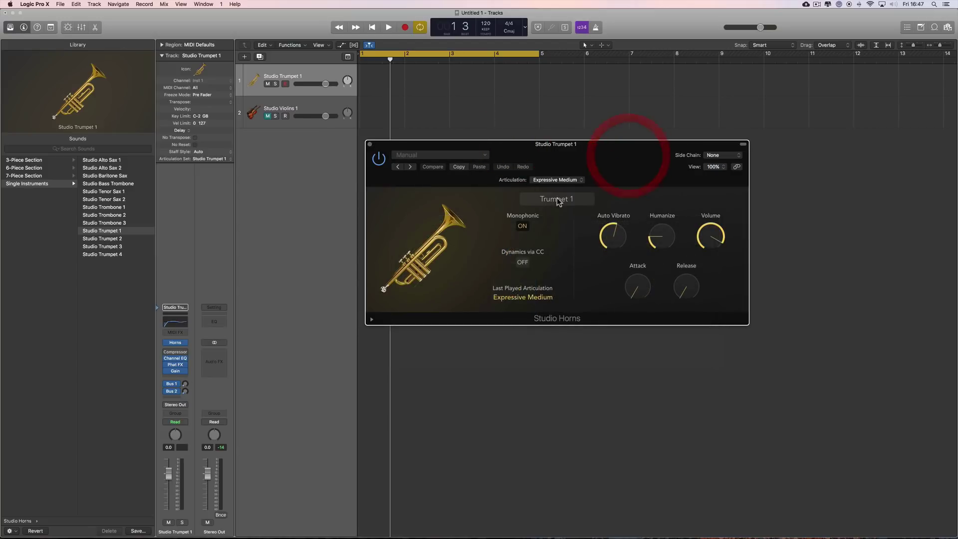
click(569, 181)
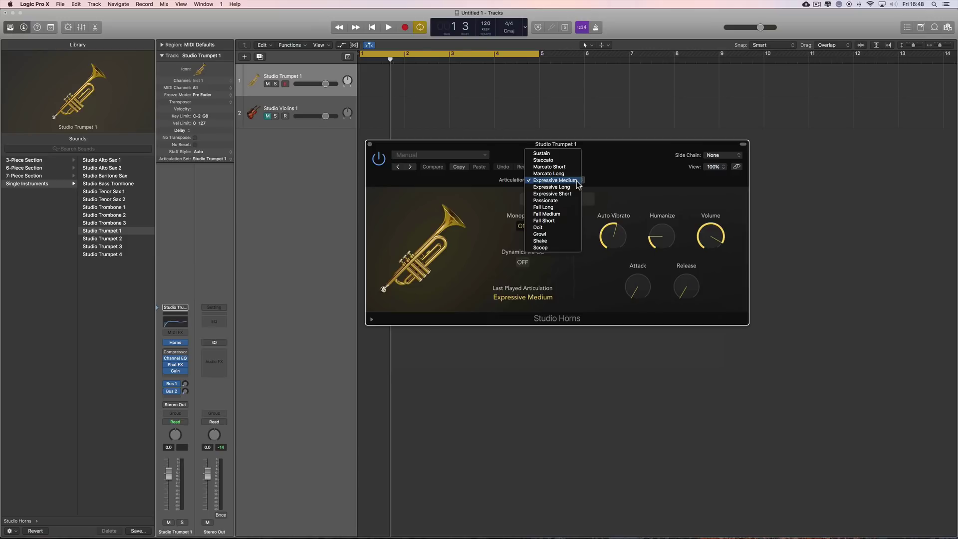
click(609, 171)
Step: Turn Auto Vibrato and Humanize down to minimum in the Studio Horns plug-in and close its window
drag(613, 235, 631, 316)
drag(662, 235, 658, 317)
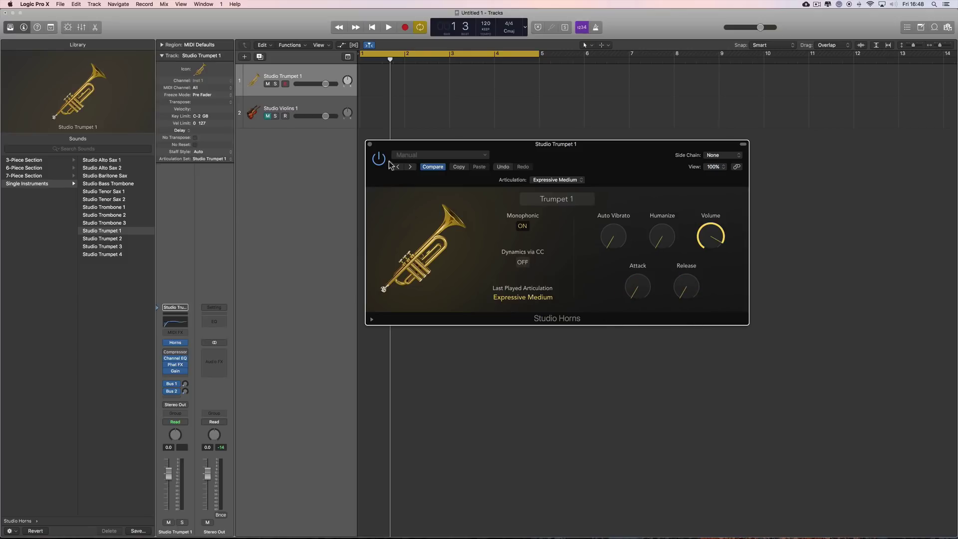
click(370, 145)
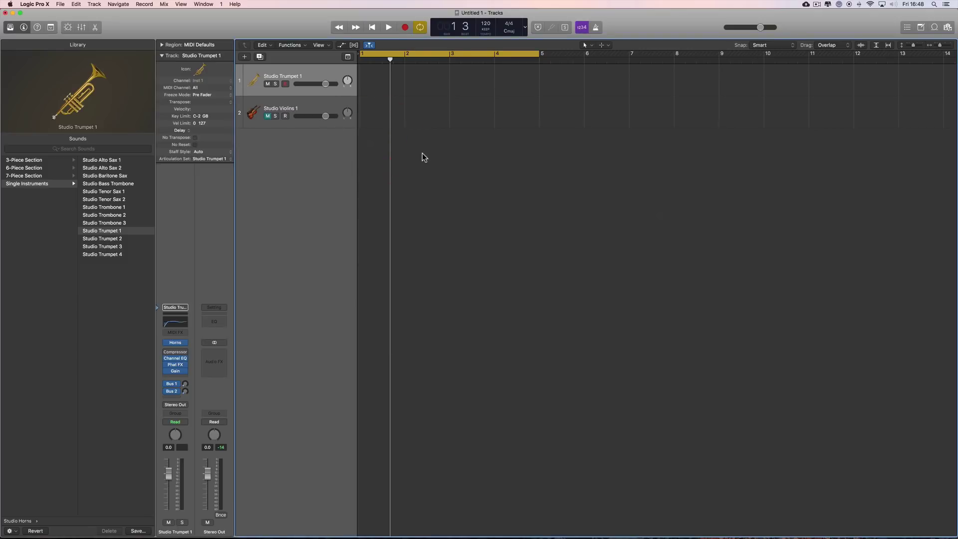
mouse_move(96, 65)
click(311, 107)
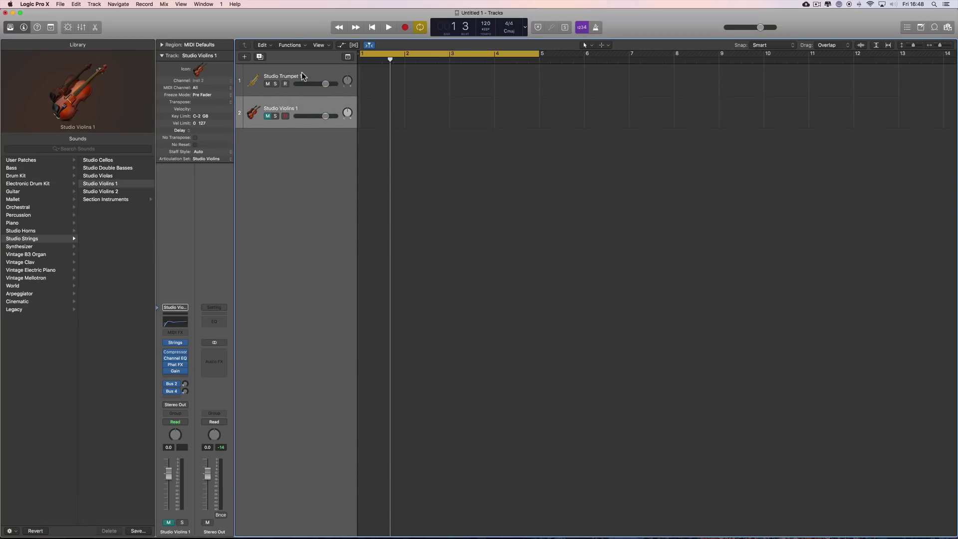
click(301, 76)
click(305, 99)
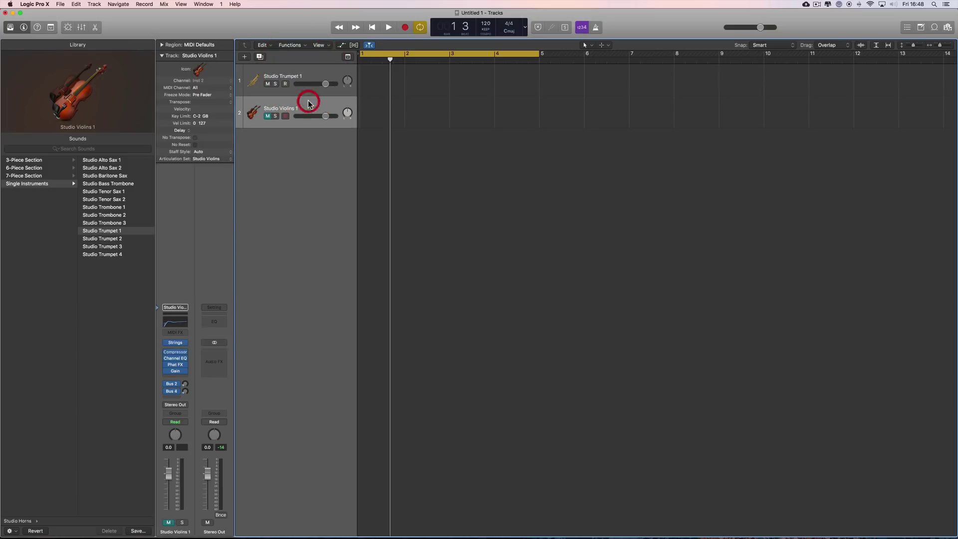
click(303, 76)
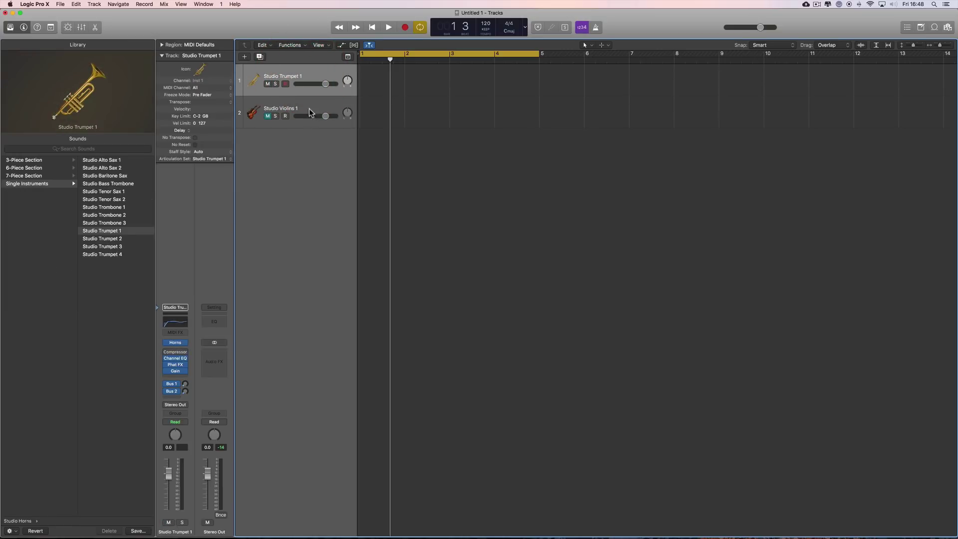
Step: Show the Studio Trumpet 1 keyswitches in Smart Controls and toggle MIDI Remote off and back on
click(68, 27)
click(602, 407)
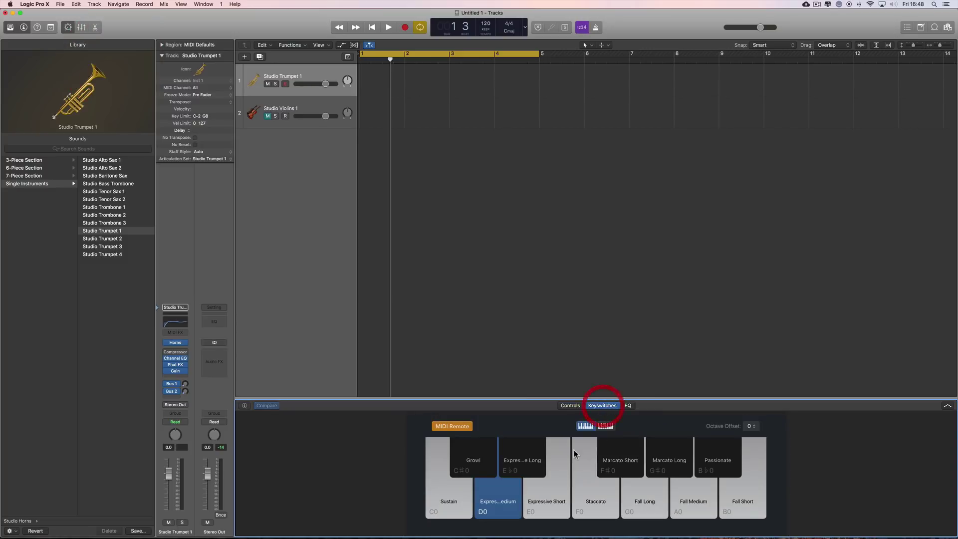
click(452, 426)
click(452, 427)
Step: Try the Sustain, Growl, Expressive Medium, Expressive Long, Expressive Short and Fall Short keyswitches
click(459, 494)
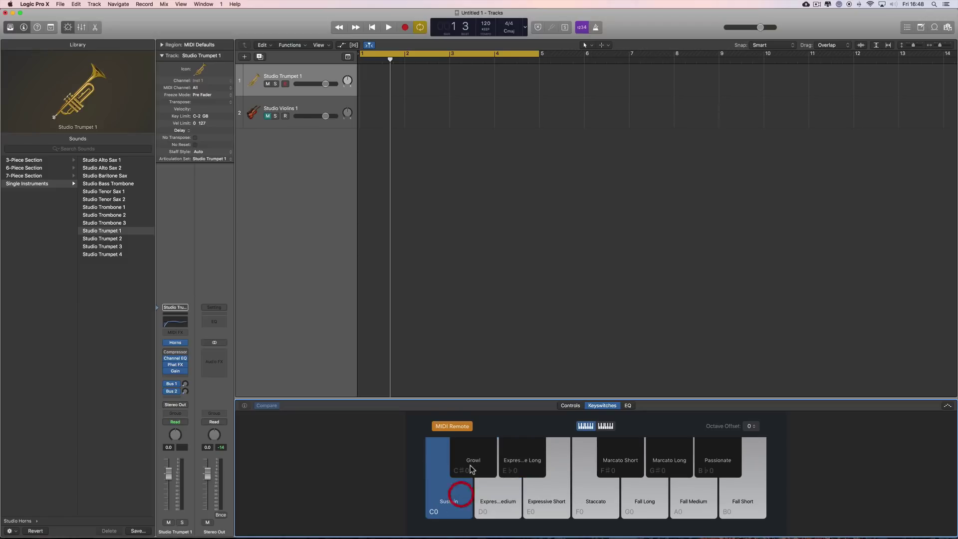
click(472, 456)
click(497, 489)
click(530, 474)
click(543, 499)
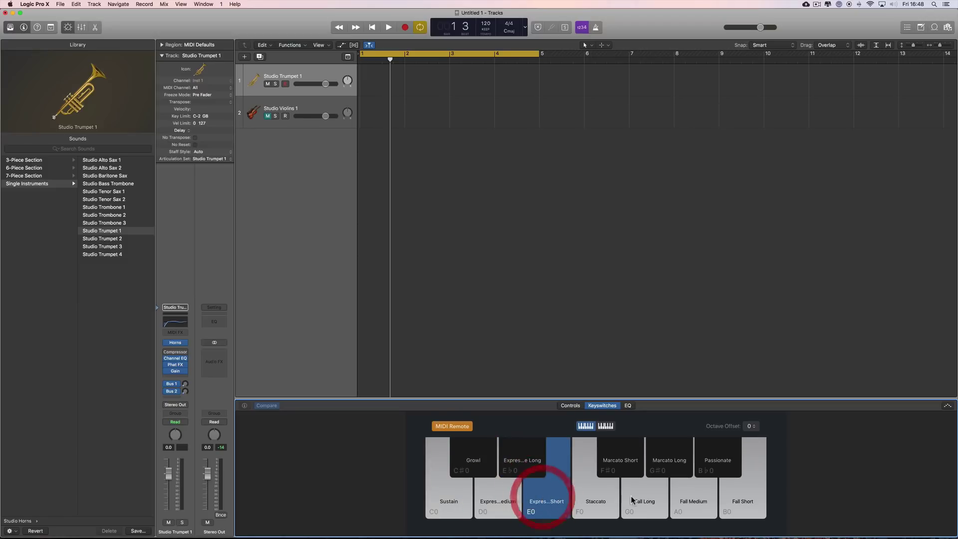
click(742, 499)
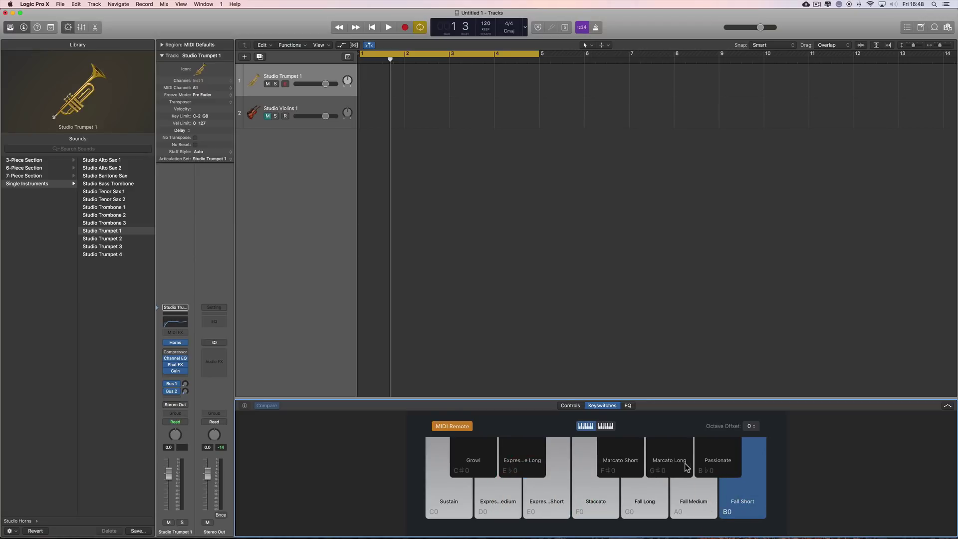
Step: View the second octave of keyswitches, with Doit, Scoop and Shake, and return to the first octave
click(605, 426)
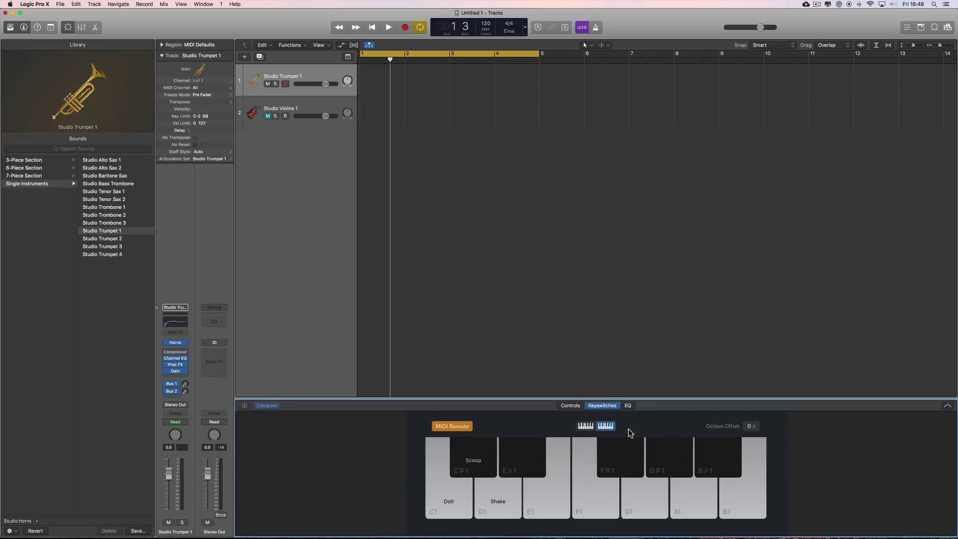
click(585, 426)
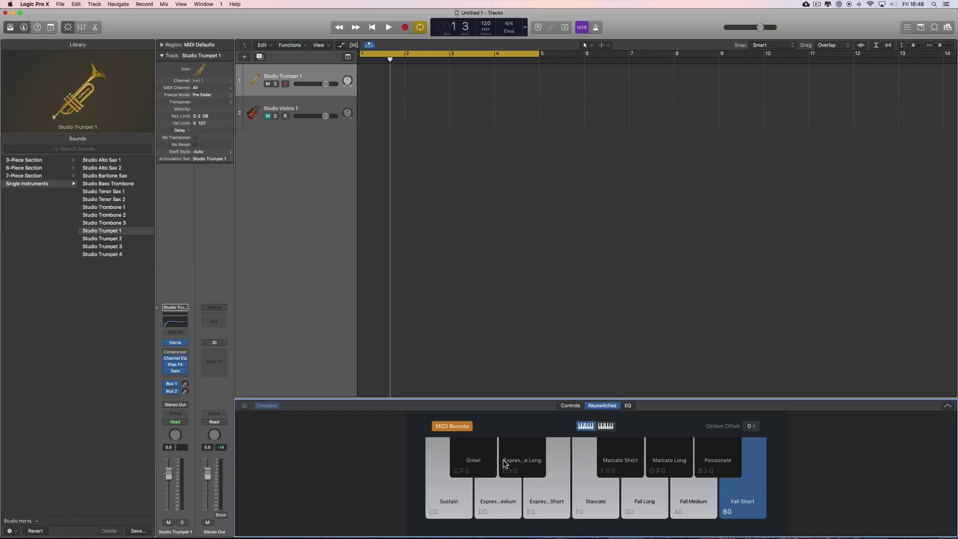
click(605, 426)
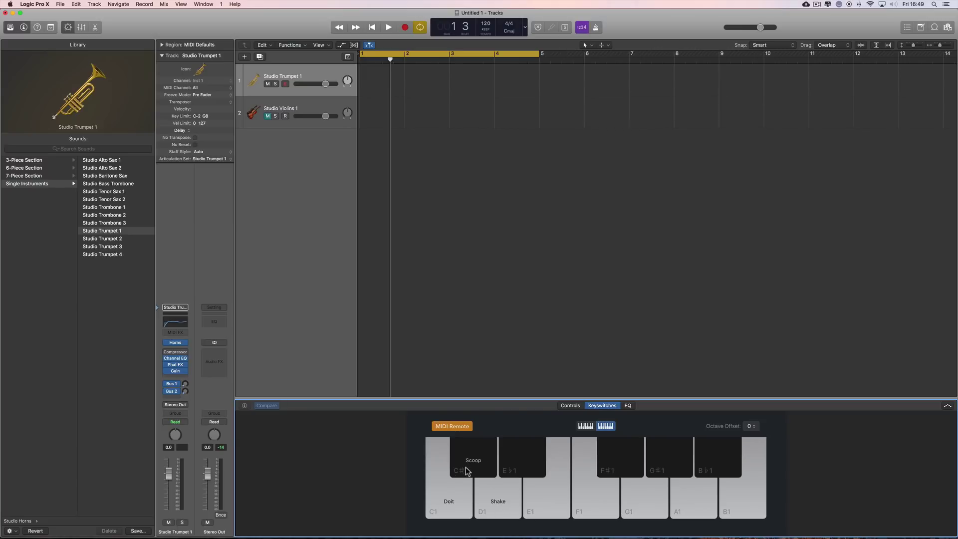
click(585, 426)
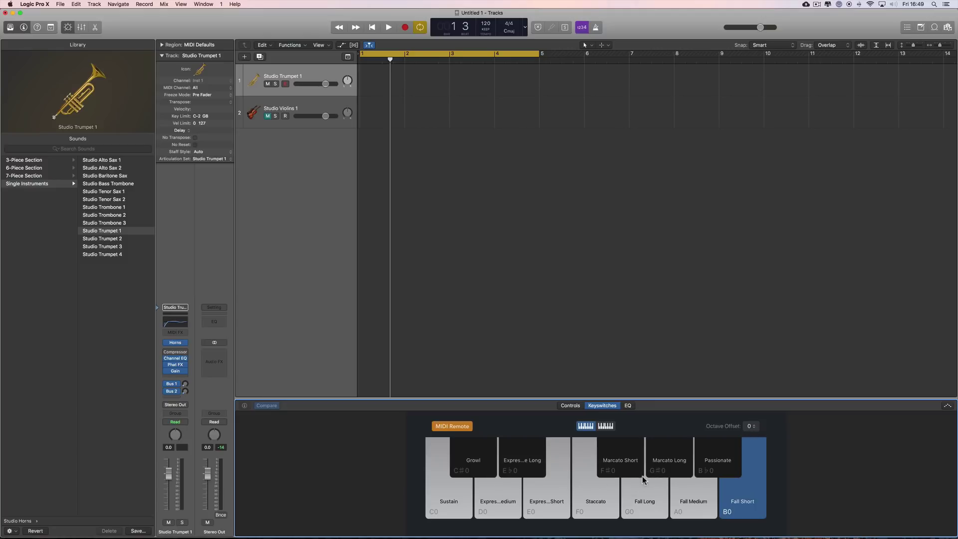
Step: Try keyswitch octave offsets of +1, +2 and +3, and restore the offset to 0
click(752, 427)
click(752, 420)
click(753, 429)
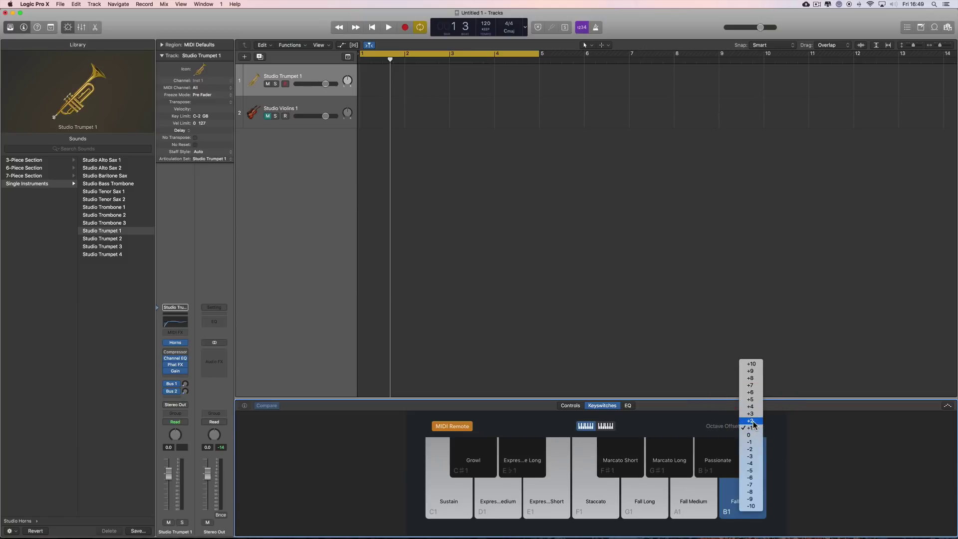
click(751, 421)
click(750, 429)
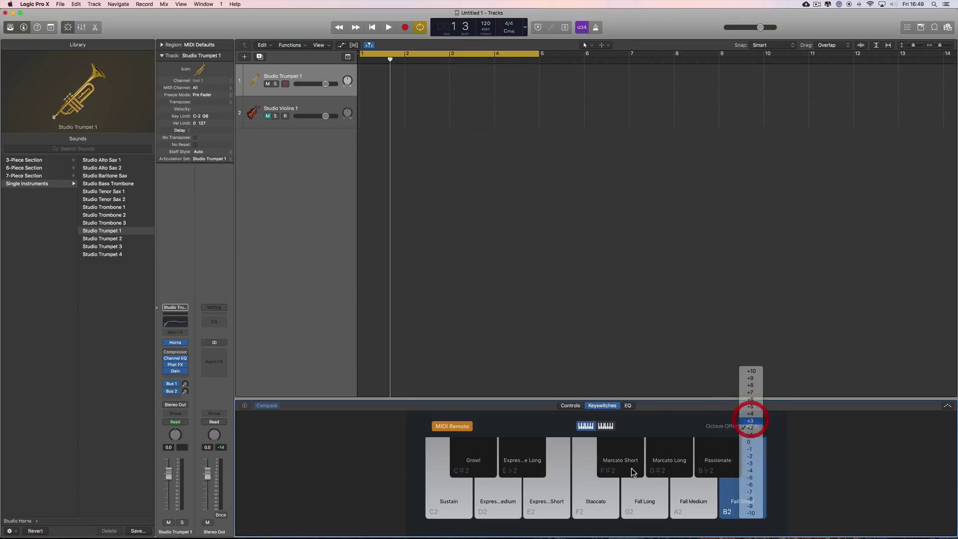
click(750, 421)
click(751, 426)
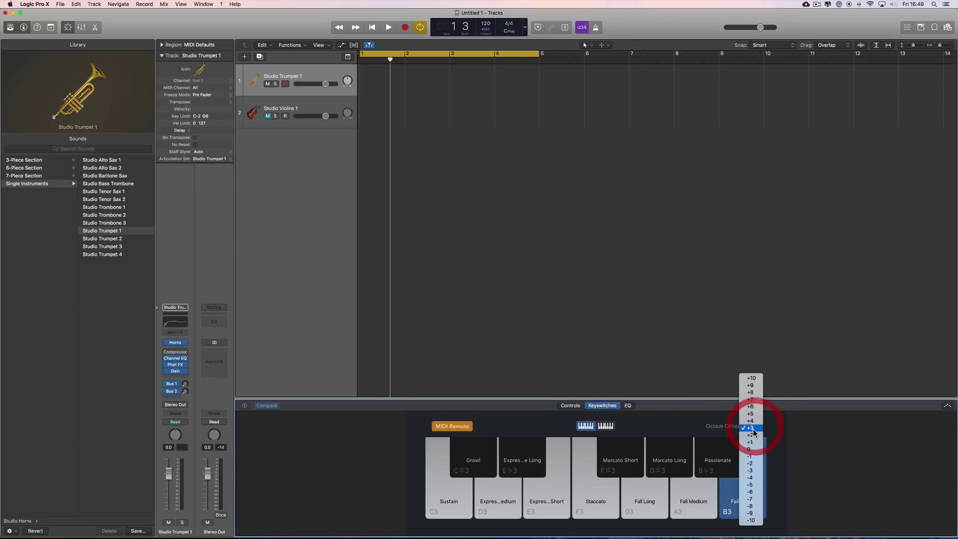
click(751, 450)
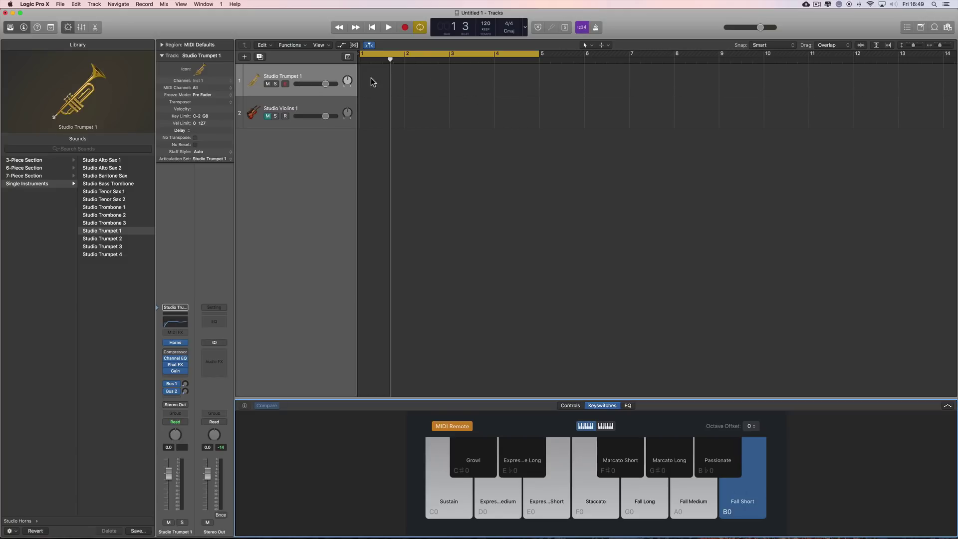
Step: Try several trumpet keyswitches including Expressive Short, Expressive Long and Sustain, finish on Expressive Medium, and hide Smart Controls
click(515, 499)
click(543, 494)
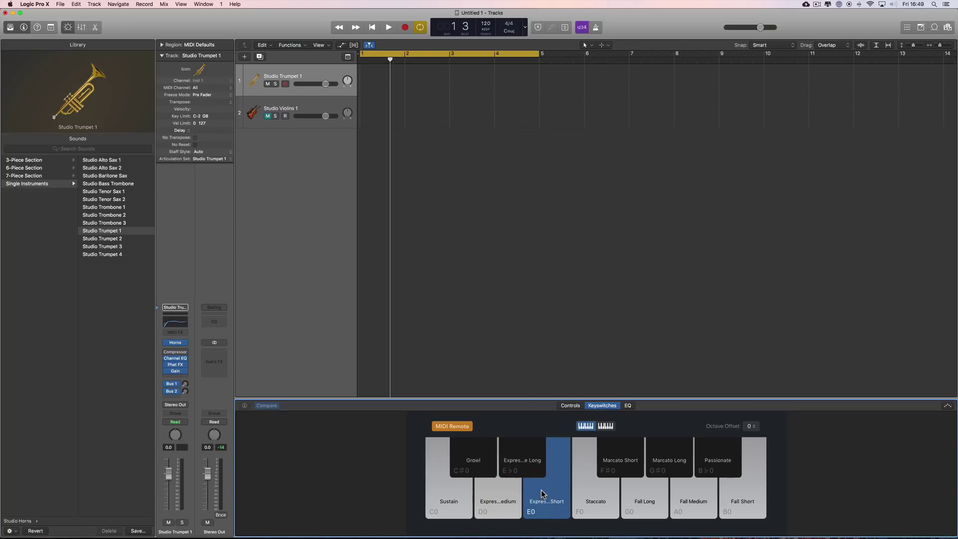
click(528, 460)
click(457, 482)
click(492, 484)
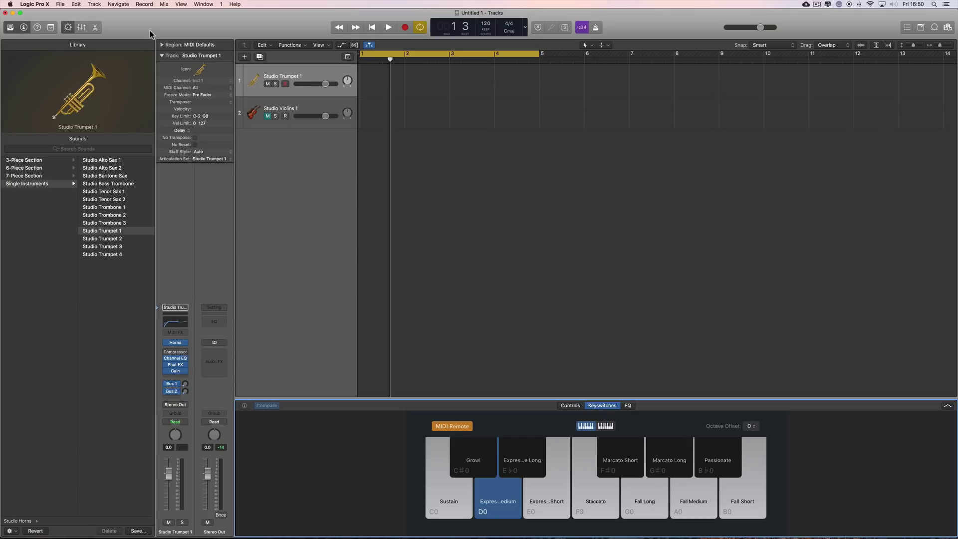
click(66, 28)
Step: Create an empty MIDI region at bar 1 on the Studio Trumpet 1 track and extend it to four bars
right_click(397, 101)
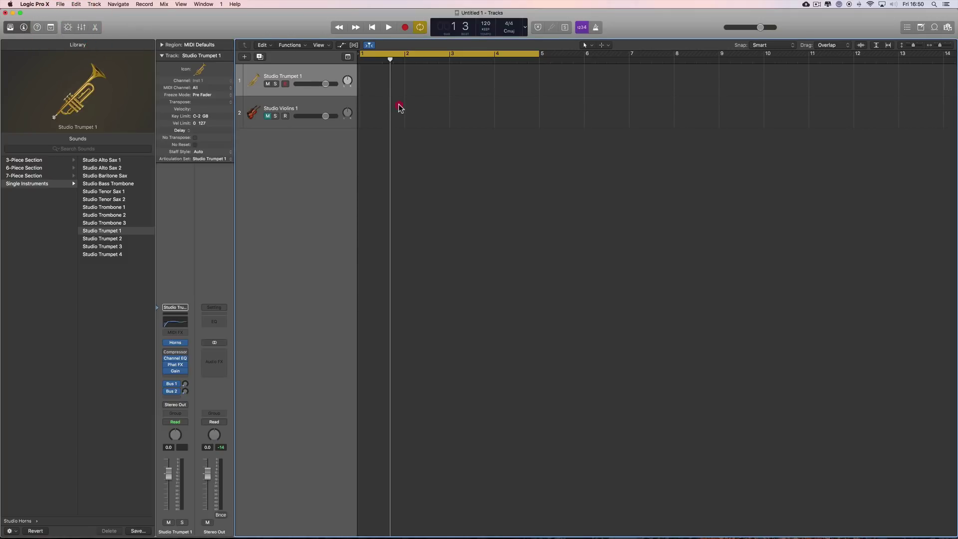
click(411, 116)
click(381, 89)
drag(400, 95, 539, 100)
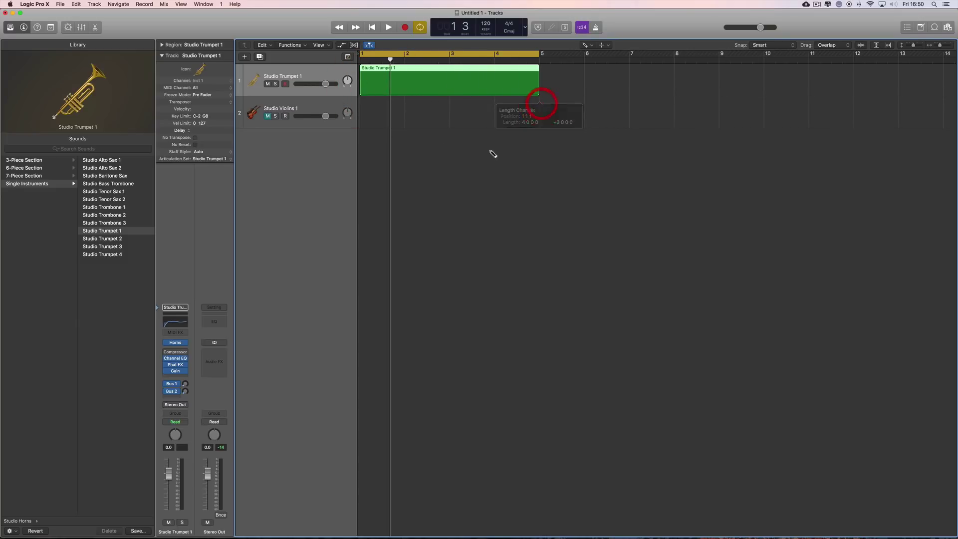
key(t)
click(438, 108)
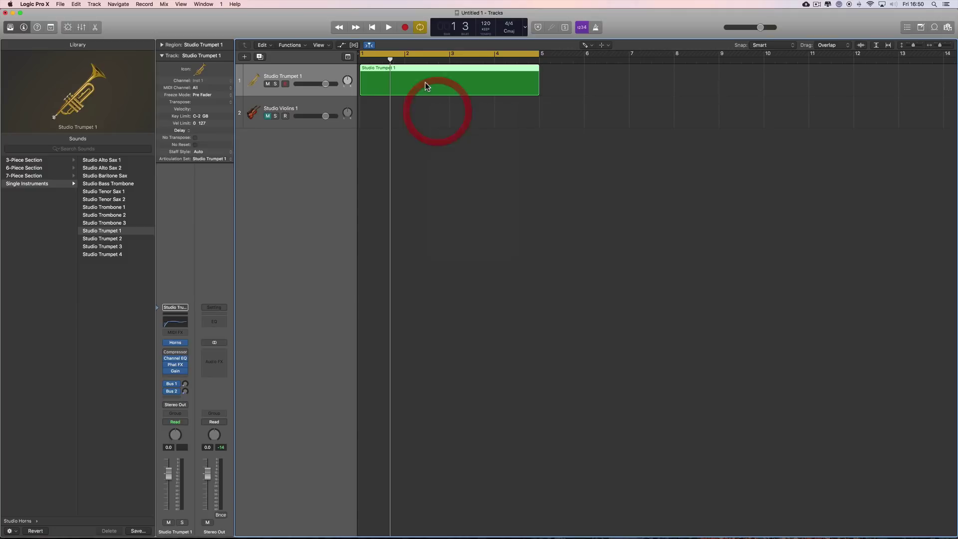
Step: Check the articulation setting in the Studio Trumpet 1 track's Studio Horns plug-in and close the window
click(180, 344)
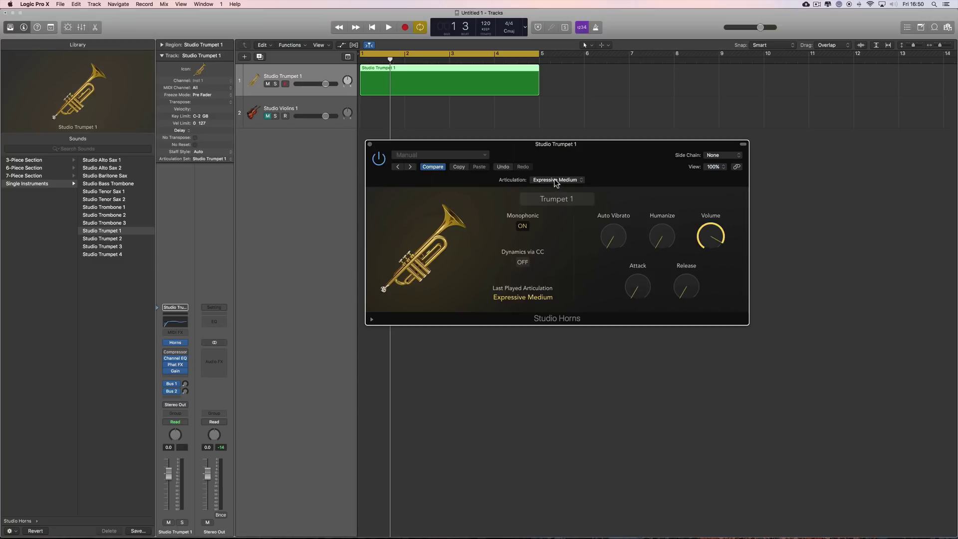
click(370, 144)
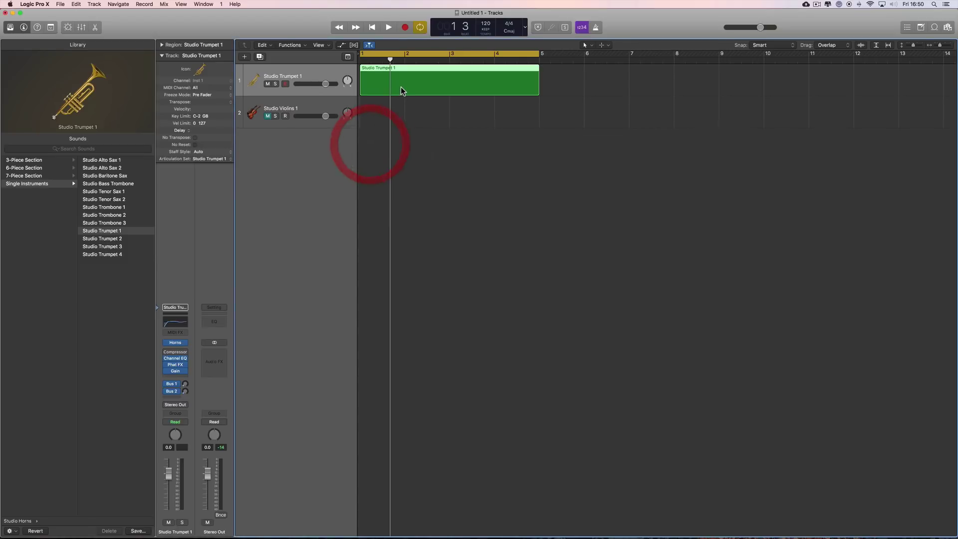
Step: Open the Studio Trumpet 1 region in the Piano Roll with the Library hidden and MIDI Out turned on
double_click(401, 89)
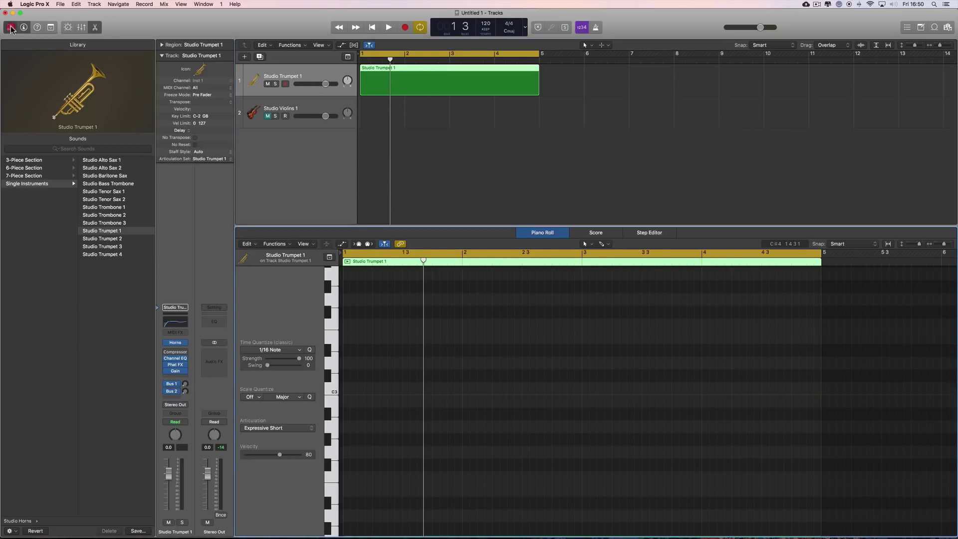
click(10, 27)
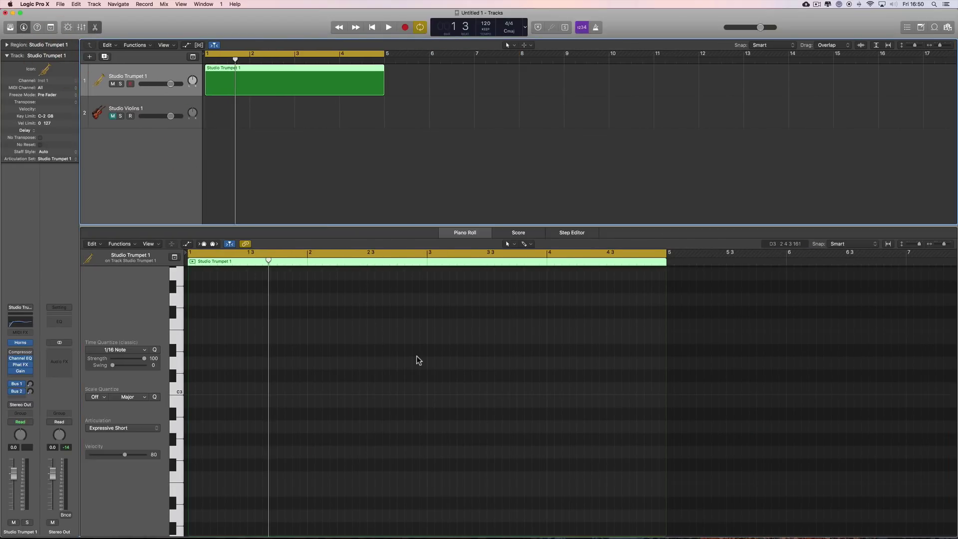
click(214, 244)
click(214, 245)
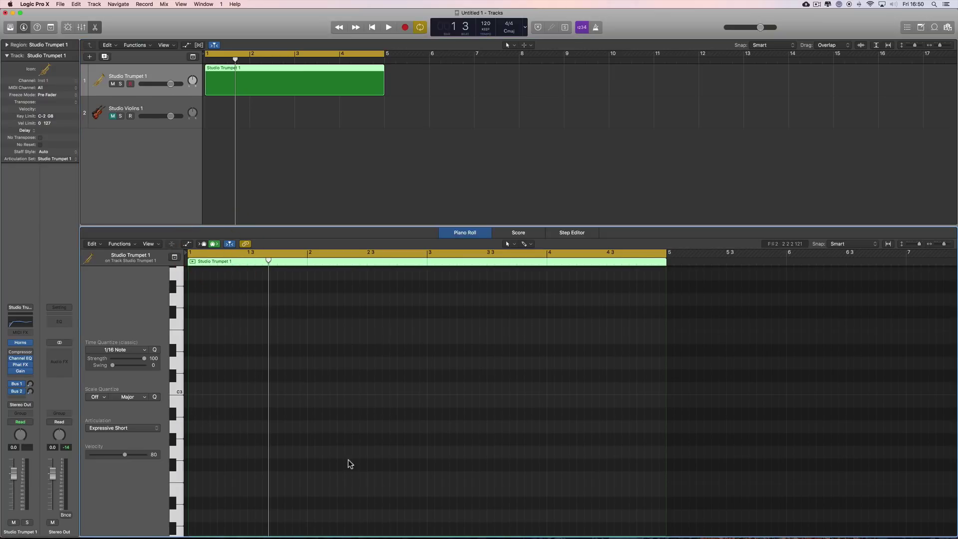
Step: Draw quarter notes C3, D3, E3 and F3 from bar 1 and G3 at bar 2 with the Pencil tool
click(128, 427)
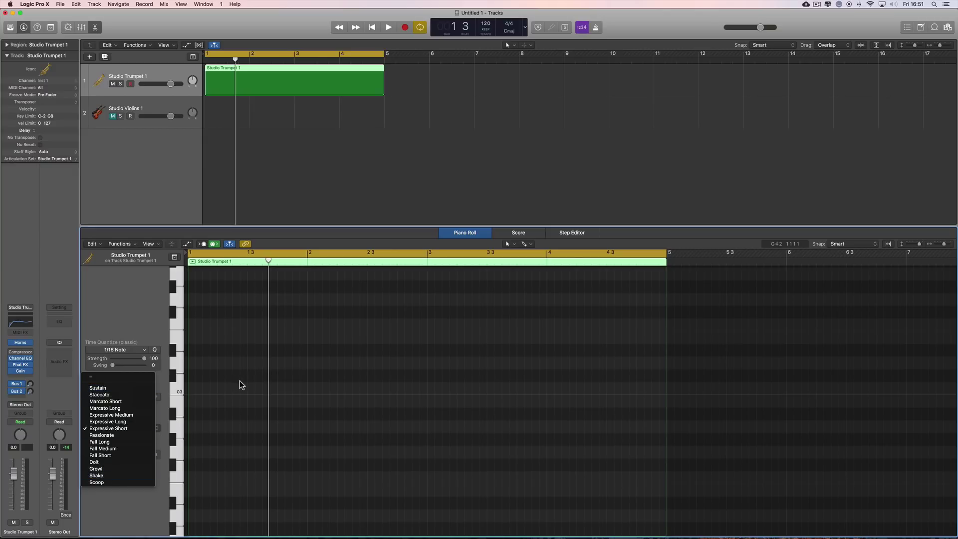
click(265, 385)
key(t)
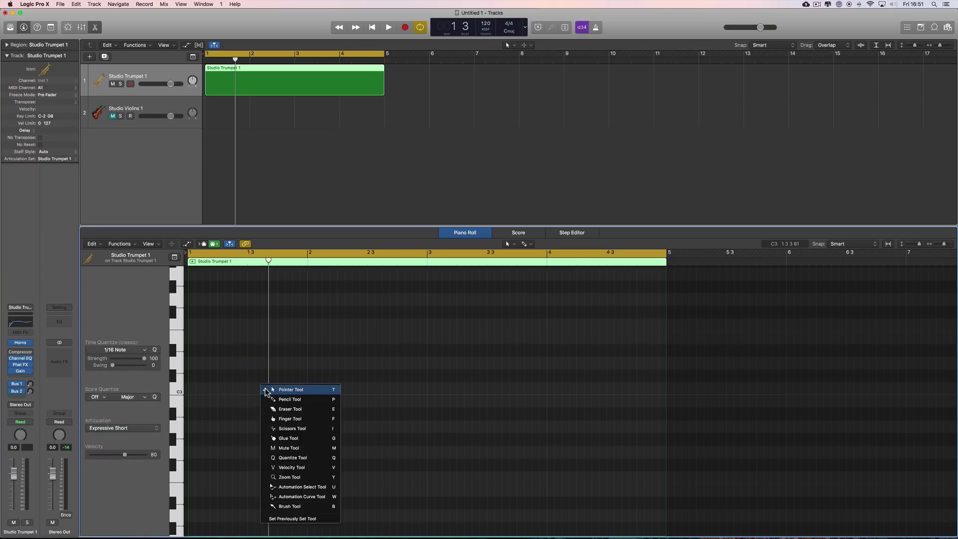
click(279, 399)
click(192, 389)
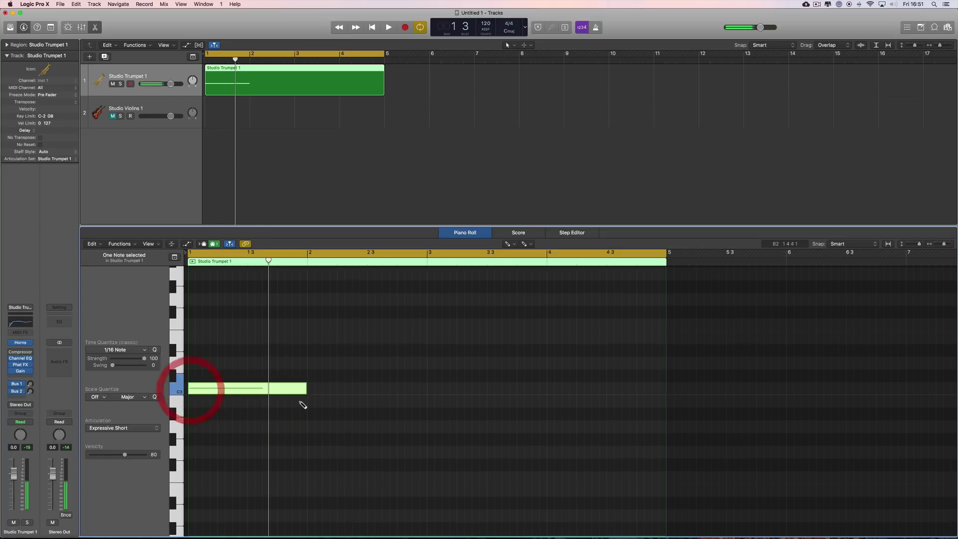
mouse_move(304, 393)
mouse_down()
mouse_move(215, 394)
mouse_move(259, 332)
mouse_up()
click(222, 377)
click(258, 347)
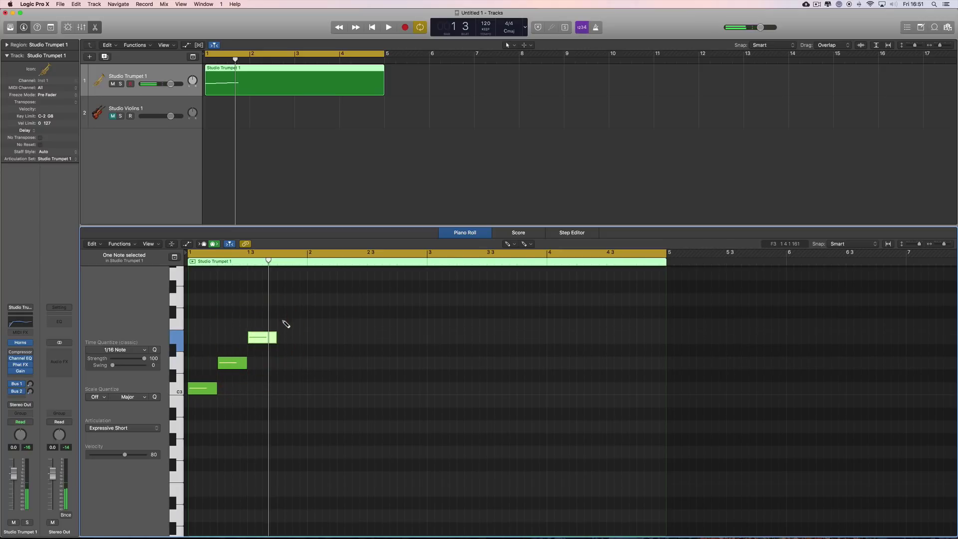
click(282, 324)
click(310, 299)
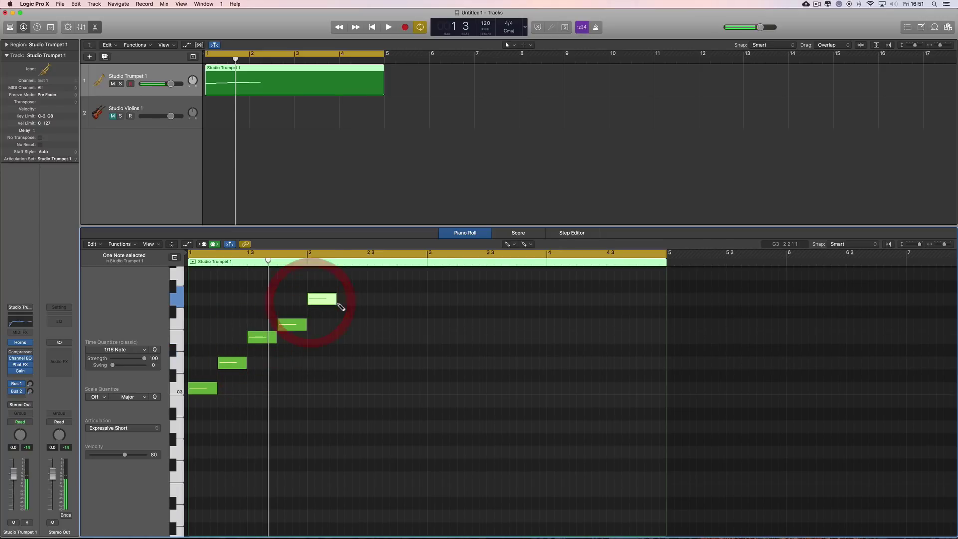
Step: Lengthen the G3 note to a full bar and select all five notes with the Pointer tool
mouse_move(343, 305)
mouse_down()
mouse_move(426, 299)
mouse_move(380, 313)
mouse_move(208, 407)
mouse_up()
right_click(412, 348)
click(412, 347)
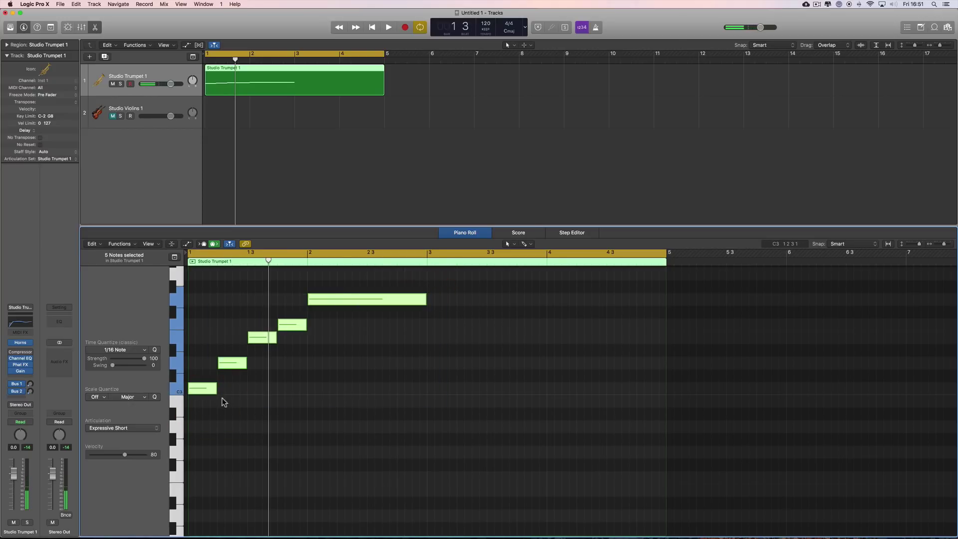
Step: Review the articulations available for the selected notes and play the phrase with Expressive Short
click(128, 429)
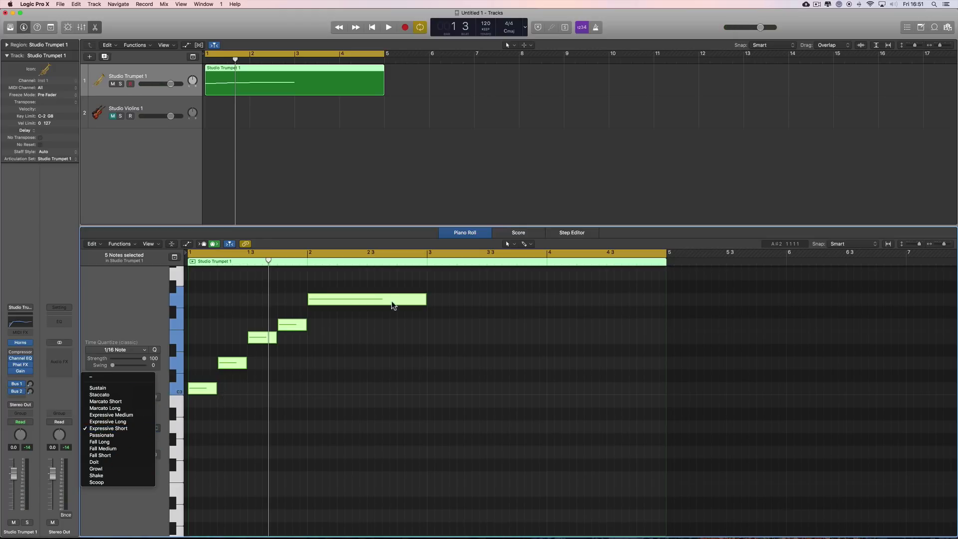
click(349, 354)
key(space)
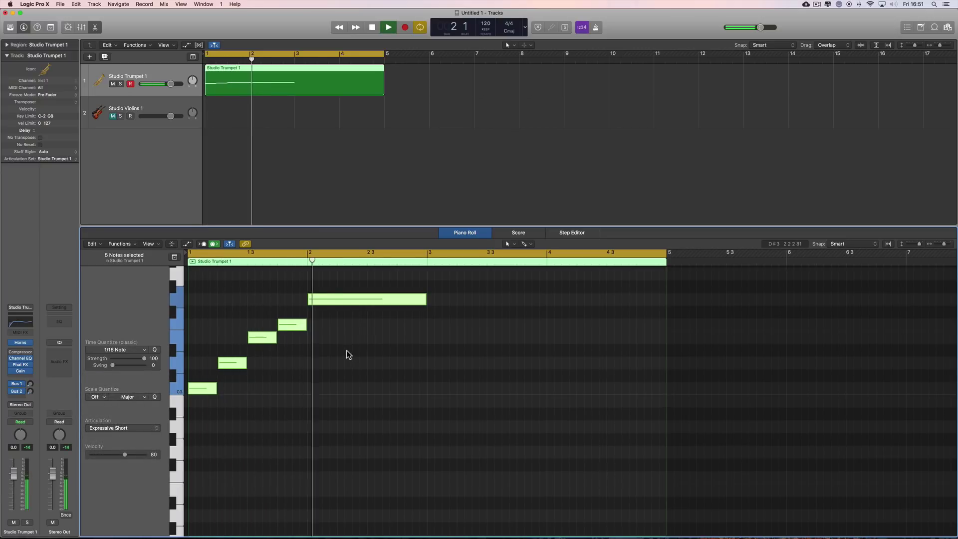
key(space)
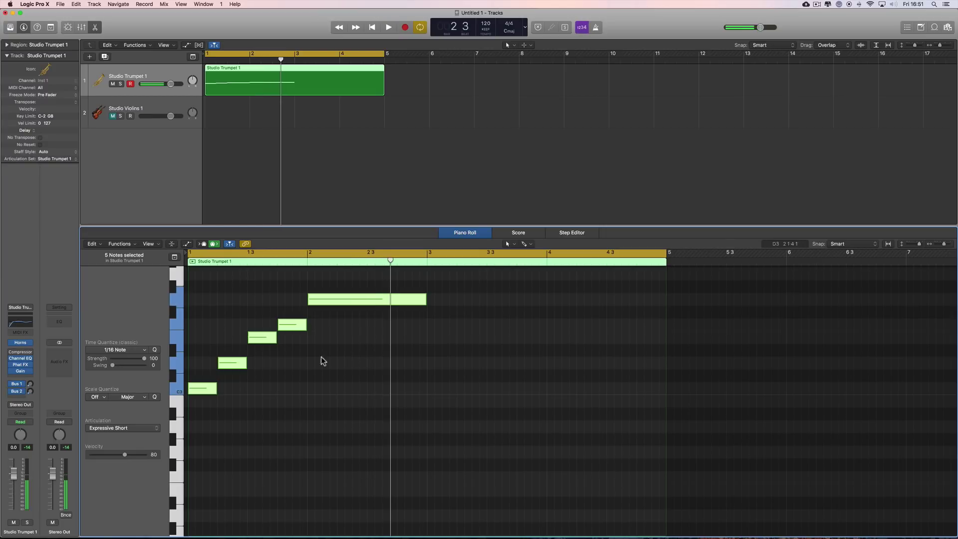
Step: Set the articulation of all five notes to Staccato and play the phrase
click(128, 428)
click(107, 397)
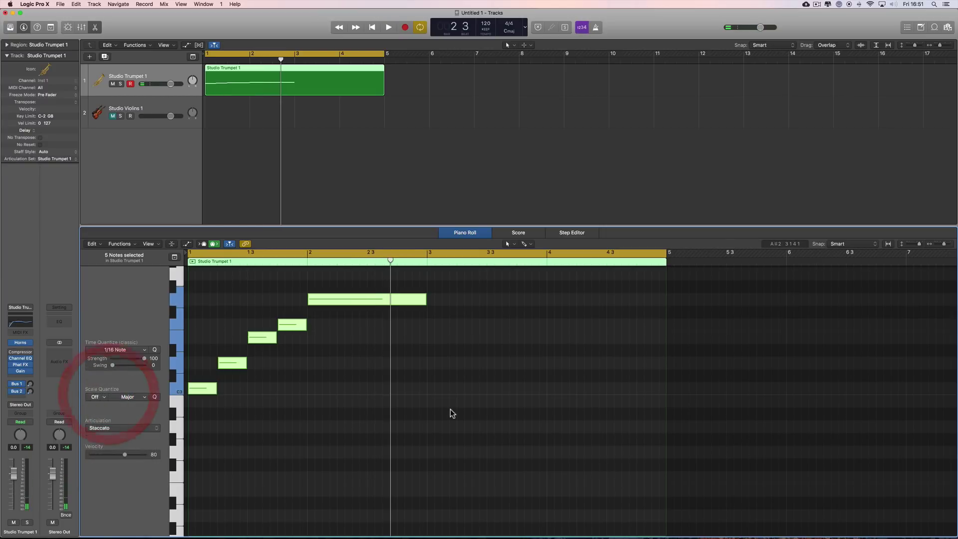
key(space)
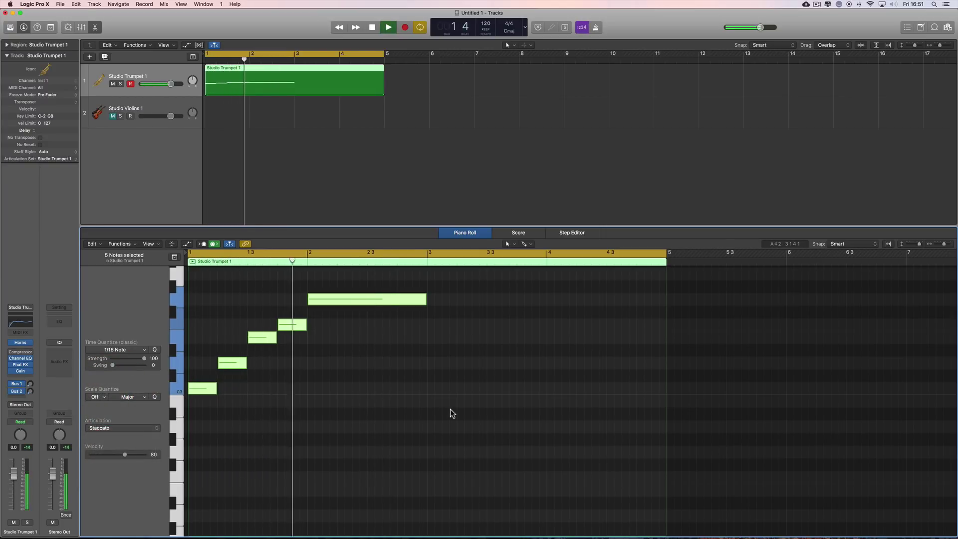
key(space)
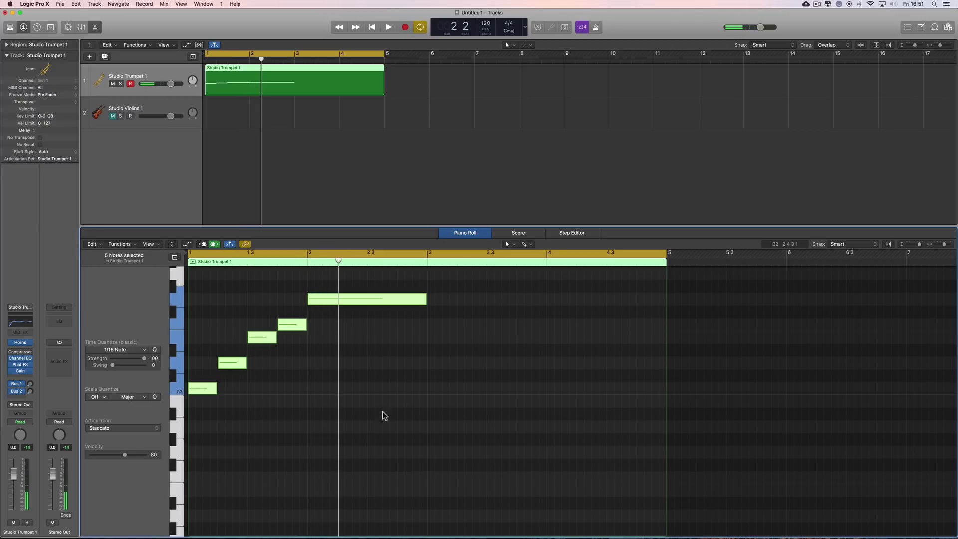
Step: Delete the four quarter notes C3, D3, E3 and F3 in bar 1
click(280, 369)
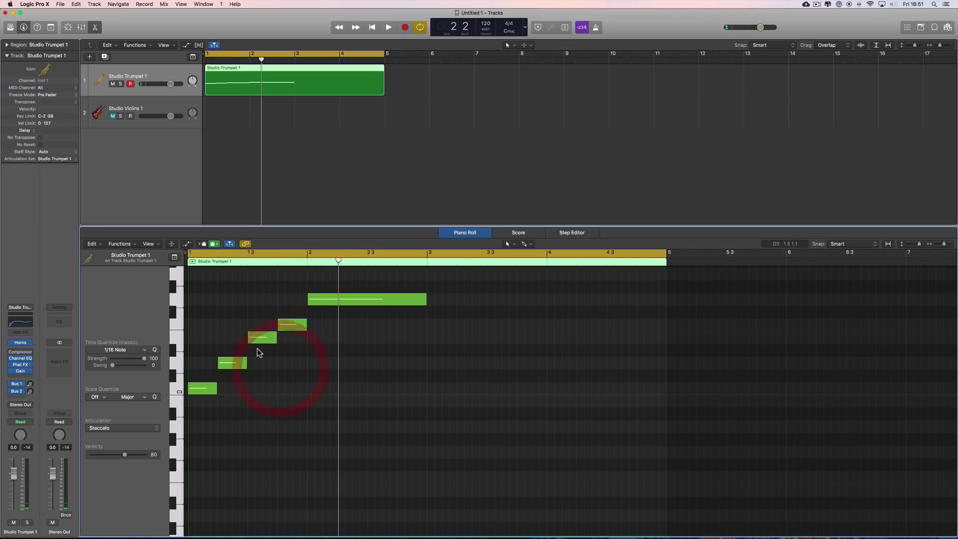
click(134, 427)
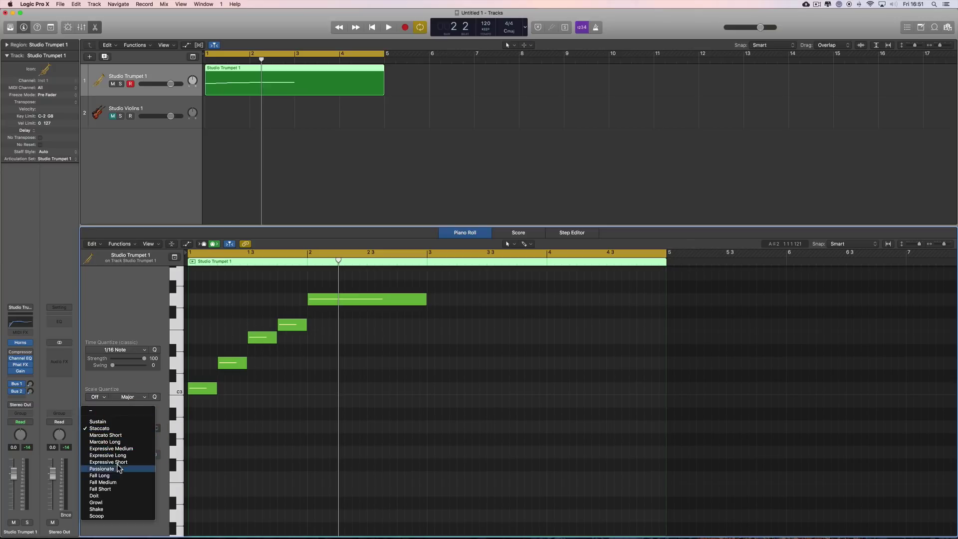
click(302, 379)
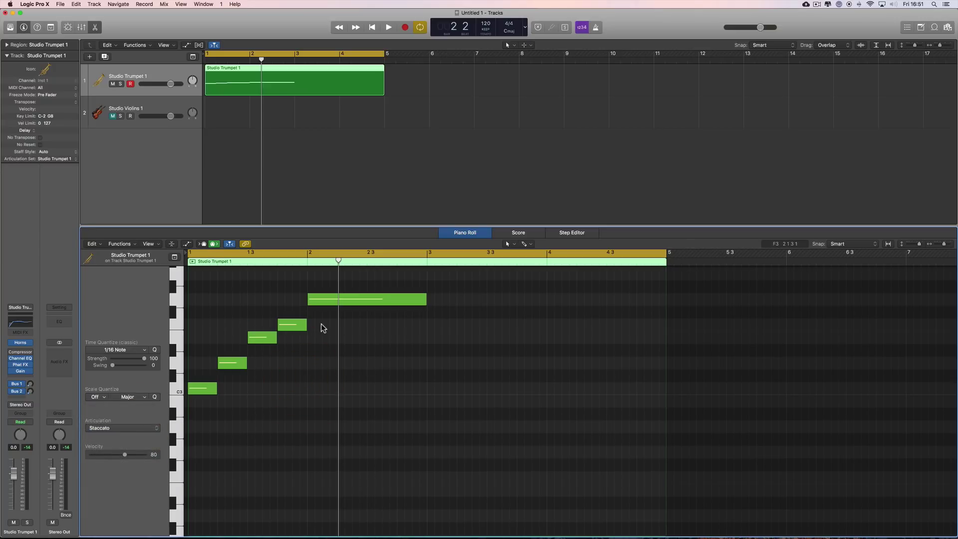
drag(325, 324, 196, 422)
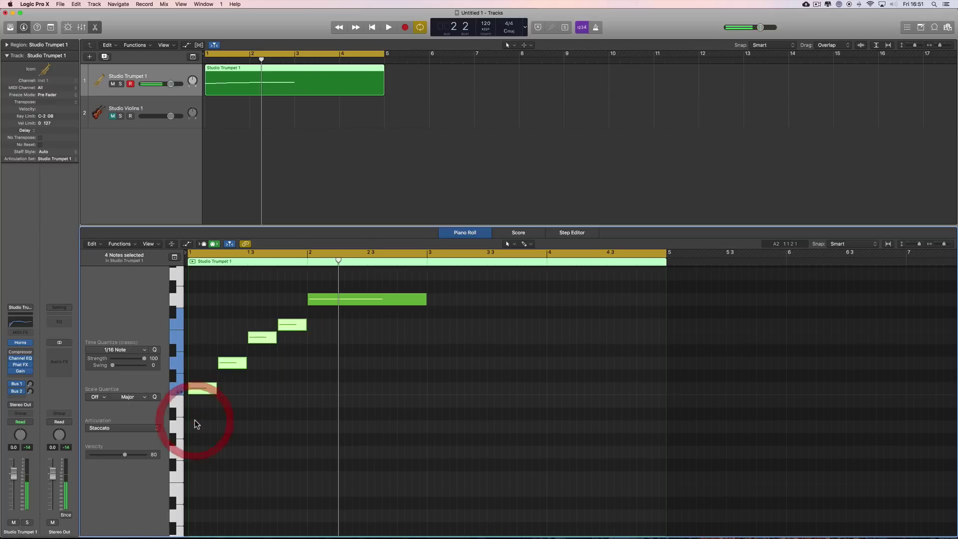
key(Delete)
Step: Move the remaining G3 note to C3 at bar 1 and lengthen it to four bars
drag(338, 302, 219, 390)
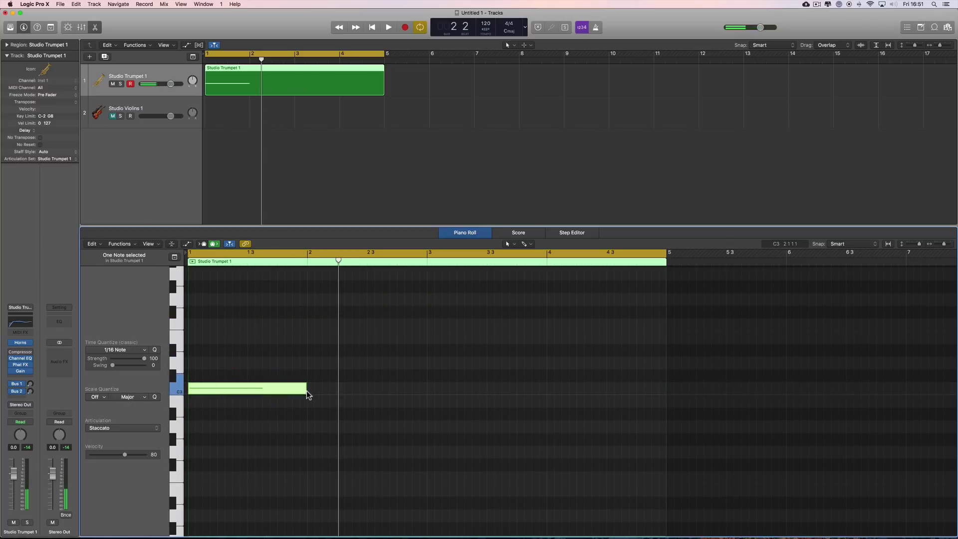
drag(306, 391, 665, 400)
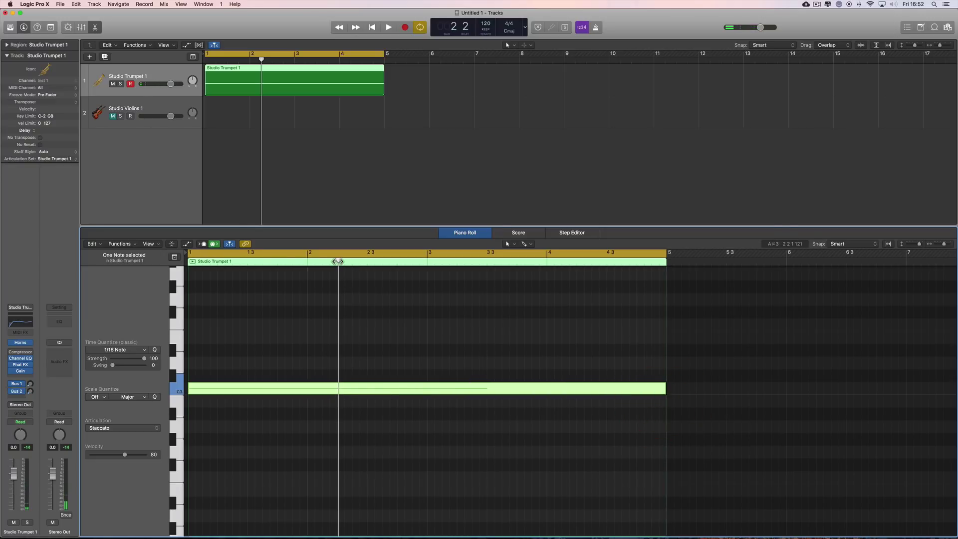
Step: Set the long C3 note's articulation to Sustain and play it from bar 1
drag(338, 259, 188, 259)
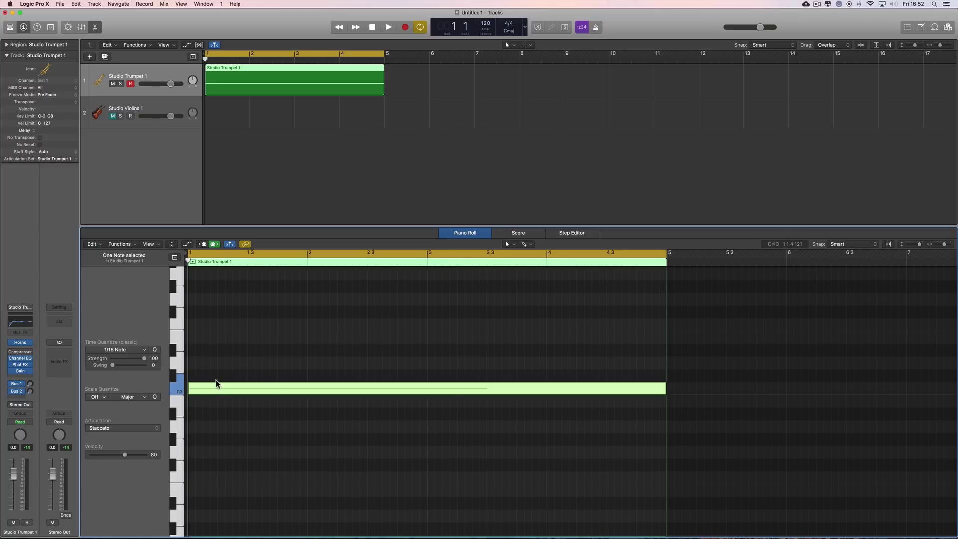
click(112, 428)
click(108, 419)
key(space)
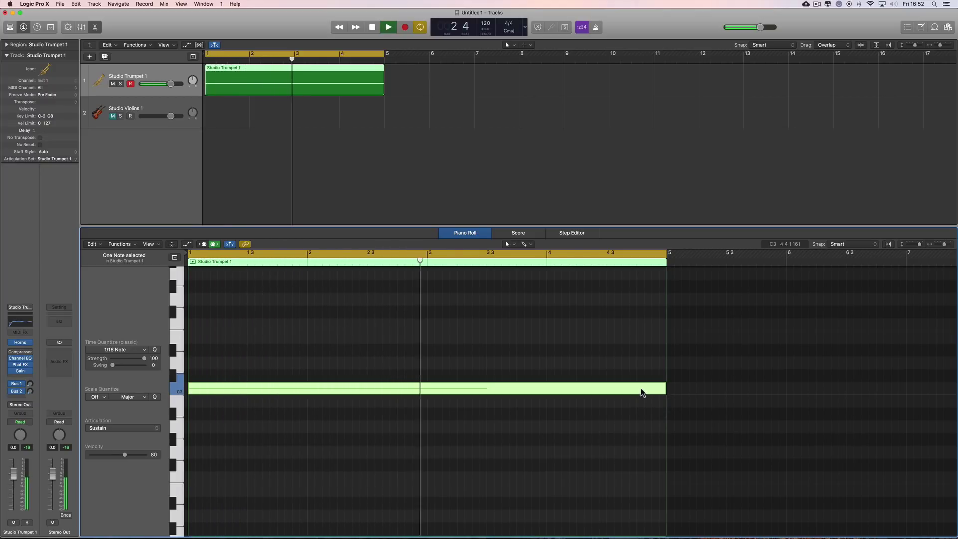
key(space)
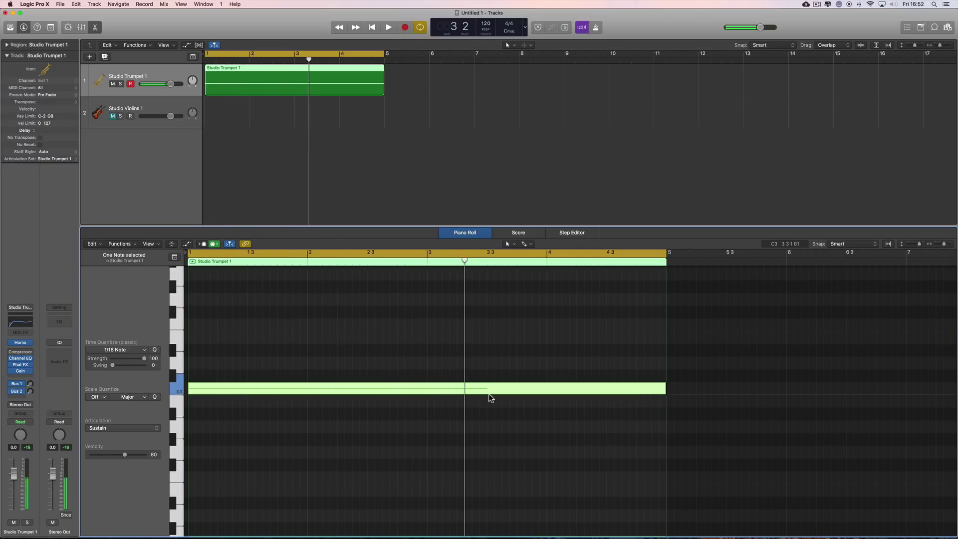
Step: Set the long C3 note's articulation to Staccato and play it from bar 1
click(115, 429)
click(109, 437)
key(Return)
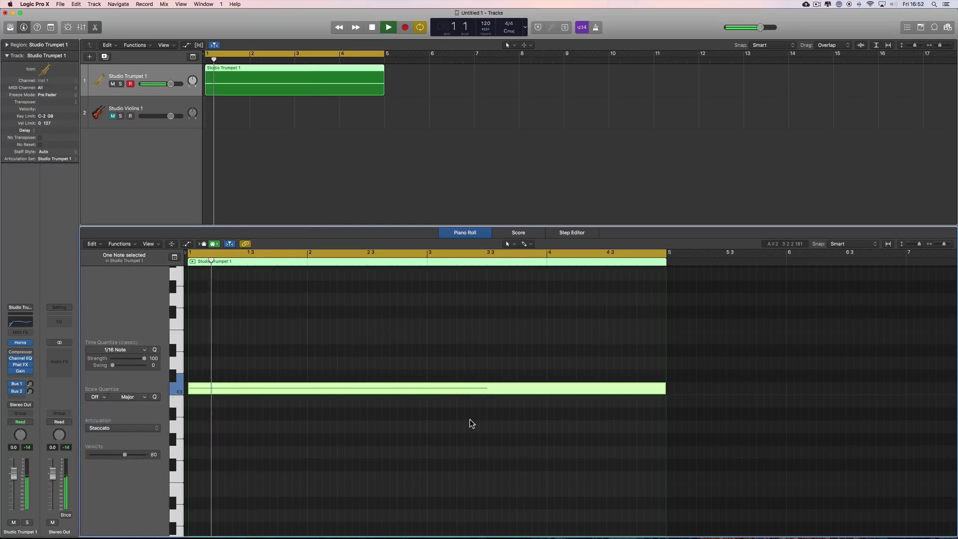
Step: Set the long C3 note's articulation to Marcato Short and play it from the start
click(160, 430)
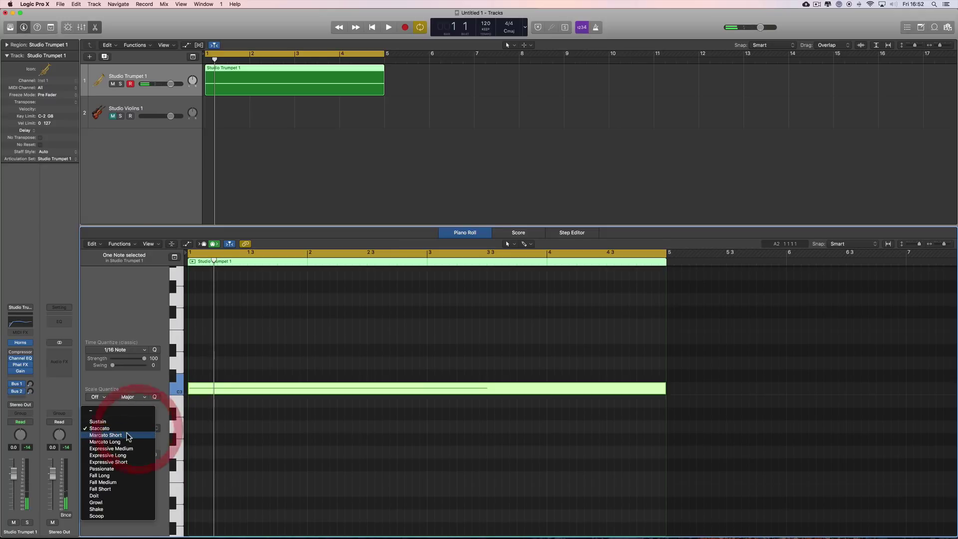
click(134, 429)
key(space)
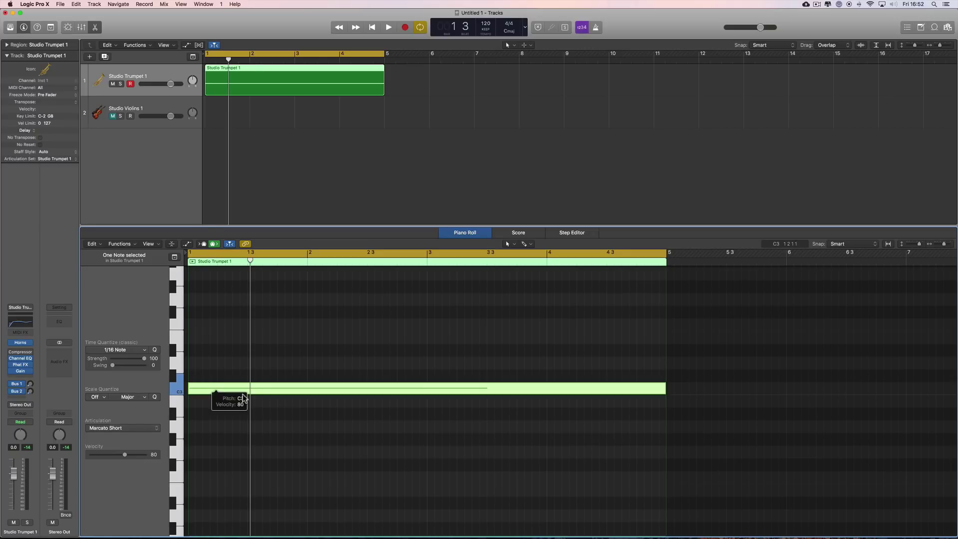
Step: Set the project tempo to 80 and replay the long C3 note with Marcato Short
key(space)
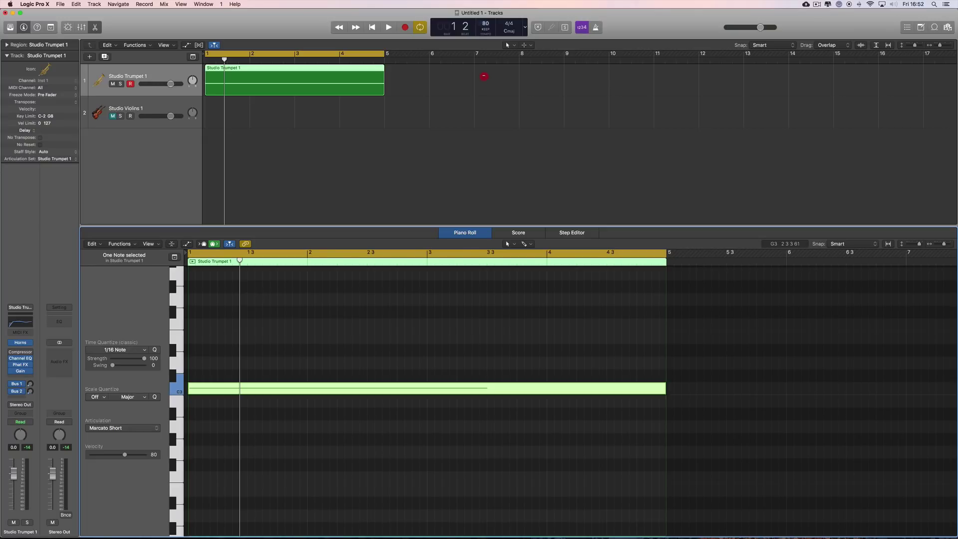
key(space)
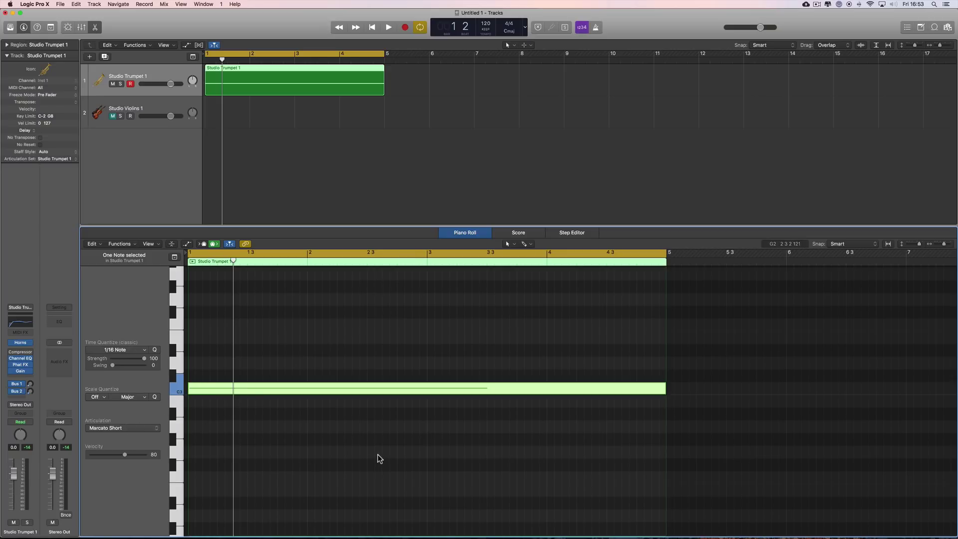
key(space)
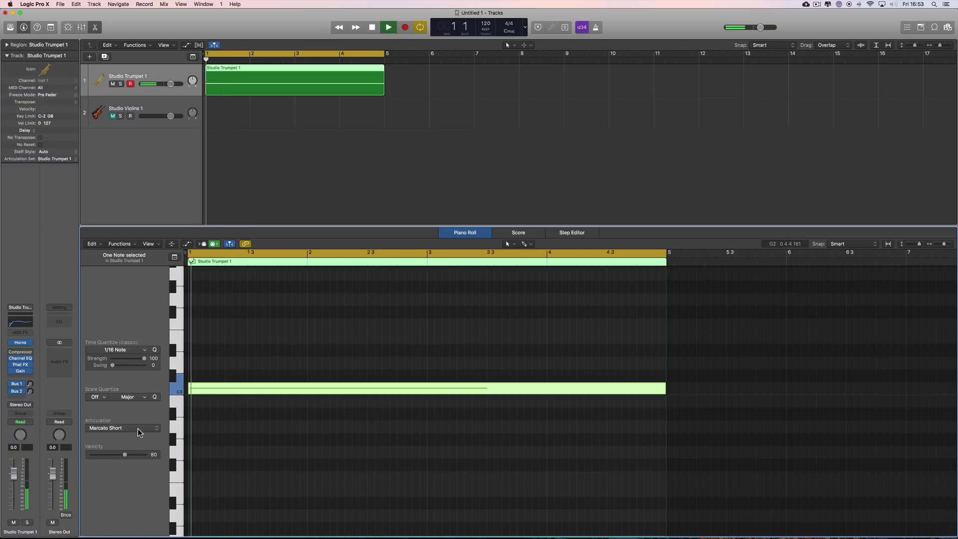
key(space)
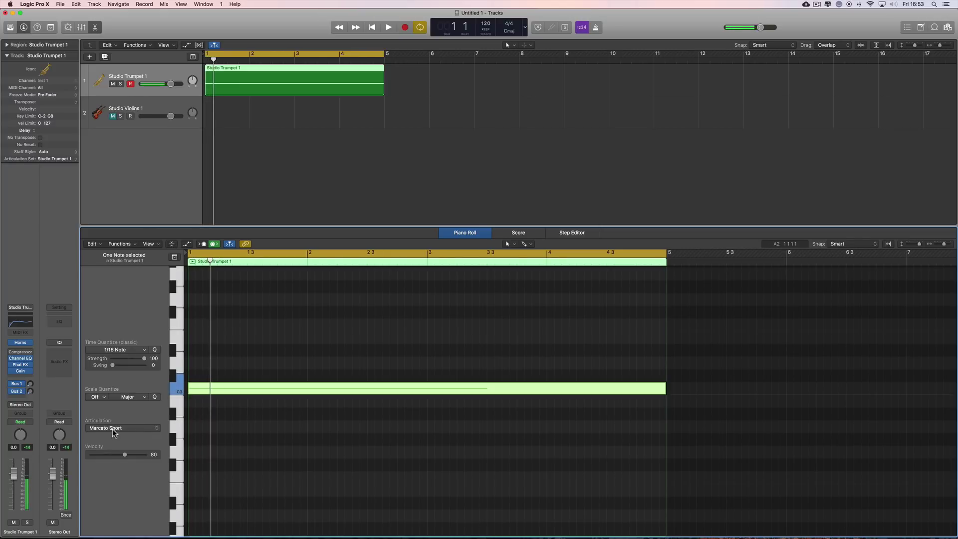
Step: Set the long C3 note's articulation to Marcato Long and play it
click(133, 429)
click(136, 435)
key(space)
key(space)
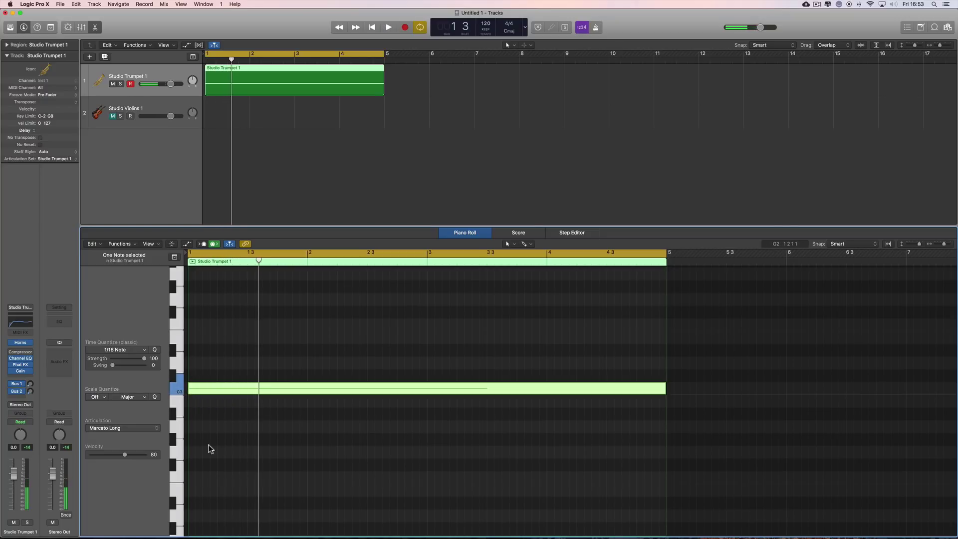
Step: Set the long C3 note's articulation to Expressive Medium and play it
click(136, 429)
click(133, 435)
key(space)
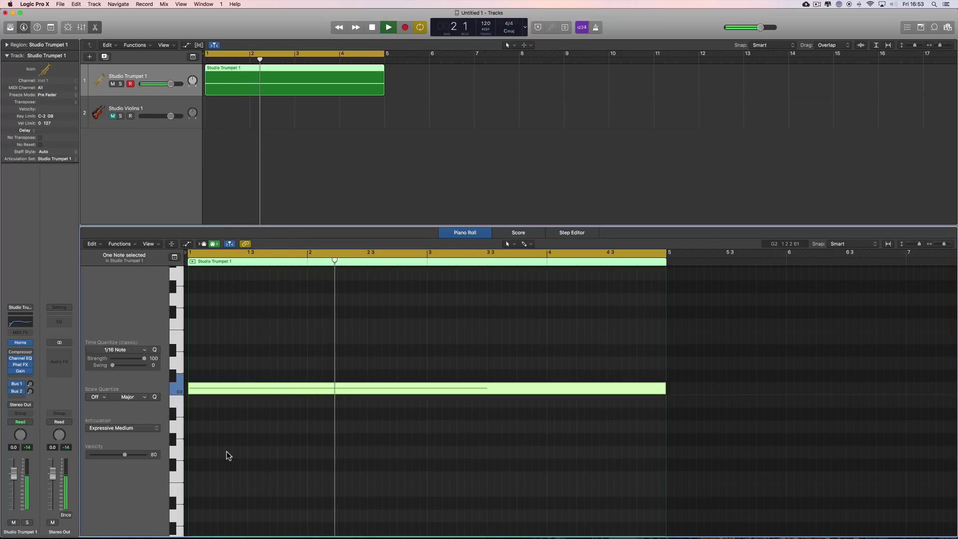
key(space)
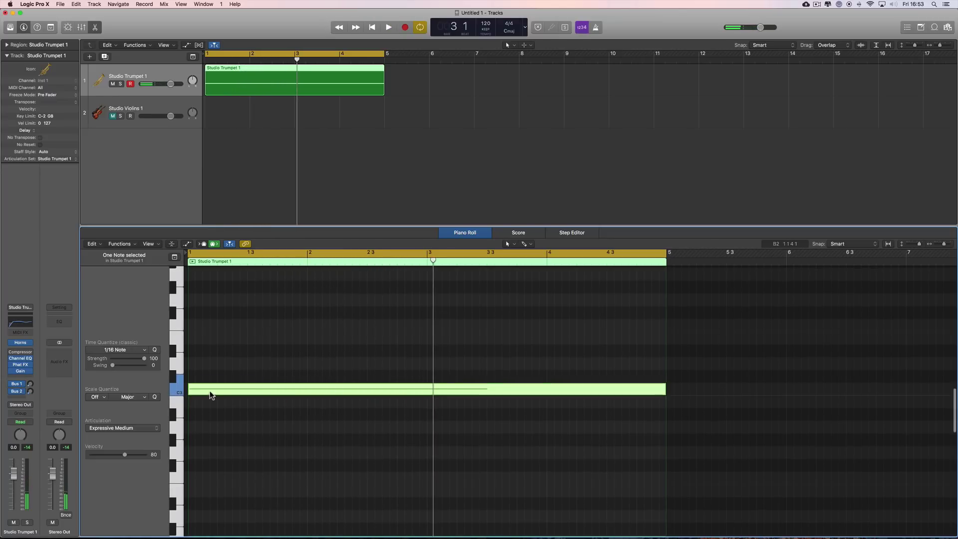
scroll(210, 395, up, 1)
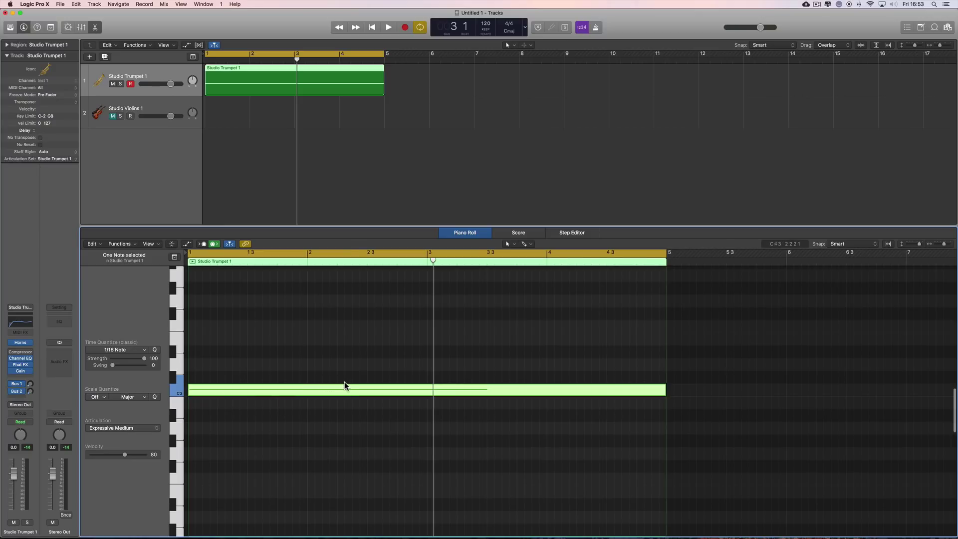
scroll(423, 390, up, 1)
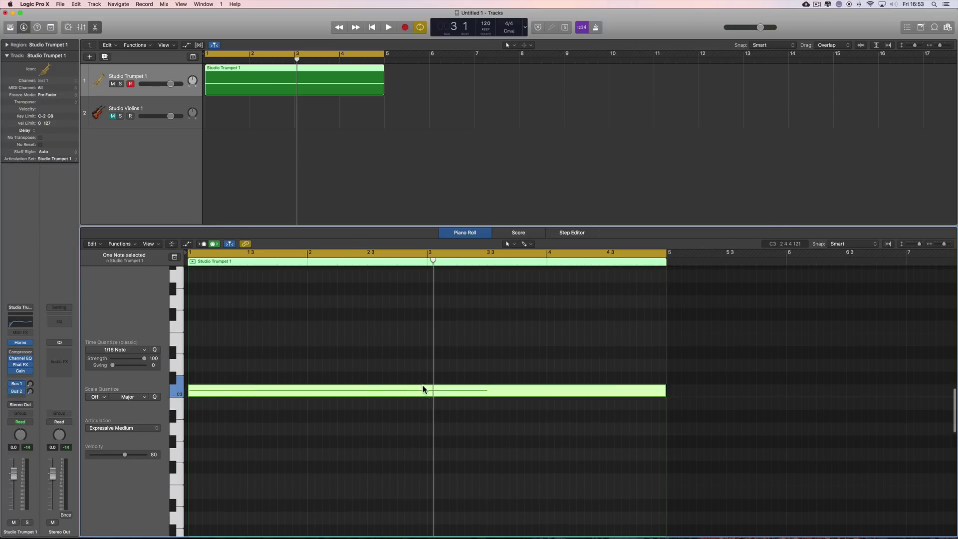
scroll(430, 391, up, 2)
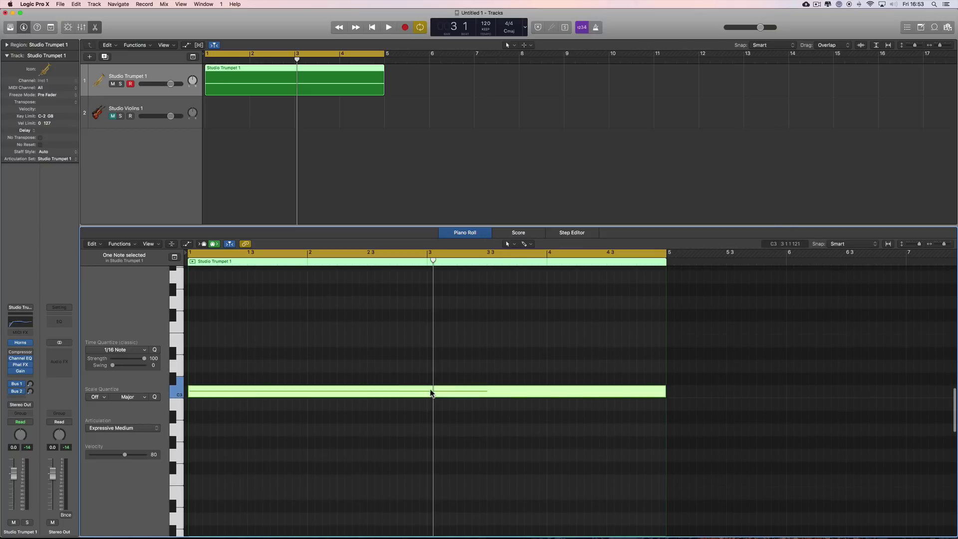
scroll(422, 455, down, 1)
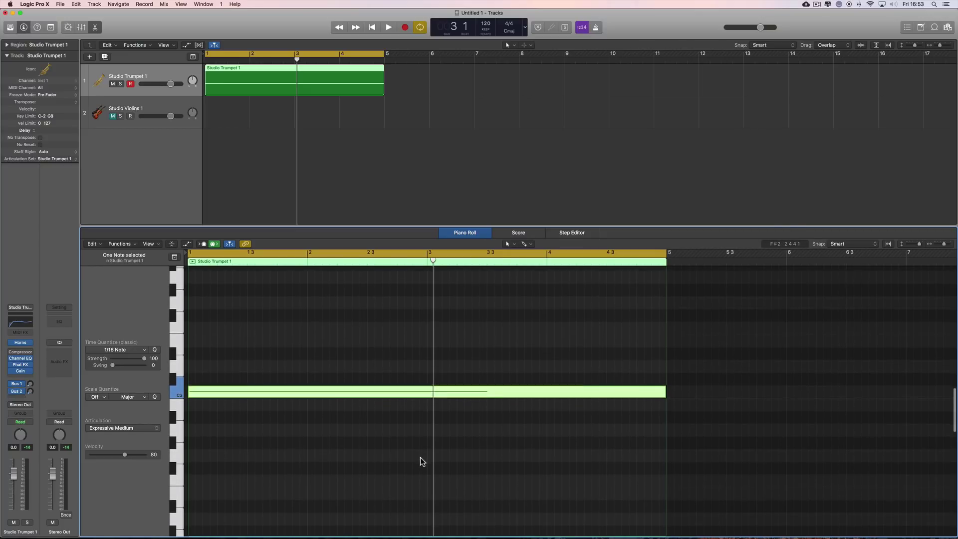
Step: Replay the long C3 note with Expressive Medium, set its articulation to Expressive Long and play it from the start
key(space)
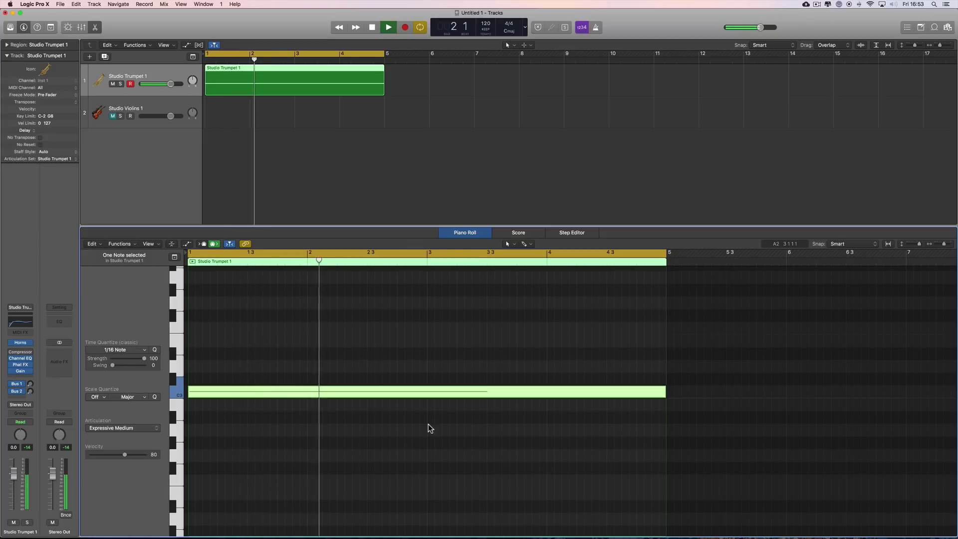
key(space)
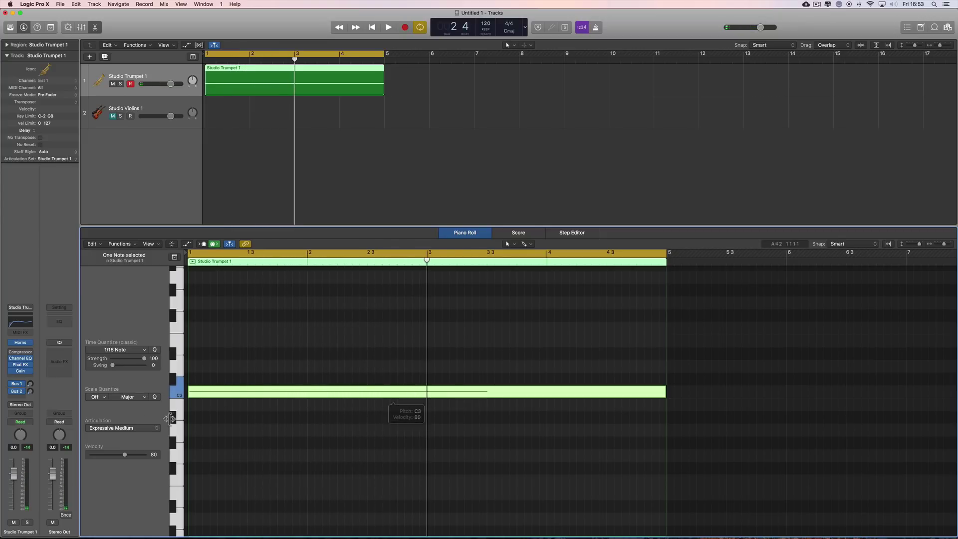
click(128, 428)
click(129, 435)
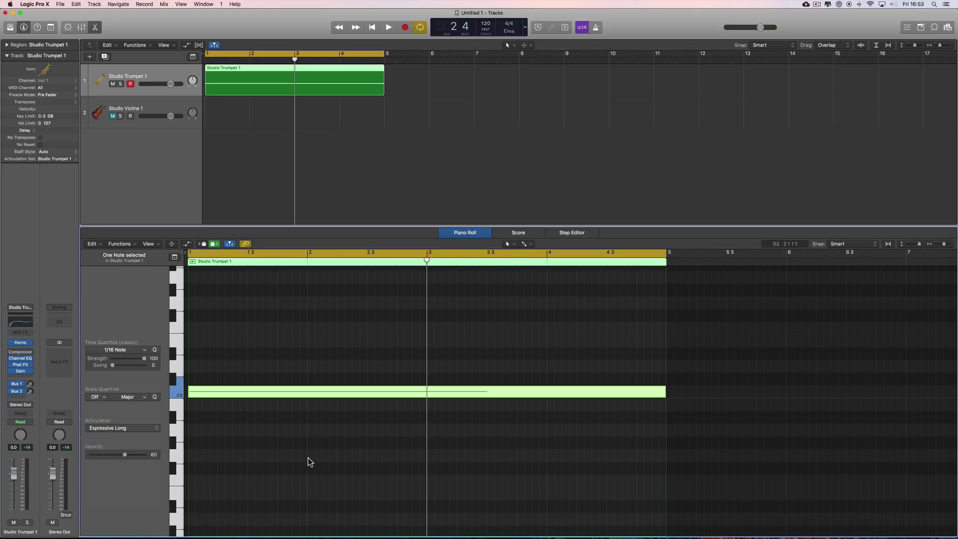
key(shift+space)
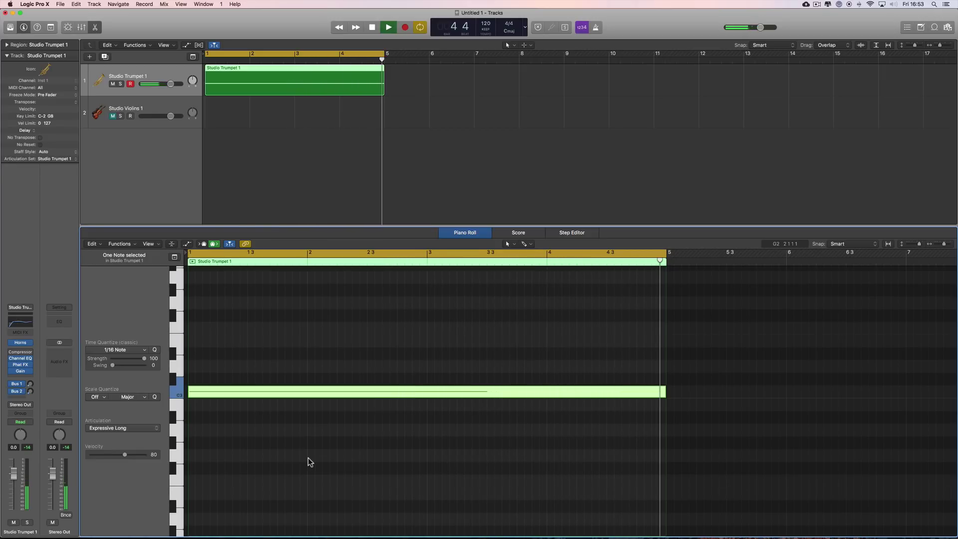
key(space)
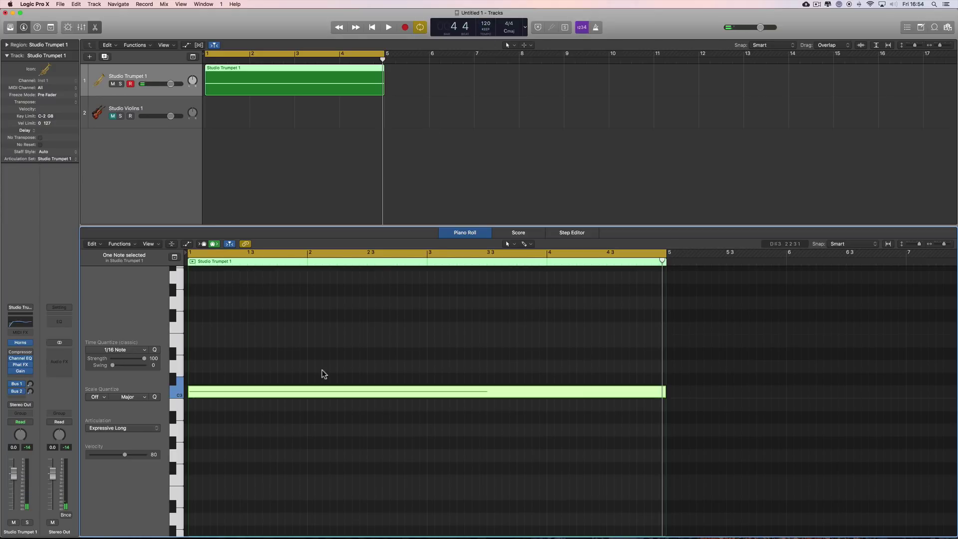
Step: Set the long C3 note's articulation to Expressive Short and play it
click(128, 429)
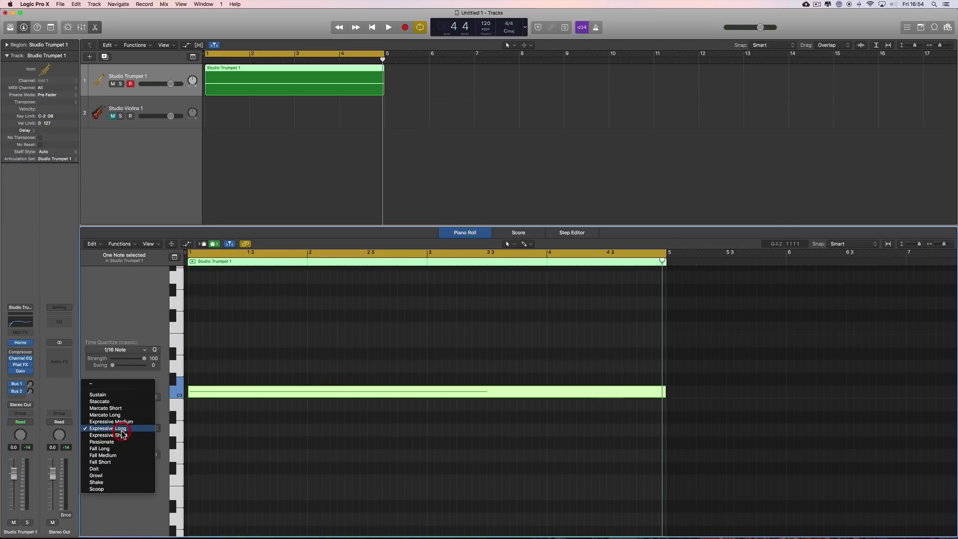
click(136, 436)
key(space)
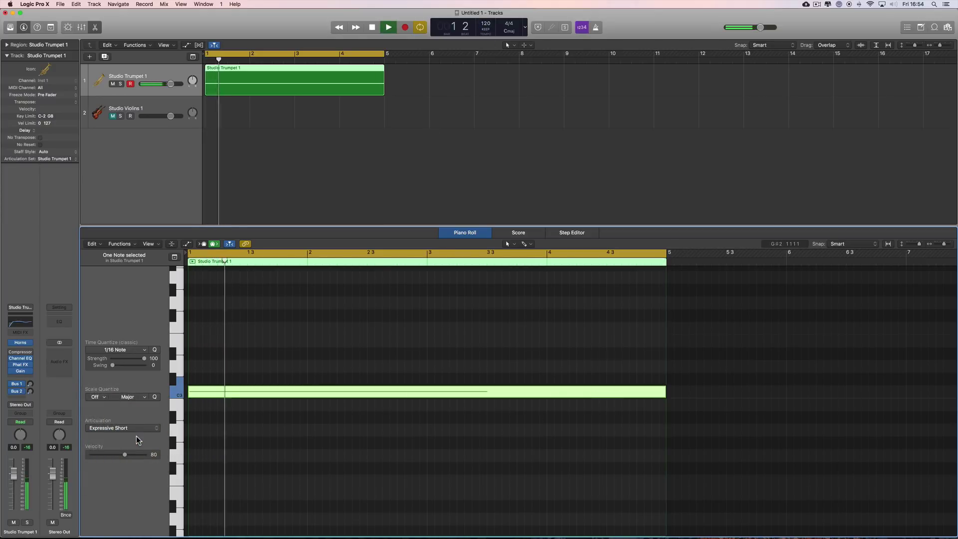
key(space)
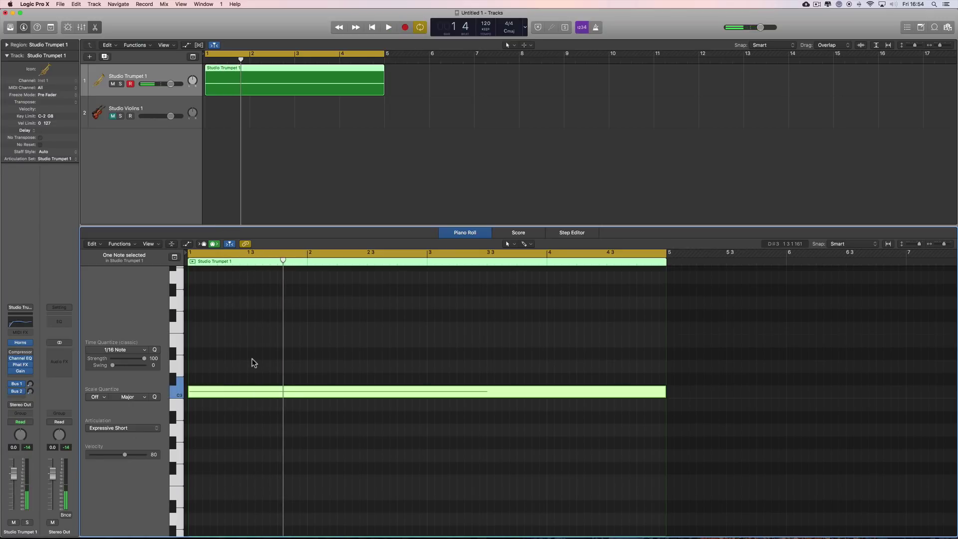
Step: Set the long C3 note's articulation to Passionate and play it
click(129, 429)
click(122, 434)
key(space)
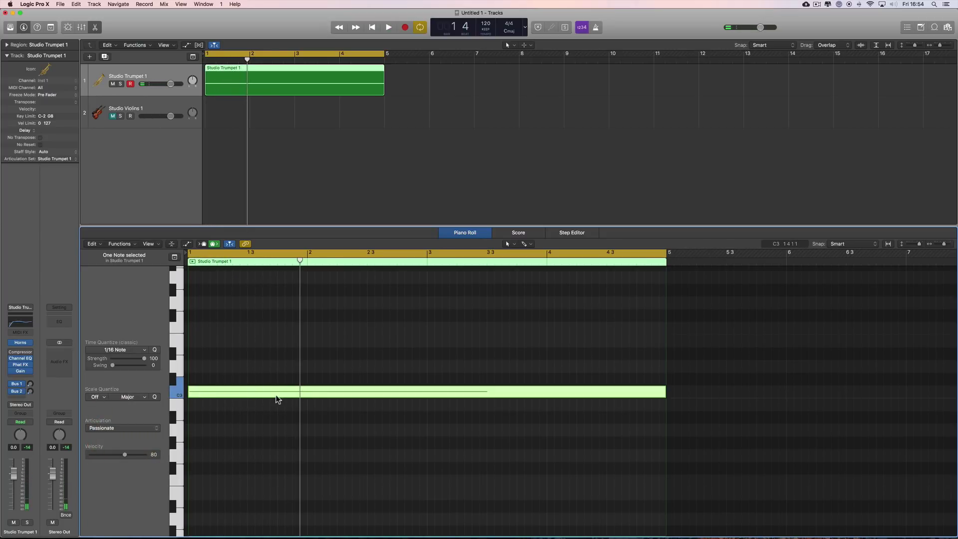
Step: Try the Passionate note at a slower tempo of about 76, restore the tempo to 120 and replay it
key(Return)
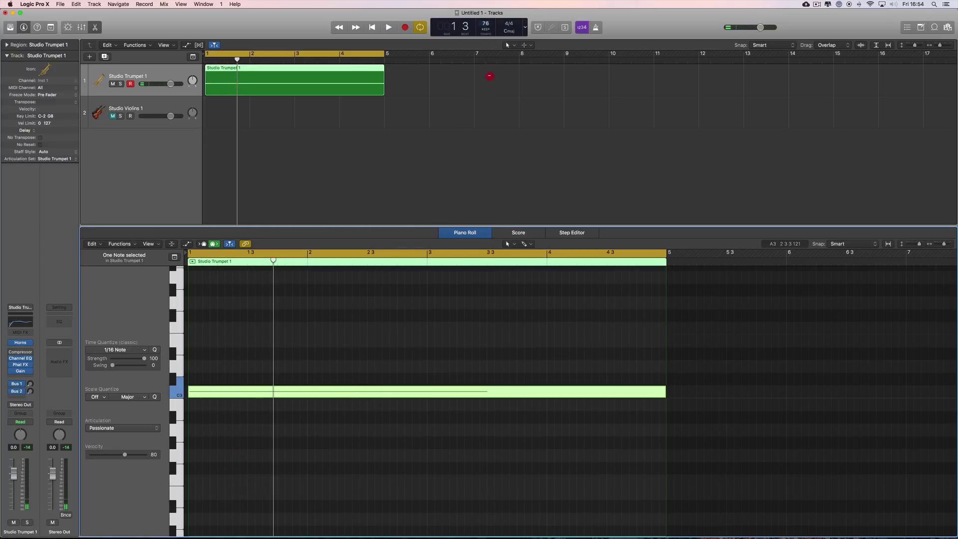
key(Return)
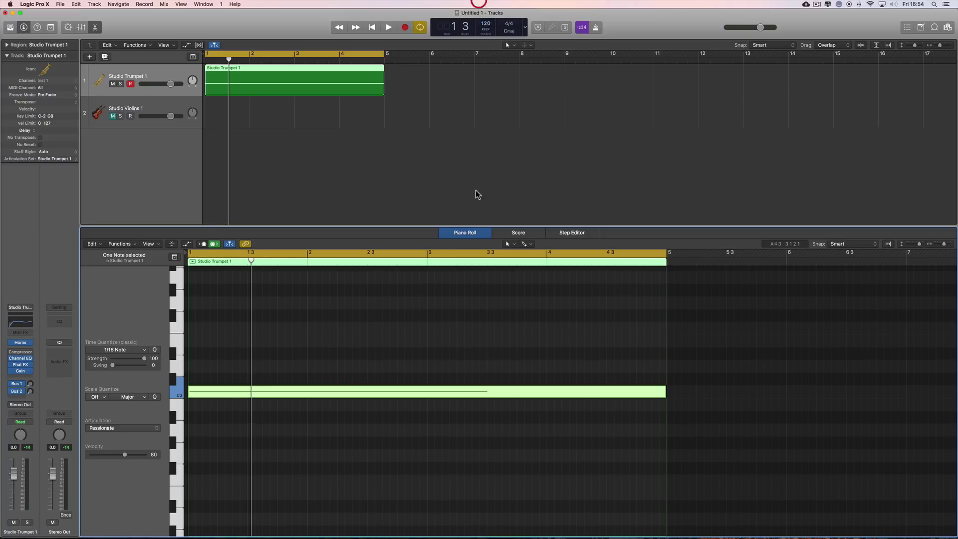
key(Return)
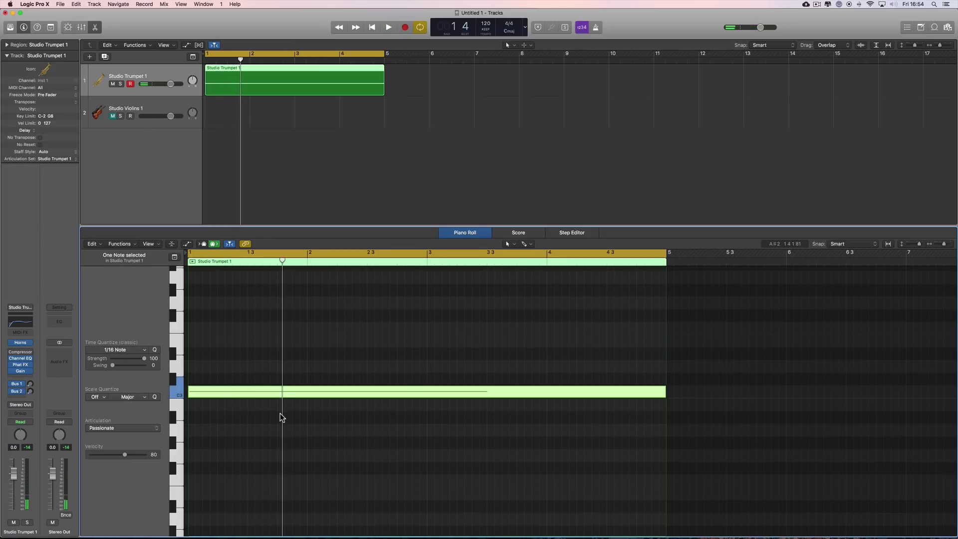
Step: Set the long C3 note's articulation to Fall Long and play it
click(135, 429)
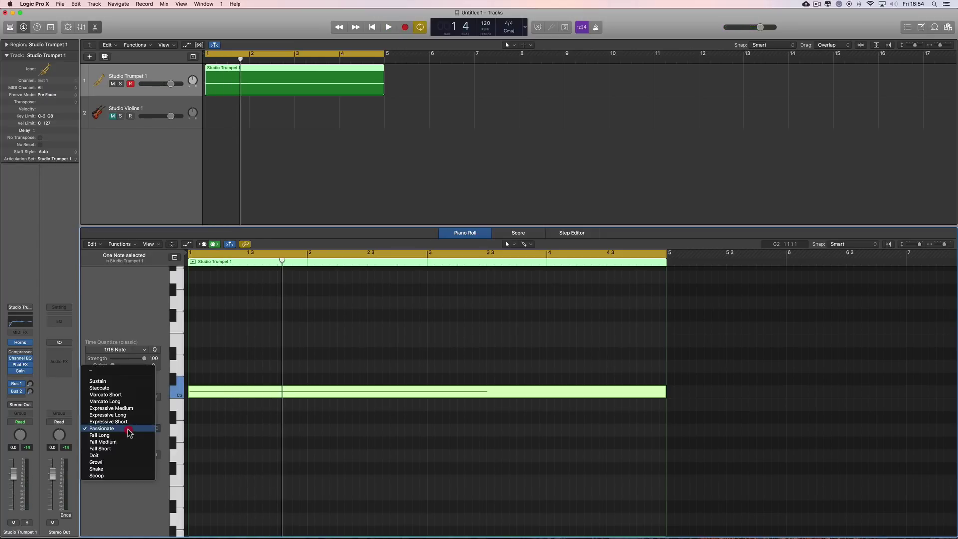
click(118, 437)
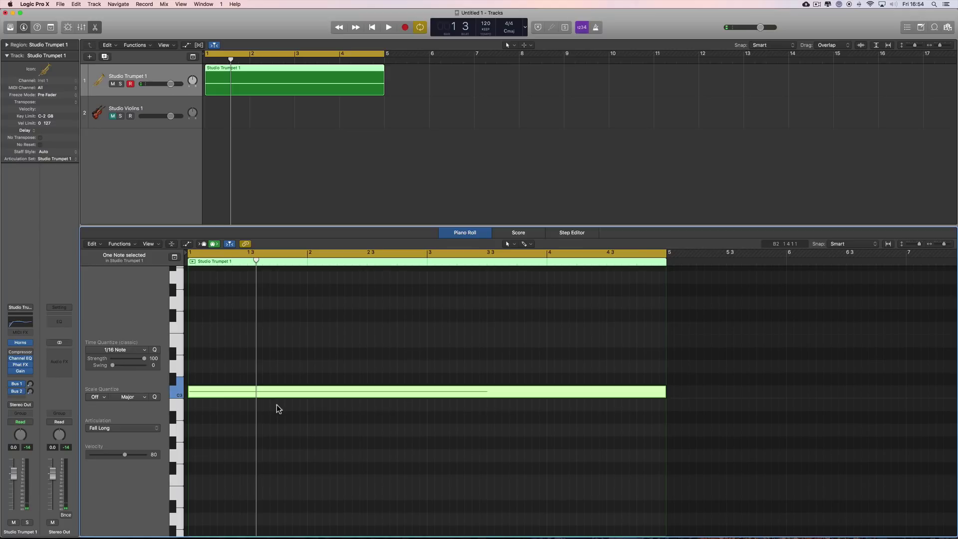
key(space)
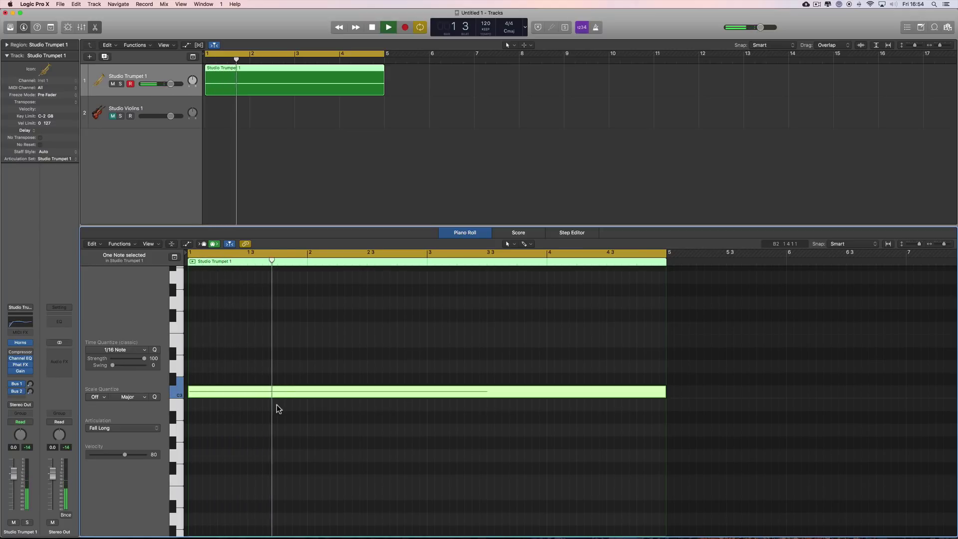
key(space)
Step: Switch the long C3 note's articulation to Fall Medium and to Fall Short, playing it with each one
click(117, 428)
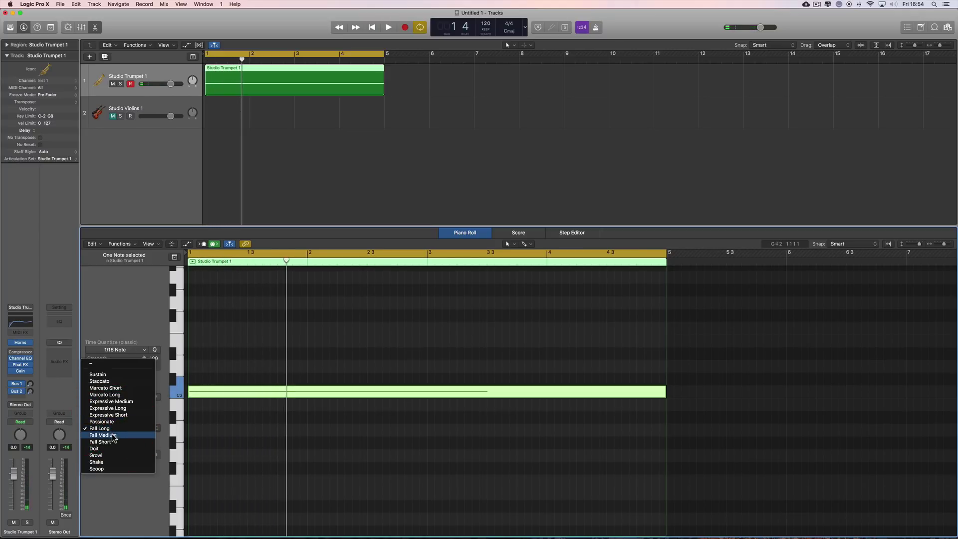
click(112, 435)
key(space)
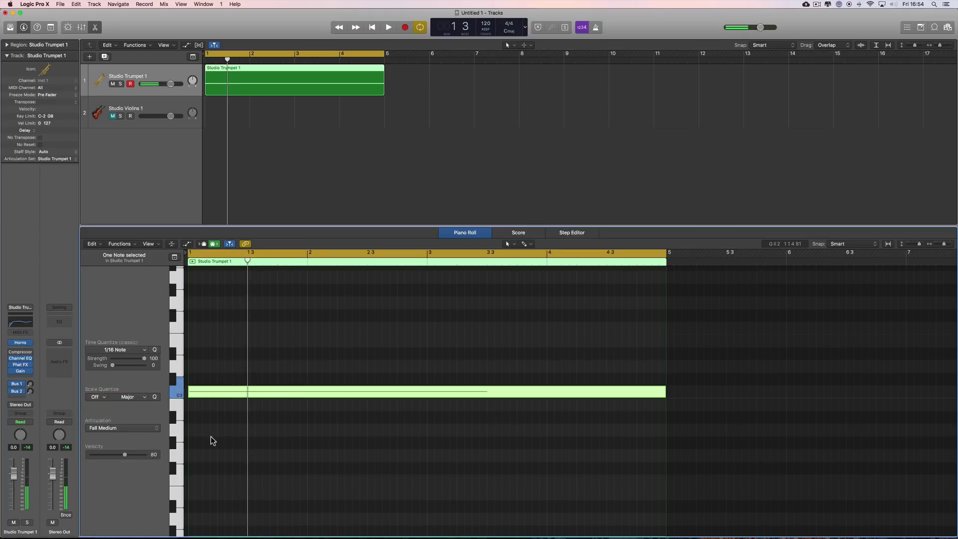
click(135, 428)
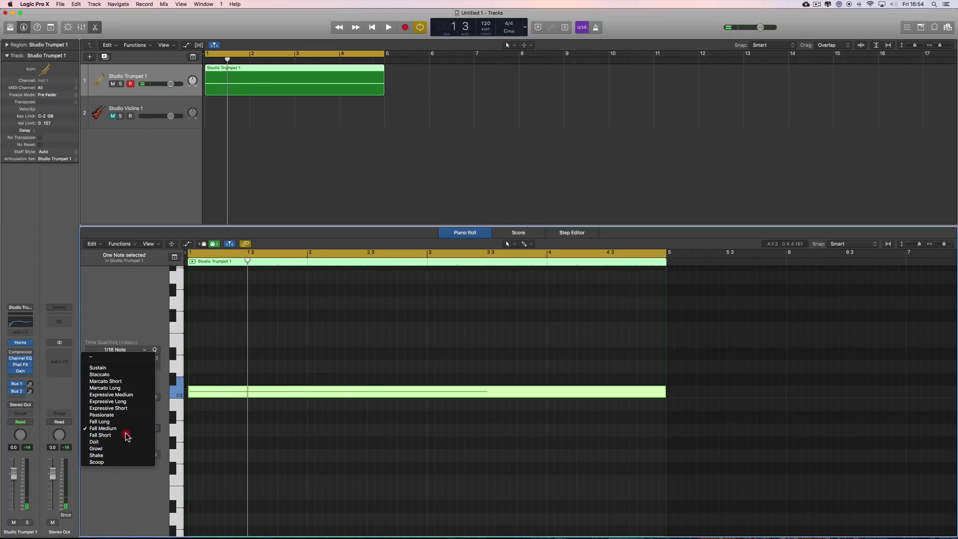
click(126, 437)
key(space)
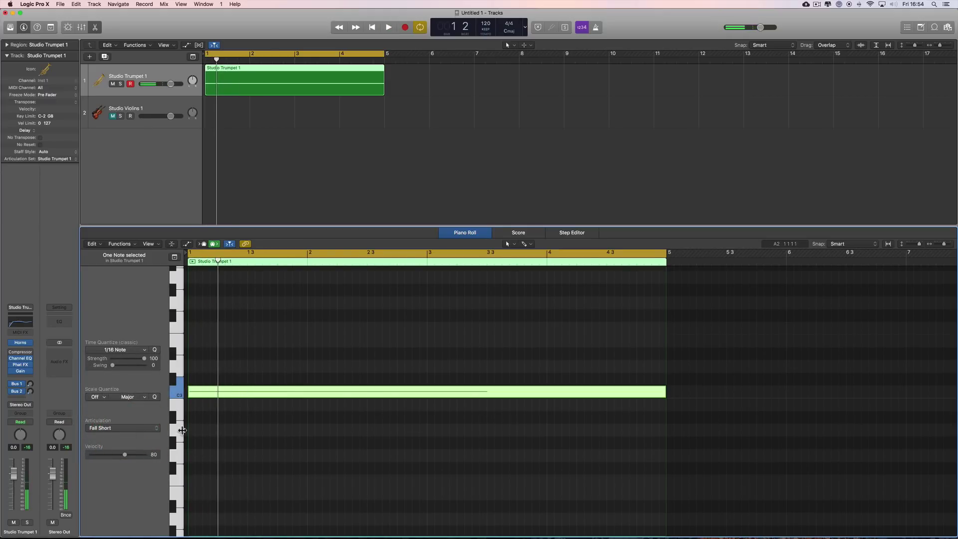
Step: Switch the long C3 note's articulation to Doit and to Growl, playing it with each one
click(121, 431)
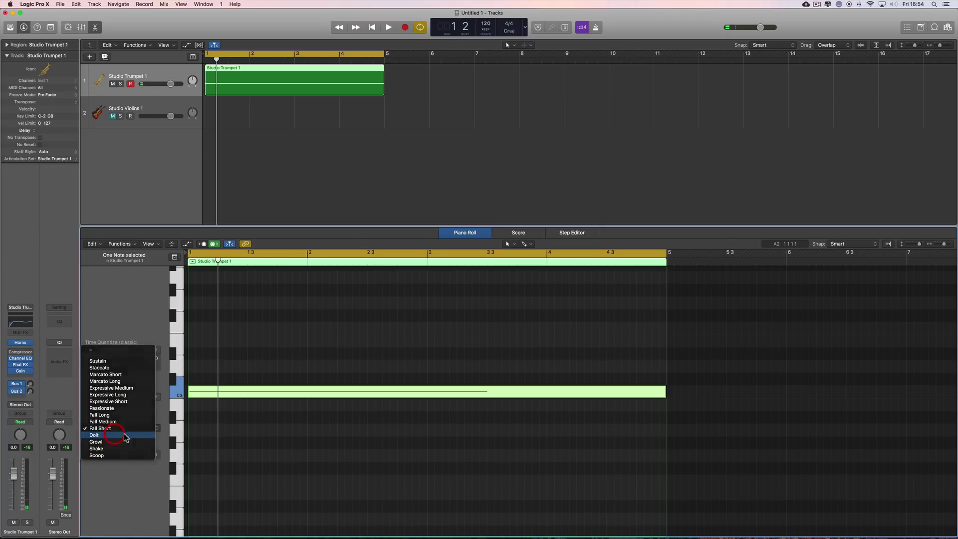
click(119, 435)
key(space)
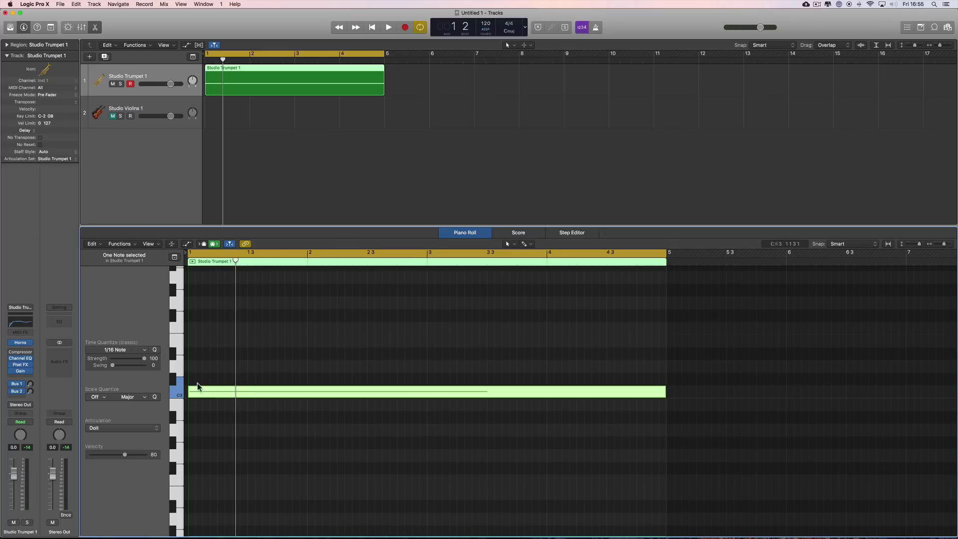
click(122, 427)
click(121, 435)
key(space)
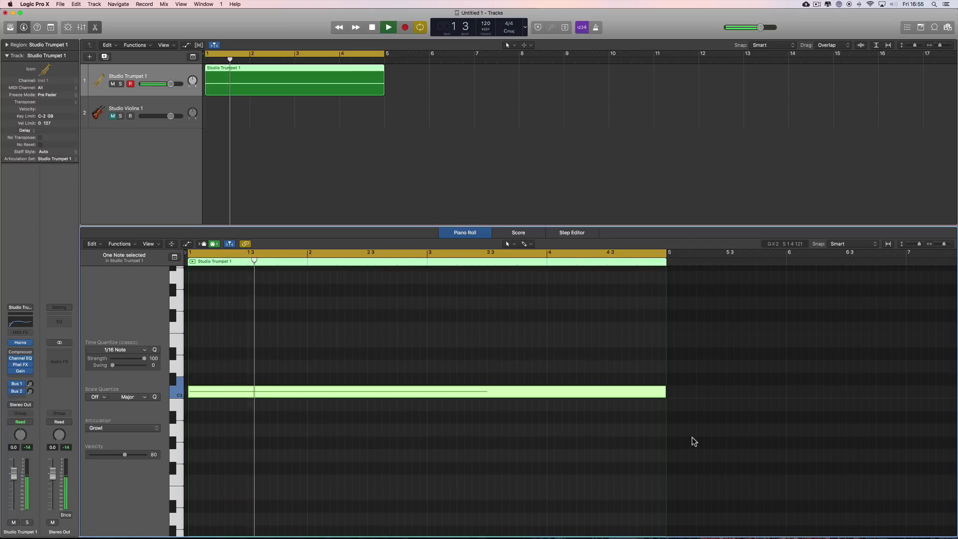
Step: Set the long C3 note's articulation to Shake and play it
click(128, 430)
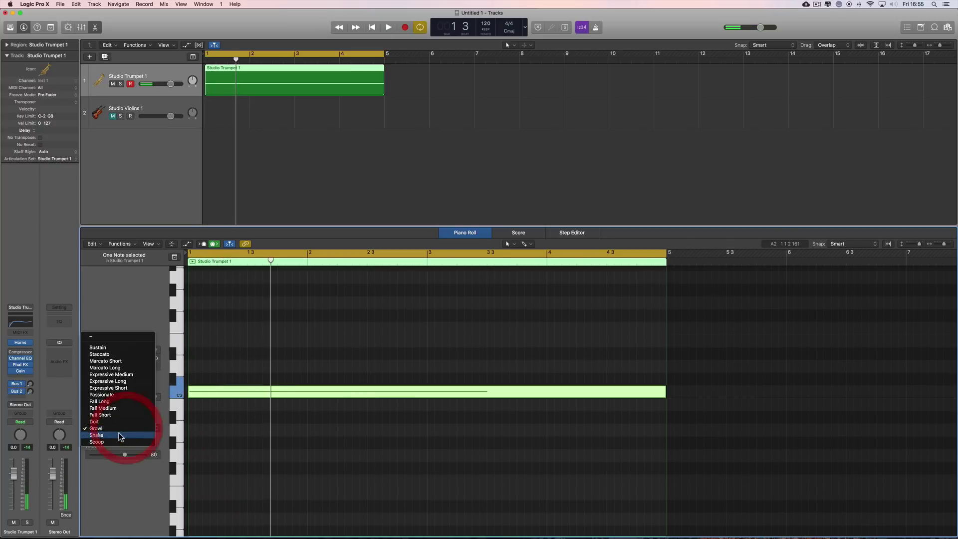
click(123, 438)
key(space)
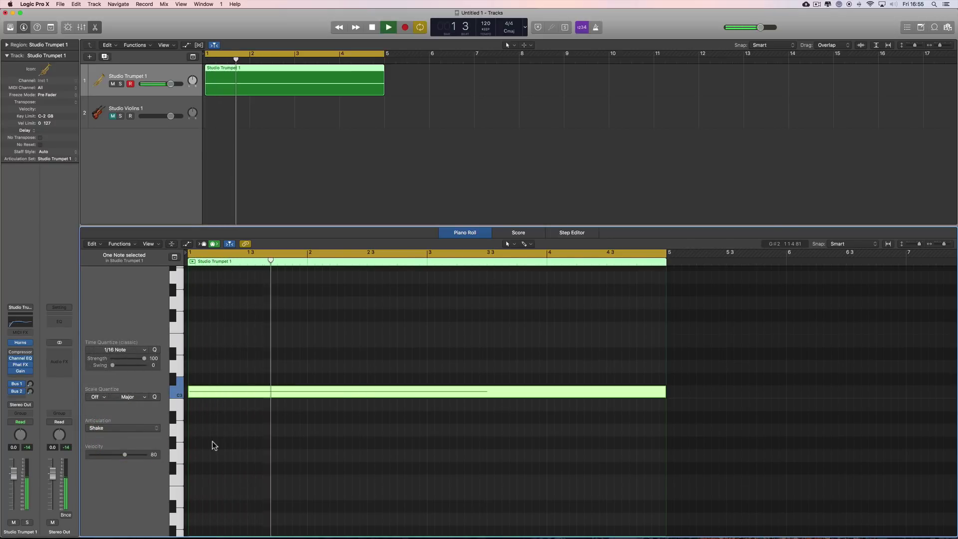
key(space)
Step: Set the long C3 note's articulation to Scoop, play it and replay its beginning
click(150, 432)
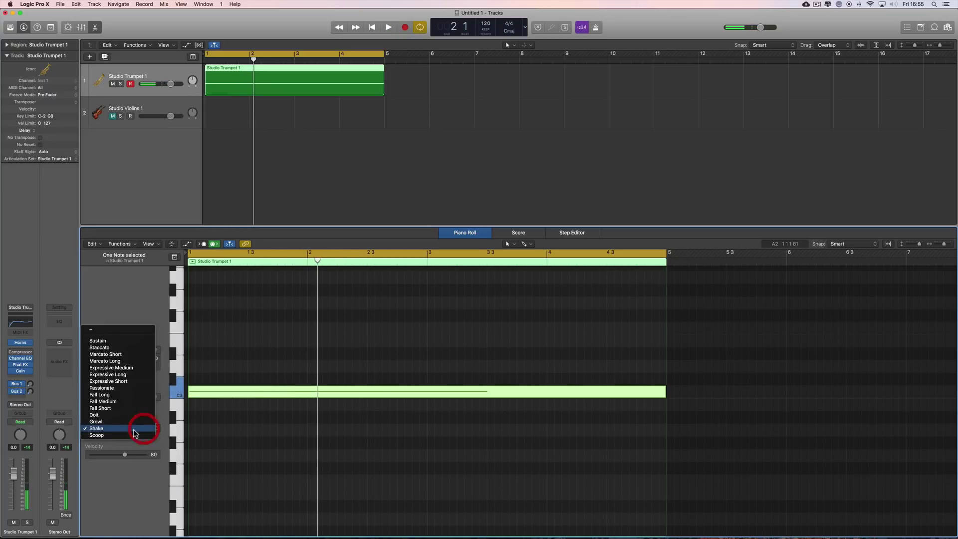
click(125, 444)
key(space)
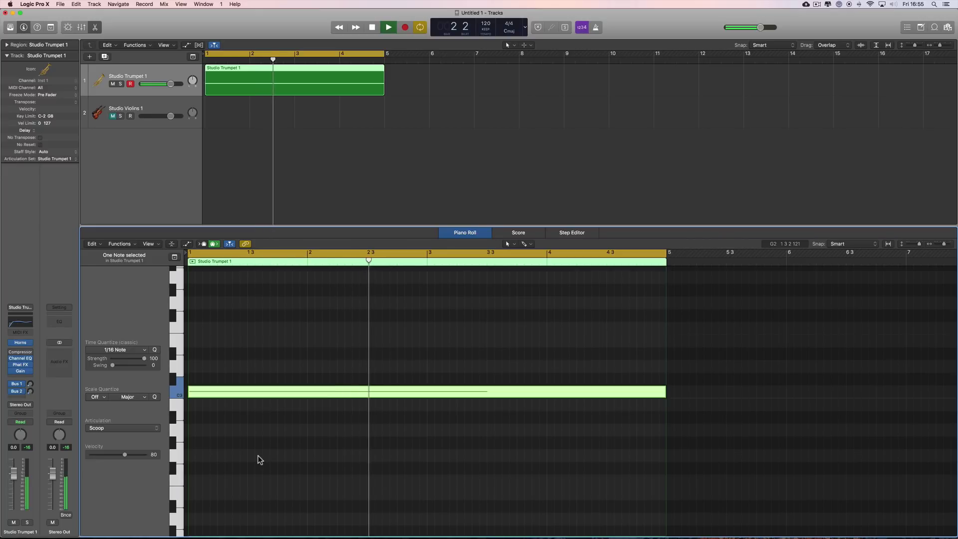
key(space)
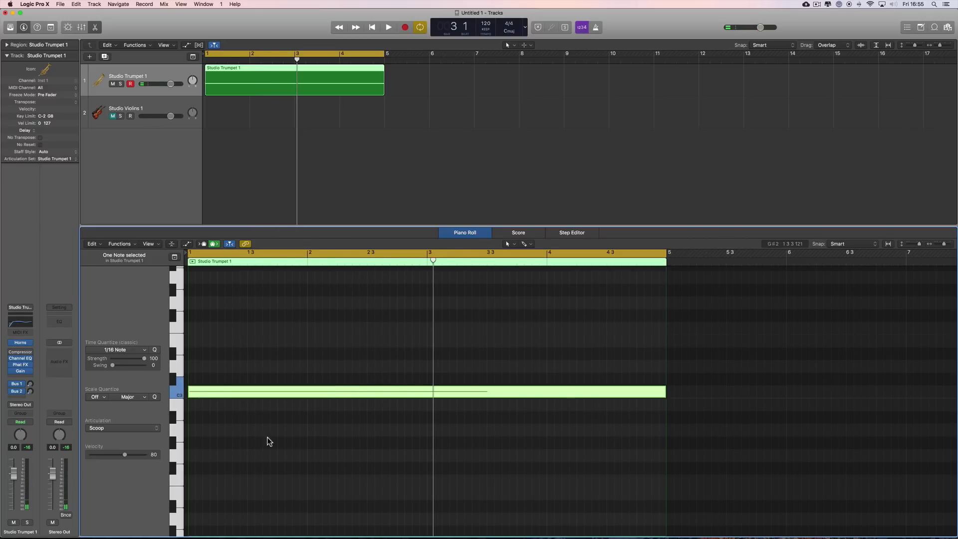
key(space)
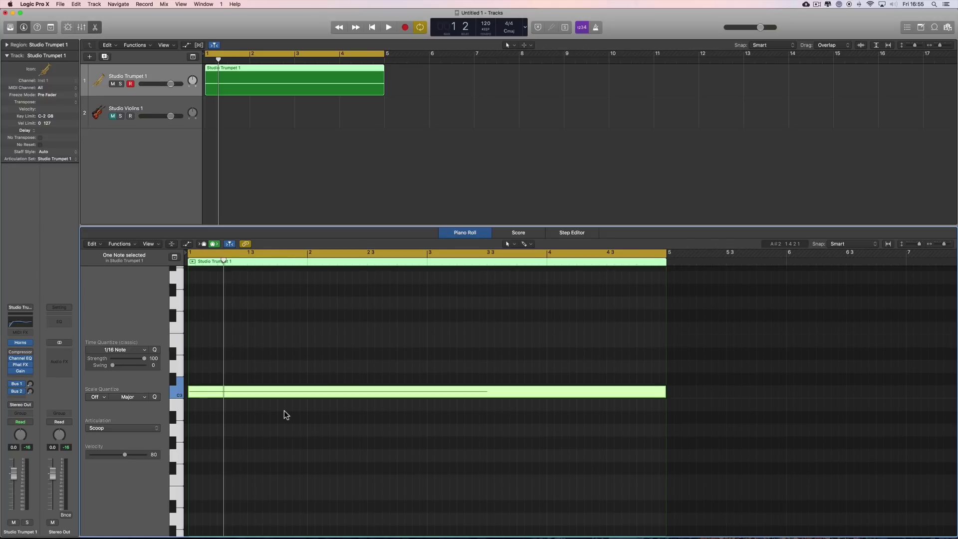
scroll(214, 403, right, 1)
scroll(269, 403, left, 1)
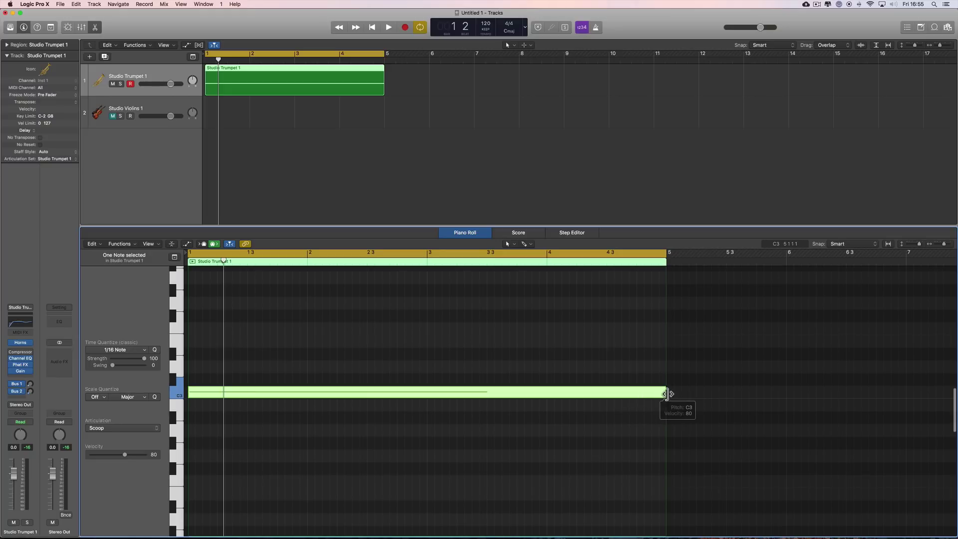
click(124, 427)
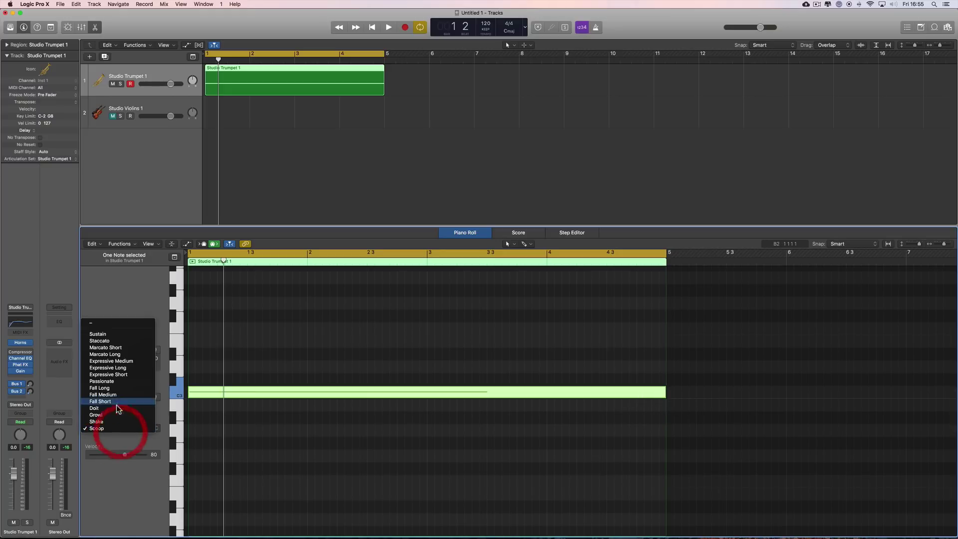
click(356, 421)
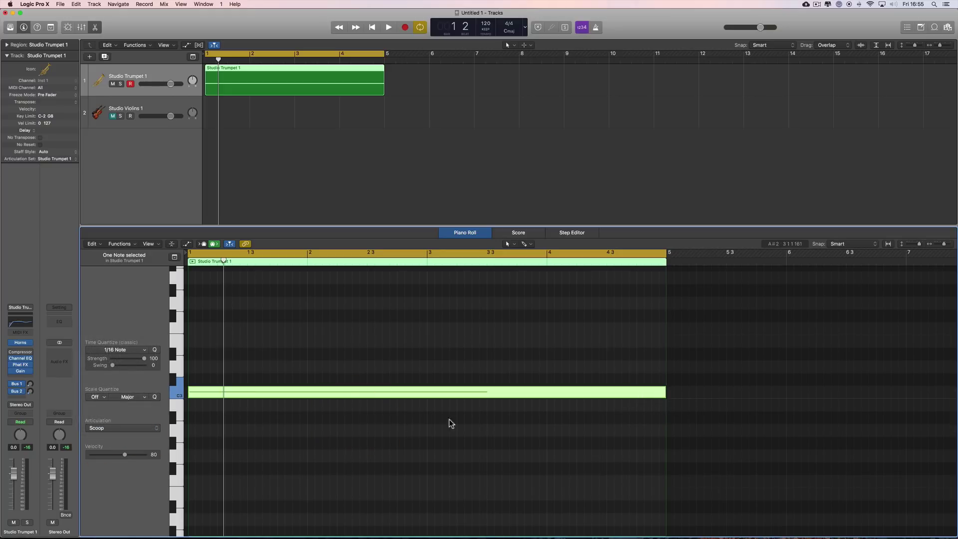
Step: Shorten the four-bar C3 note in the trumpet region to about one beat
click(665, 395)
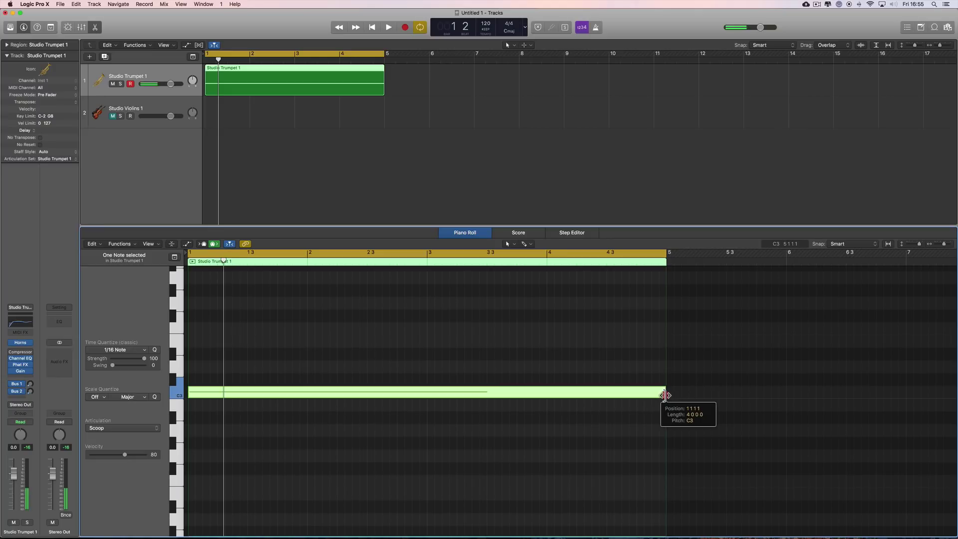
drag(663, 395, 227, 439)
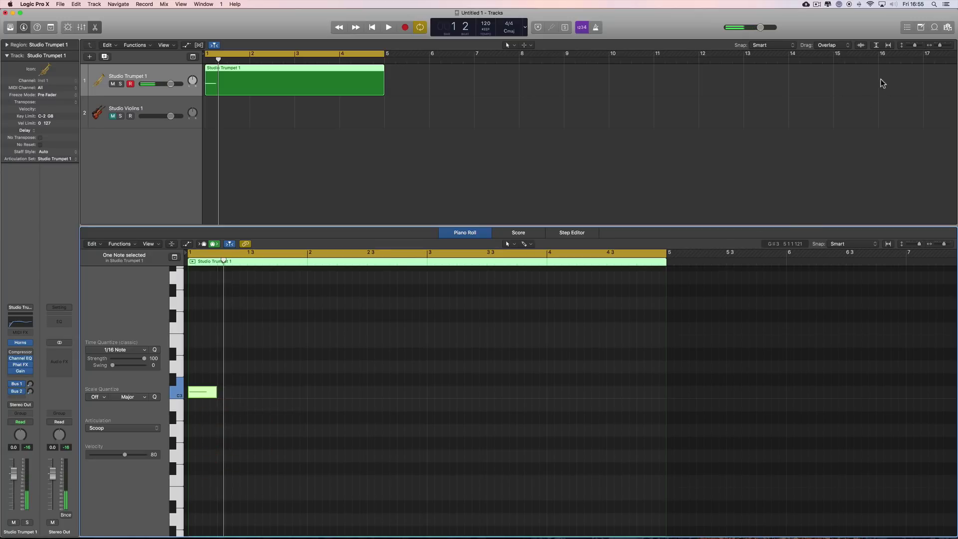
mouse_move(942, 47)
mouse_down()
mouse_move(916, 51)
mouse_move(938, 46)
mouse_up()
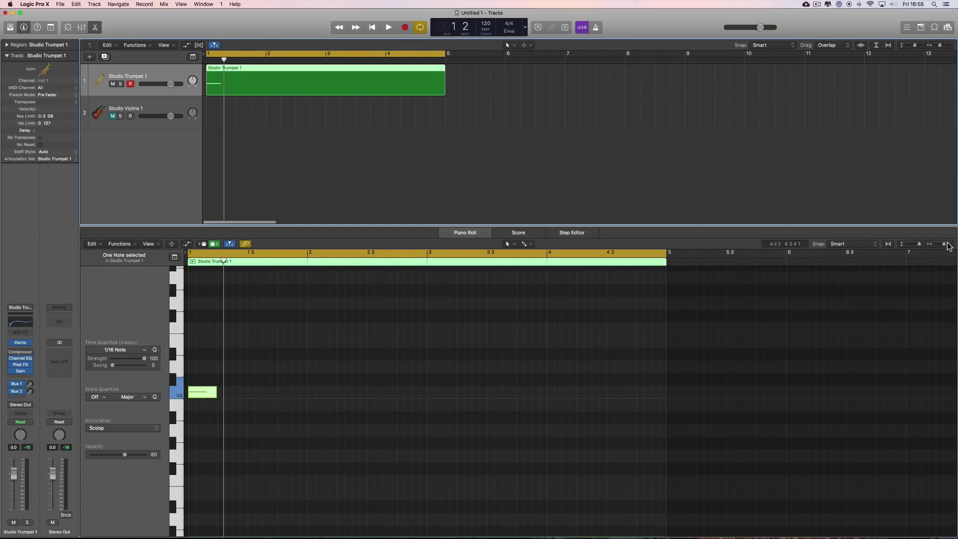
drag(944, 244, 949, 247)
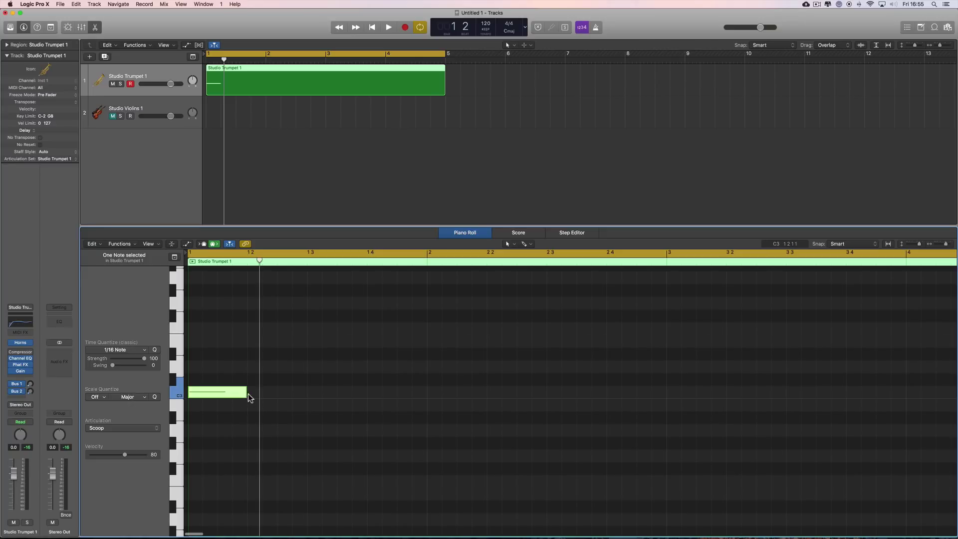
Step: Shorten the C3 trumpet note to about half a beat and add consecutive half-beat notes on D3, E3 and F3 after it
drag(245, 396, 216, 395)
right_click(218, 399)
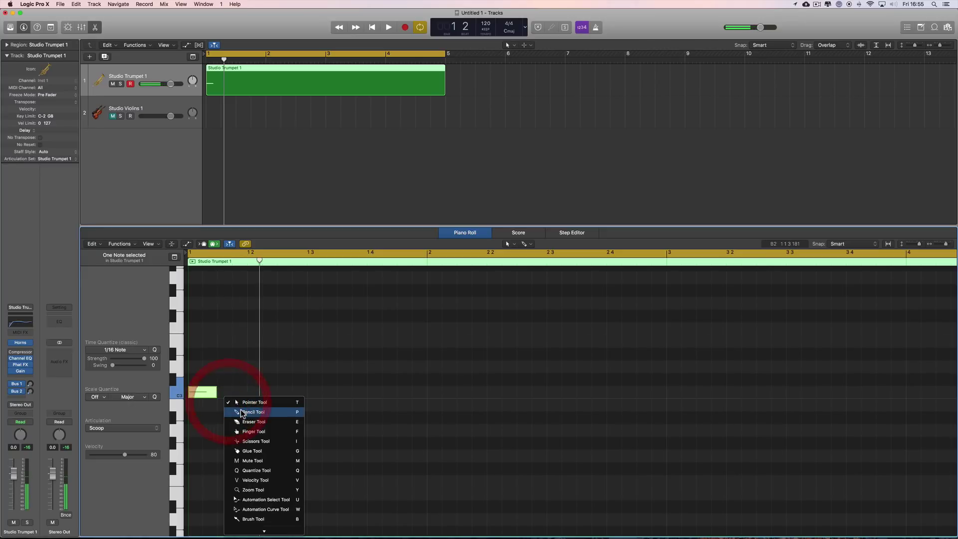
click(239, 408)
click(221, 367)
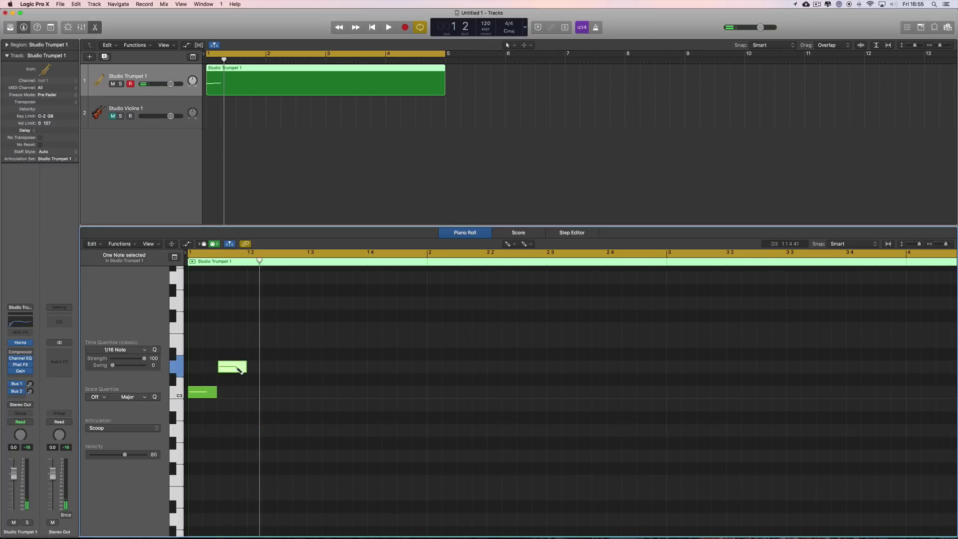
click(235, 368)
click(252, 355)
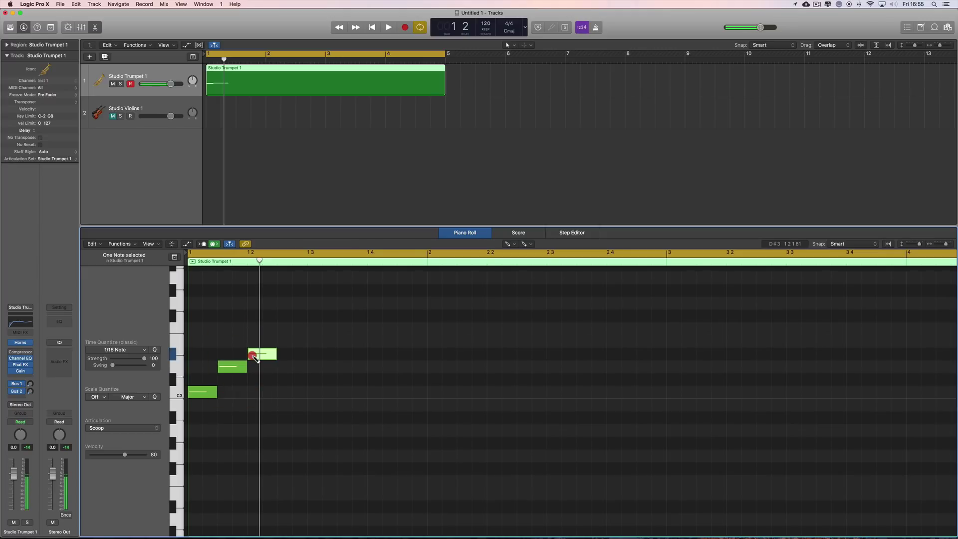
click(254, 354)
mouse_move(260, 354)
mouse_down()
mouse_move(261, 342)
mouse_move(286, 329)
mouse_up()
click(284, 316)
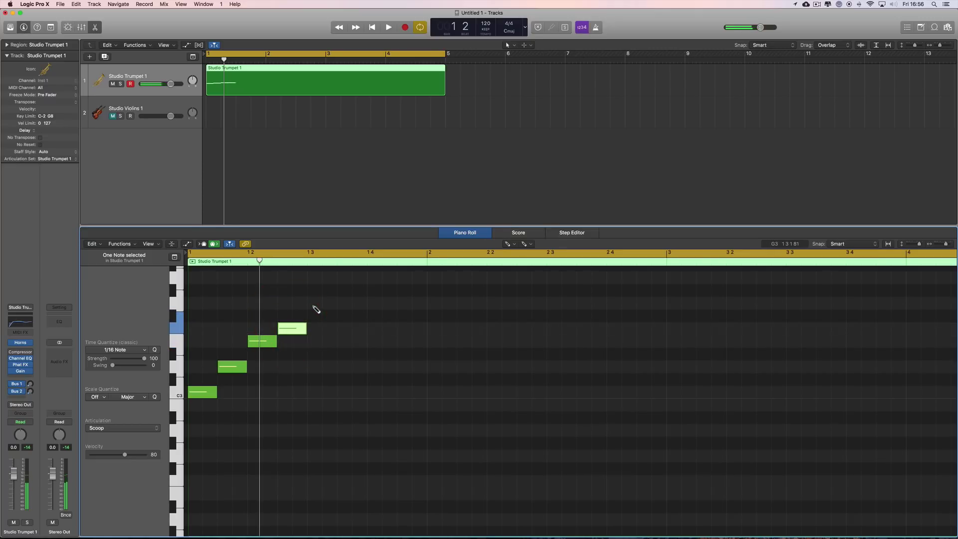
Step: Add a G3 note about two beats long from beat 3 to the end of bar 1, and switch back to the Pointer tool
click(315, 304)
drag(336, 304, 427, 309)
right_click(431, 362)
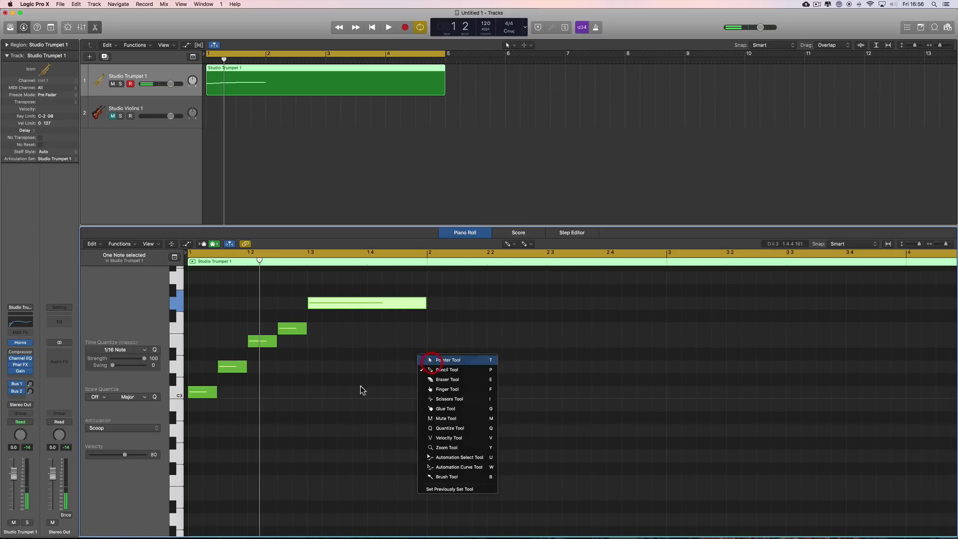
key(t)
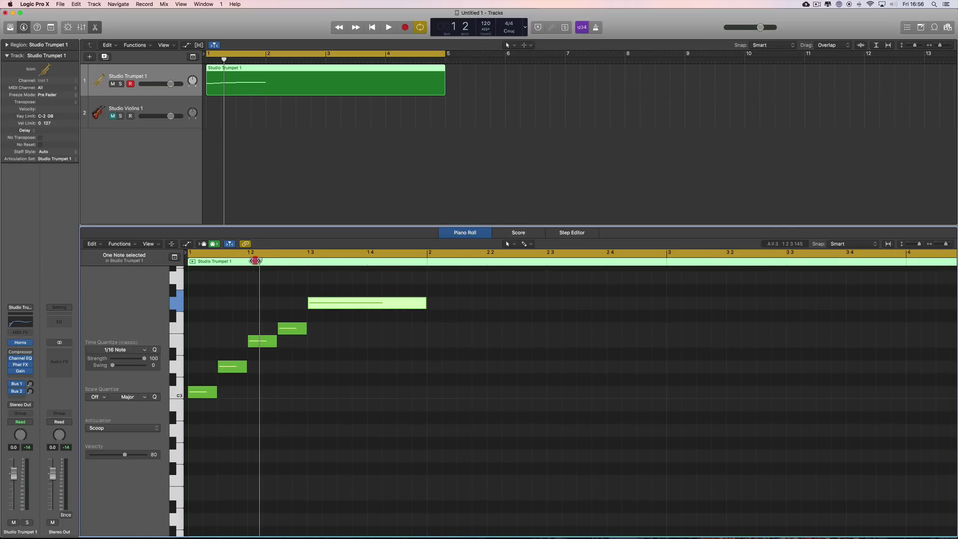
Step: Inspect the trumpet's Studio Horns settings and play the five-note phrase from the start of bar 1
drag(256, 261, 188, 261)
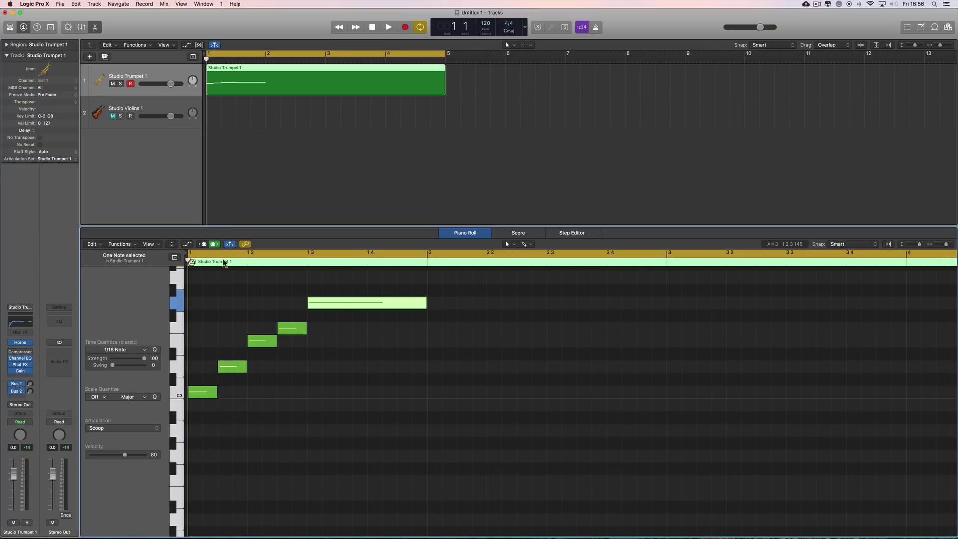
click(29, 342)
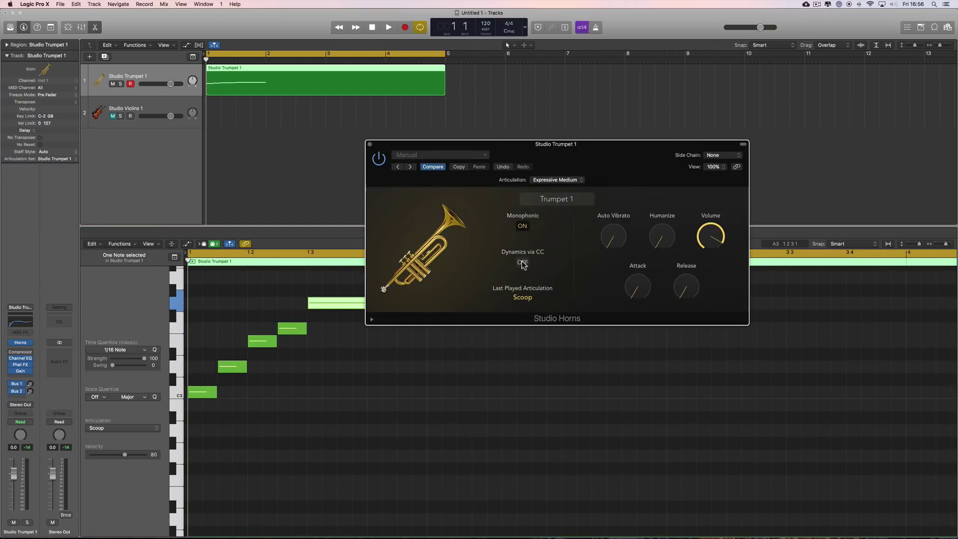
click(370, 145)
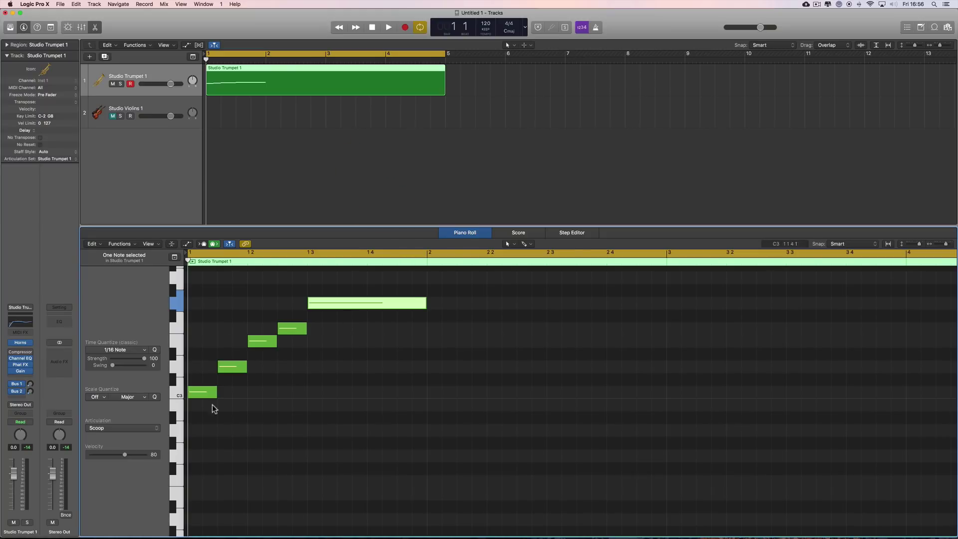
key(space)
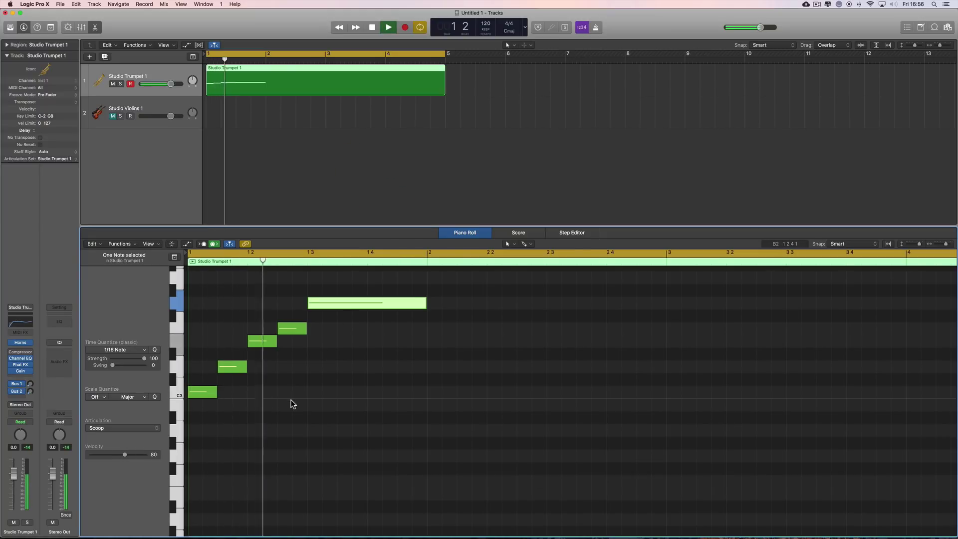
Step: Set the articulation of the four short notes to Staccato and play the phrase
drag(316, 330, 200, 397)
click(120, 427)
click(102, 340)
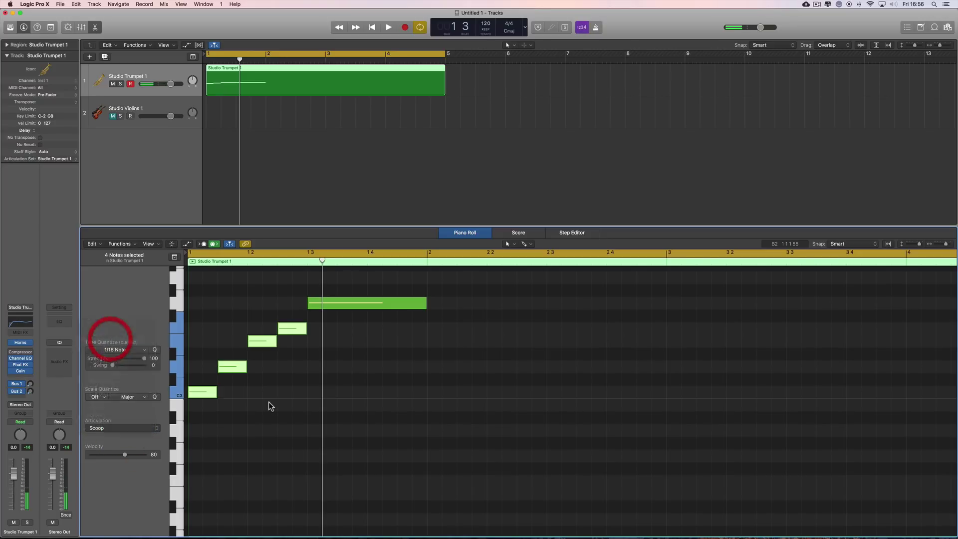
key(space)
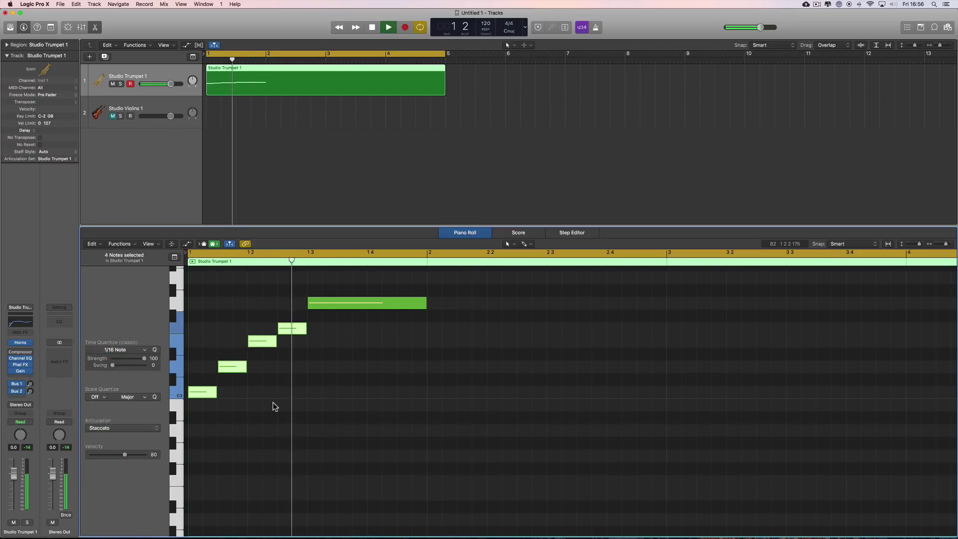
key(space)
Step: Set the long G3 note's articulation to Expressive Short, extend it slightly past the start of bar 2 and play the phrase
click(341, 303)
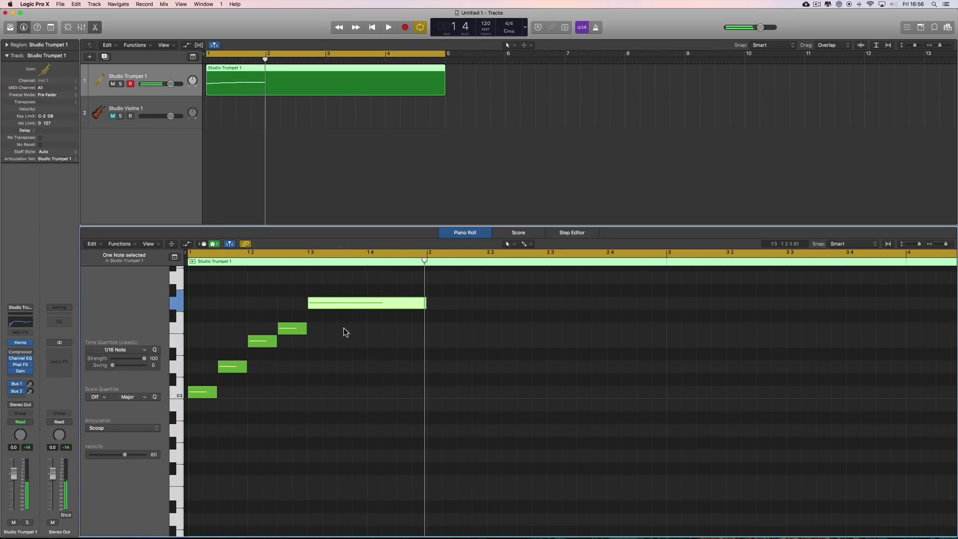
click(107, 428)
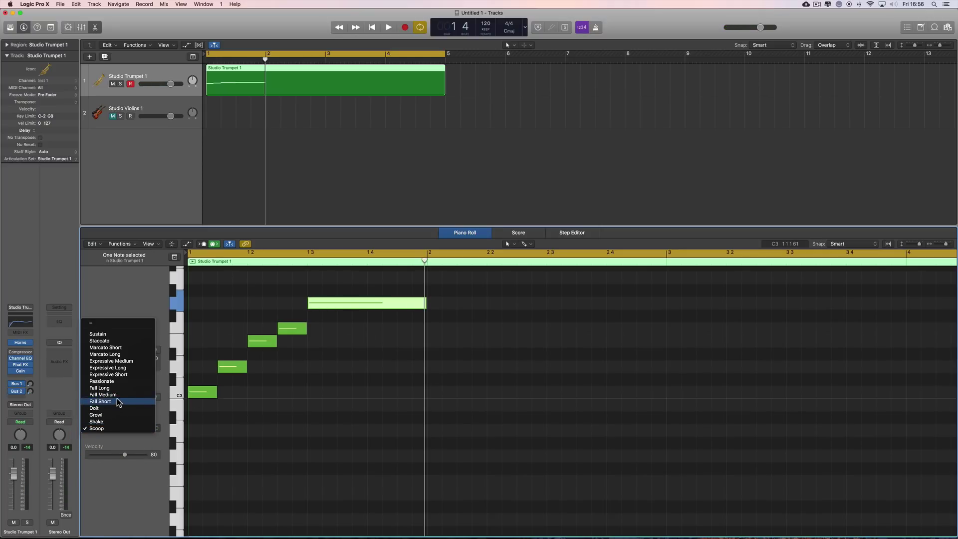
click(108, 375)
key(space)
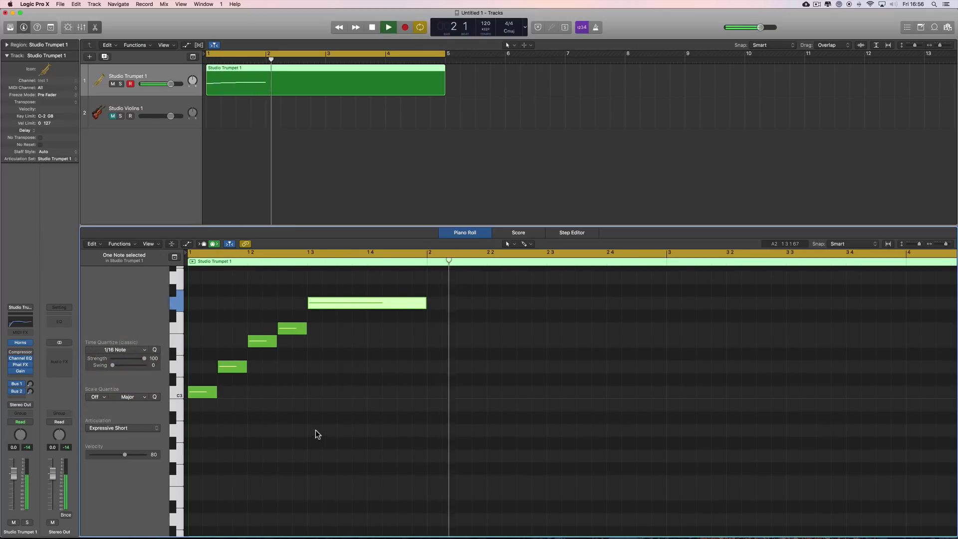
key(space)
drag(425, 306, 443, 312)
key(space)
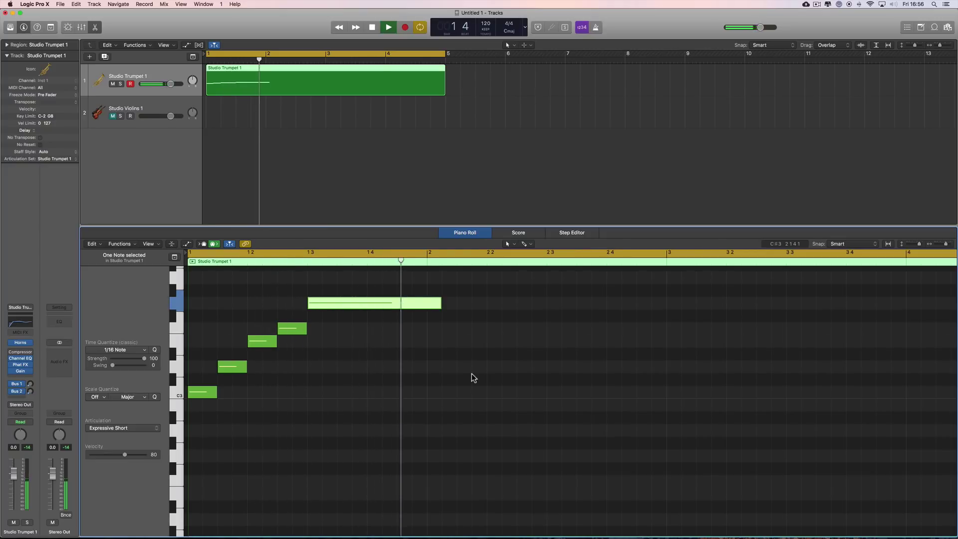
Step: Stop playback and inspect the trumpet's settings in the Studio Horns instrument
key(space)
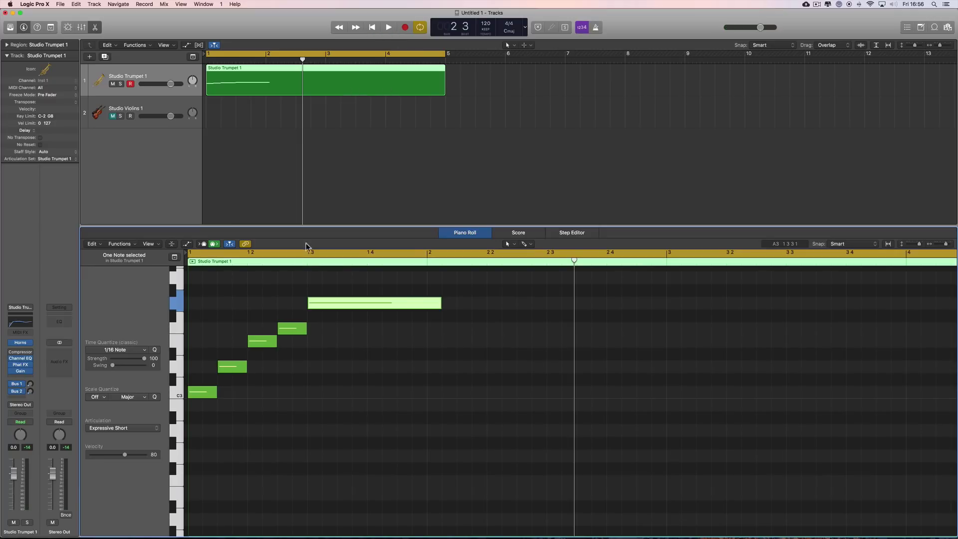
click(21, 343)
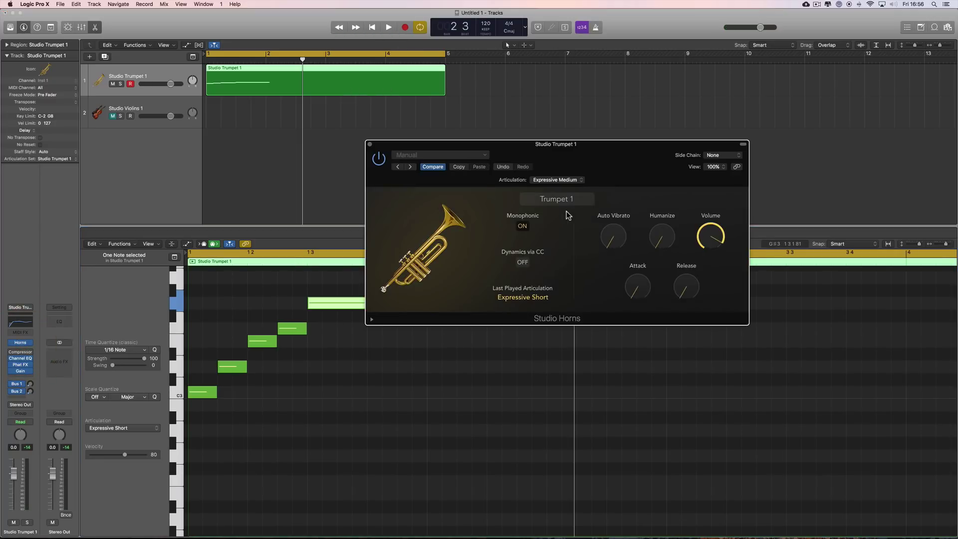
click(370, 145)
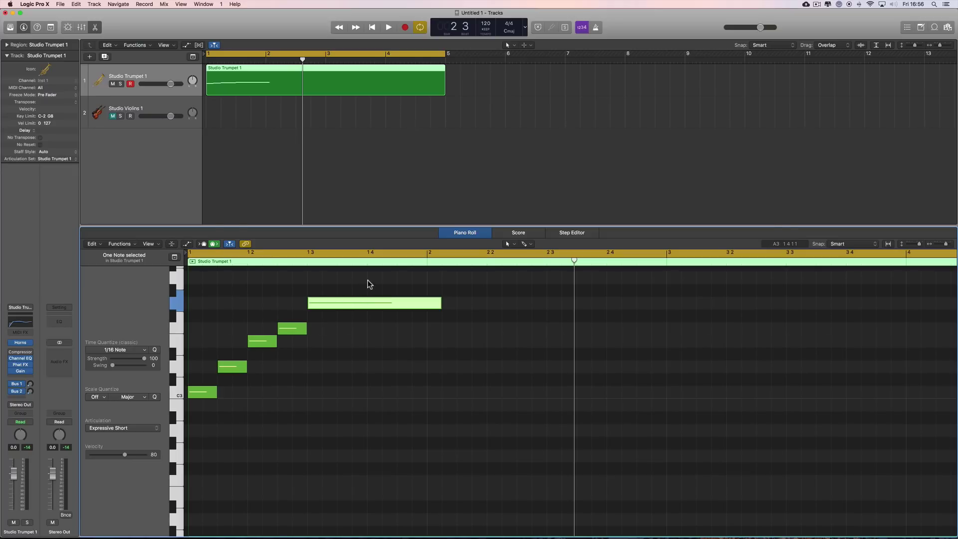
Step: Set the velocity of all five trumpet notes to 9 and play the phrase
drag(367, 280, 197, 421)
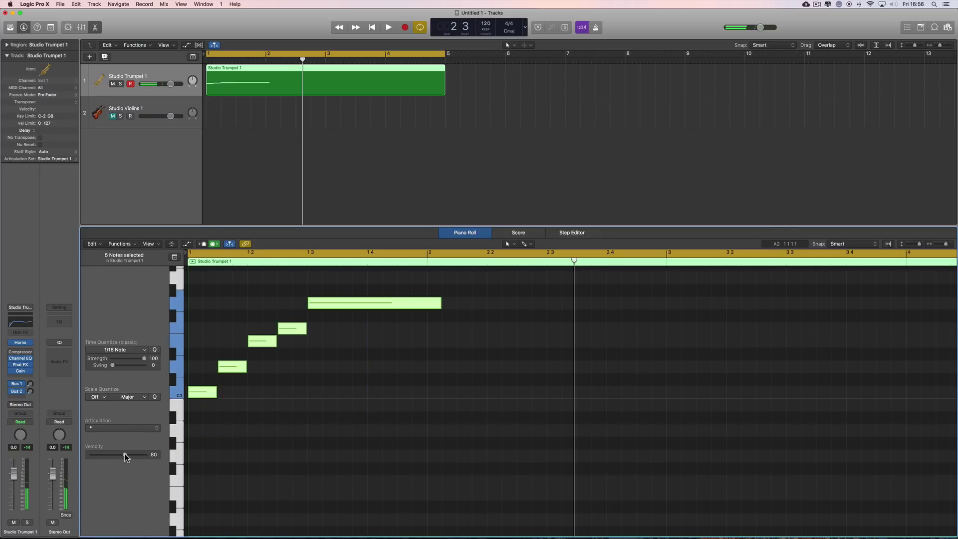
drag(124, 453, 96, 456)
key(space)
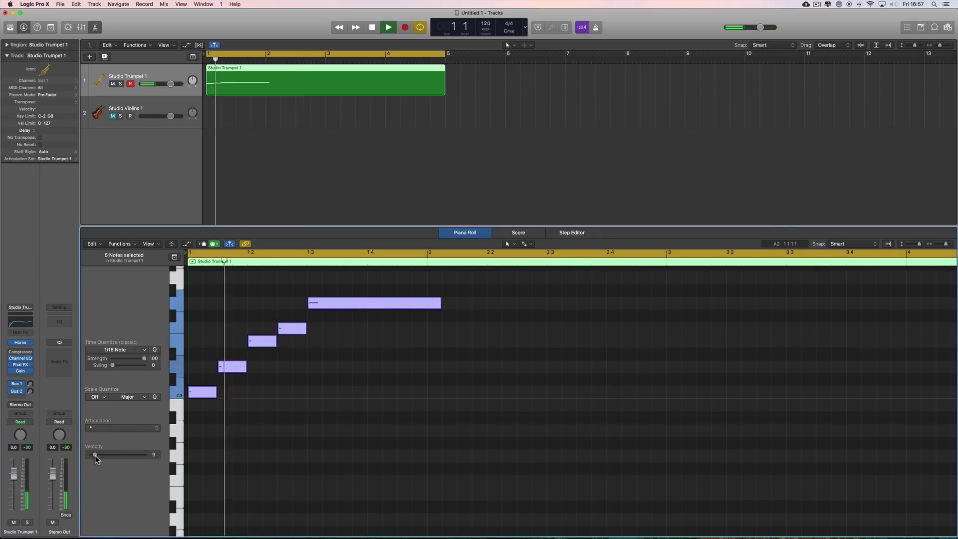
key(space)
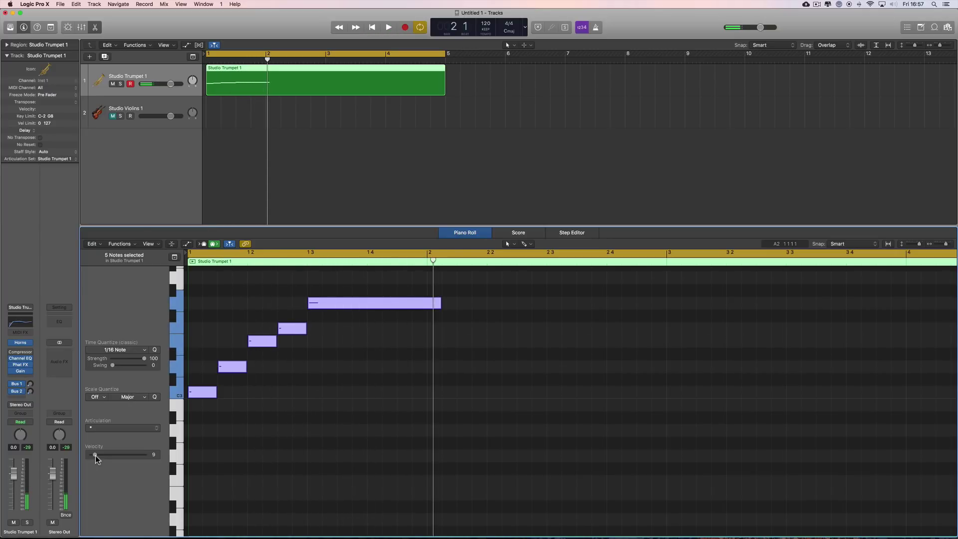
Step: Raise the velocity of the five selected notes to 20 and 21, playing the phrase to compare
drag(95, 456, 98, 455)
key(space)
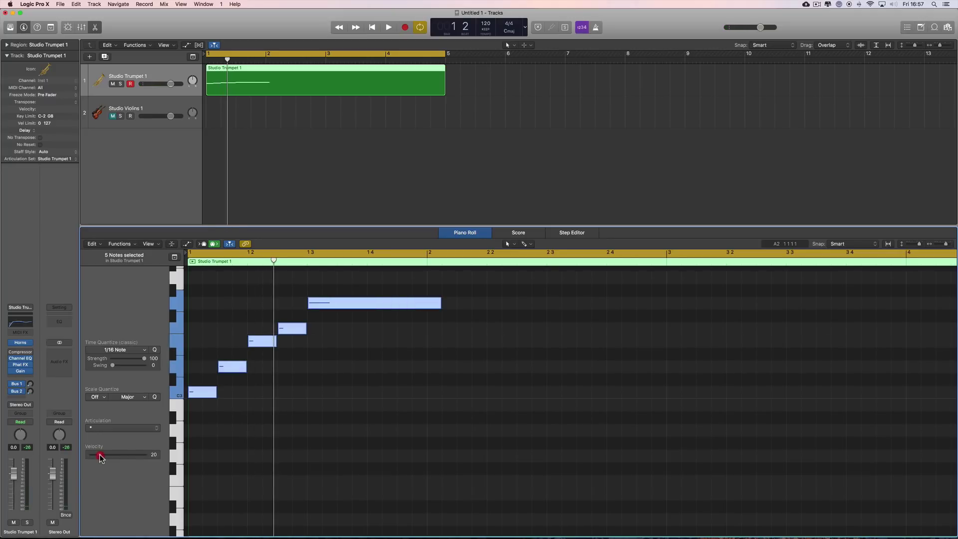
drag(100, 456, 100, 456)
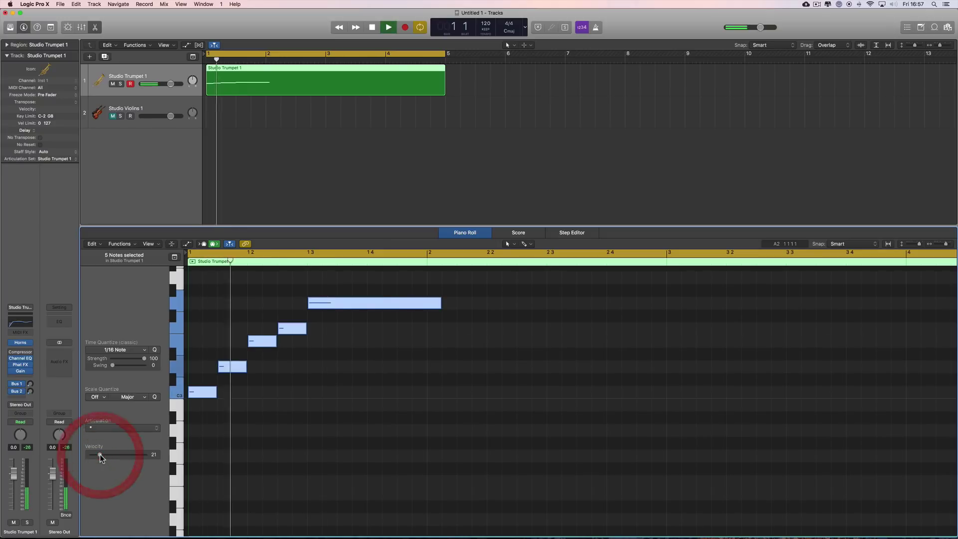
Step: Raise the velocity of the five notes through 63, 69 and 70 to 80, listening to the phrase
drag(100, 454, 119, 455)
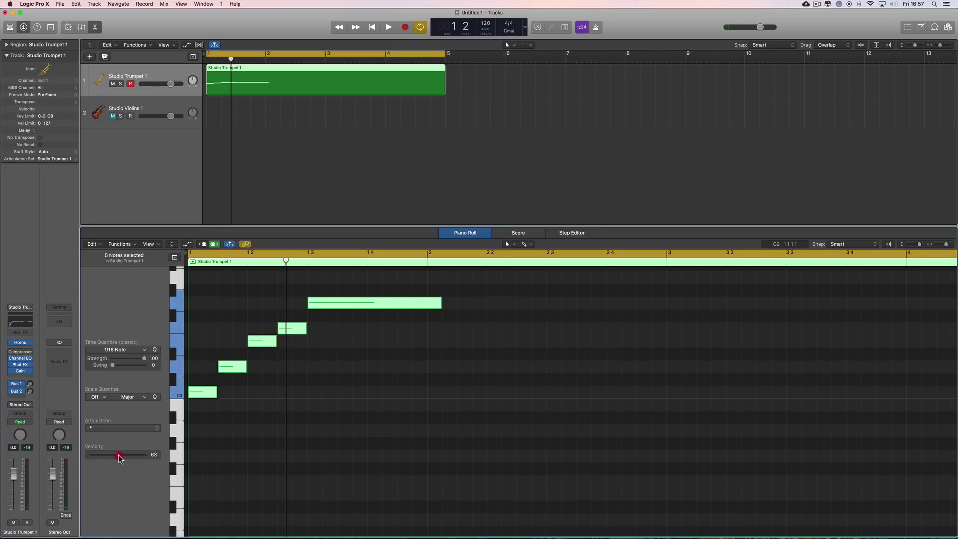
drag(118, 455, 122, 456)
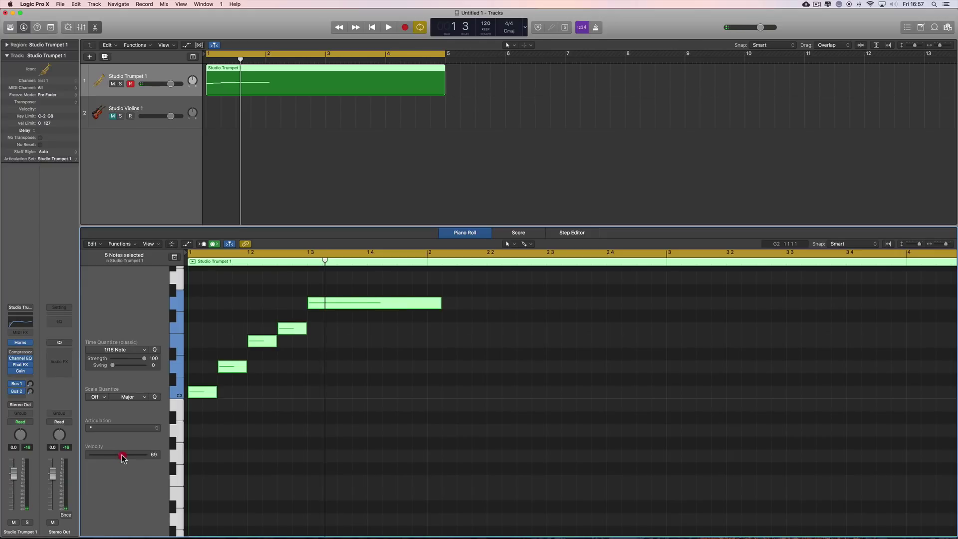
click(122, 454)
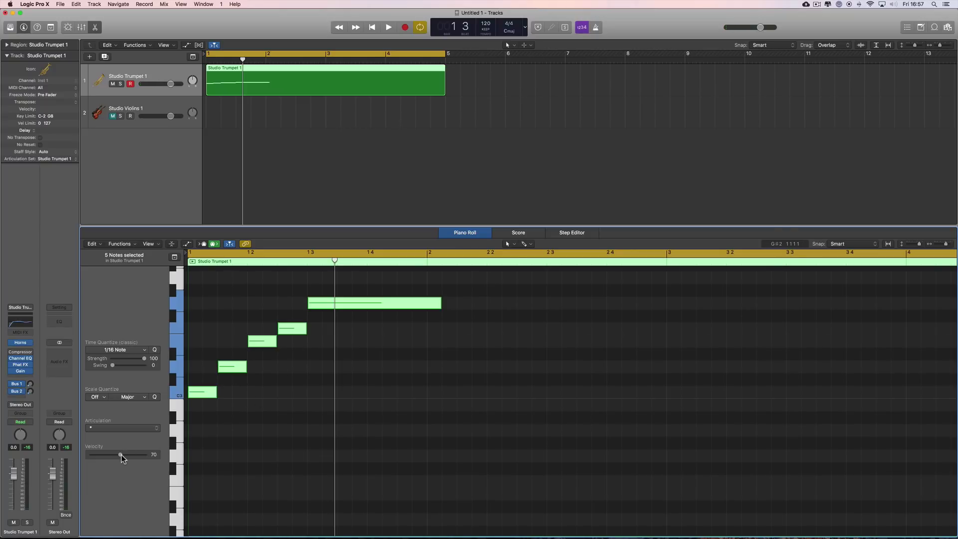
drag(121, 455, 125, 458)
click(126, 454)
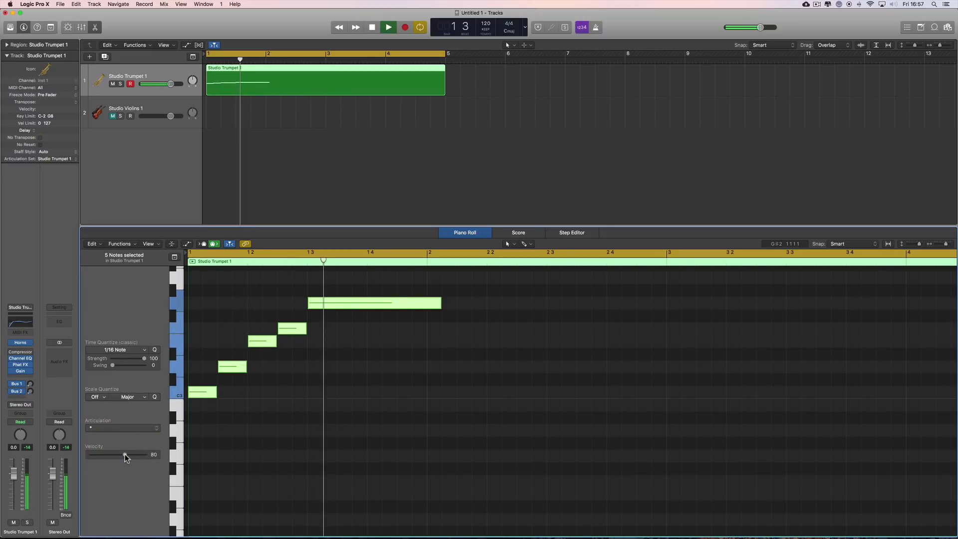
Step: Raise the velocity of the five notes to 100 and to the maximum of 127, playing the phrase
drag(126, 454, 135, 457)
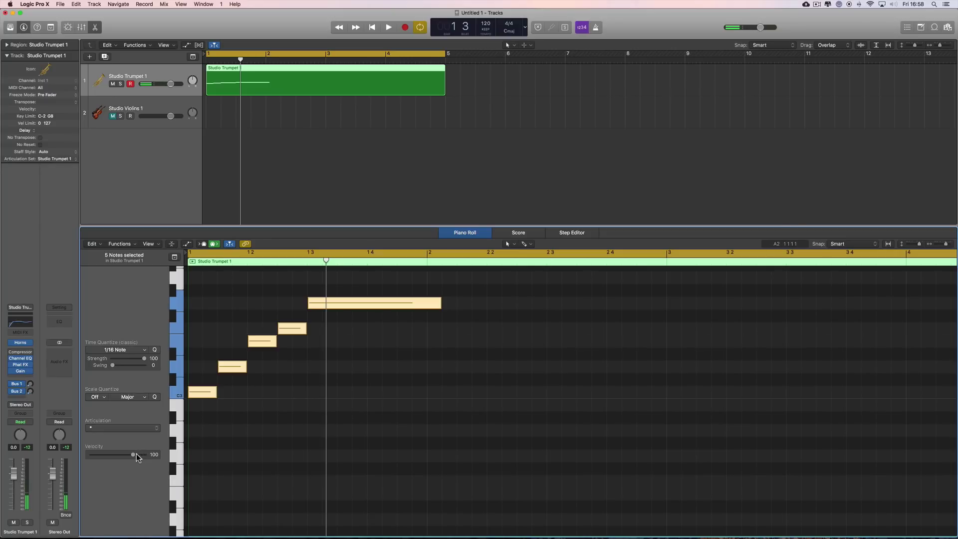
drag(133, 457, 167, 455)
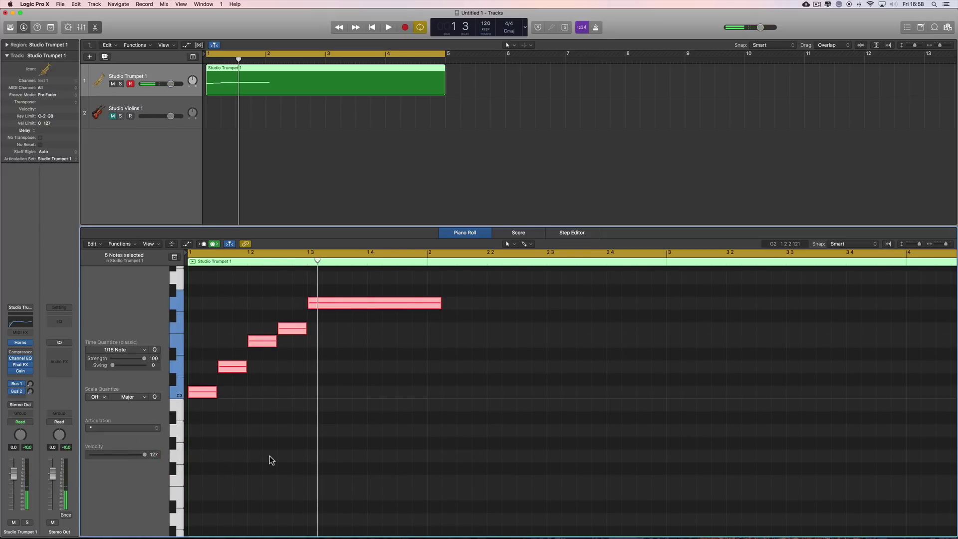
key(space)
key(space)
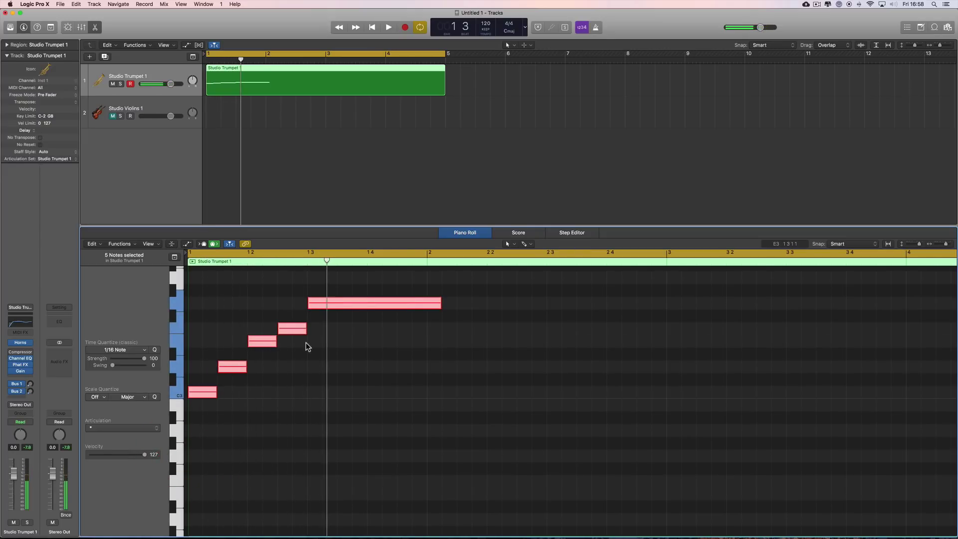
Step: Lower the velocity of the five notes to 26 and play the phrase, replaying it from the start of bar 1
drag(143, 458, 102, 455)
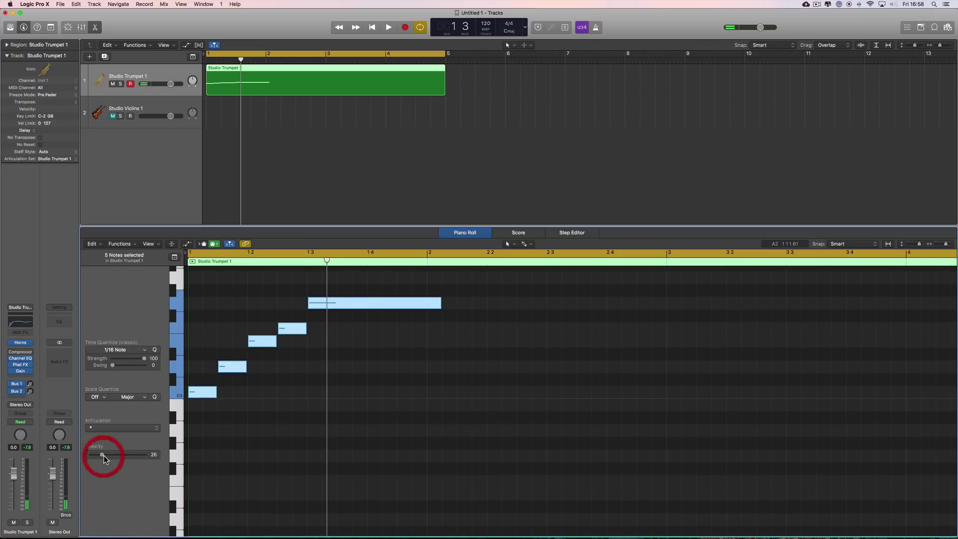
key(space)
key(space)
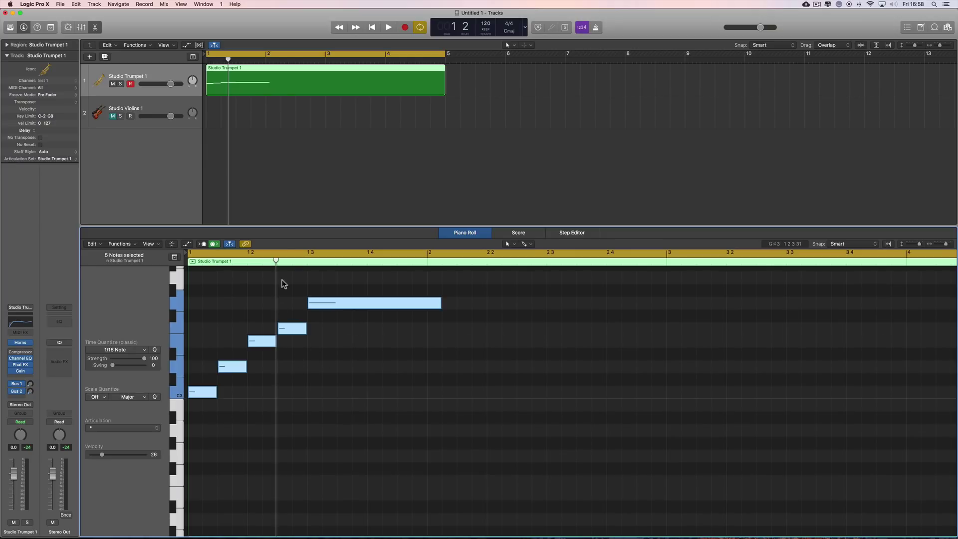
drag(276, 260, 188, 260)
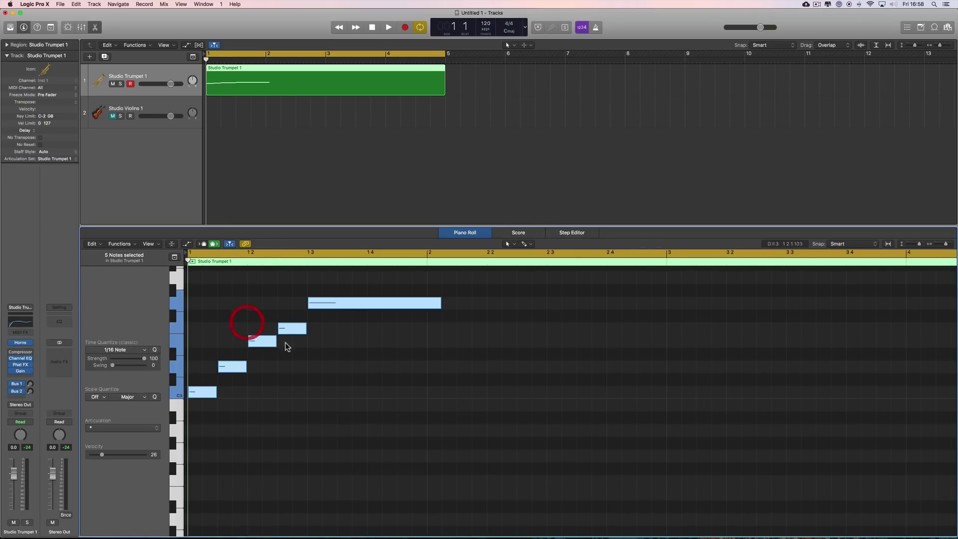
key(space)
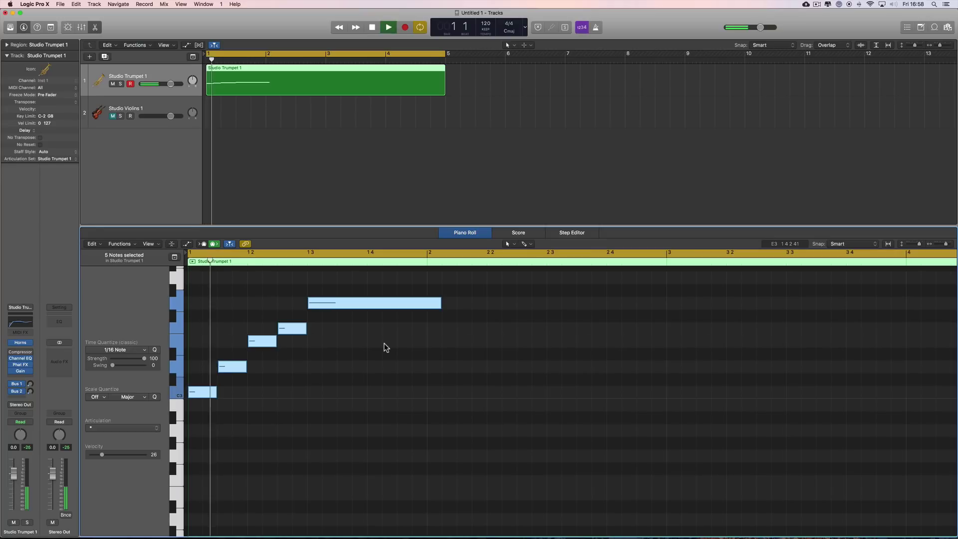
Step: Raise the velocity of the five selected notes to 103, play the phrase, and lower the velocity to 80
key(space)
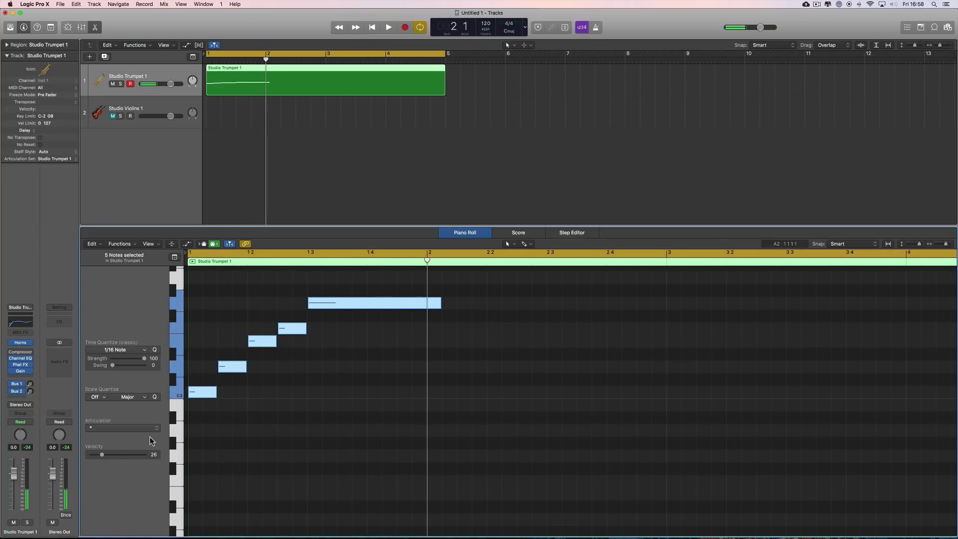
drag(103, 454, 142, 454)
key(space)
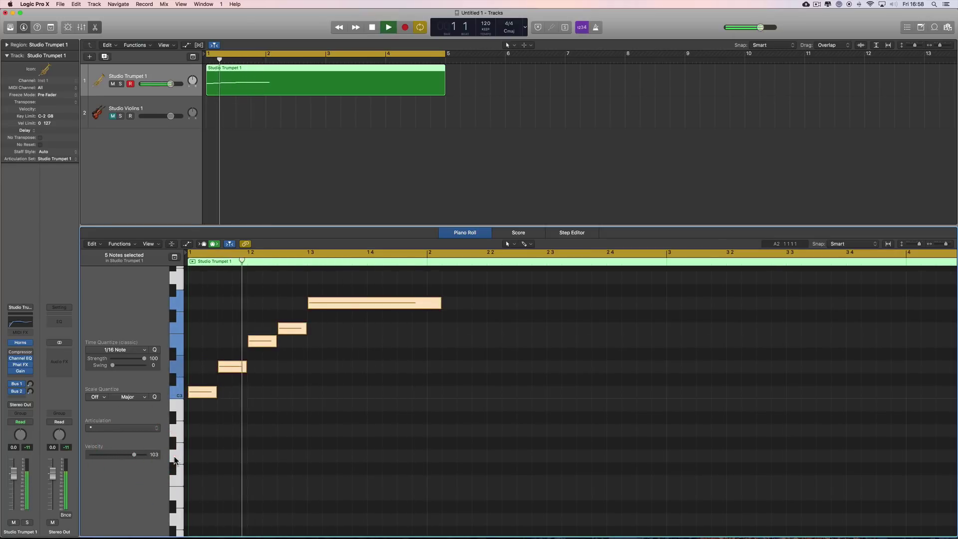
key(space)
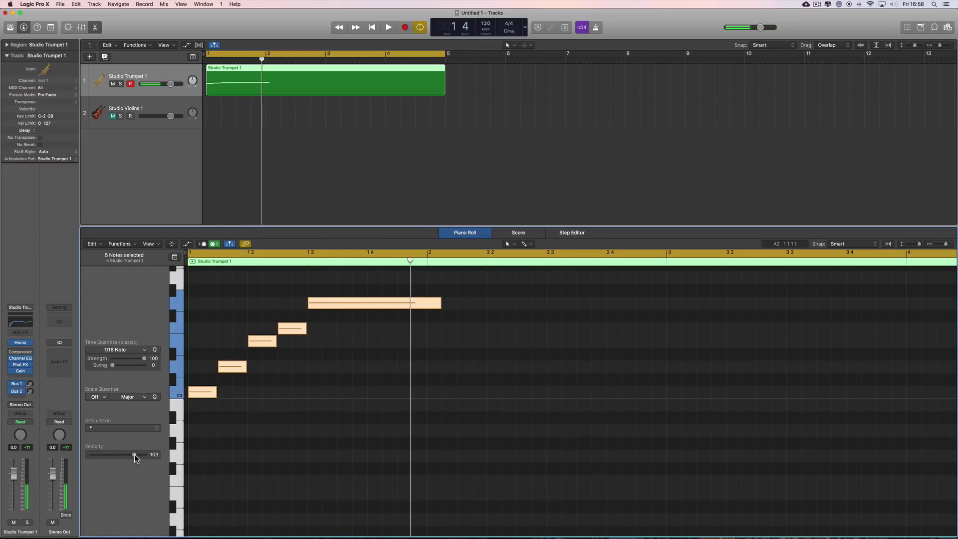
drag(134, 454, 127, 455)
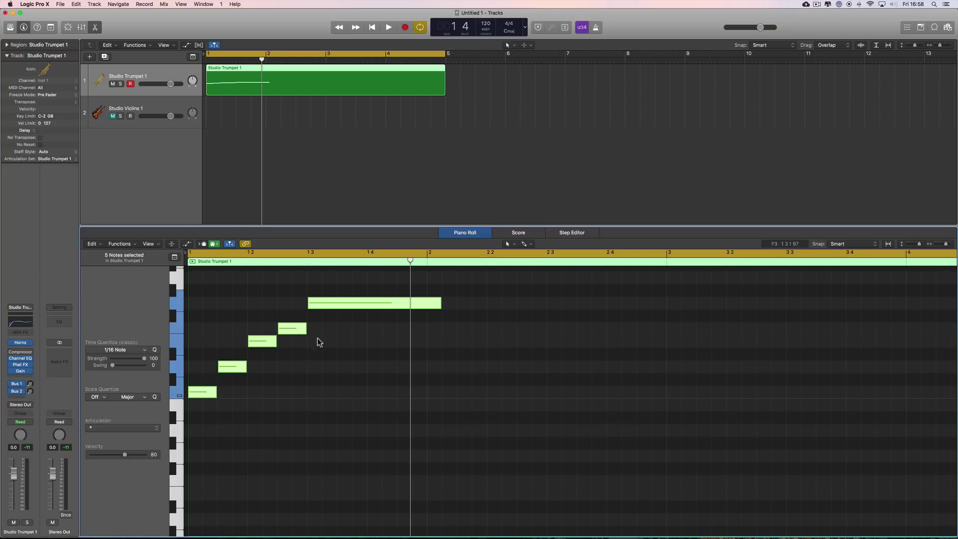
Step: View the trumpet's Studio Horns instrument settings, close them and deselect all notes
click(20, 343)
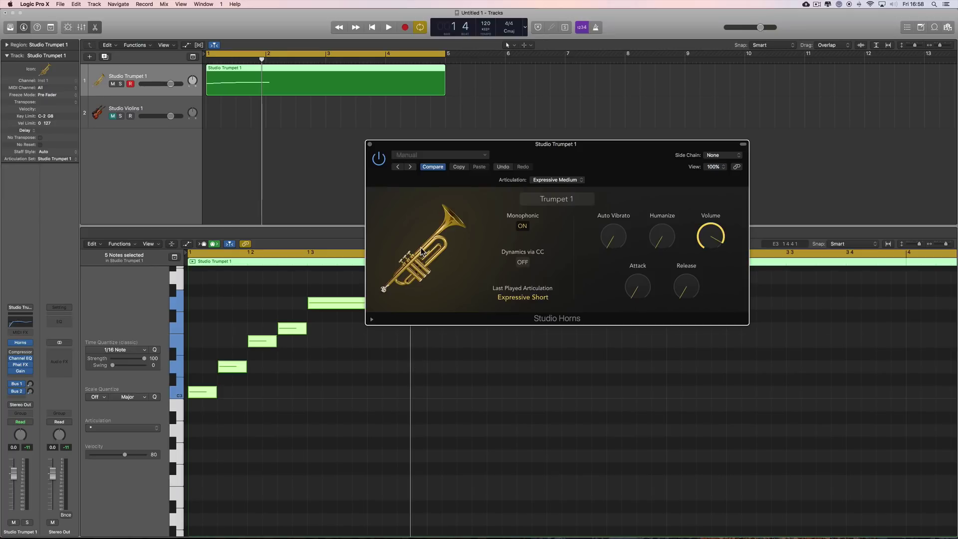
click(370, 144)
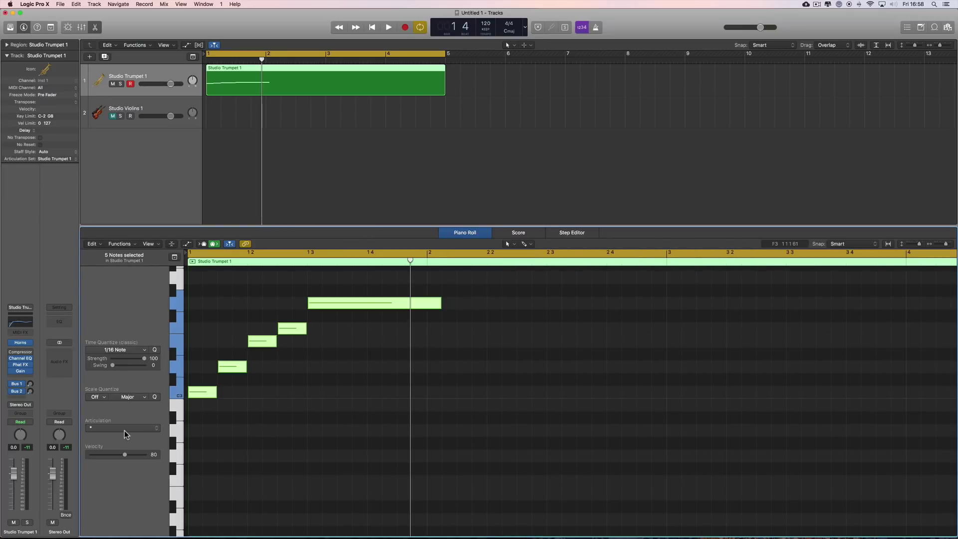
click(306, 369)
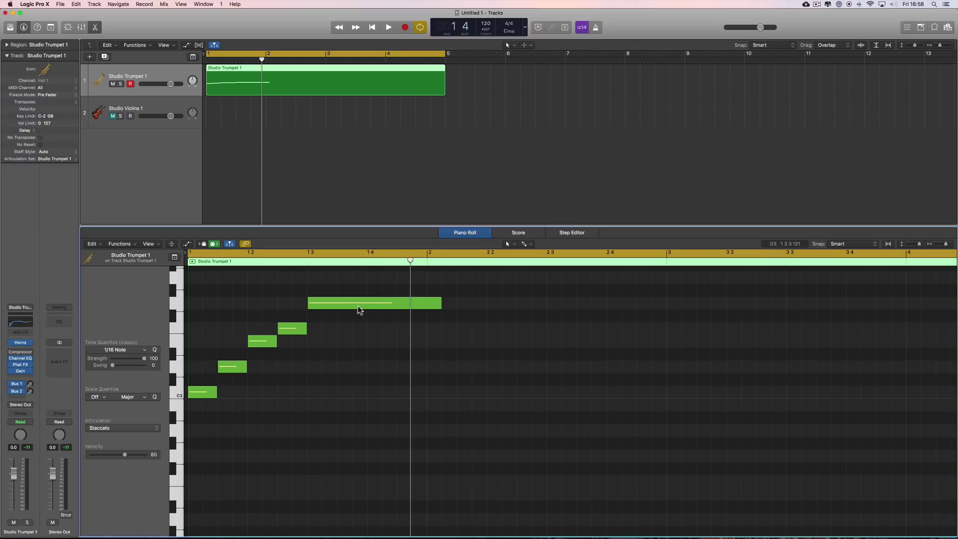
Step: Reopen the trumpet's Studio Horns instrument, turn on Dynamics via CC, and expand its extended parameters
click(21, 342)
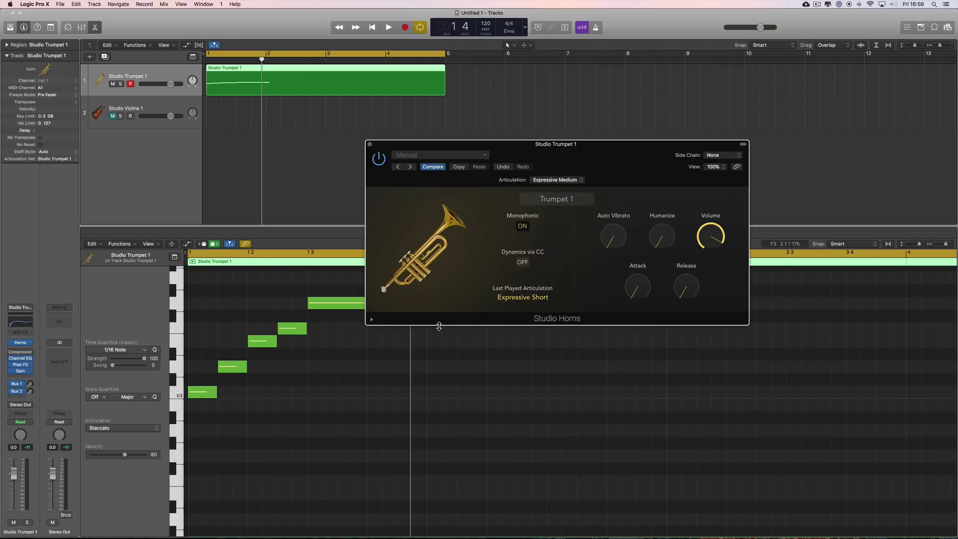
click(523, 262)
drag(519, 148, 604, 112)
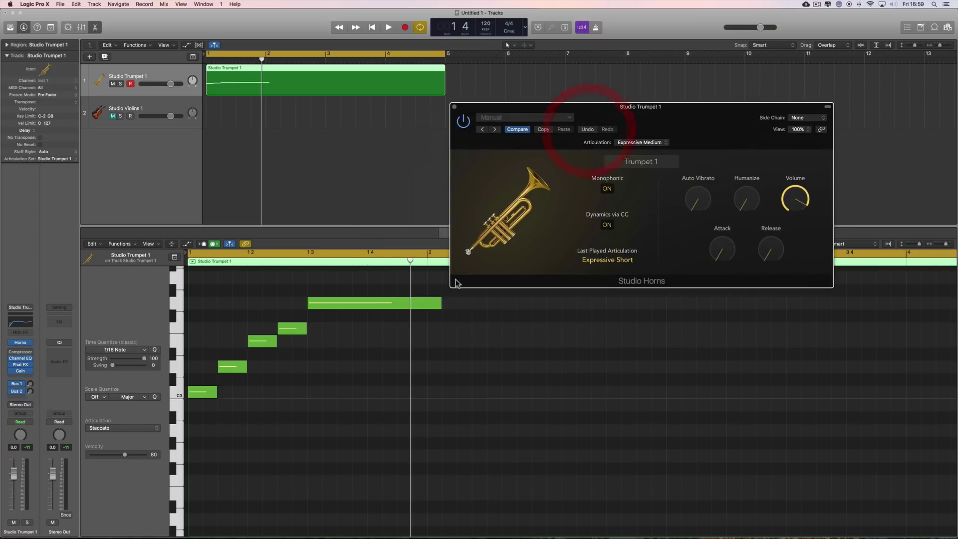
click(456, 281)
click(456, 283)
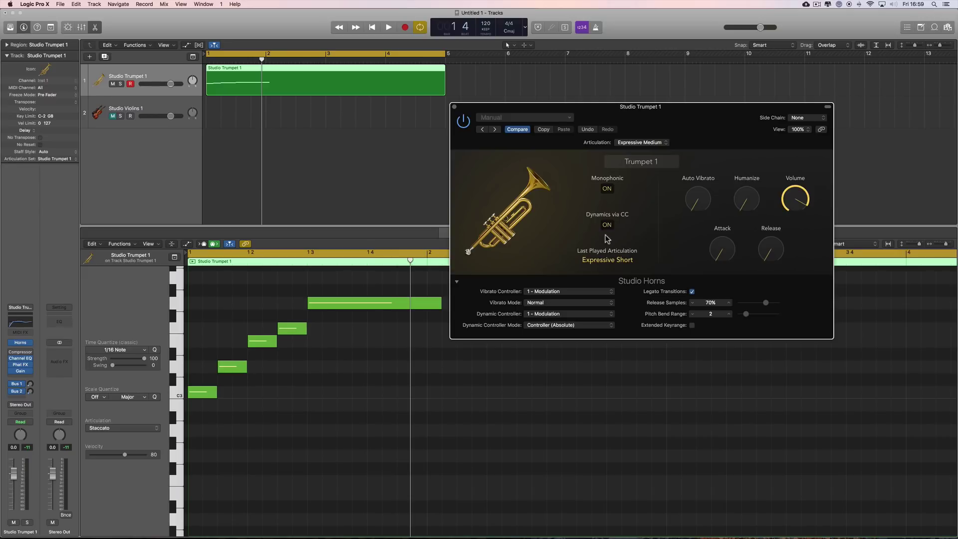
Step: Set the Dynamic Controller to 11 - Expression and keep the Dynamic Controller Mode at Controller (Absolute)
click(546, 318)
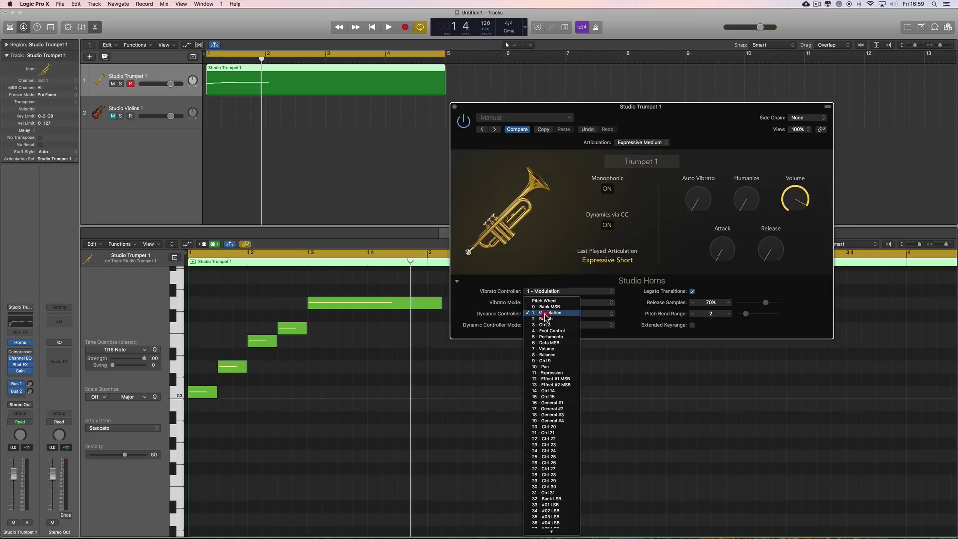
click(556, 374)
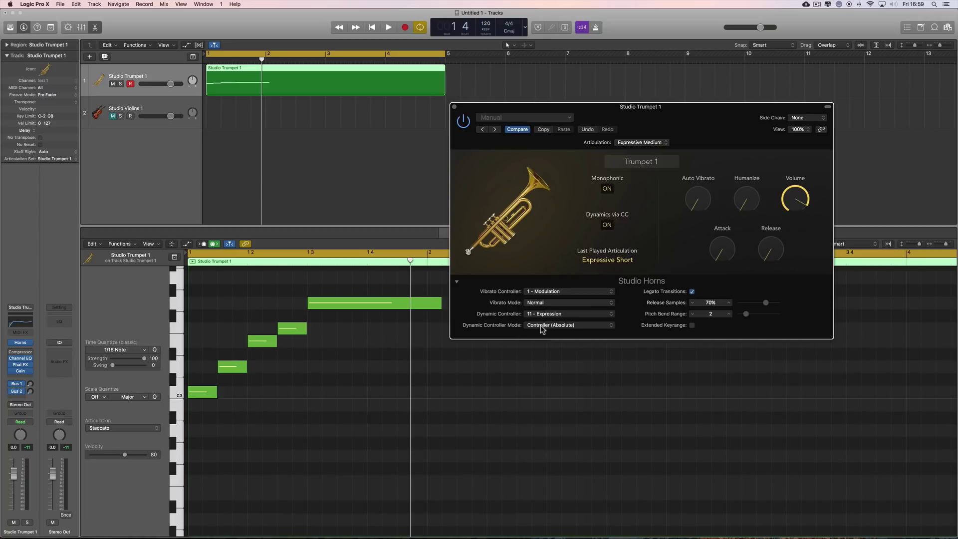
click(555, 327)
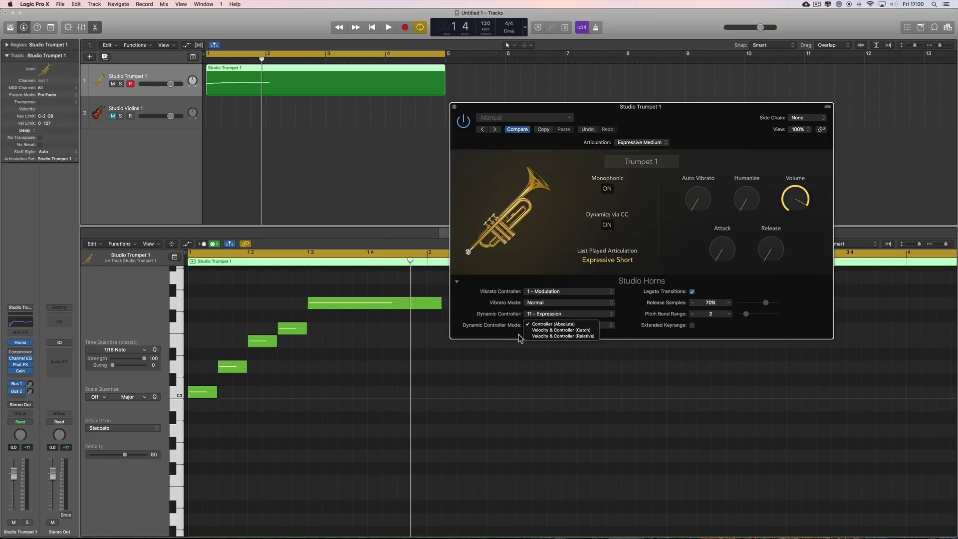
click(563, 327)
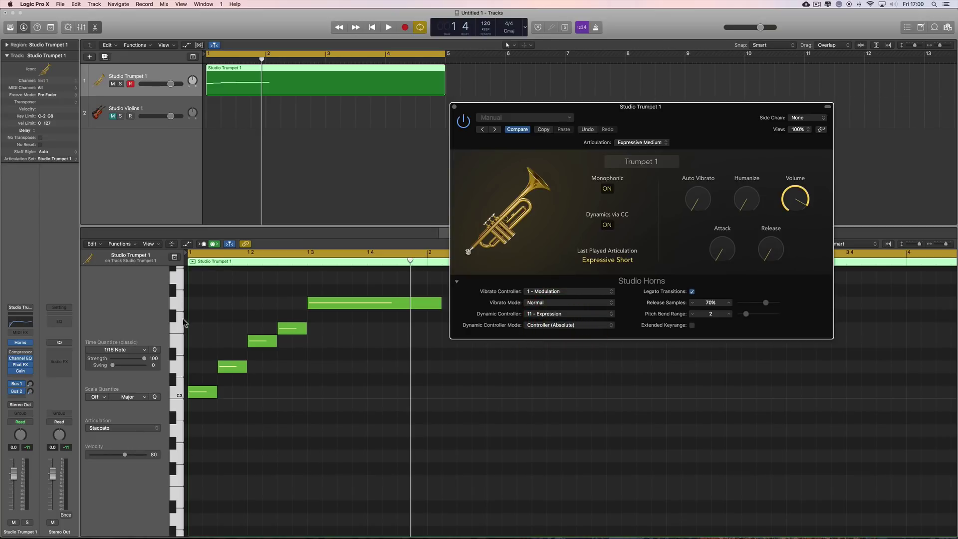
Step: Show the Automation/MIDI area below the trumpet notes and move the instrument window clear of the Piano Roll
click(187, 244)
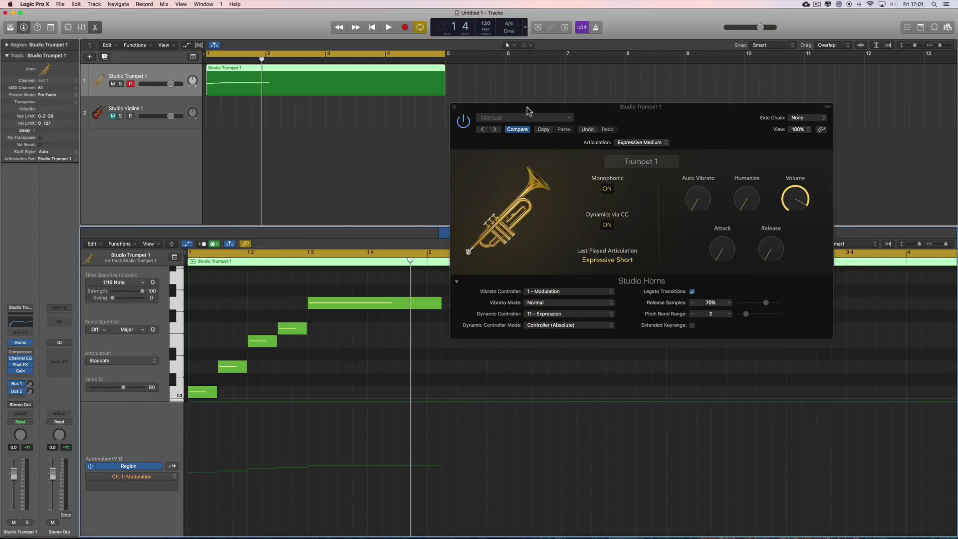
drag(528, 107, 630, 65)
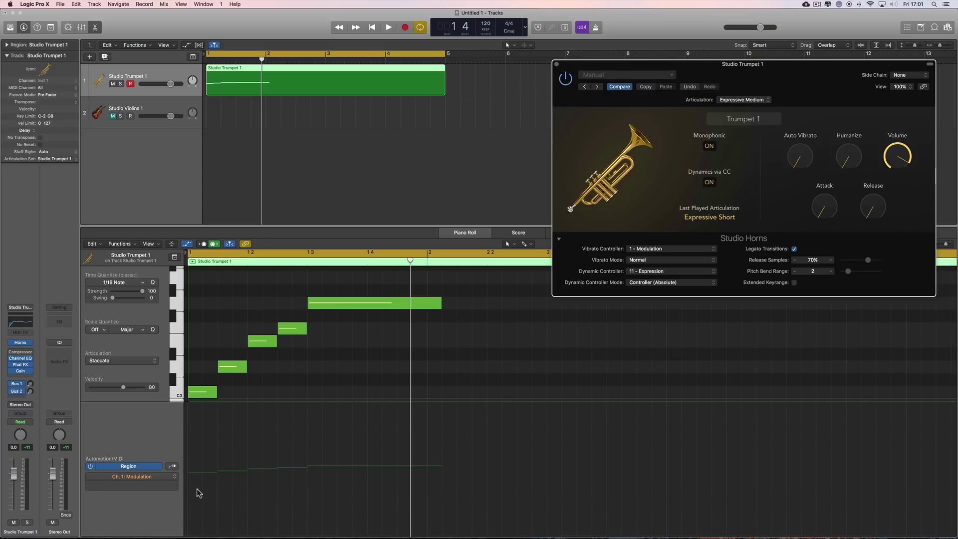
click(145, 478)
click(123, 448)
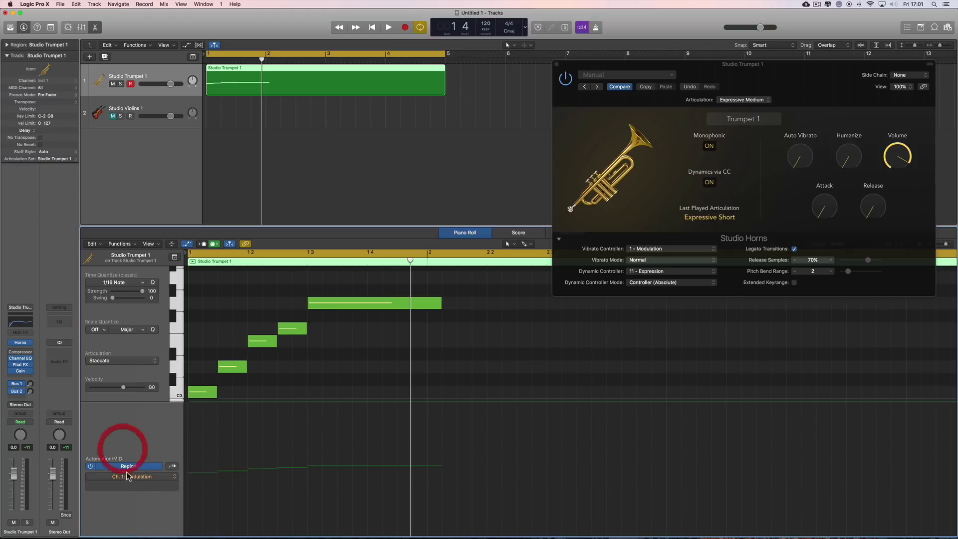
Step: Check the MIDI channel options of the Studio Trumpet 1 track, leaving the channel at All
click(170, 75)
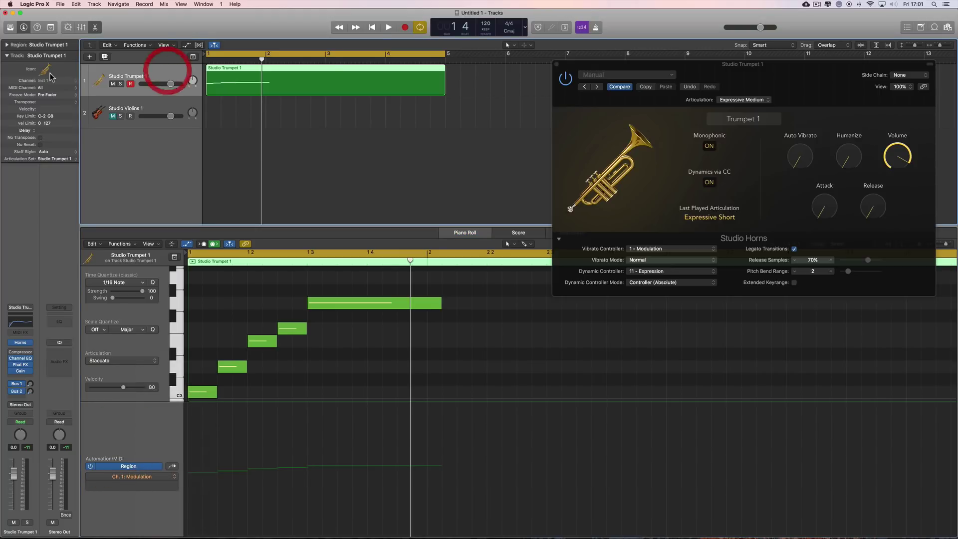
click(39, 88)
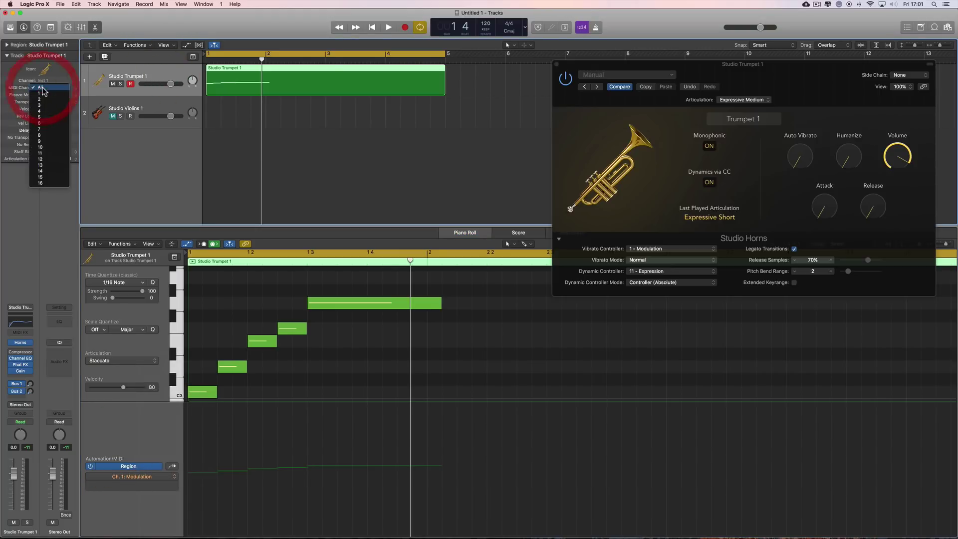
click(163, 77)
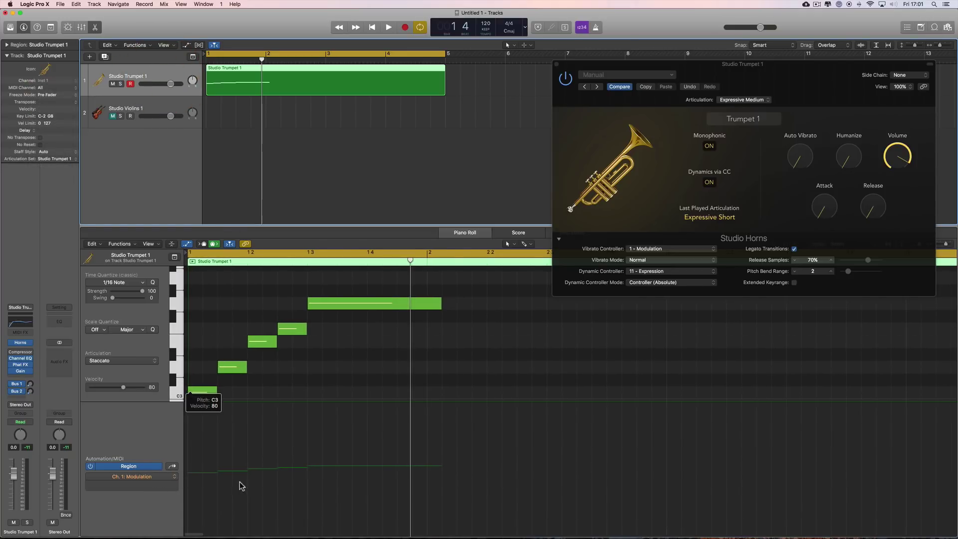
Step: Display Expression in the region automation lane and draw a ramp from 7 at bar 1 up to 114 just before beat 3
click(143, 478)
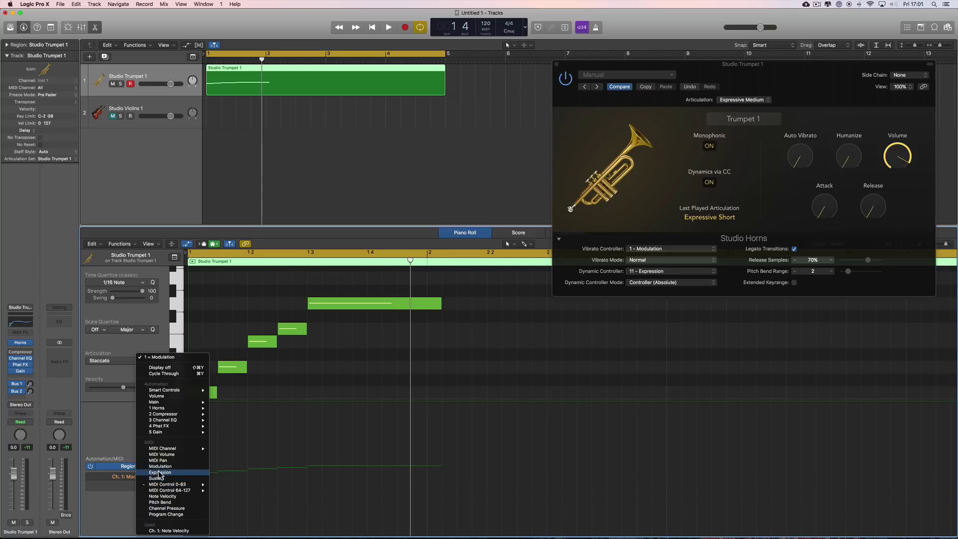
click(178, 473)
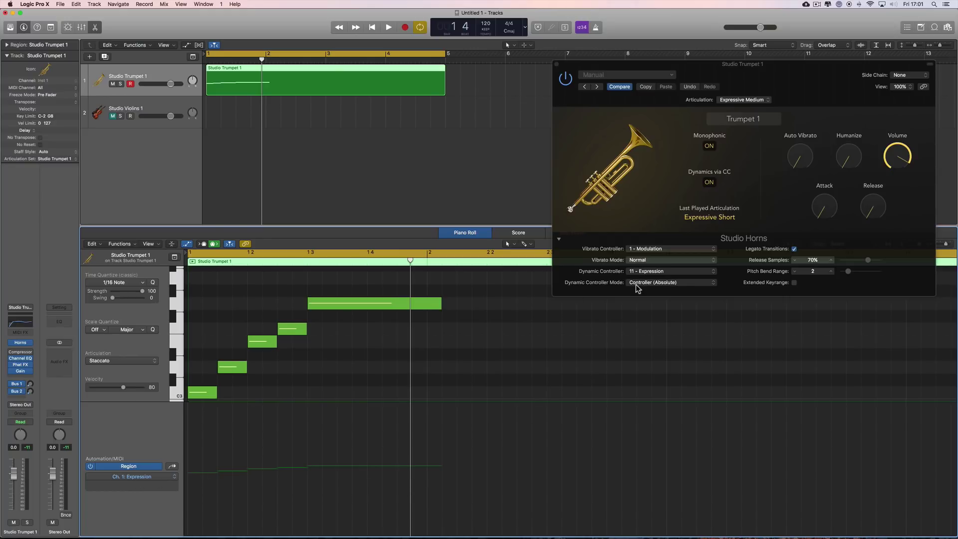
click(187, 510)
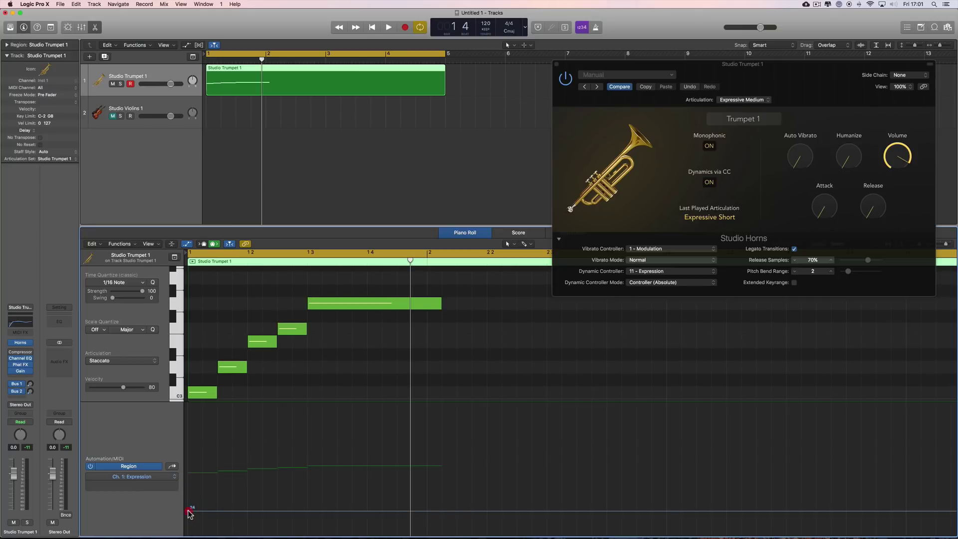
drag(189, 514, 190, 528)
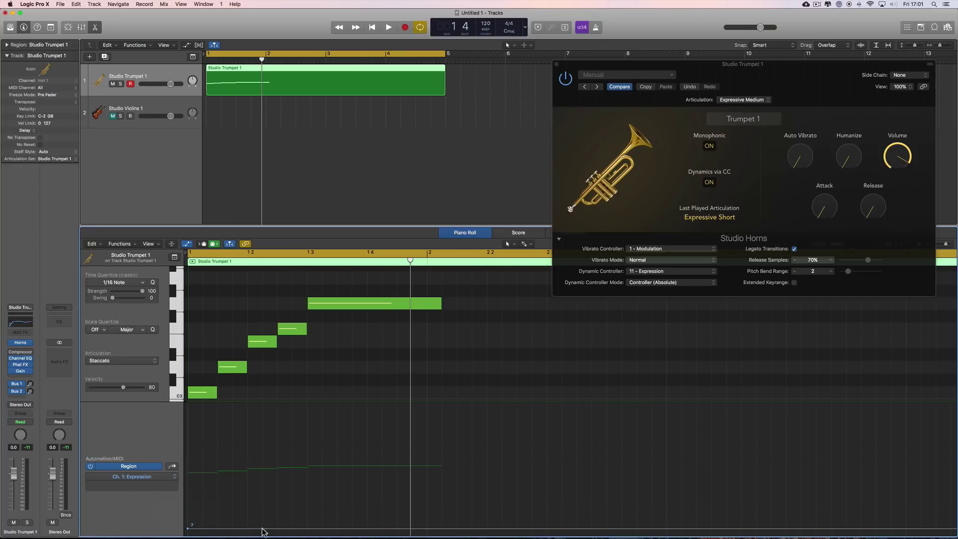
drag(288, 528, 305, 435)
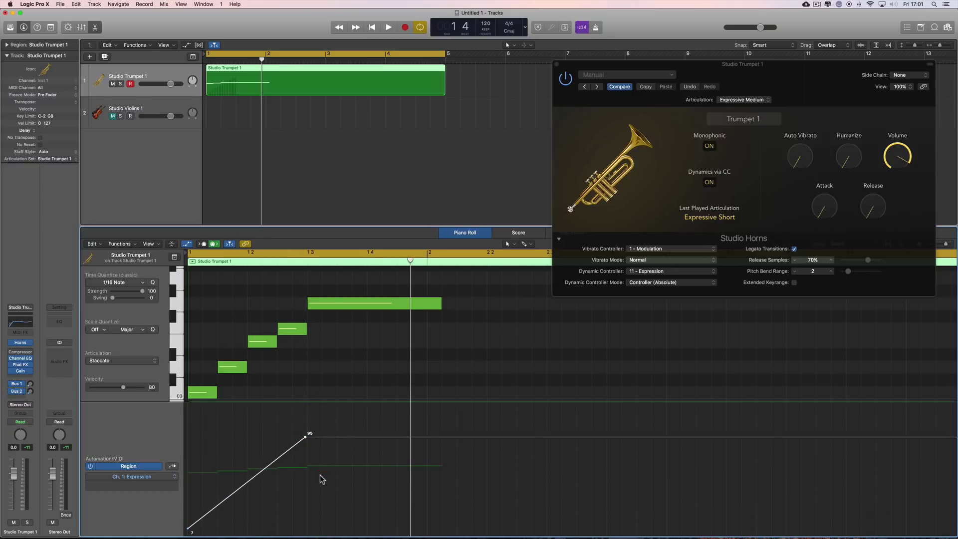
drag(305, 438, 305, 417)
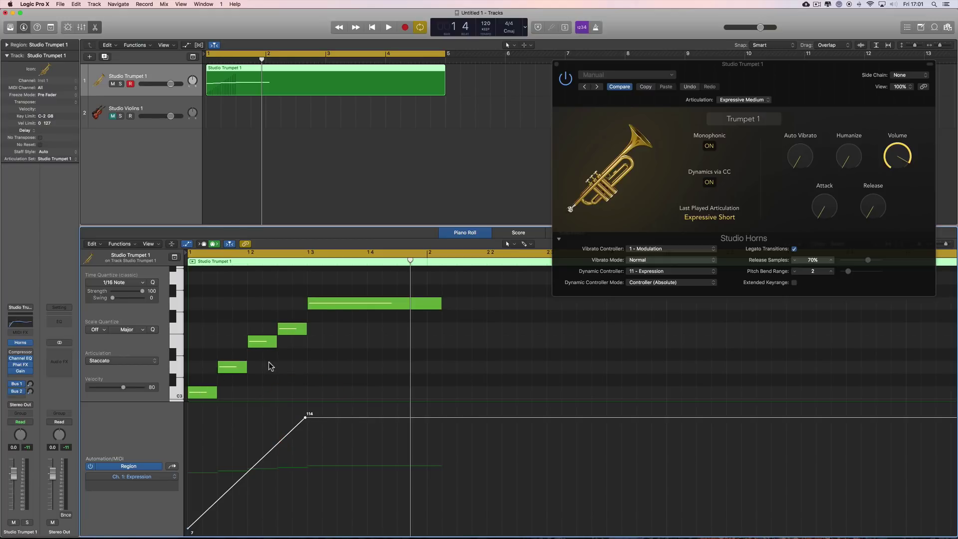
Step: Play the phrase with the Expression ramp, restarting it from the beginning of bar 1
key(space)
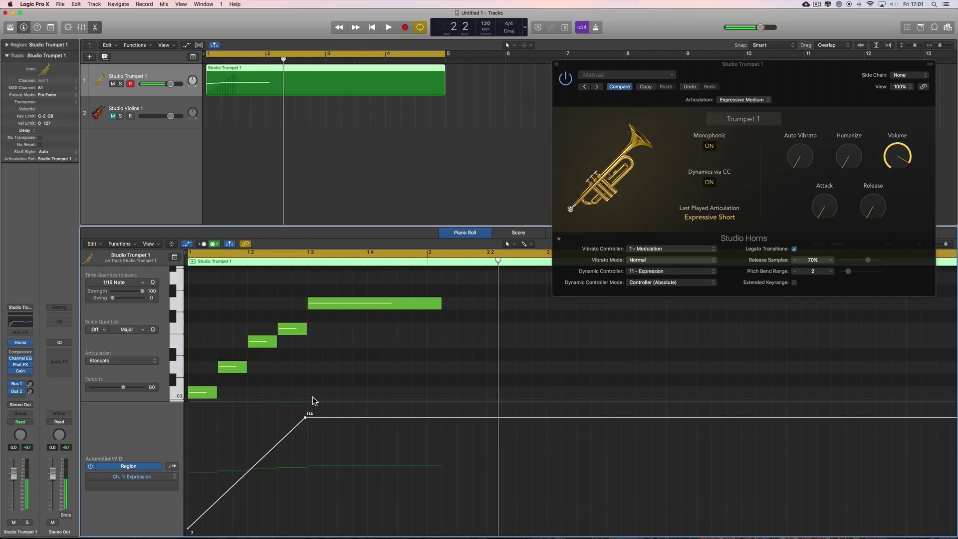
key(Return)
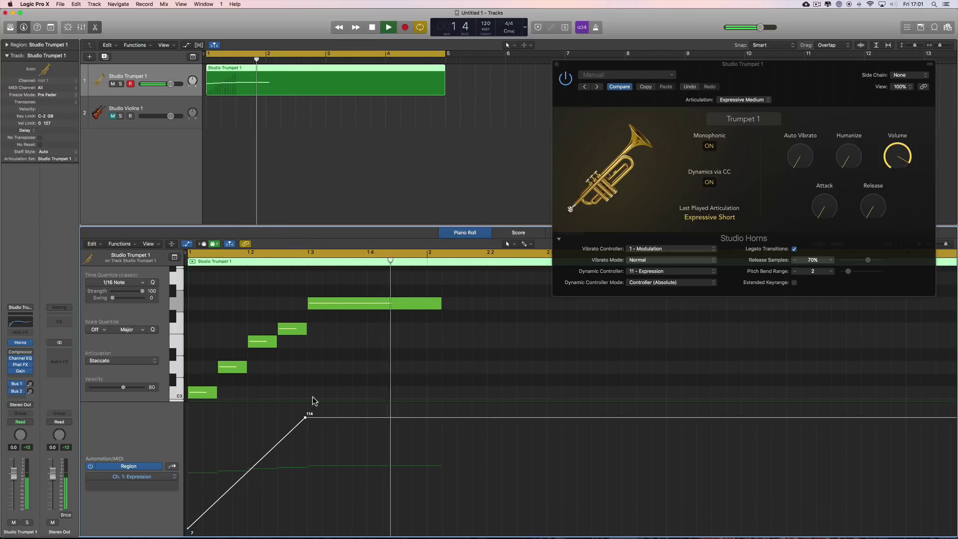
key(space)
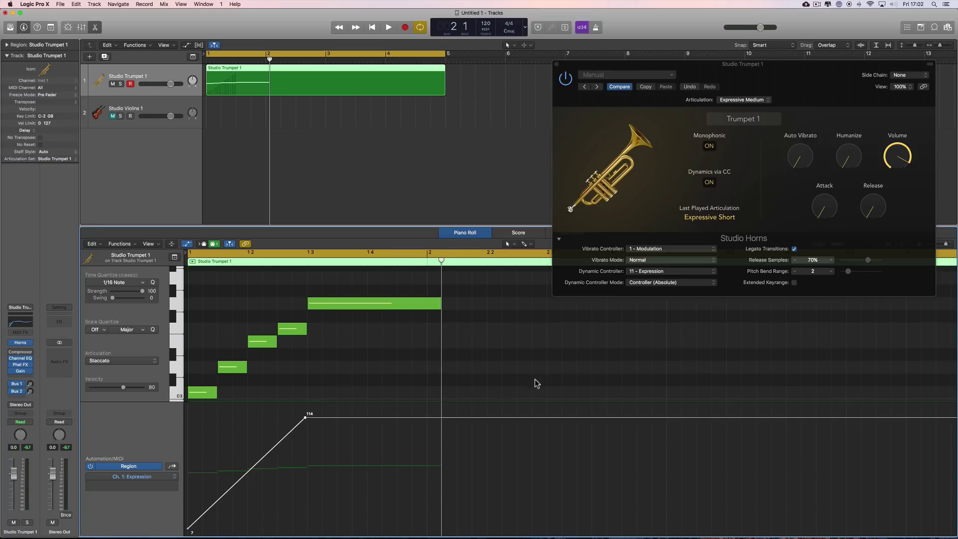
Step: Lower the velocity of the long last note to 20
click(339, 305)
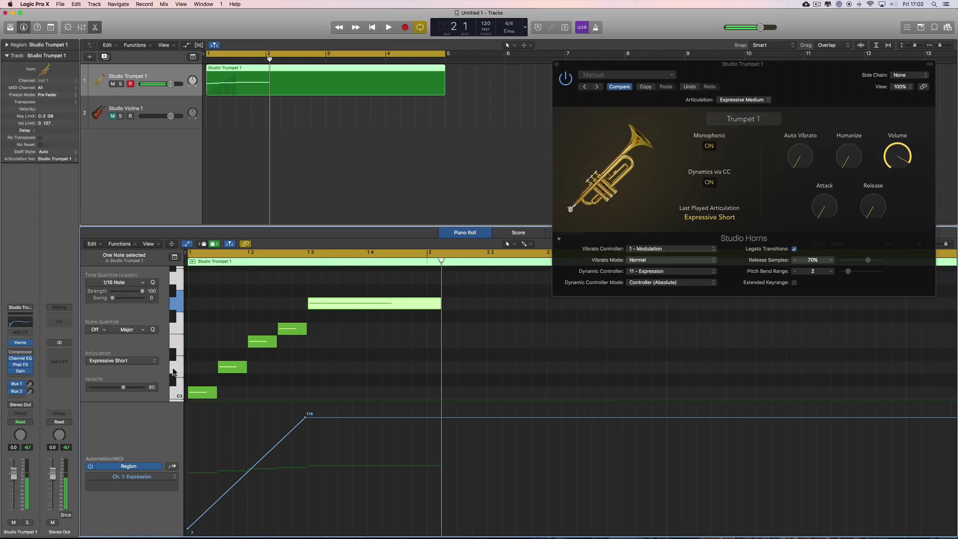
drag(119, 388, 99, 391)
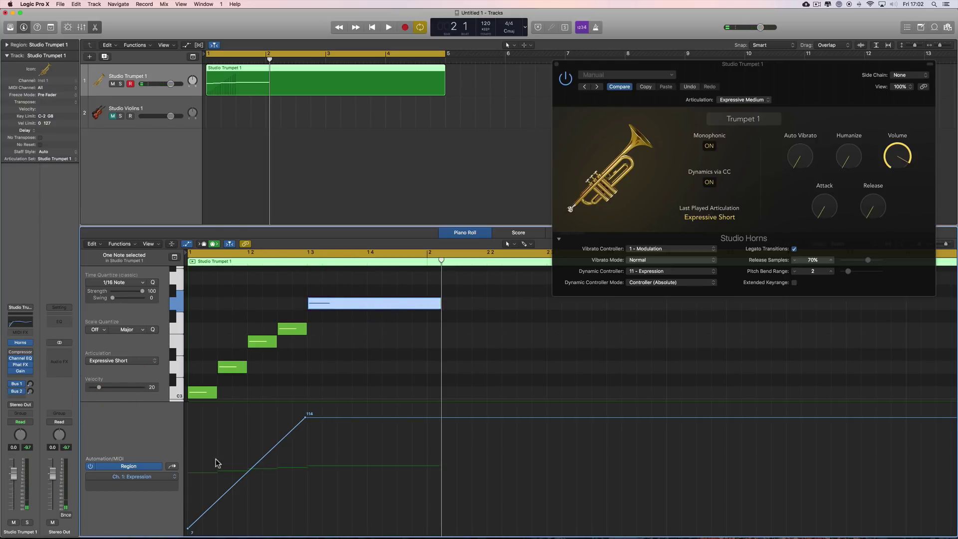
Step: Set the Dynamic Controller Mode to Velocity & Controller (Catch) and display the channel 1 Expression automation again
click(651, 282)
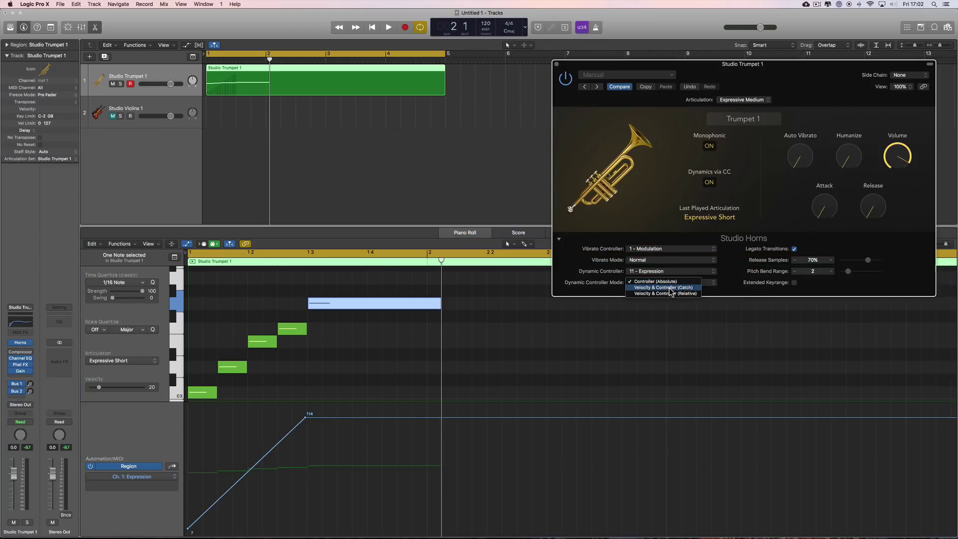
click(674, 288)
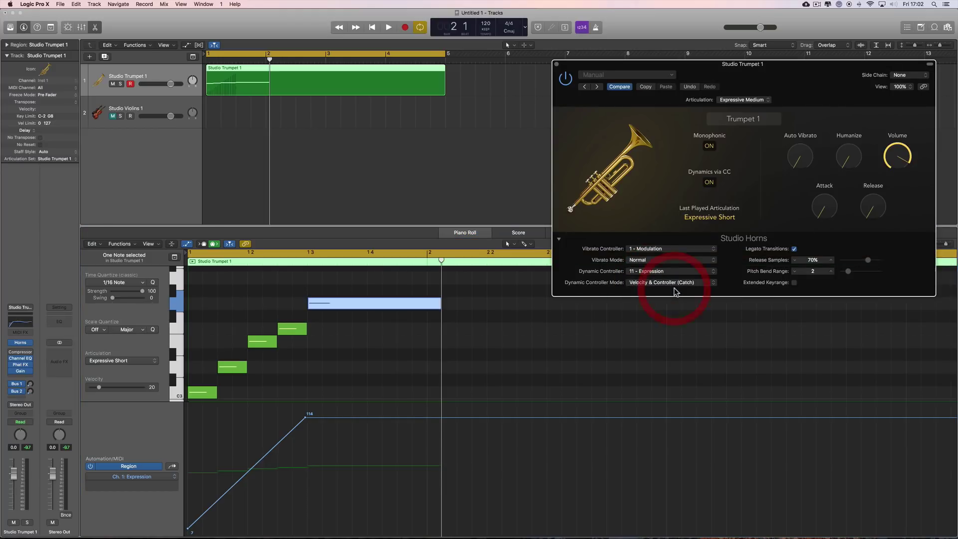
click(152, 480)
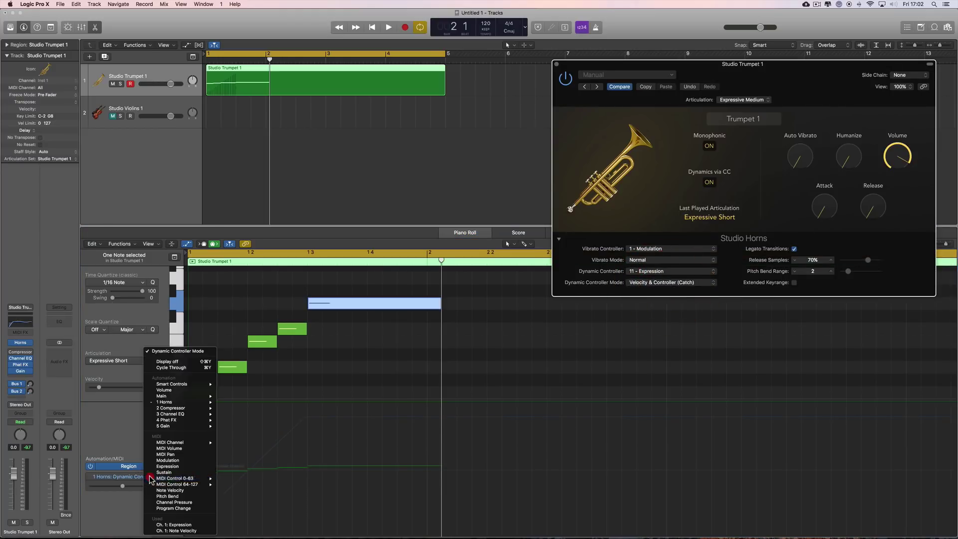
click(179, 524)
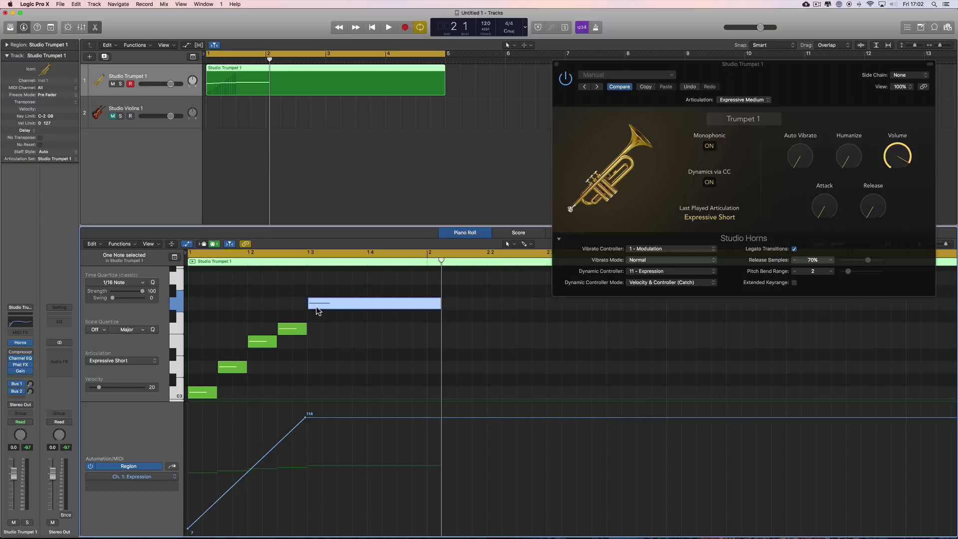
Step: Play the phrase from bar 1 into the long last note twice in Velocity & Controller (Catch) mode
mouse_move(378, 311)
key(space)
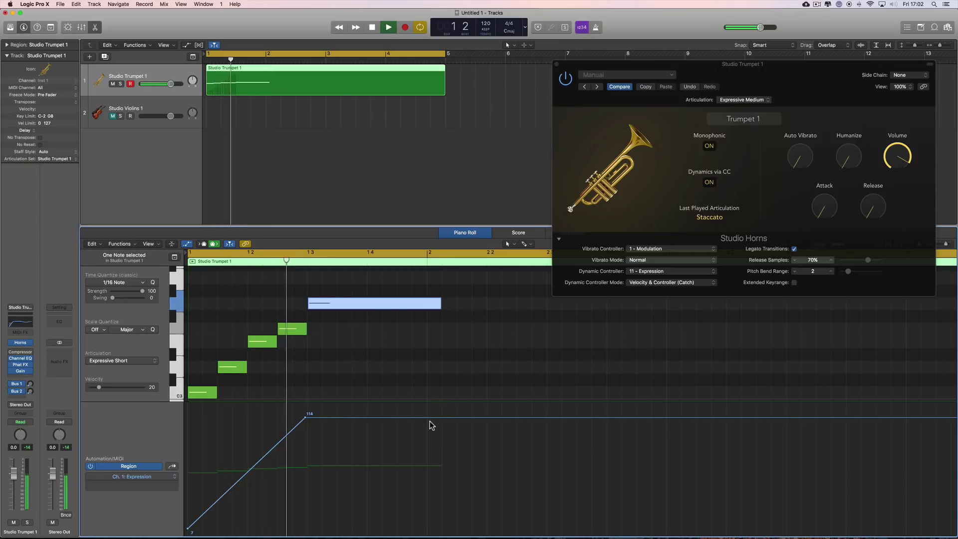
key(space)
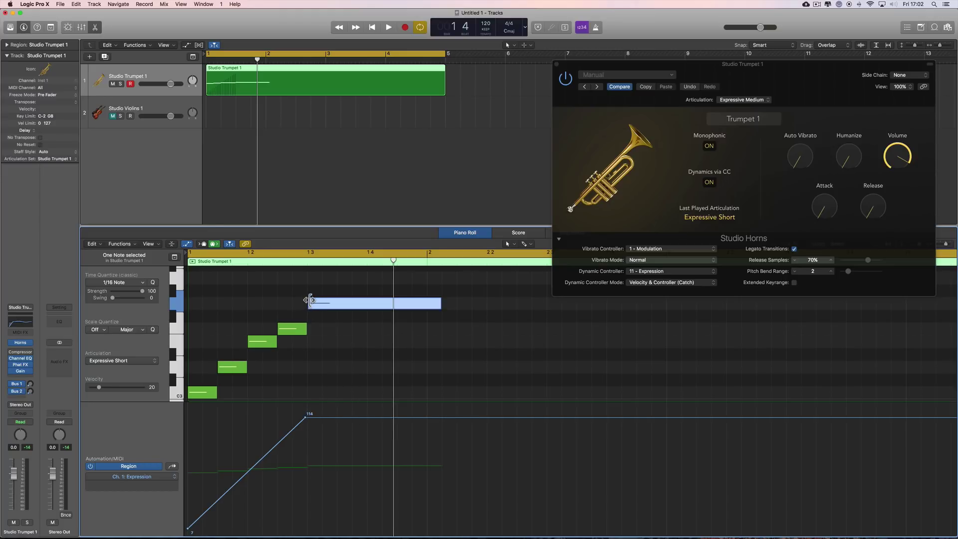
mouse_move(310, 304)
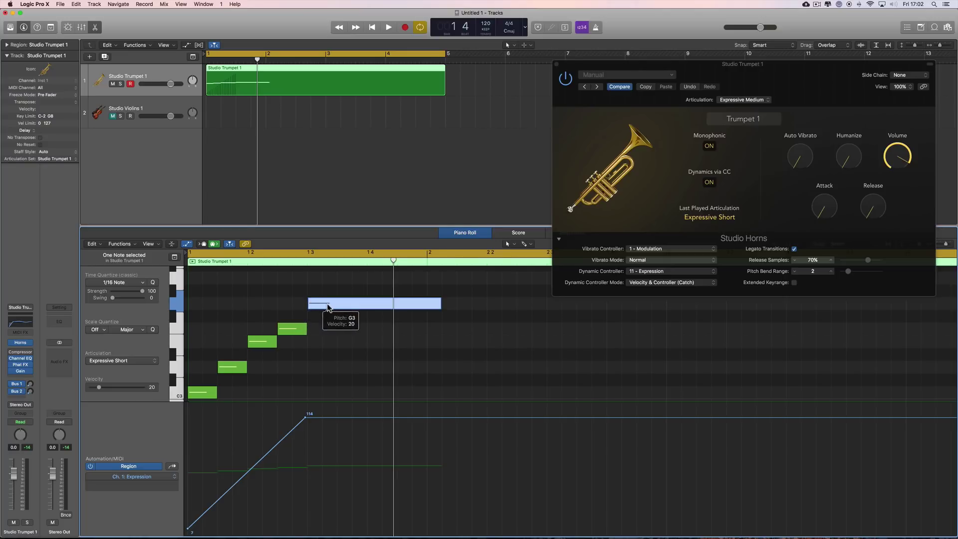
key(space)
key(space)
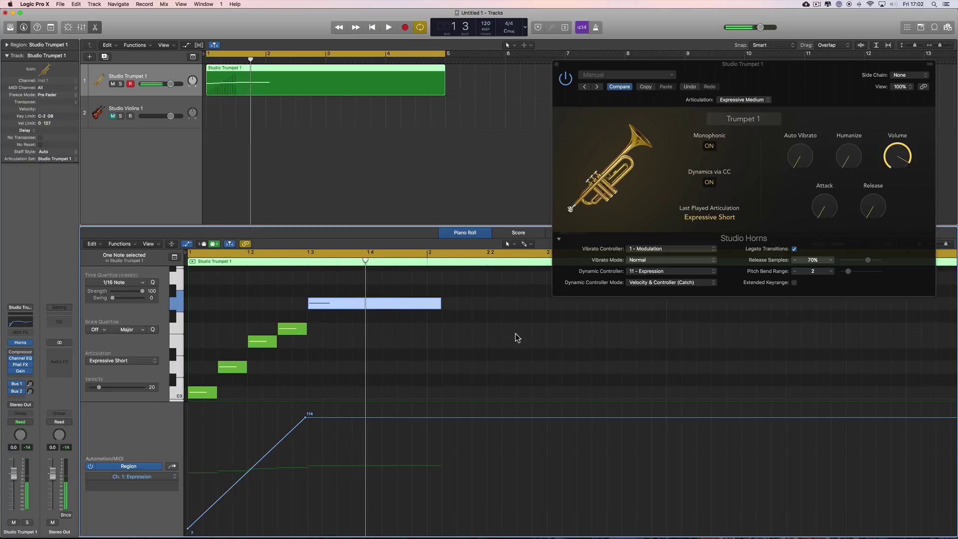
Step: Set the Dynamic Controller Mode to Velocity & Controller (Relative) and display the channel 1 Expression automation again
click(695, 282)
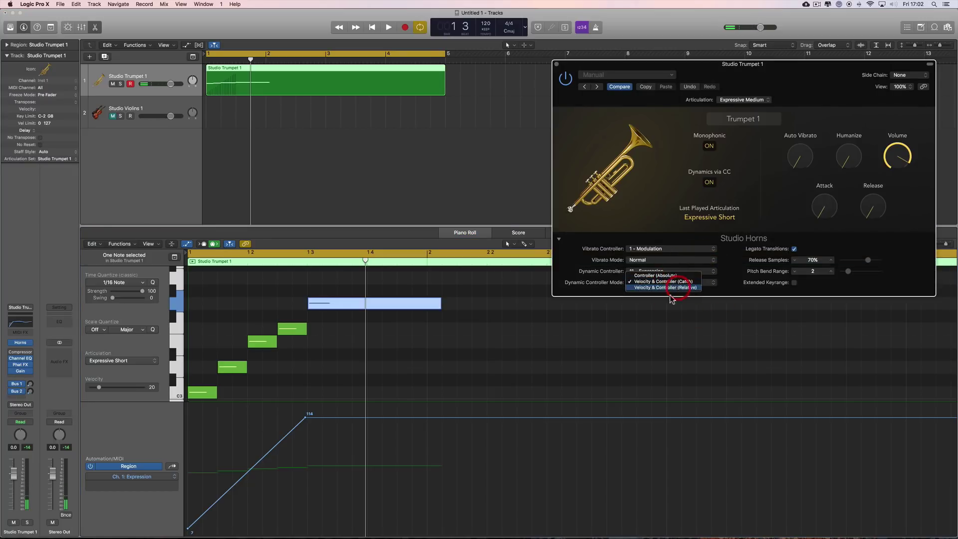
click(675, 291)
click(147, 478)
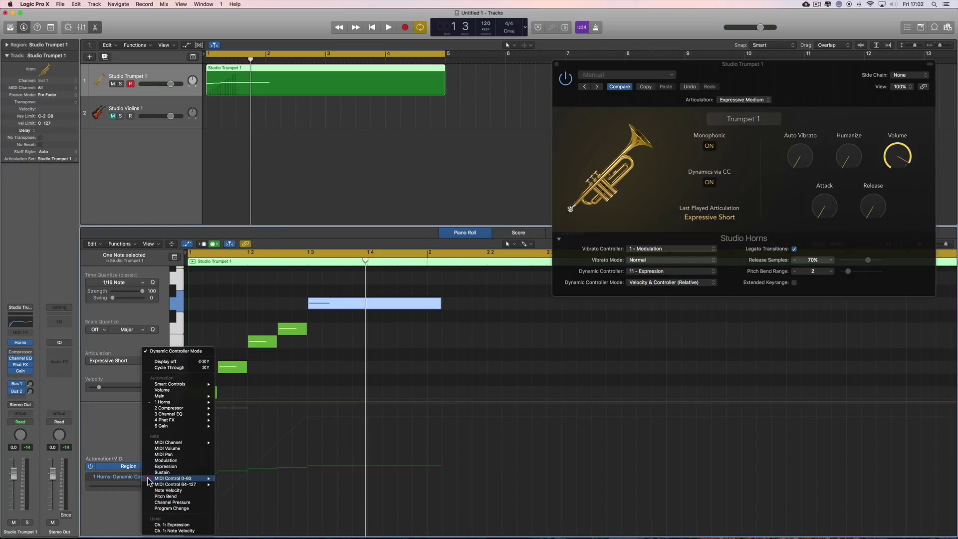
click(180, 524)
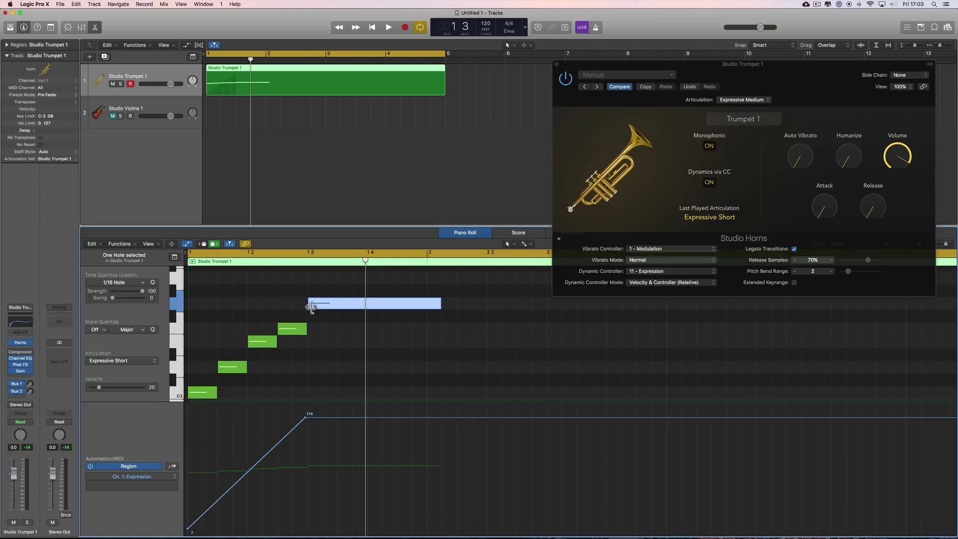
Step: Move the Expression ramp's 114 end point to just after beat 3, playing the phrase before and after the change
mouse_move(419, 307)
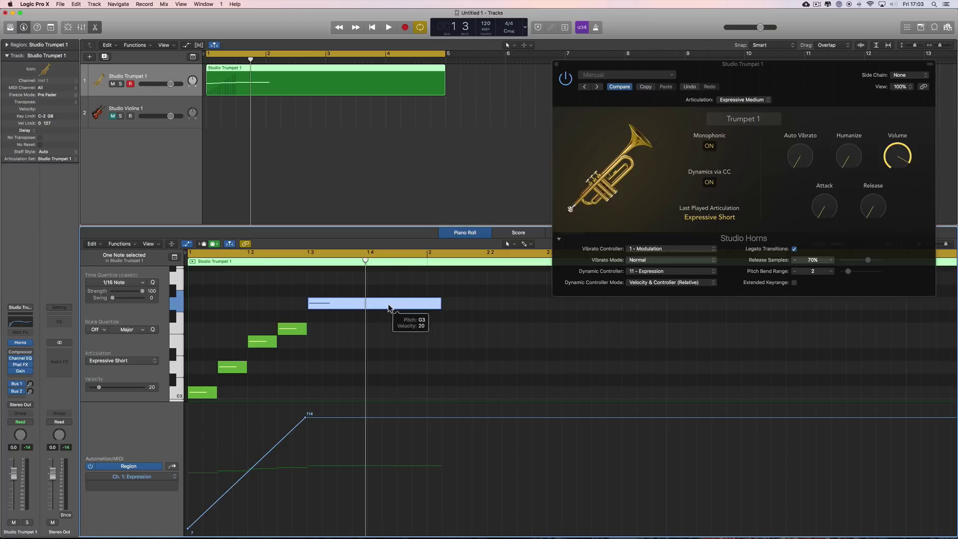
key(space)
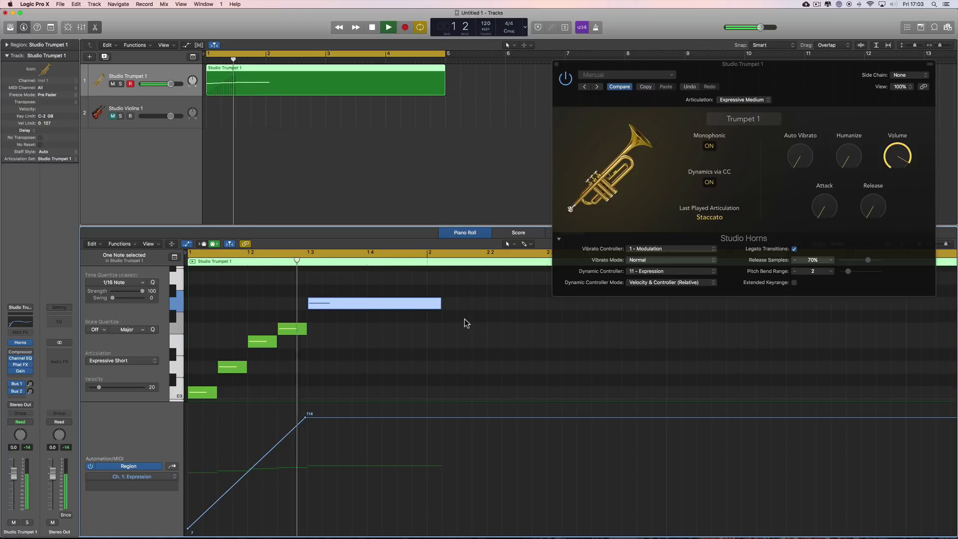
key(space)
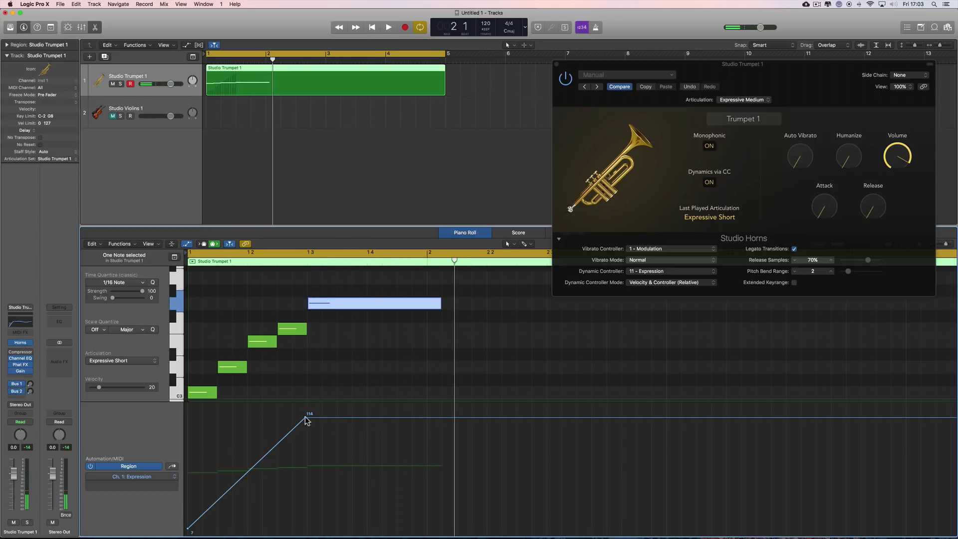
drag(307, 419, 313, 417)
key(space)
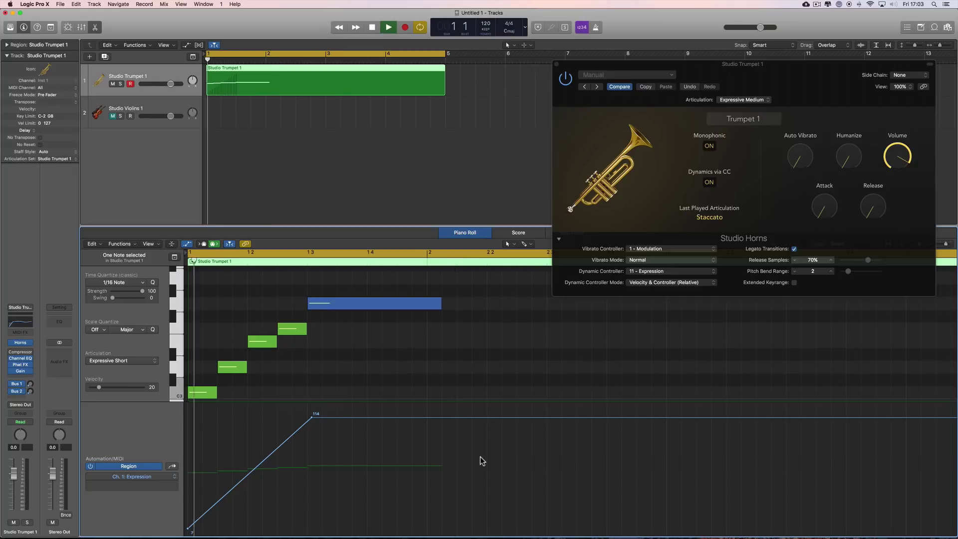
key(space)
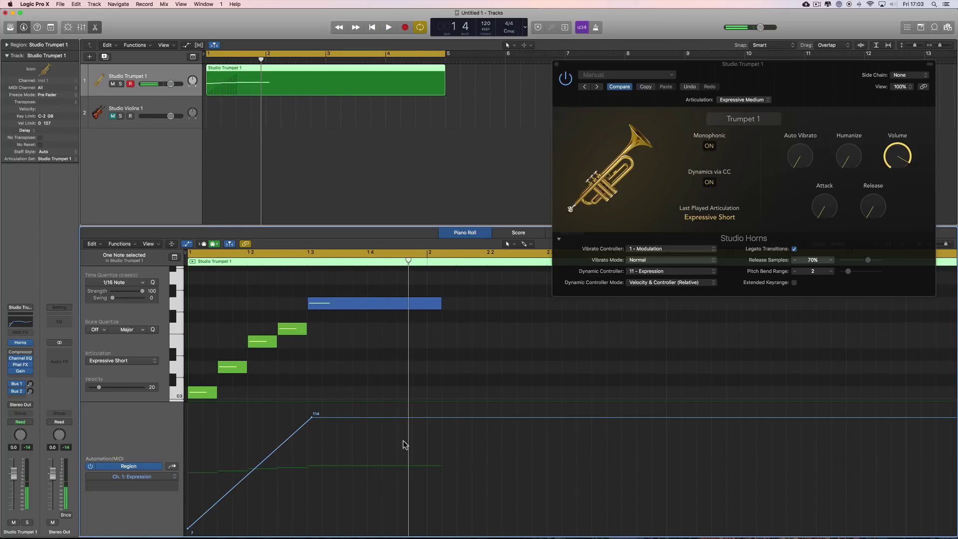
drag(311, 418, 312, 417)
Step: Switch the Dynamic Controller Mode back to Velocity & Controller (Catch) and bring back the channel 1 Expression lane
click(689, 282)
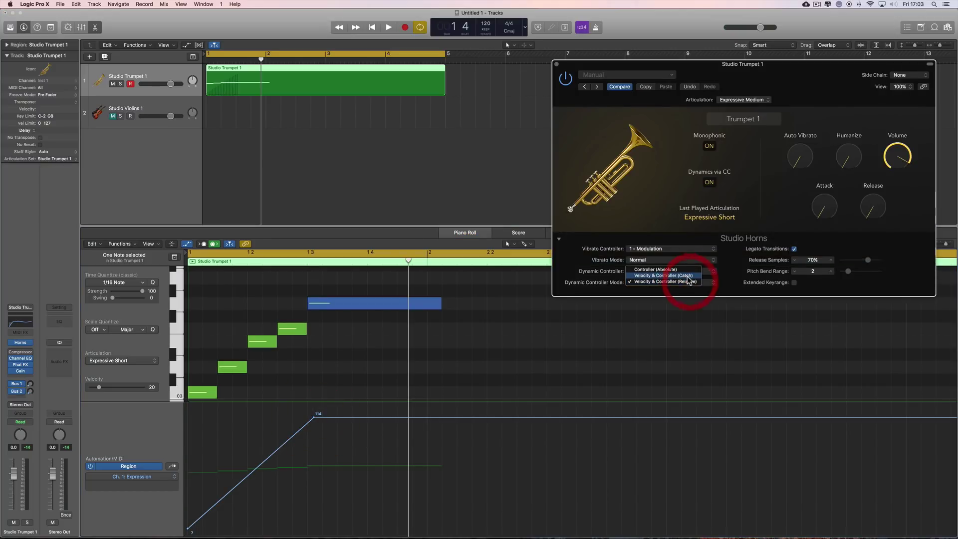
click(687, 276)
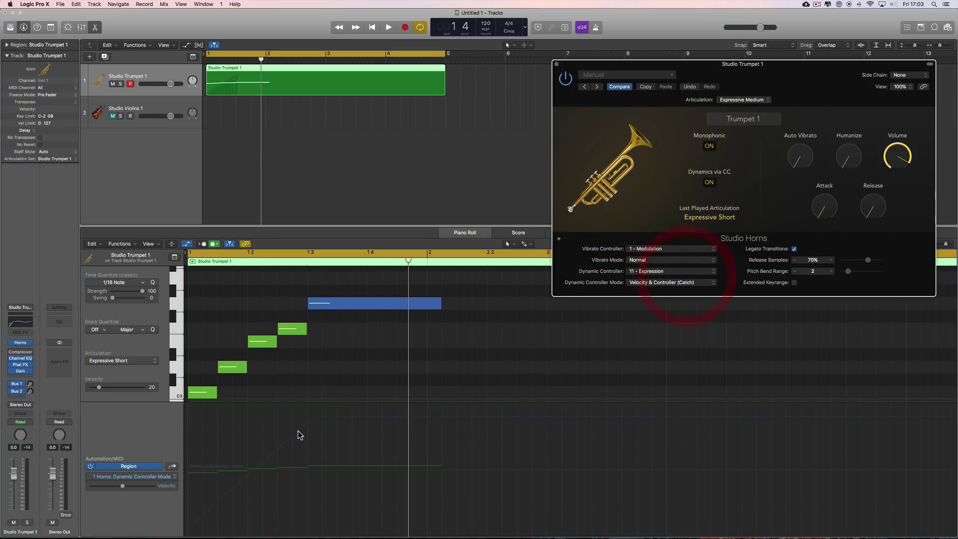
click(141, 478)
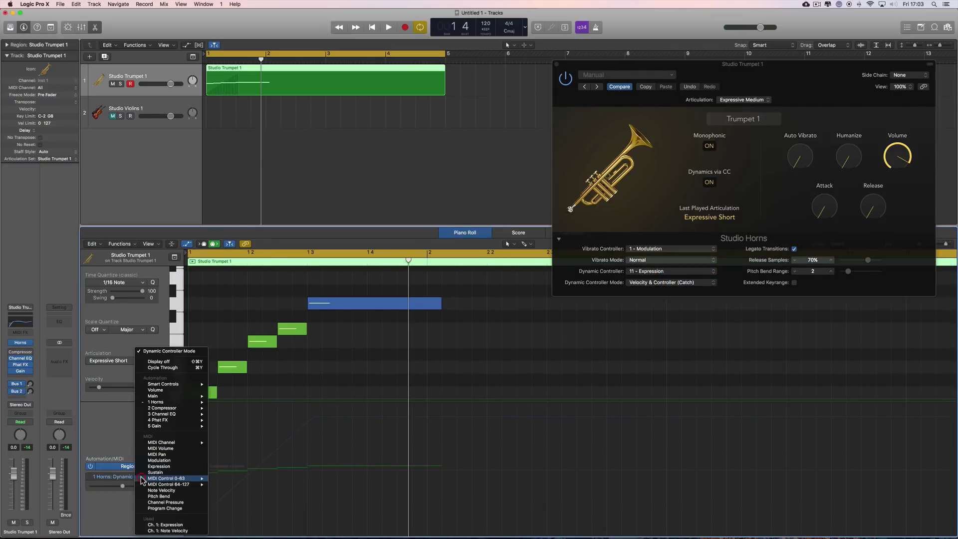
click(169, 525)
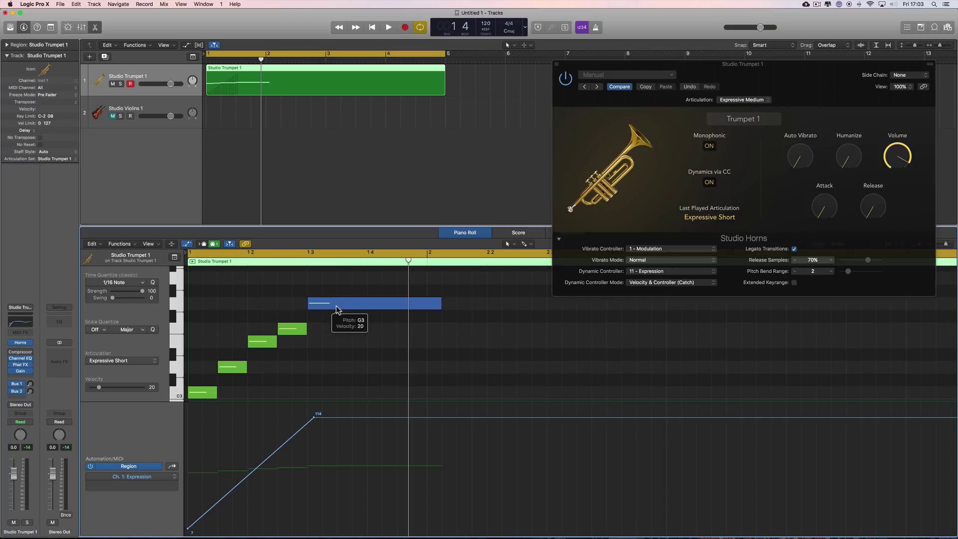
Step: Play the phrase in Catch mode and review the available Dynamic Controller Mode options
key(space)
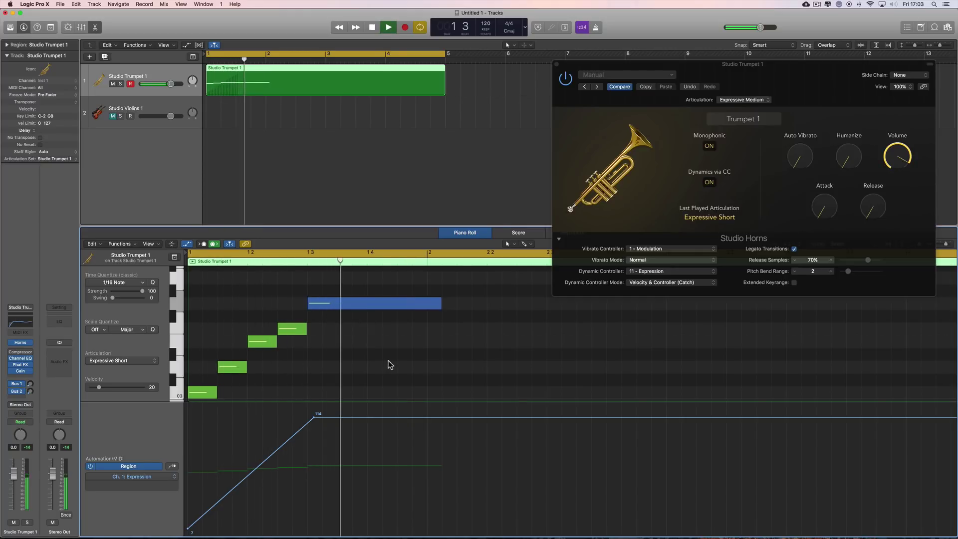
key(space)
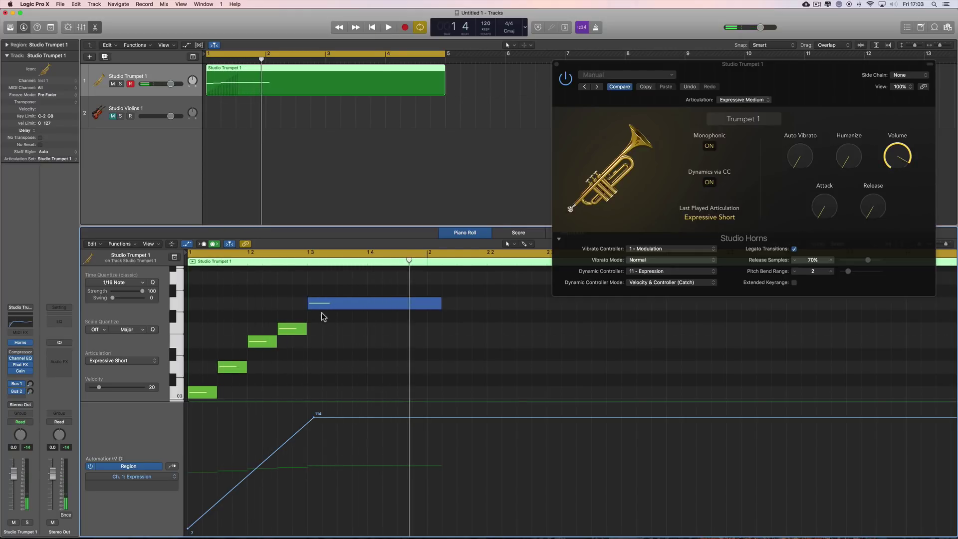
click(657, 283)
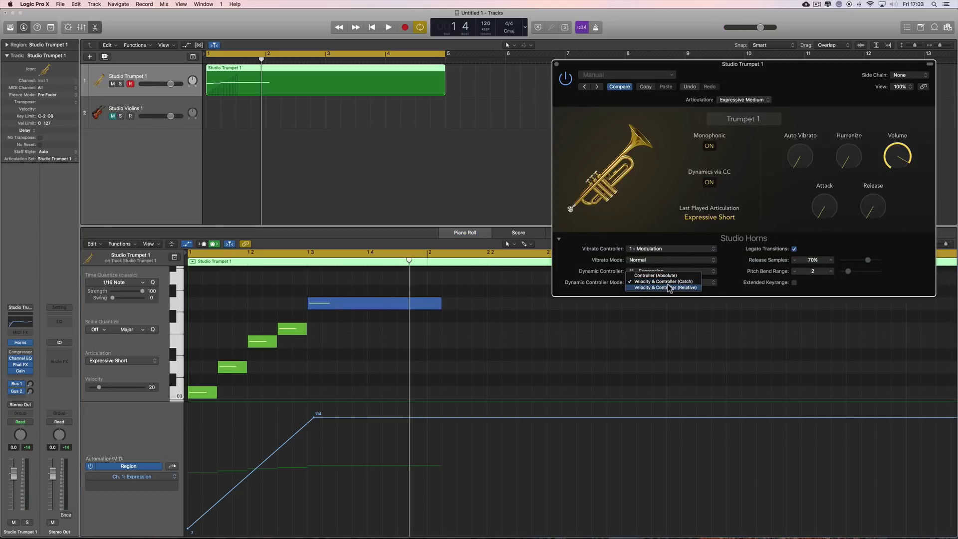
click(530, 452)
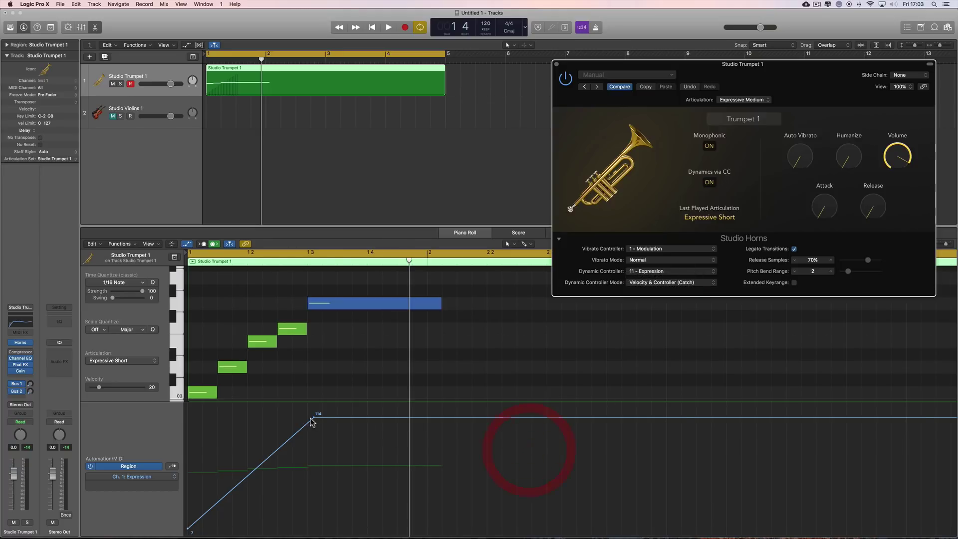
Step: Add an Expression point of 114 at bar 2, audition the phrase, and move the point just past the long note's end
click(426, 417)
key(space)
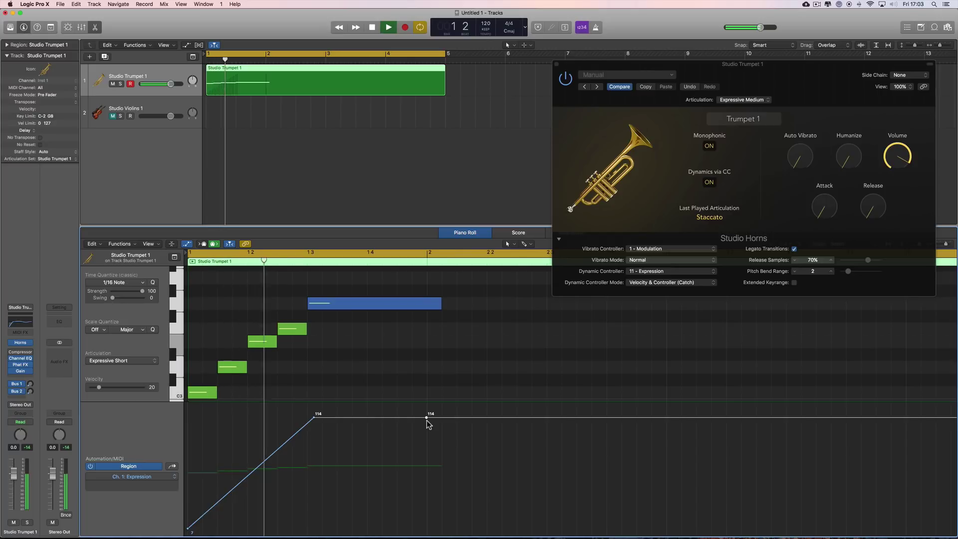
key(space)
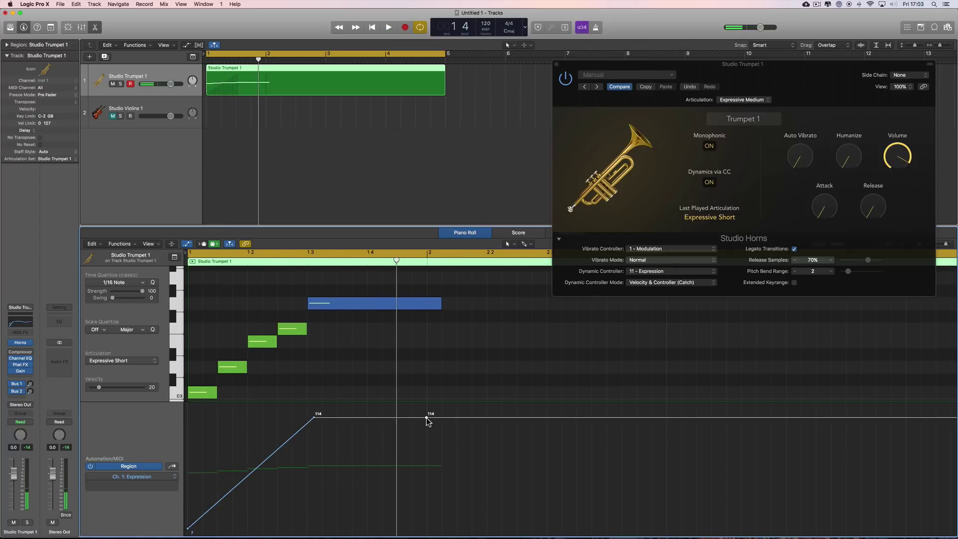
click(427, 419)
drag(427, 417, 445, 418)
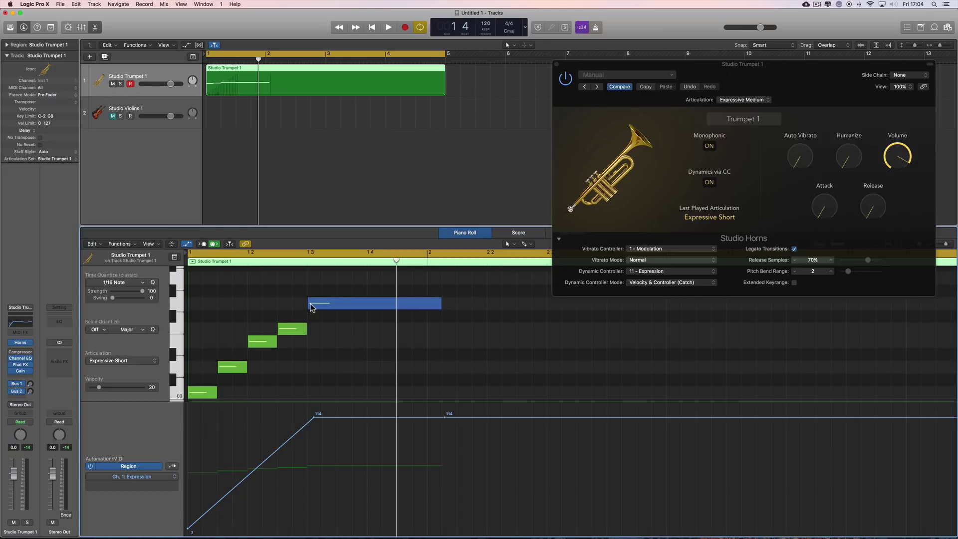
Step: Move the Expression ramp's 114 end point back to the start of the long note at beat 3, auditioning the phrase
mouse_move(347, 304)
key(space)
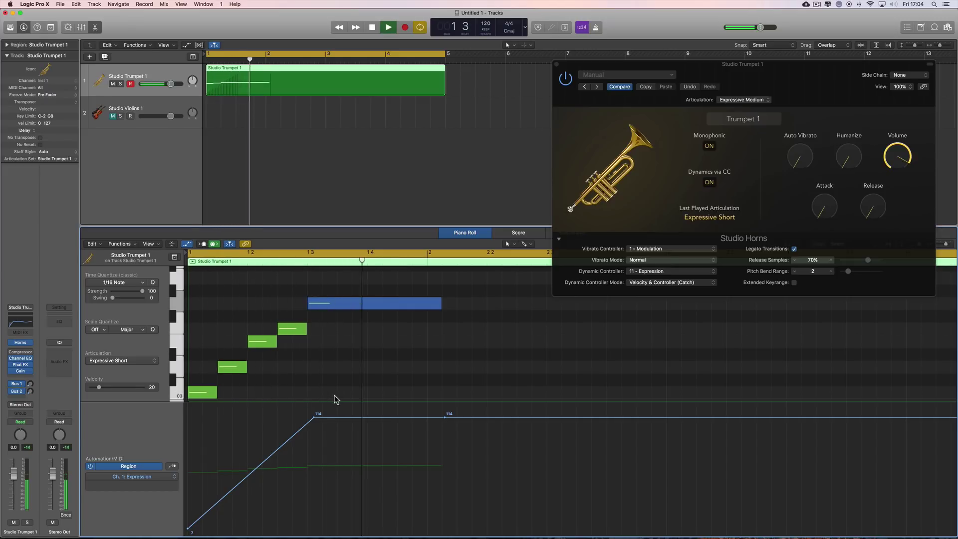
drag(313, 418, 305, 418)
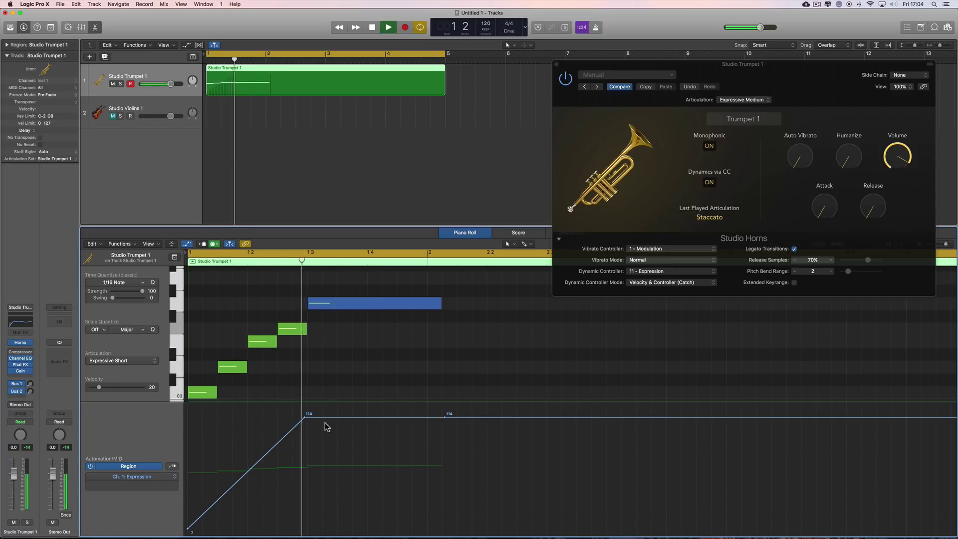
key(space)
drag(306, 418, 307, 418)
key(space)
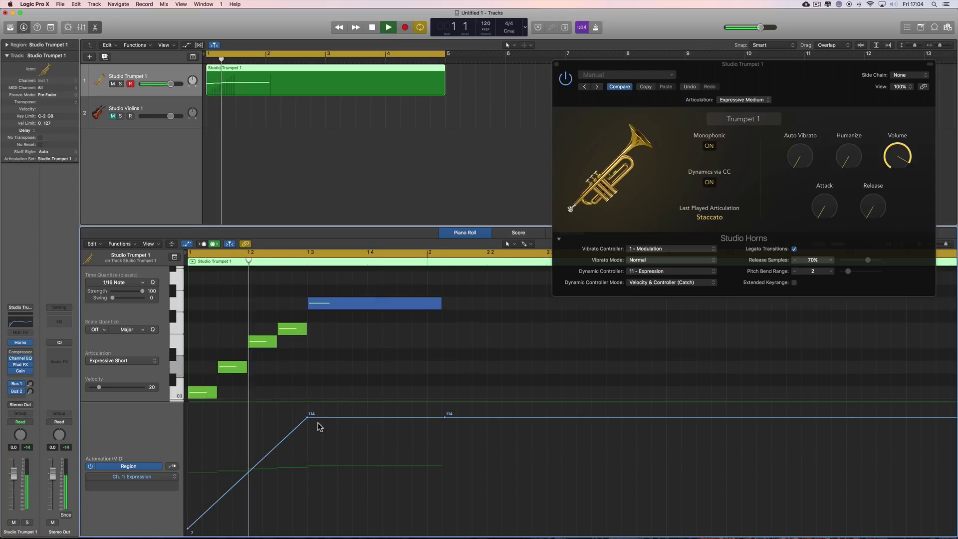
Step: Change the Dynamic Controller Mode to Velocity & Controller (Relative) and show the channel 1 Expression automation
click(667, 282)
click(669, 291)
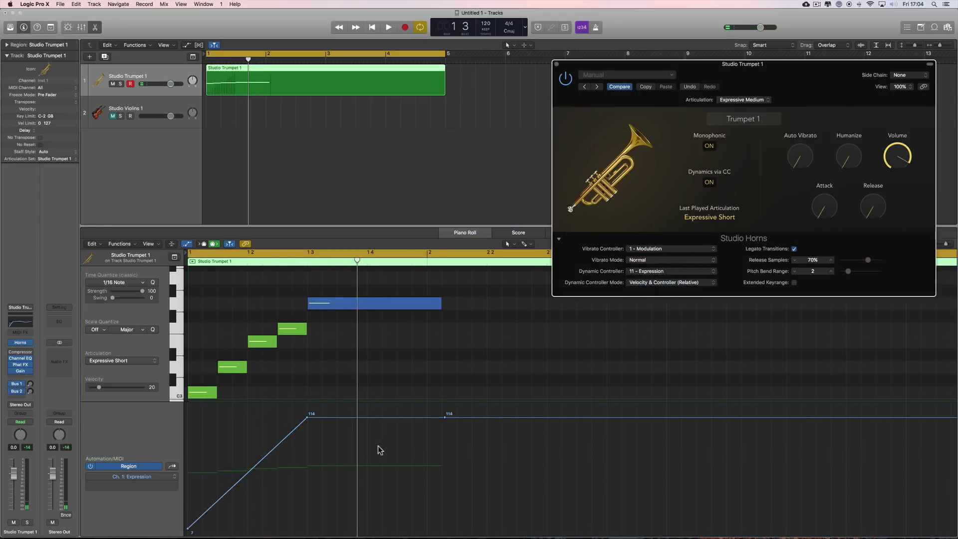
click(130, 477)
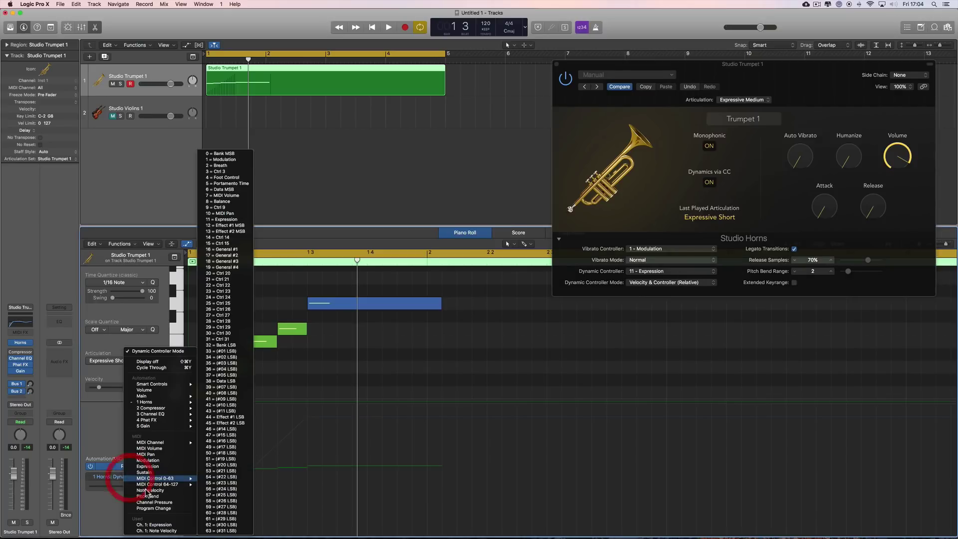
click(161, 522)
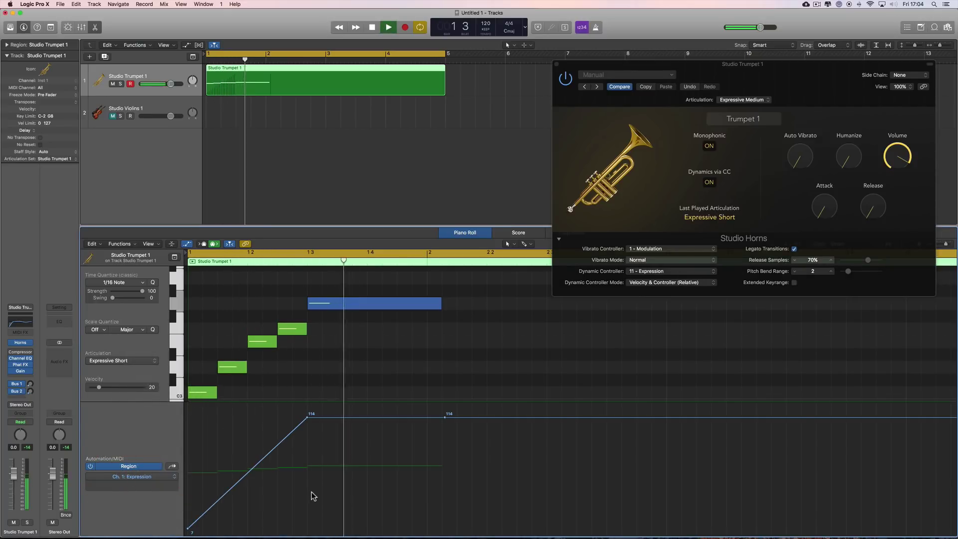
Step: Move the ramp's end point slightly before beat 3 and add another 114 Expression point at beat 3, auditioning the phrase
key(space)
drag(307, 417, 302, 417)
key(space)
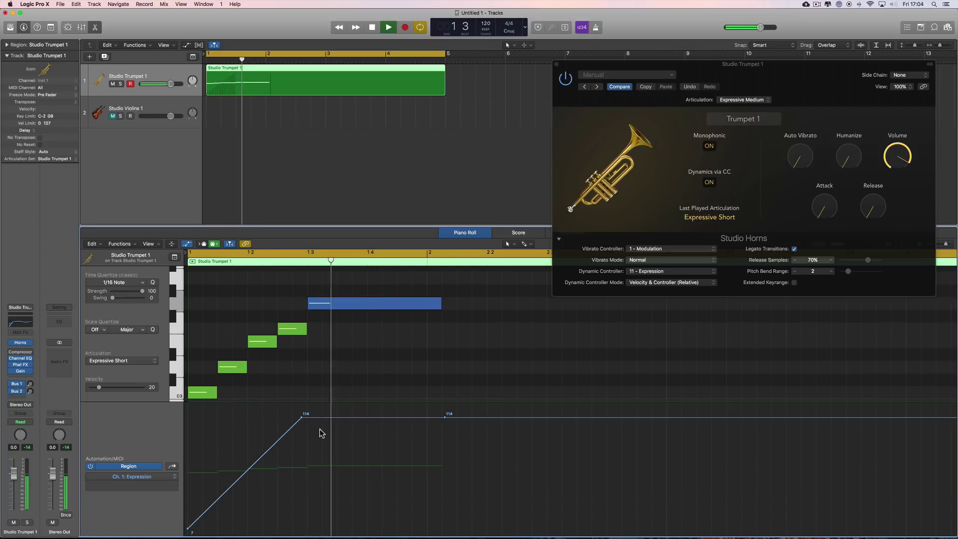
key(space)
click(307, 418)
key(space)
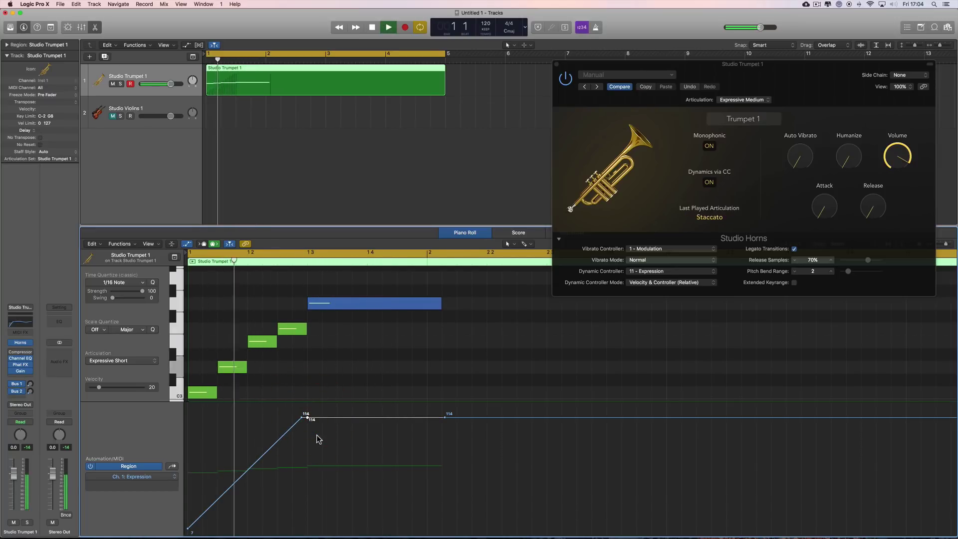
Step: Move the expression curve's 114 peak just past beat 3 of bar 1, leaving a single point there, and play back the region
key(space)
drag(308, 418, 307, 421)
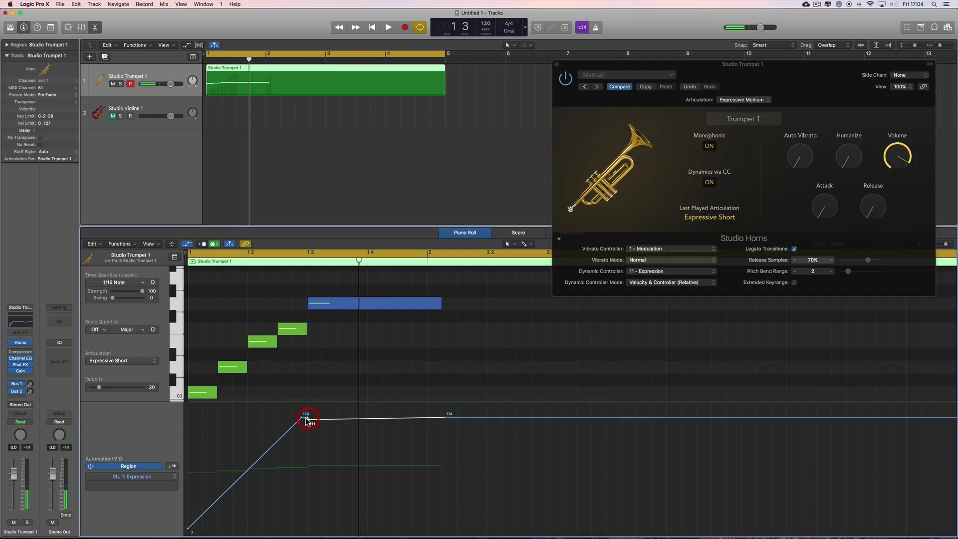
click(309, 421)
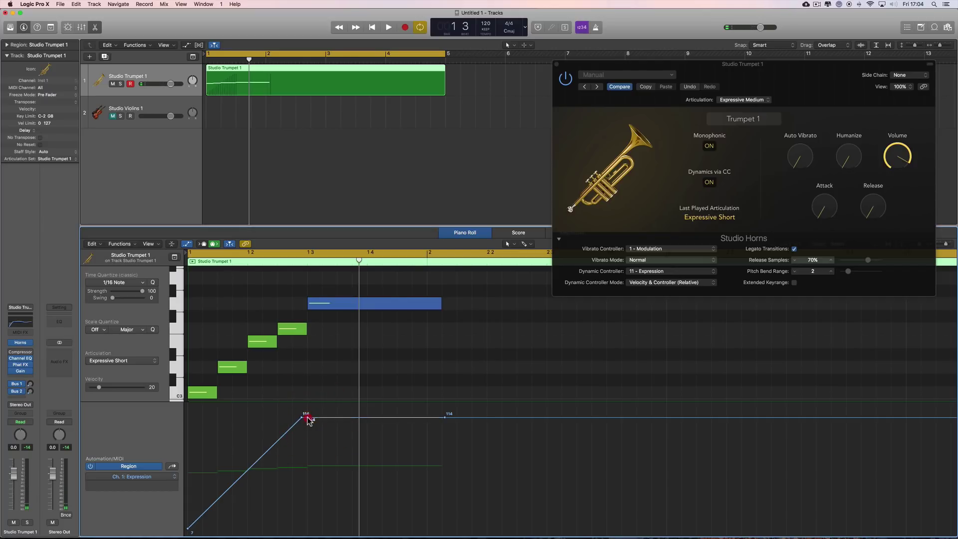
click(306, 420)
drag(302, 421, 314, 419)
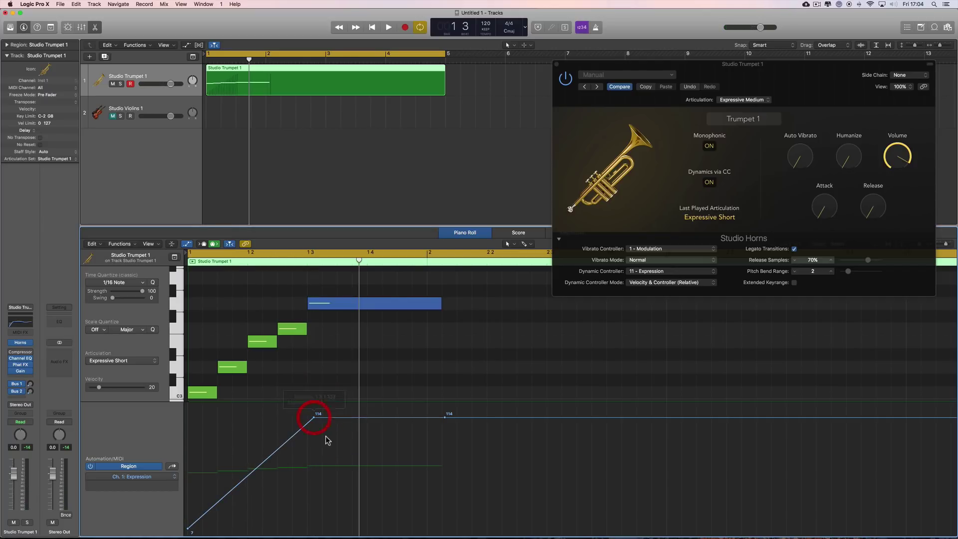
key(space)
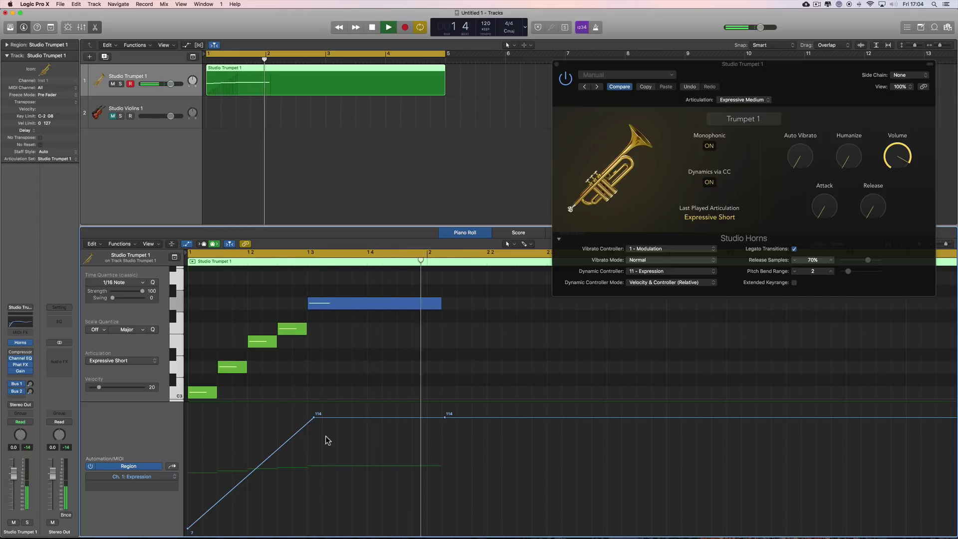
key(space)
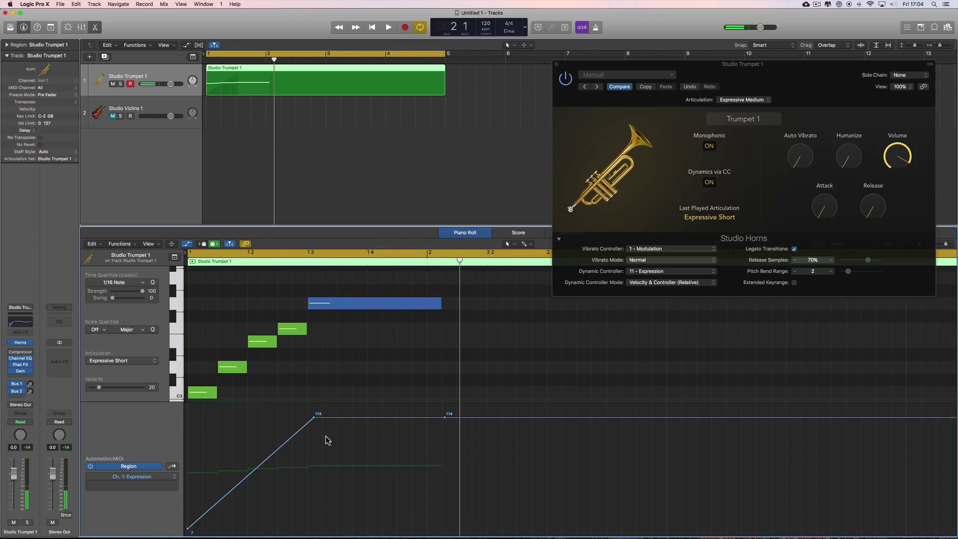
Step: Shorten the long blue note in the piano roll so it ends at the start of bar 2
click(676, 283)
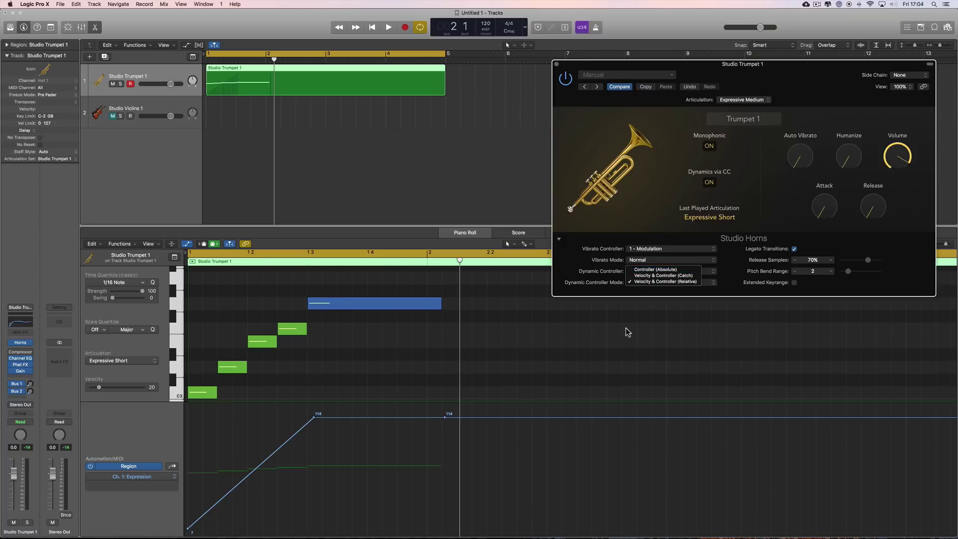
click(481, 363)
key(t)
key(p)
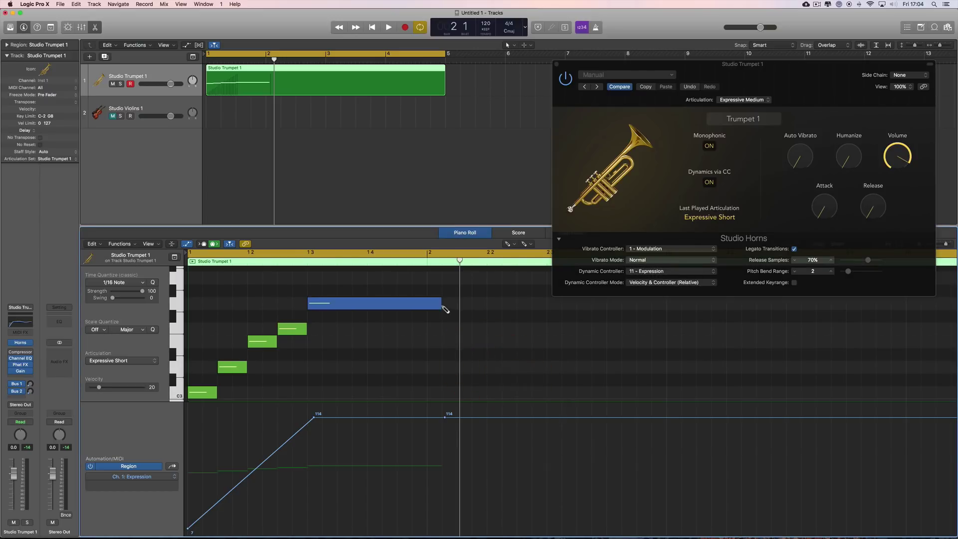
drag(441, 304, 425, 305)
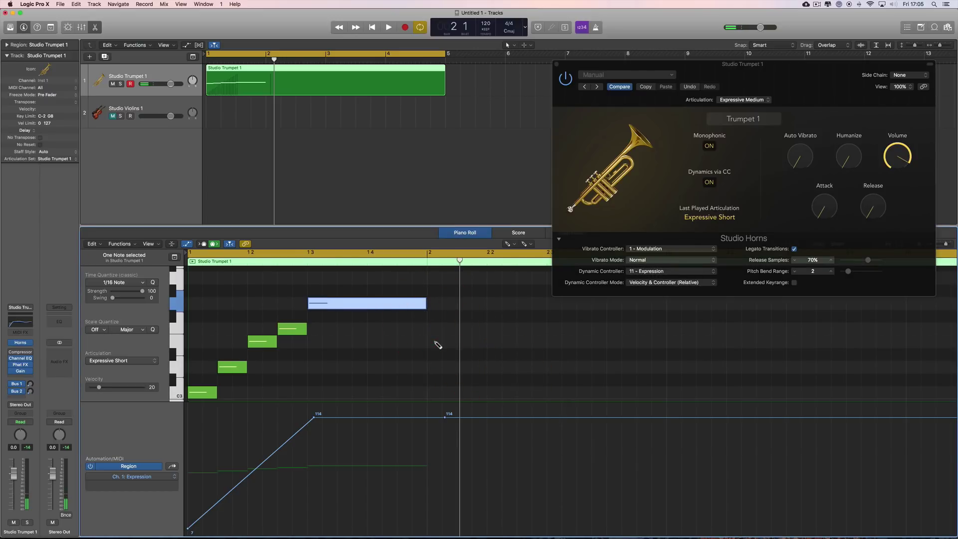
Step: Draw three consecutive eighth notes from the start of bar 2, with pitches E3, F3 and E3
click(438, 344)
drag(544, 348, 456, 345)
click(460, 329)
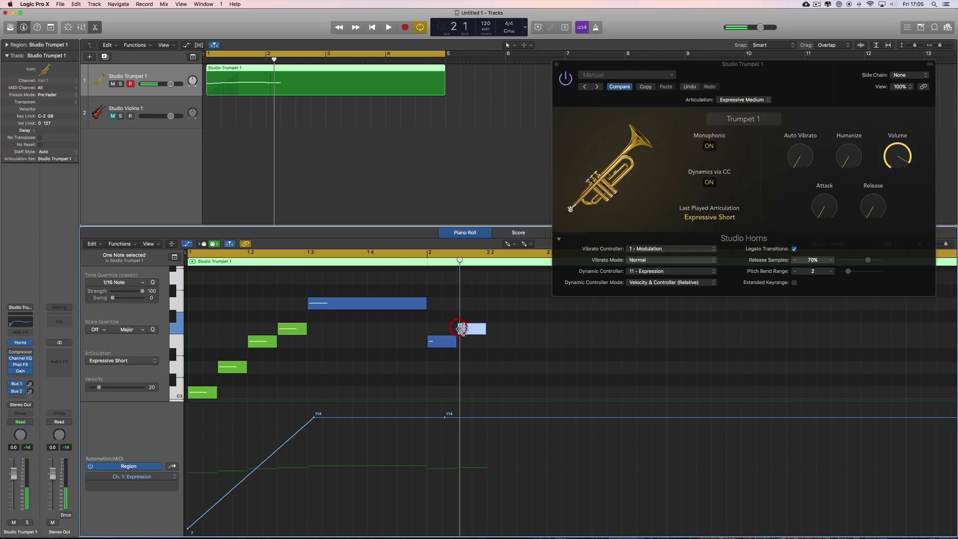
click(489, 341)
key(t)
click(526, 370)
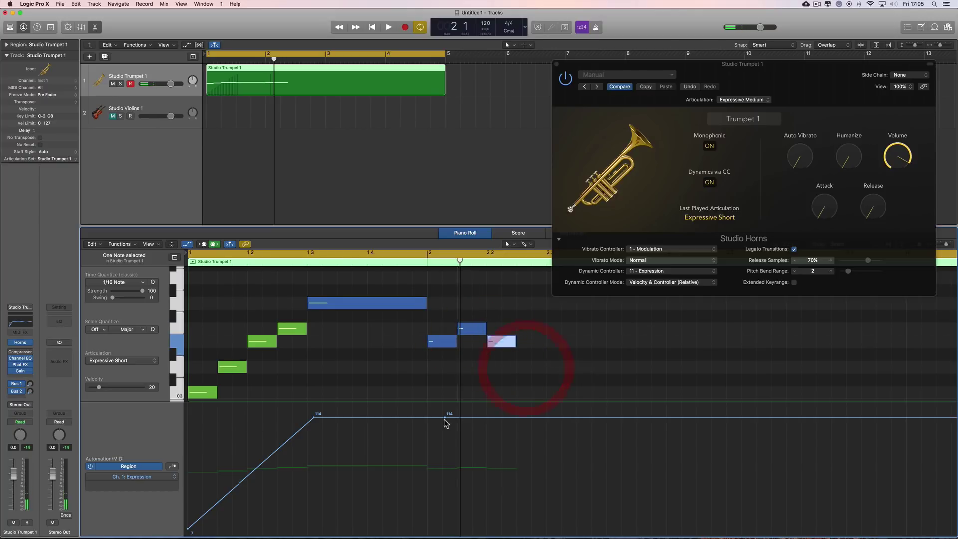
Step: Move the second expression point to position 1 4 4 78, keeping its value at 114, and play back the region
drag(445, 418, 418, 418)
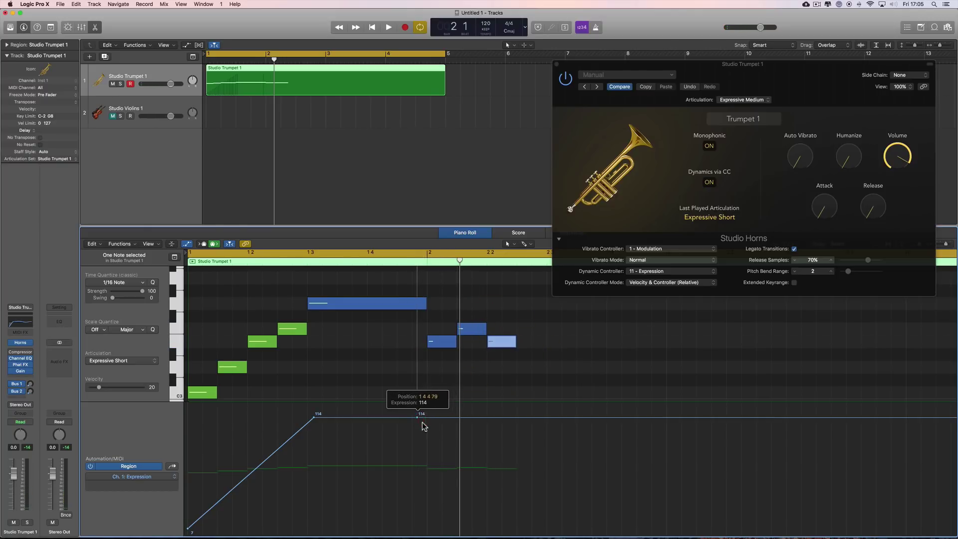
key(space)
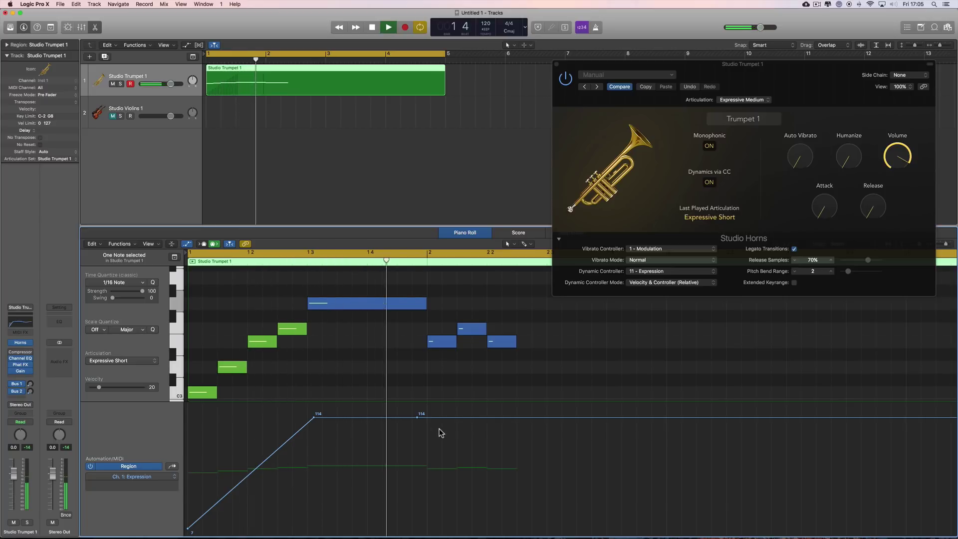
key(space)
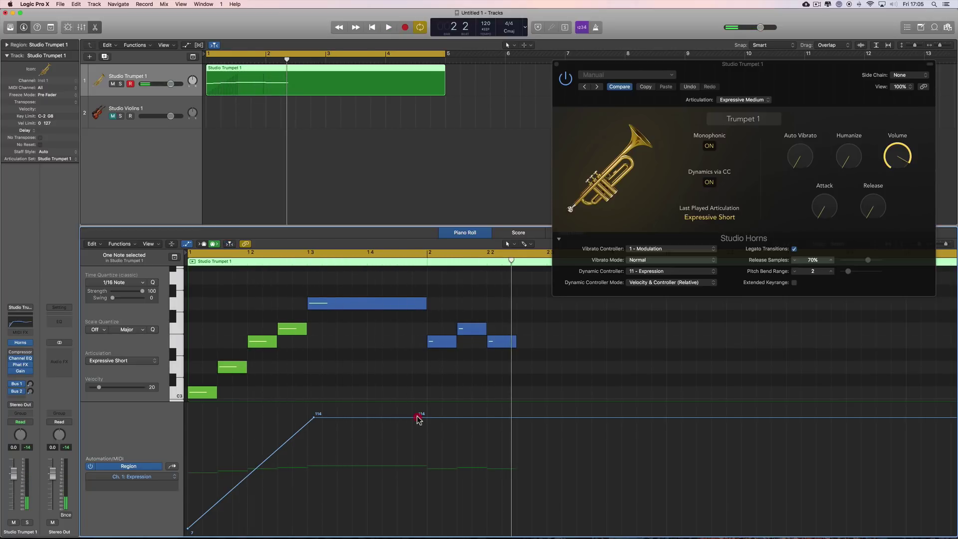
click(418, 417)
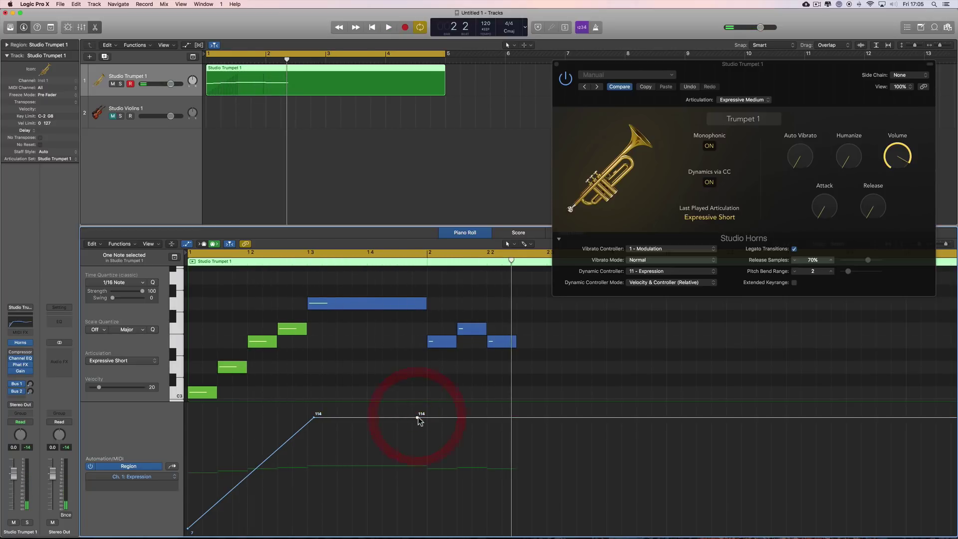
Step: Set the trumpet's Dynamic Controller Mode to Velocity & Controller (Catch), redisplay the channel 1 Expression curve and play back the region
click(698, 284)
click(673, 293)
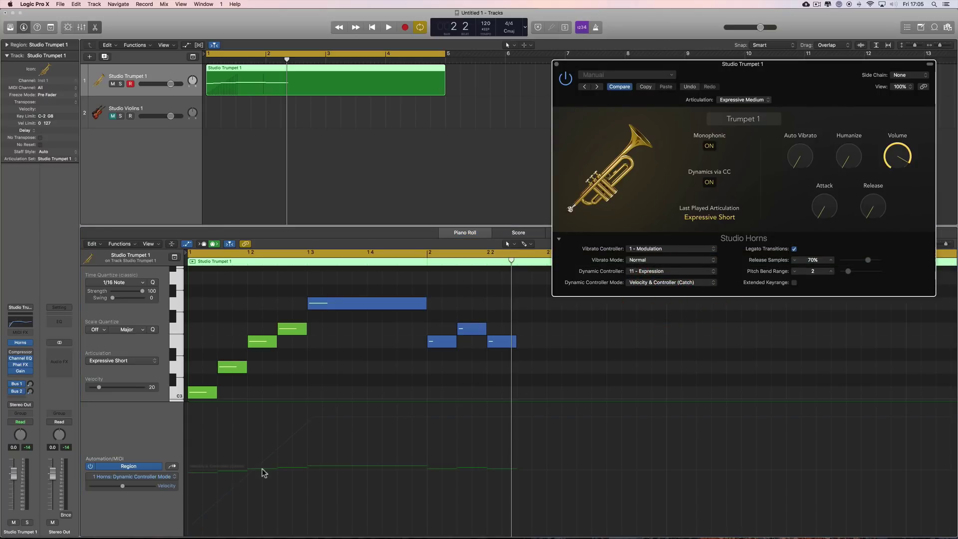
click(145, 477)
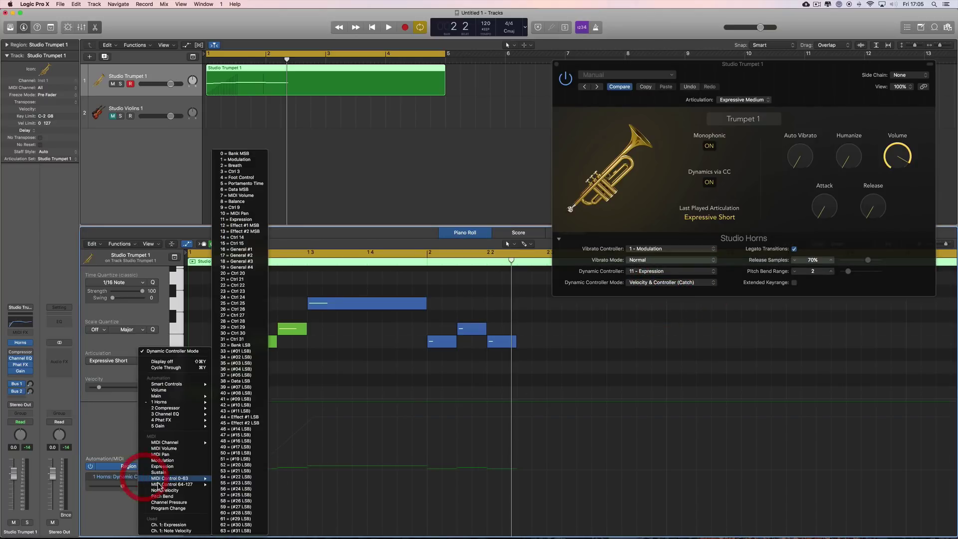
click(174, 524)
key(space)
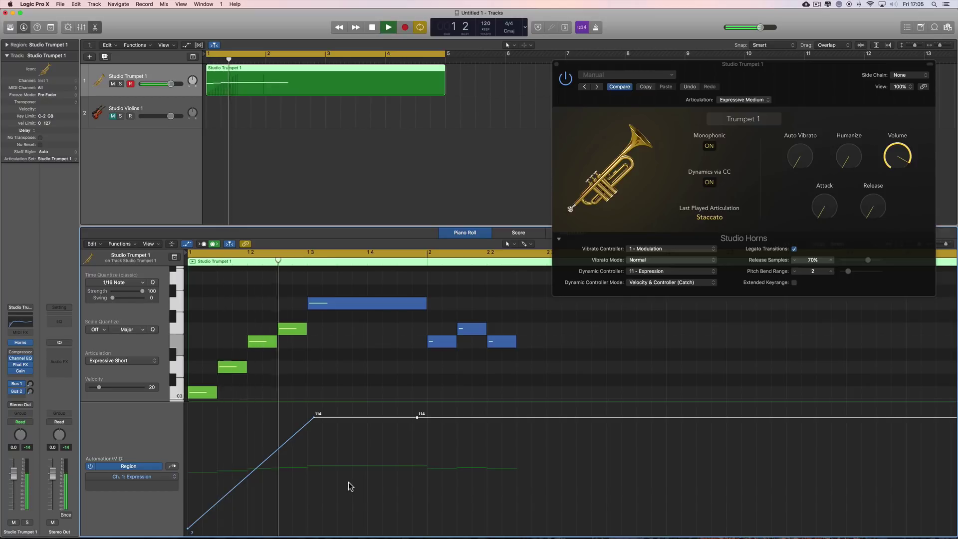
key(space)
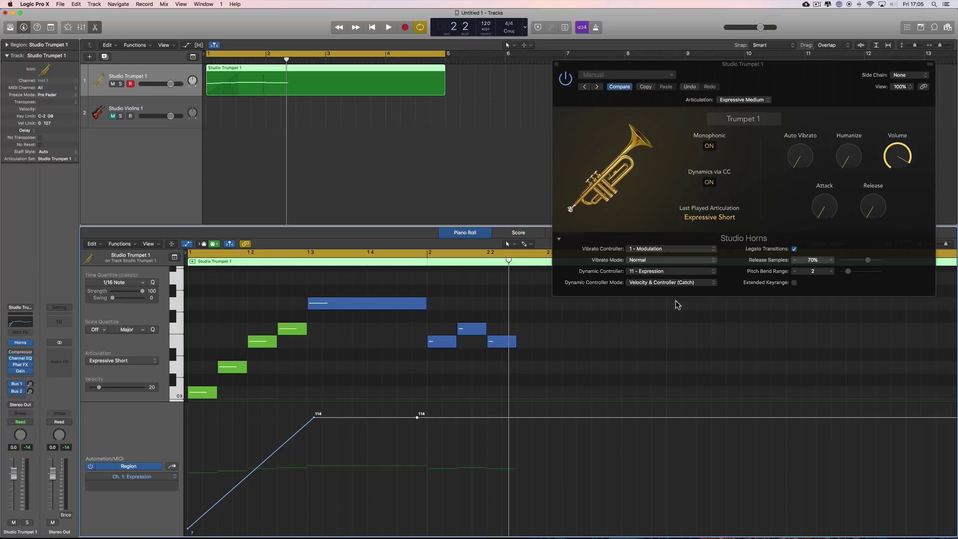
Step: Set the velocity of the three bar 2 notes to 80 and play back the region
click(693, 282)
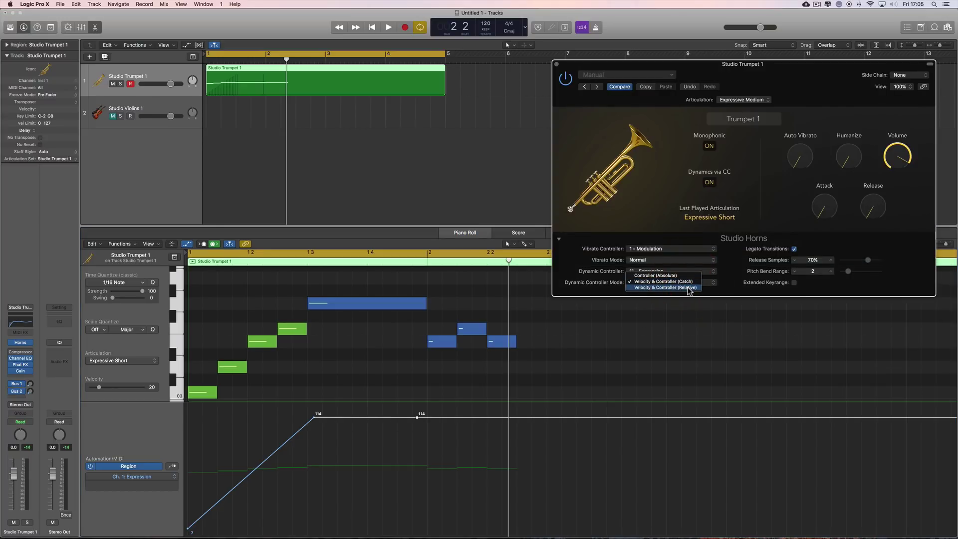
click(677, 317)
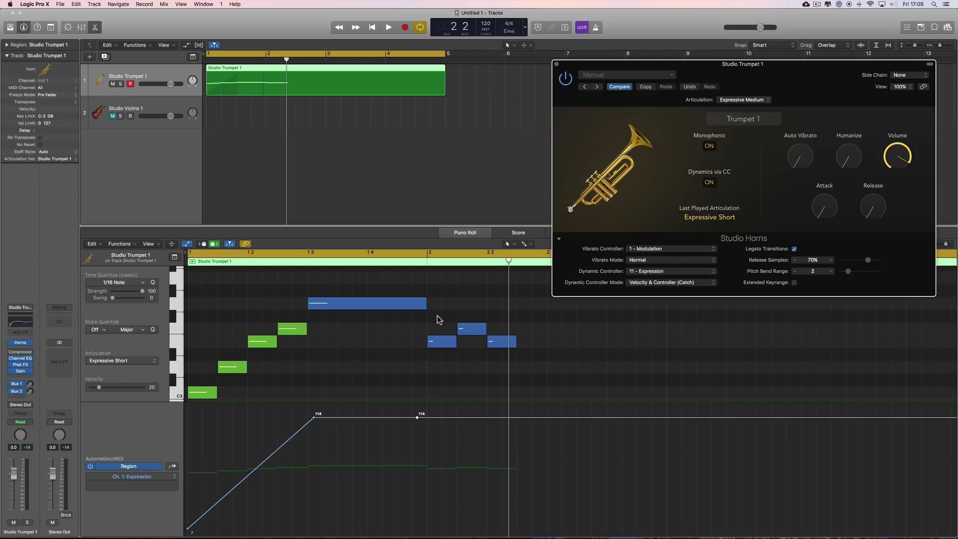
drag(439, 319, 511, 372)
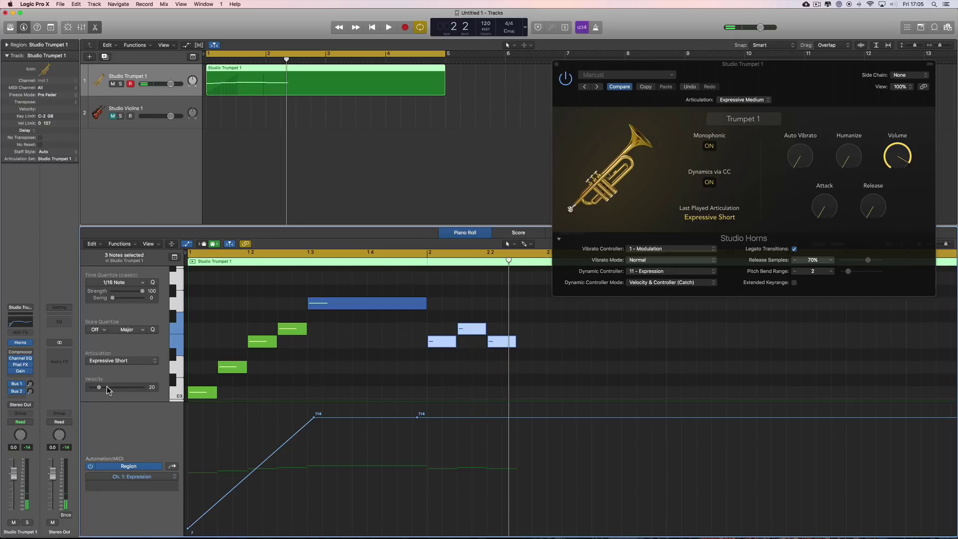
drag(102, 390, 125, 390)
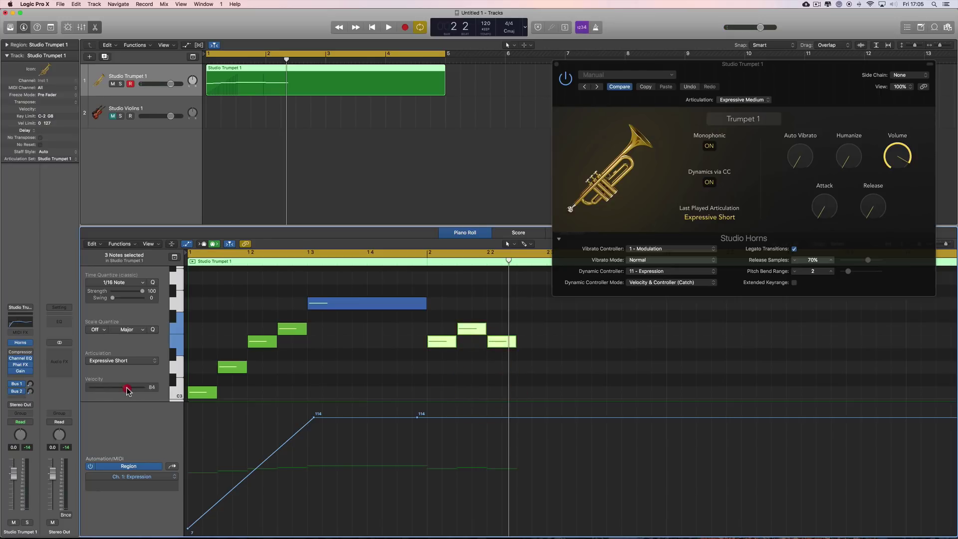
click(126, 391)
key(space)
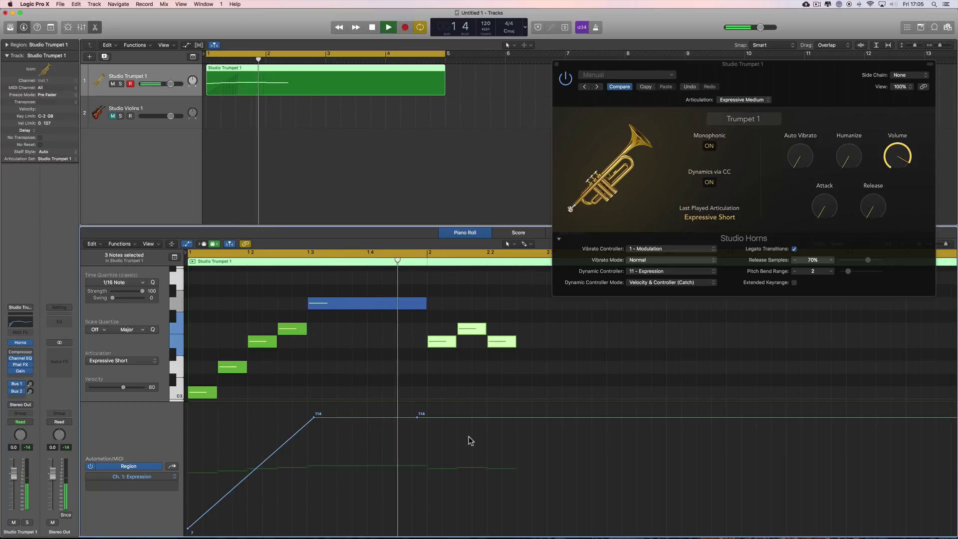
key(space)
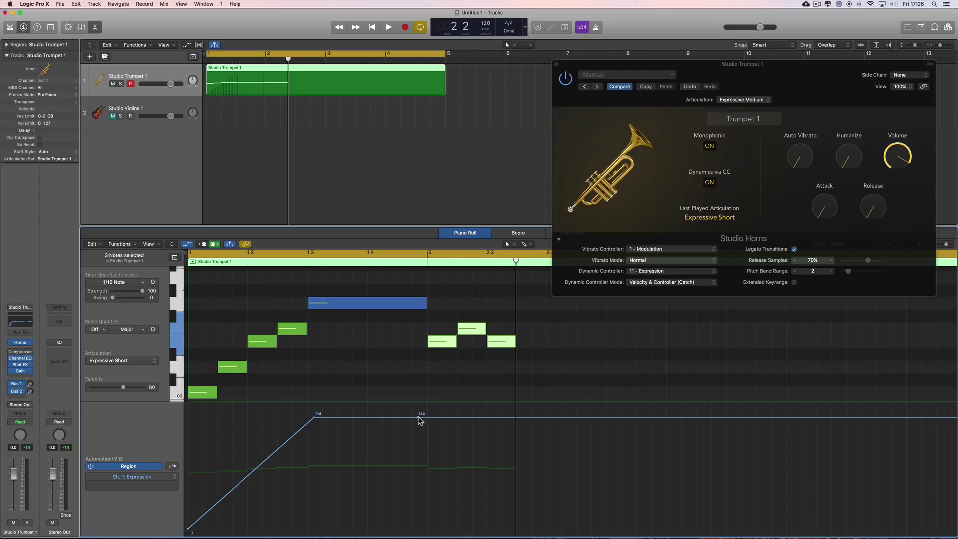
Step: Lower the expression point near the end of bar 1 to 21 and play back the falling curve
drag(419, 420, 418, 513)
key(space)
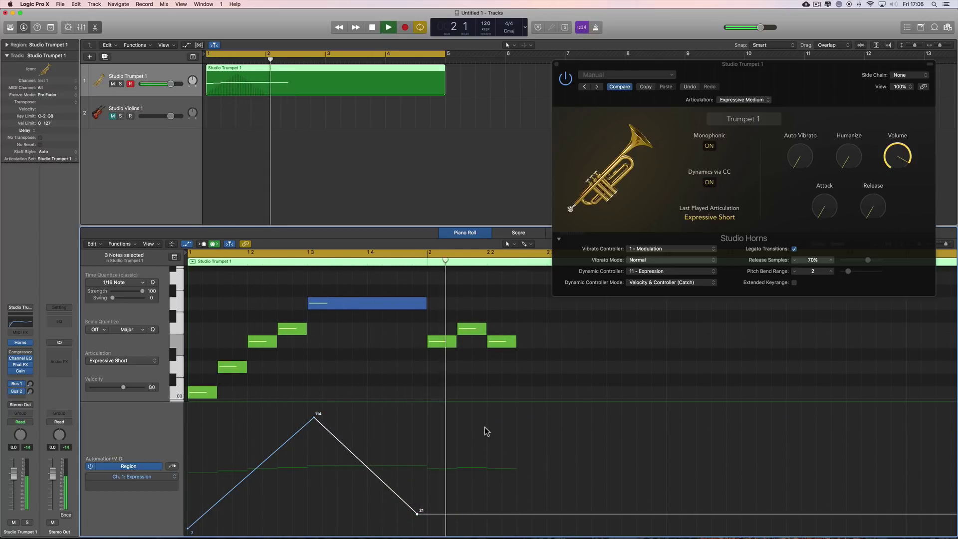
key(space)
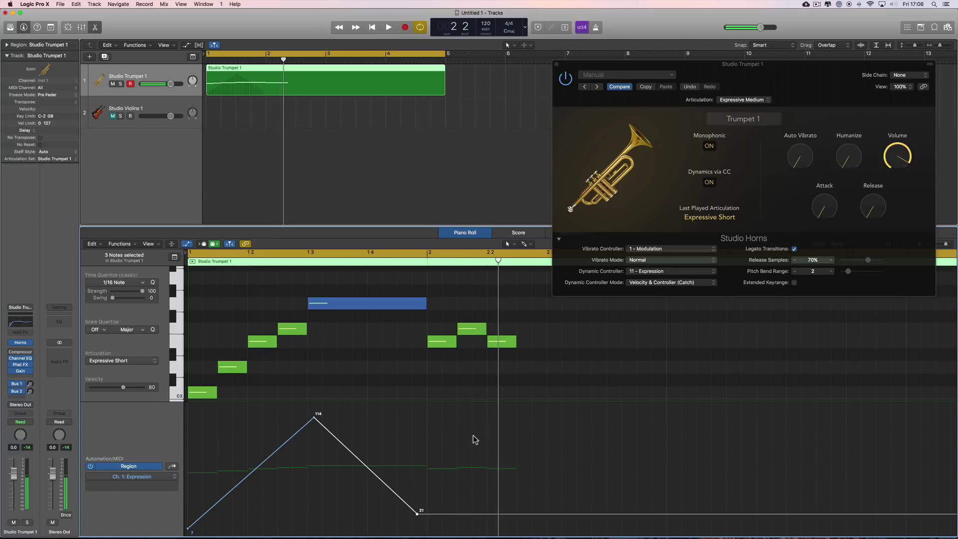
Step: Set the Dynamic Controller Mode to Controller (Absolute) and raise the long note's velocity to 79
click(680, 284)
click(671, 274)
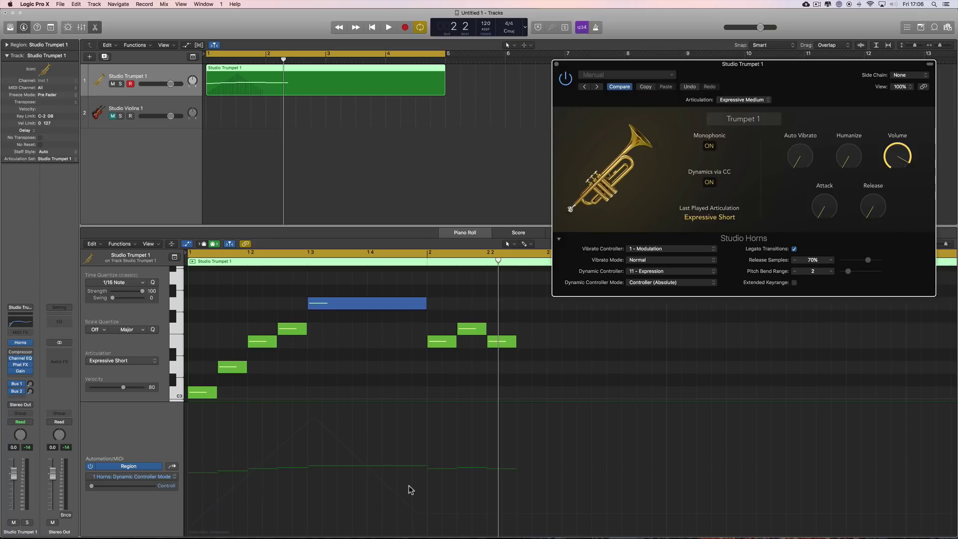
click(391, 303)
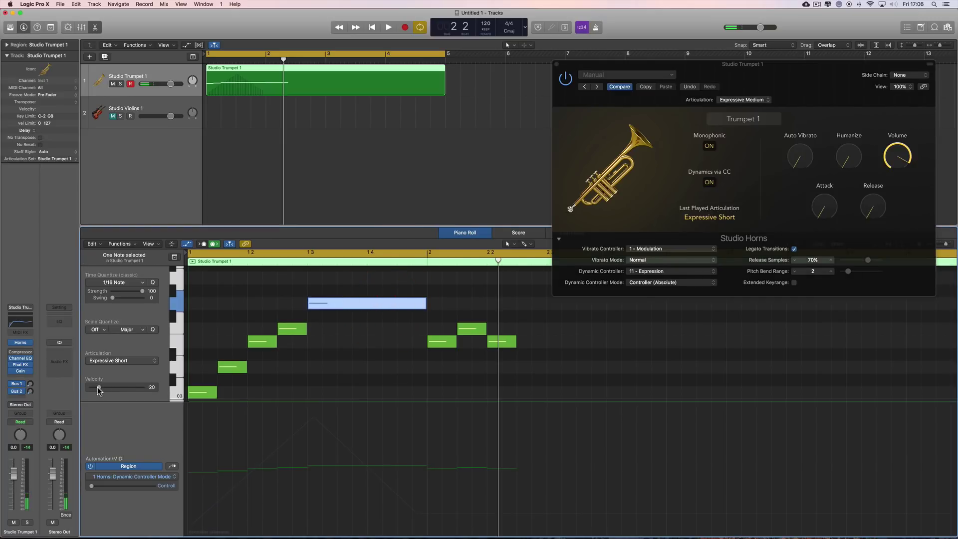
click(115, 389)
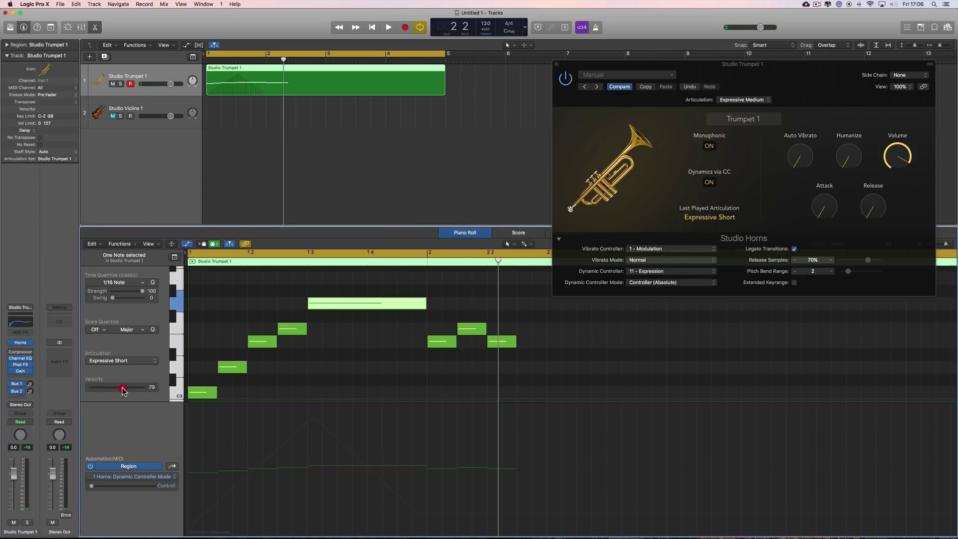
Step: Display the channel 1 Expression curve in the automation area again and play back the region
click(132, 477)
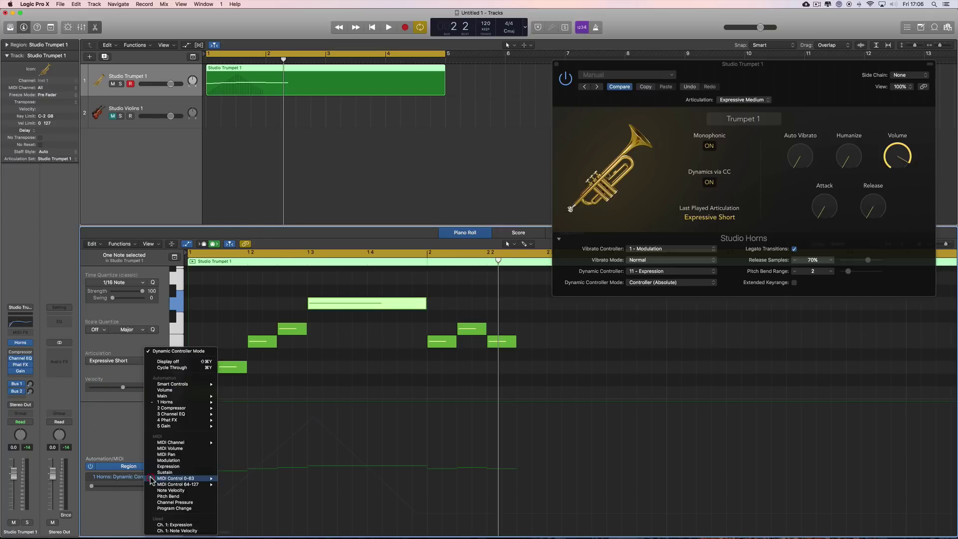
click(186, 525)
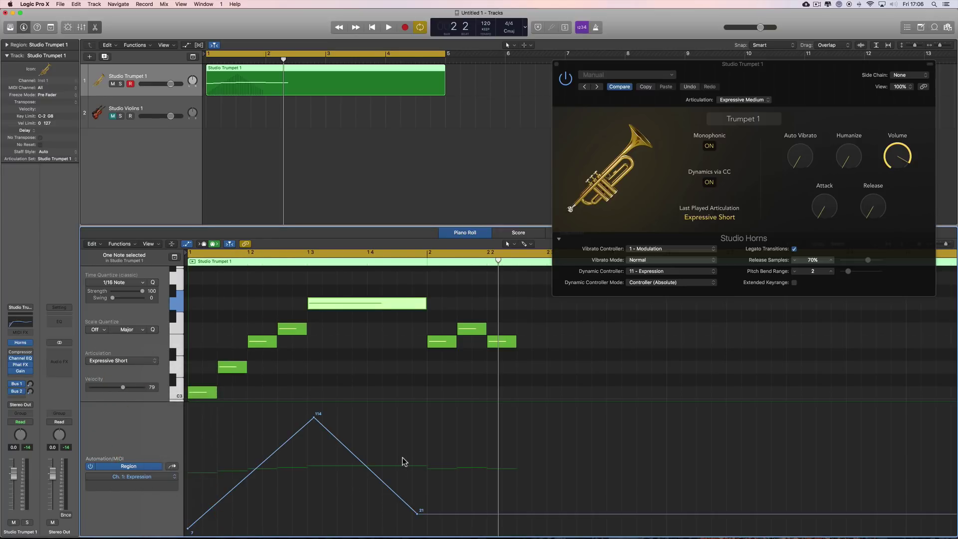
key(space)
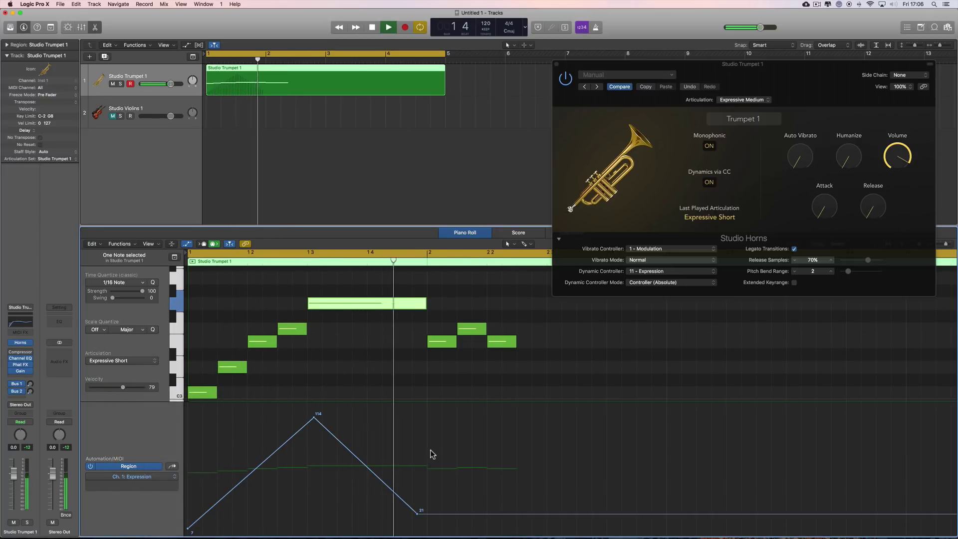
key(space)
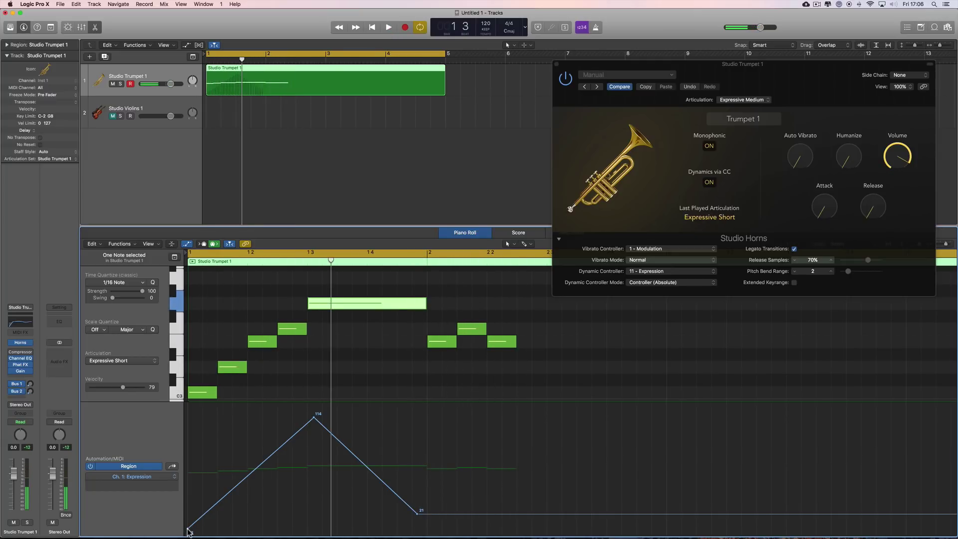
Step: Reshape the start of the expression curve to fall from 111 to 69 at the second note, and play back the region
drag(189, 530, 218, 463)
click(220, 422)
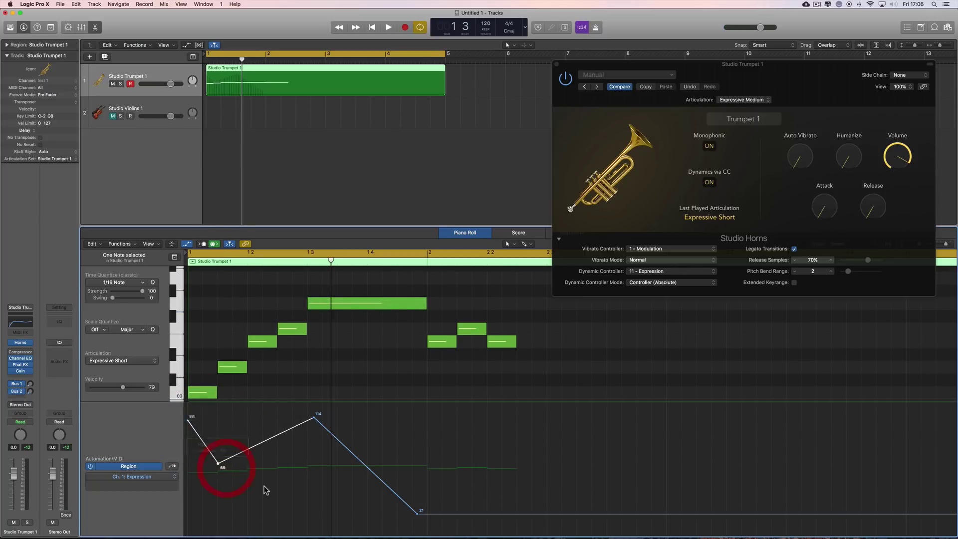
key(space)
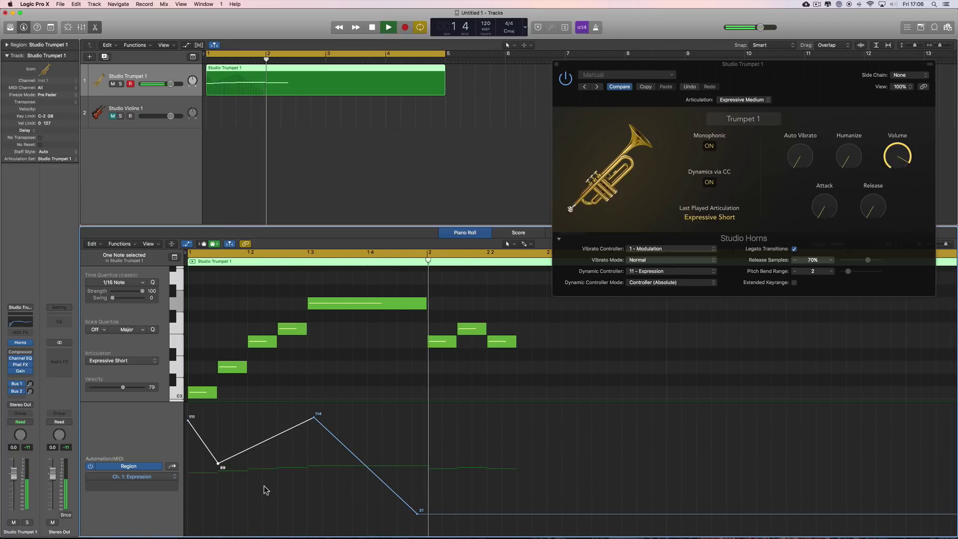
Step: Raise the expression point near the end of bar 1 to 71 and play back the region
key(space)
drag(418, 517, 418, 462)
key(space)
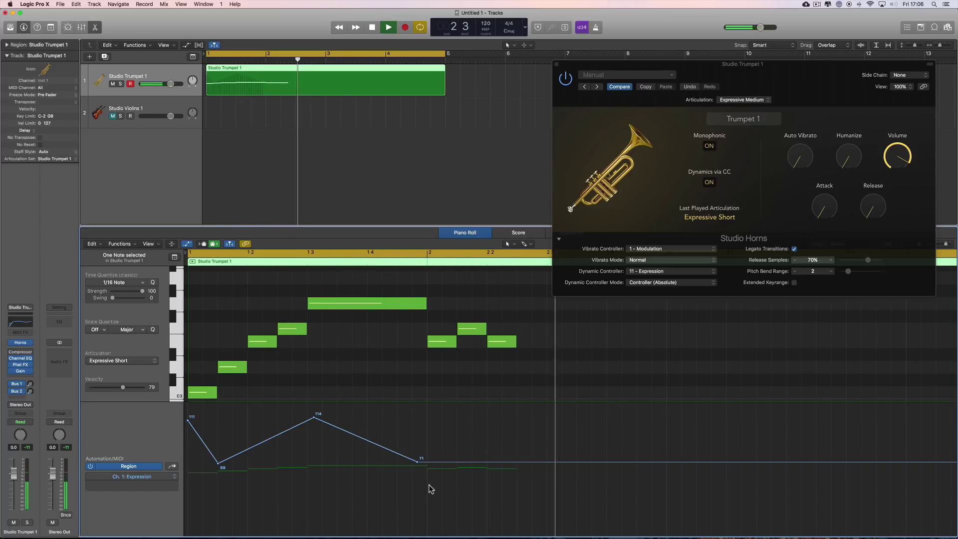
key(space)
key(space)
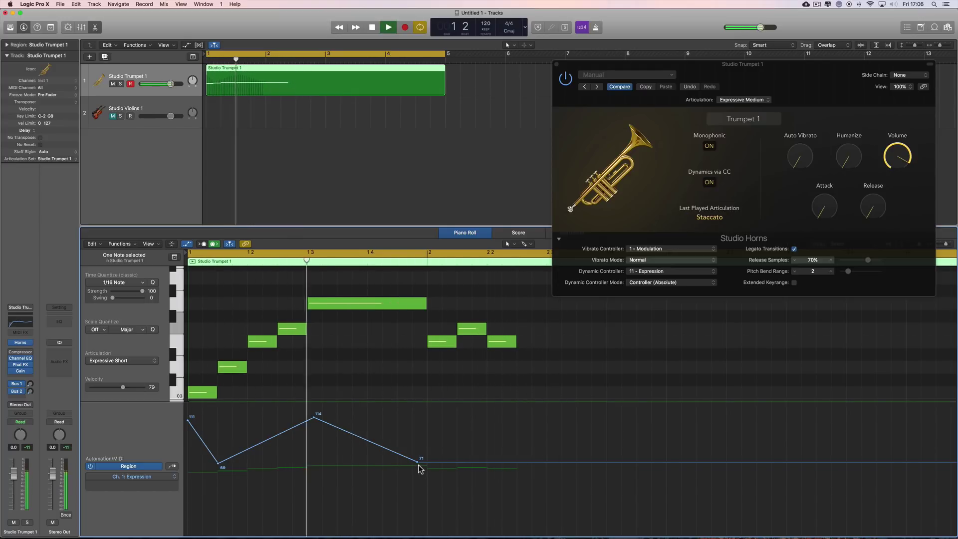
key(space)
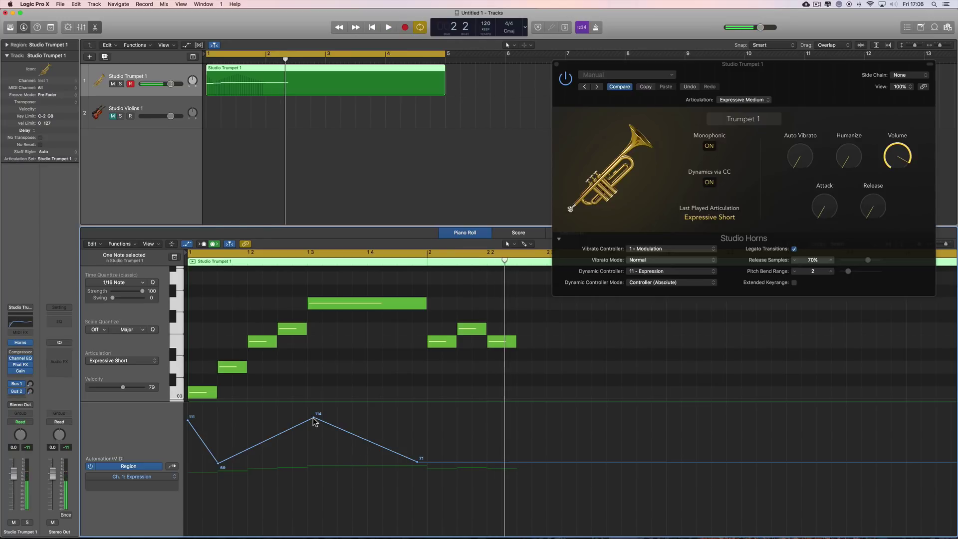
Step: Reshape the expression curve at the long note's start to drop sharply from 119 to 52, and play back the region
click(304, 423)
drag(304, 424, 304, 482)
key(space)
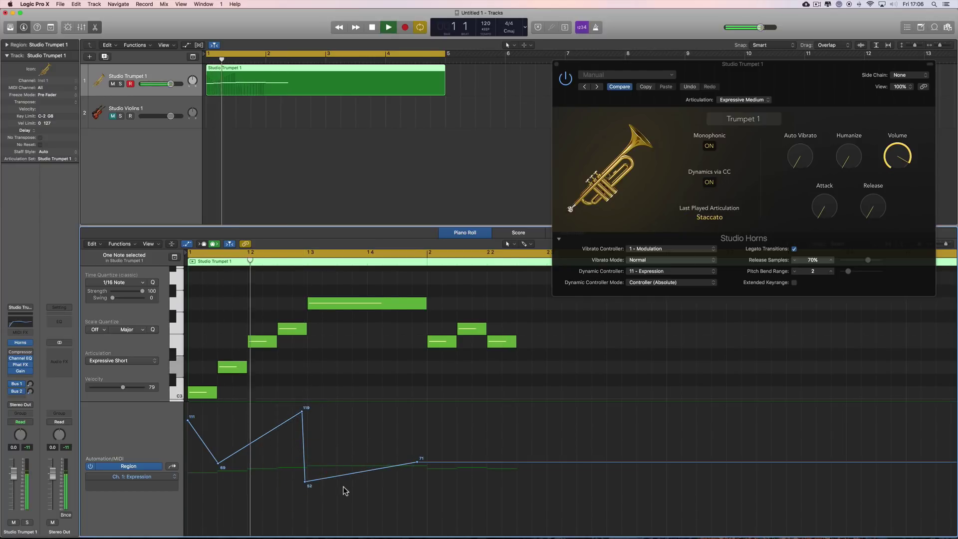
key(space)
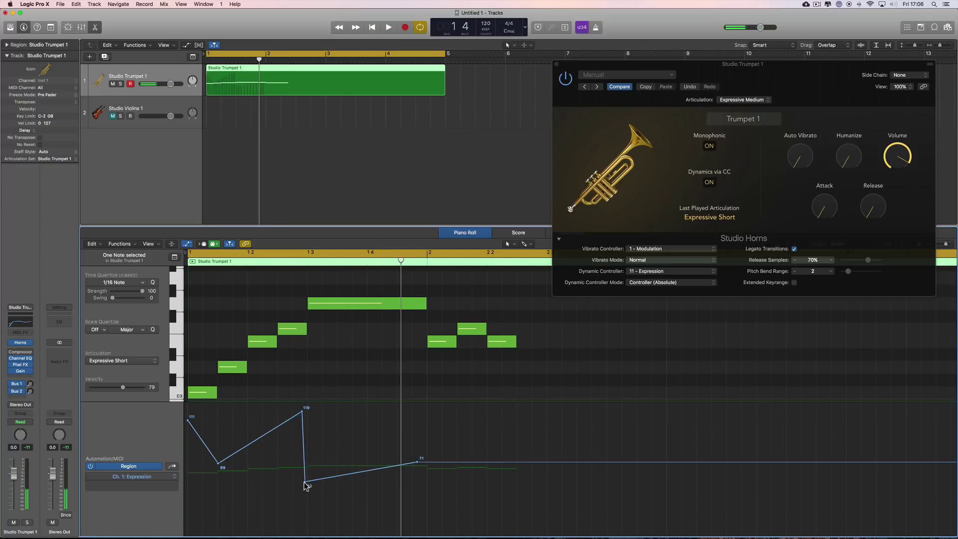
Step: Lower the expression point at the long note's start to 13 and play back the region
drag(306, 486, 299, 523)
key(space)
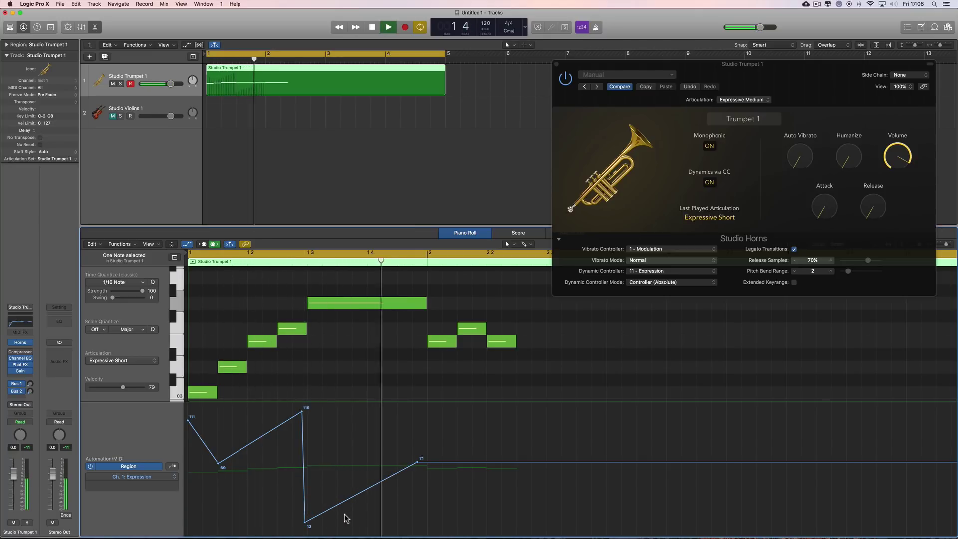
key(space)
Step: Raise the lower expression point at the long note's start to 107 and play back the region
drag(305, 521, 305, 424)
key(space)
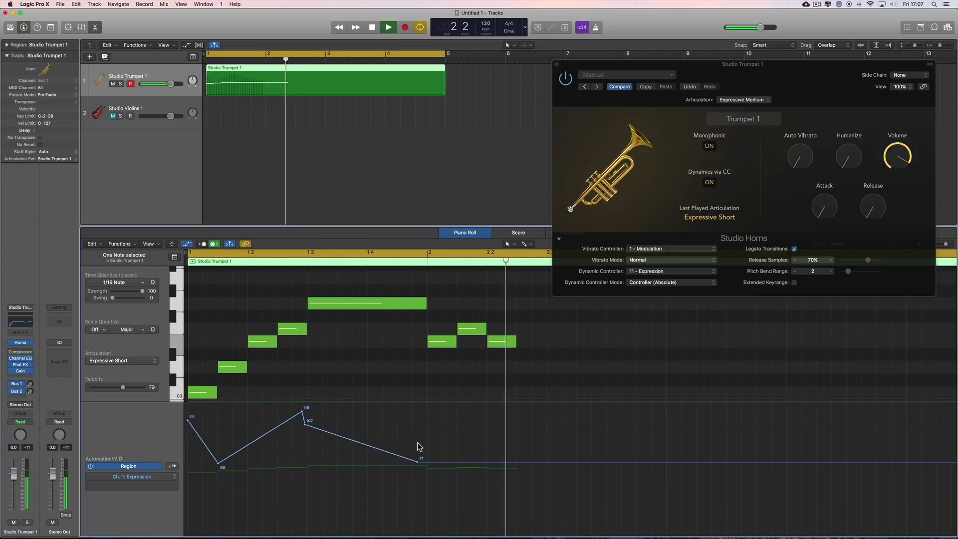
key(space)
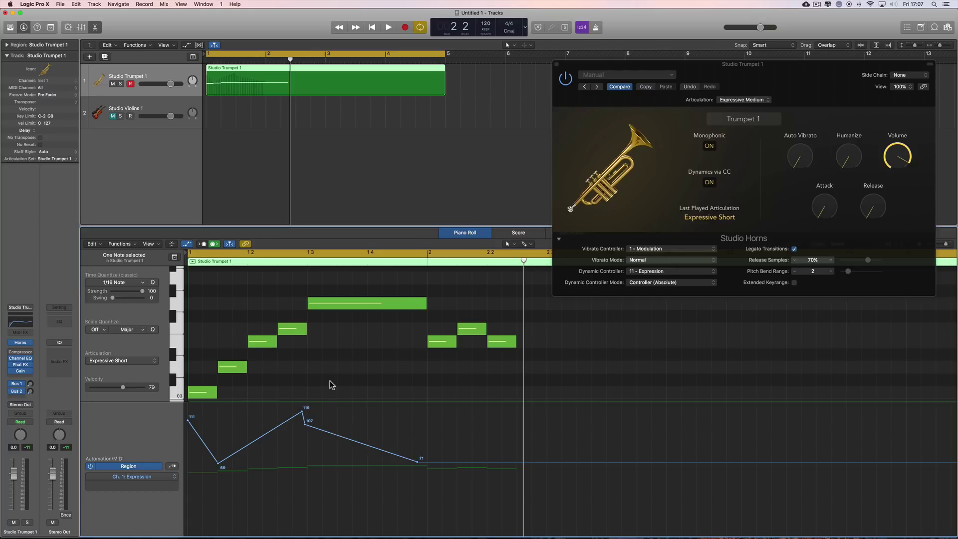
key(space)
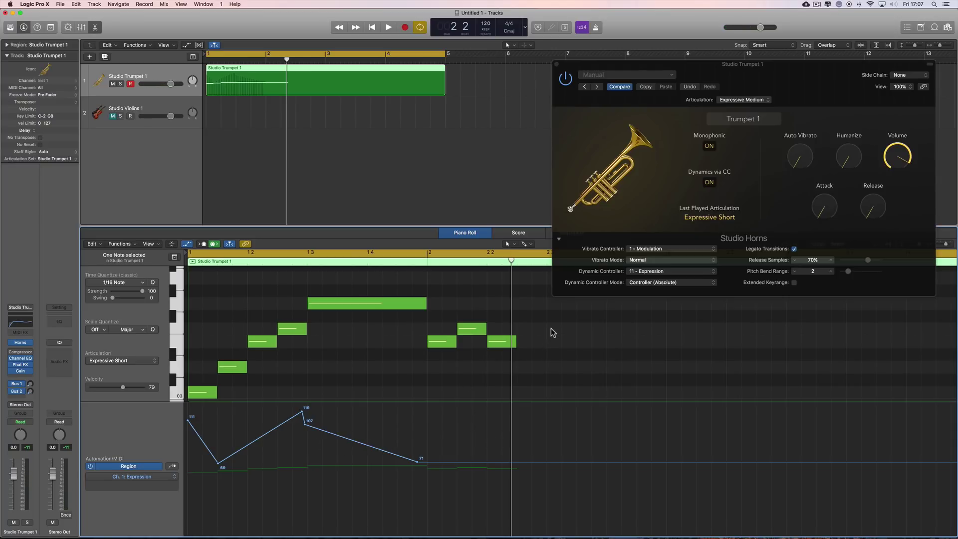
Step: Delete every note except the long one and move the long note to the start of bar 1
drag(550, 336, 189, 397)
key(Delete)
click(299, 330)
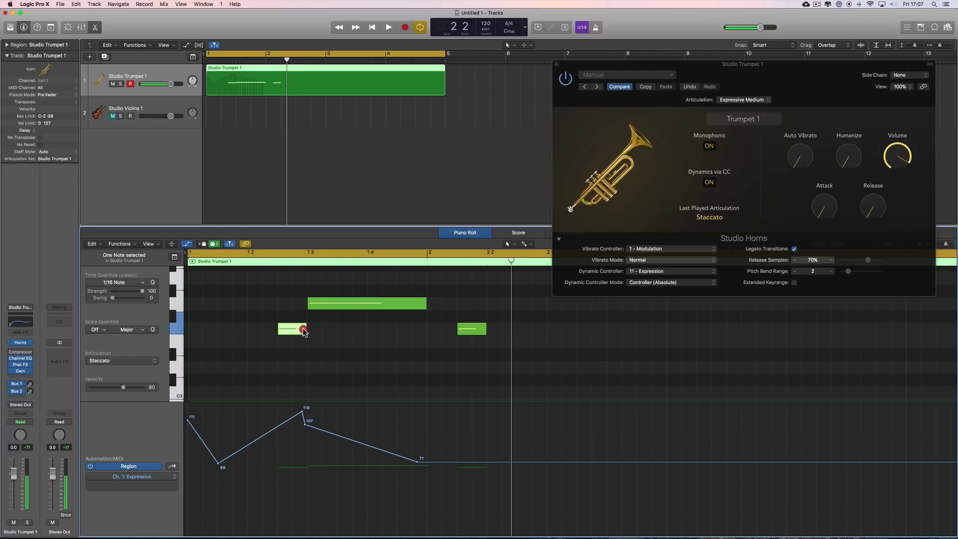
key(Delete)
click(471, 329)
key(Delete)
click(361, 305)
drag(362, 309, 242, 309)
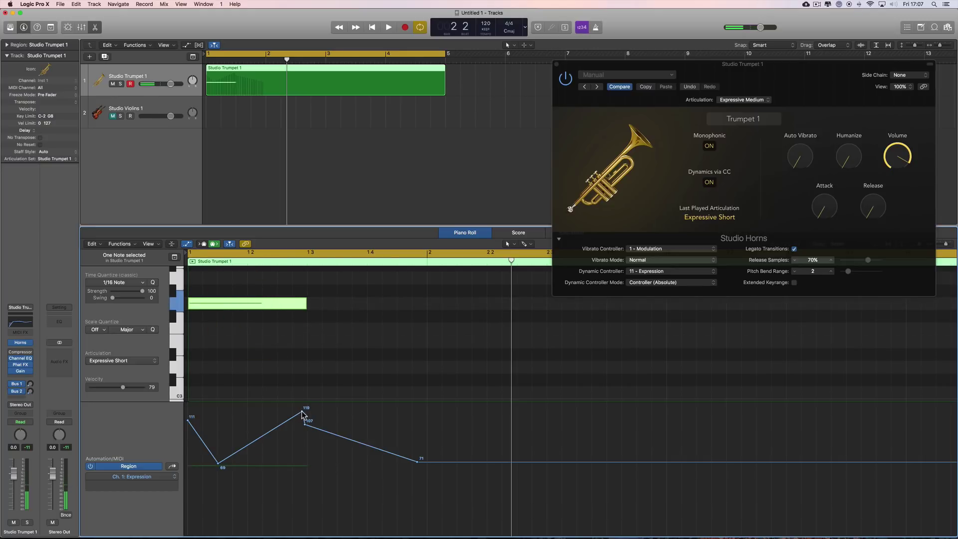
Step: Delete the two expression points around beat 3 and move the 69 point to just before beat 3
click(302, 412)
click(305, 424)
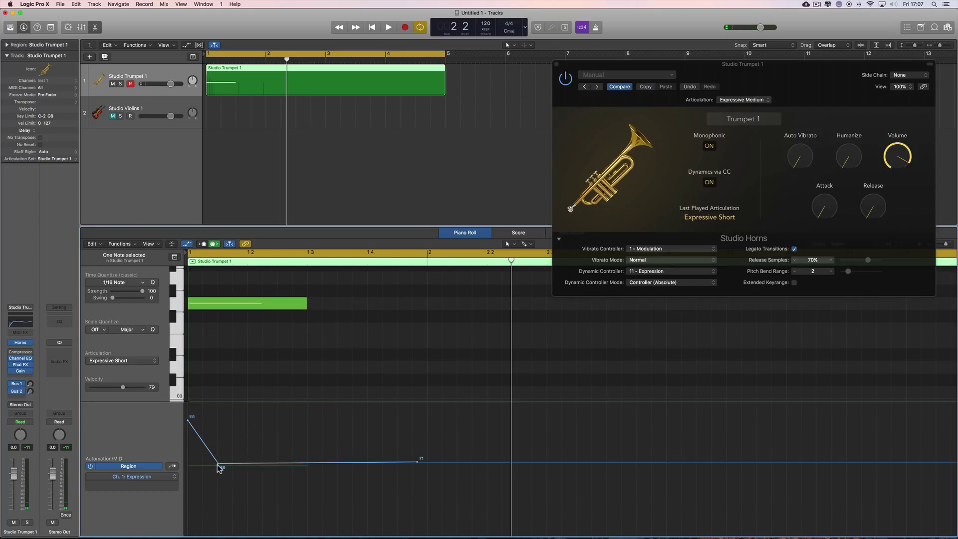
drag(219, 465, 296, 463)
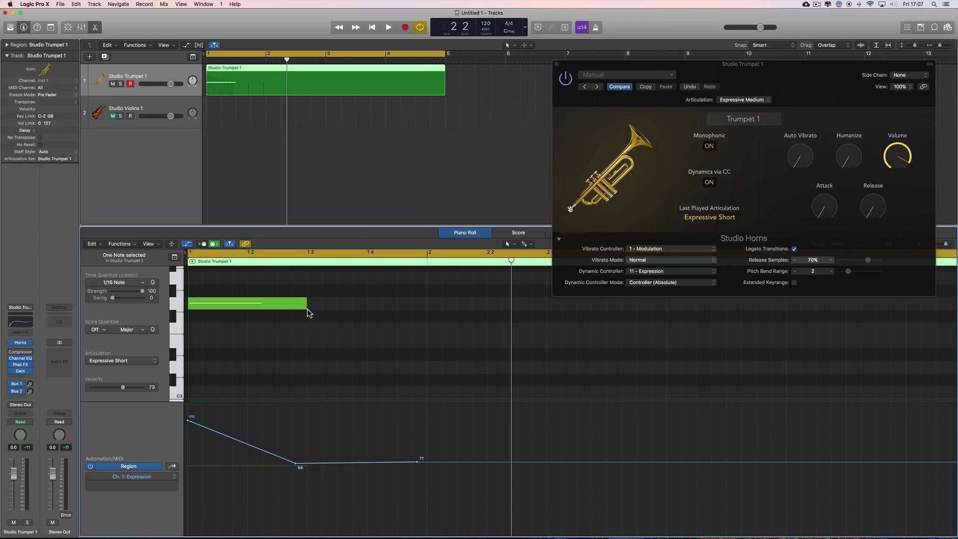
Step: Lengthen the remaining note to one full bar and set its articulation to Sustain
drag(306, 309, 426, 306)
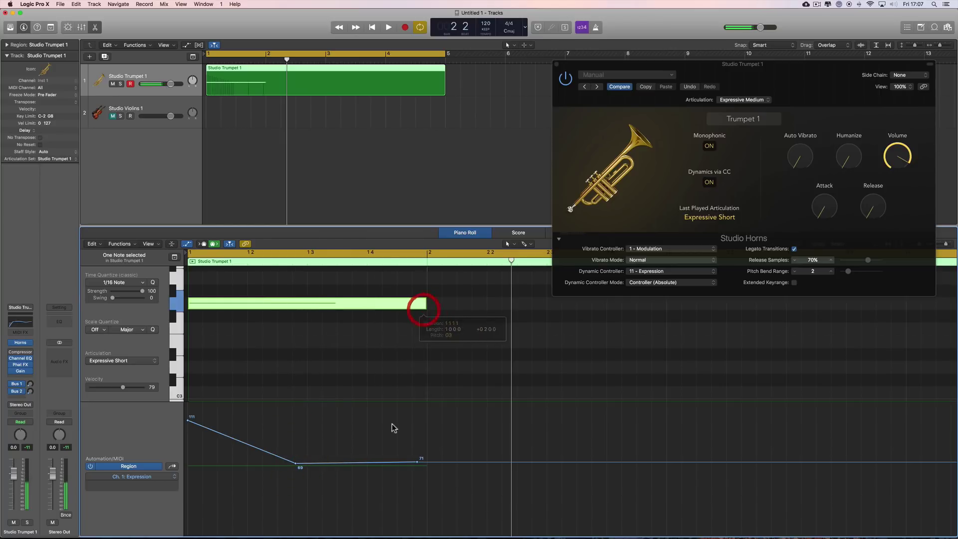
click(136, 366)
click(103, 316)
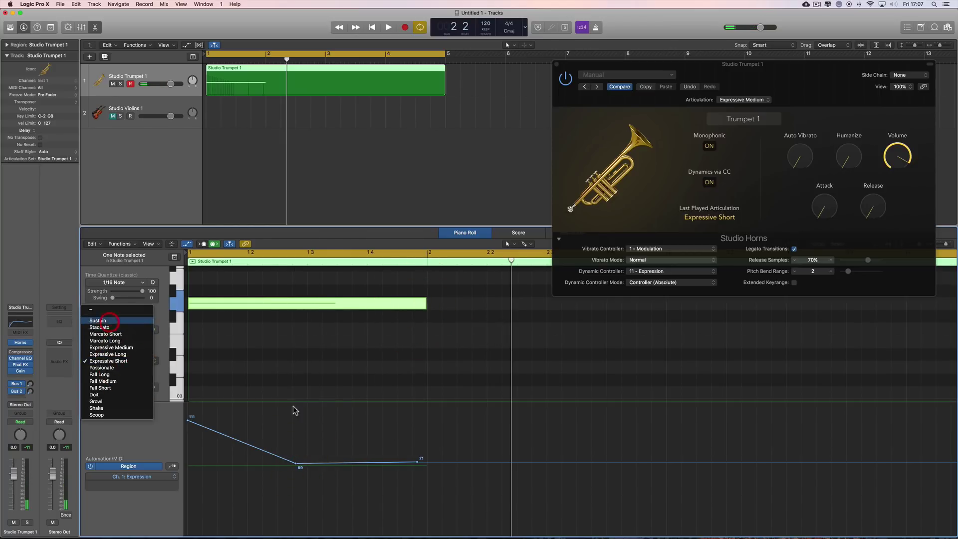
Step: Form a V-shaped expression curve with the middle point at 14 and the end point at 118, and play it back
drag(418, 464, 418, 414)
drag(298, 468, 297, 526)
key(space)
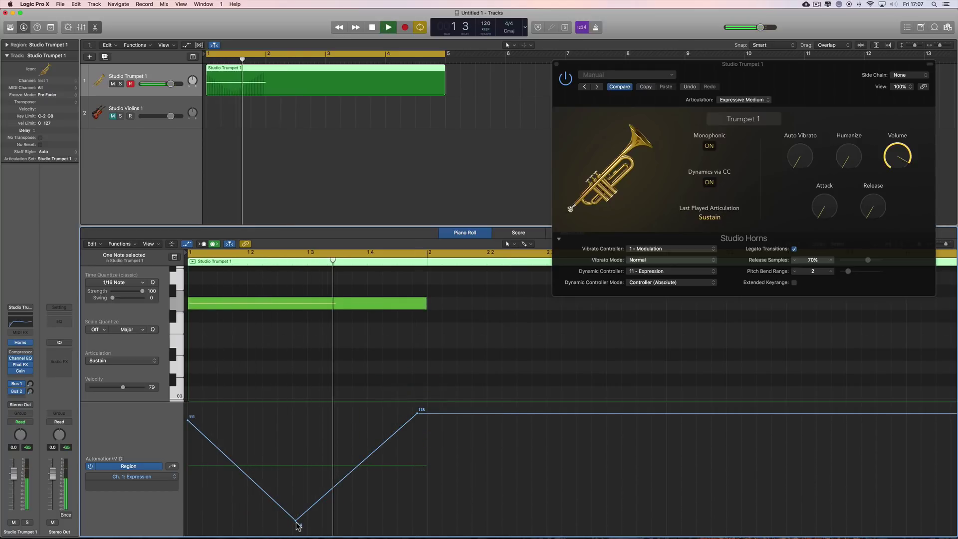
key(space)
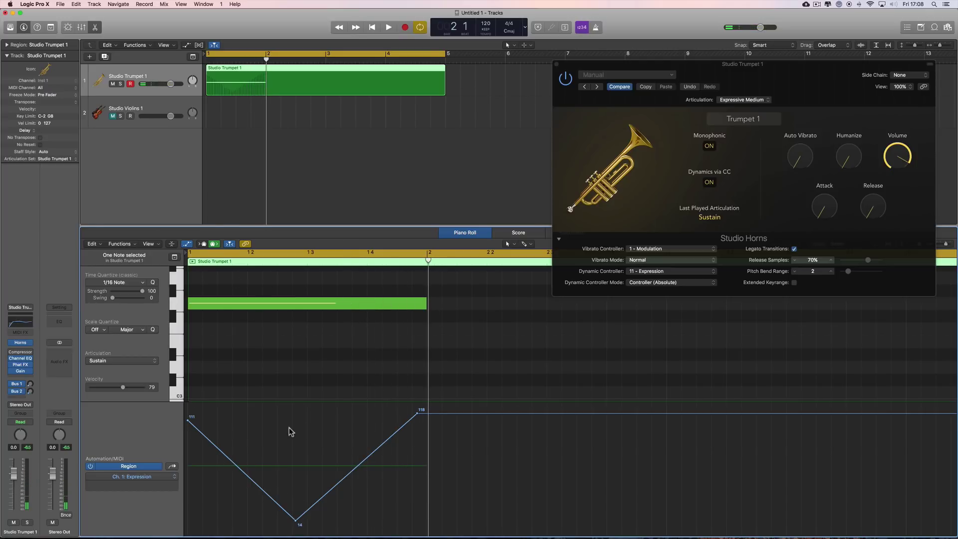
Step: Invert the expression curve into a peak with points at 11, 124 and 10, and play it back
drag(189, 423, 188, 525)
drag(296, 522, 296, 407)
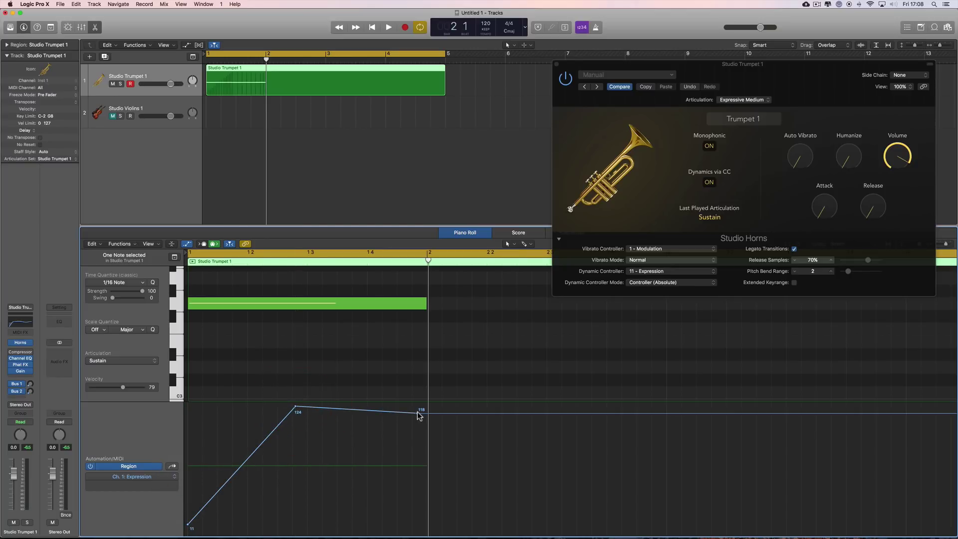
drag(418, 415, 419, 524)
key(space)
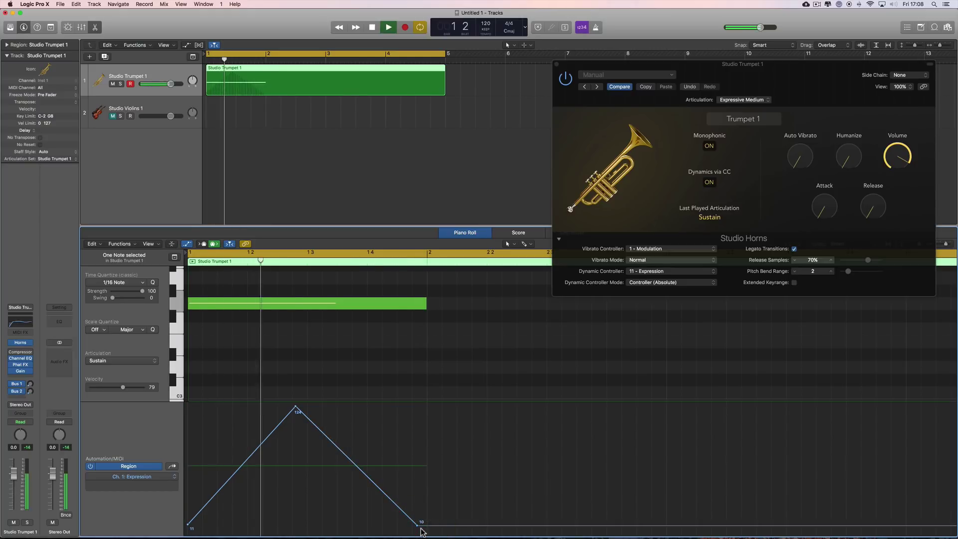
key(space)
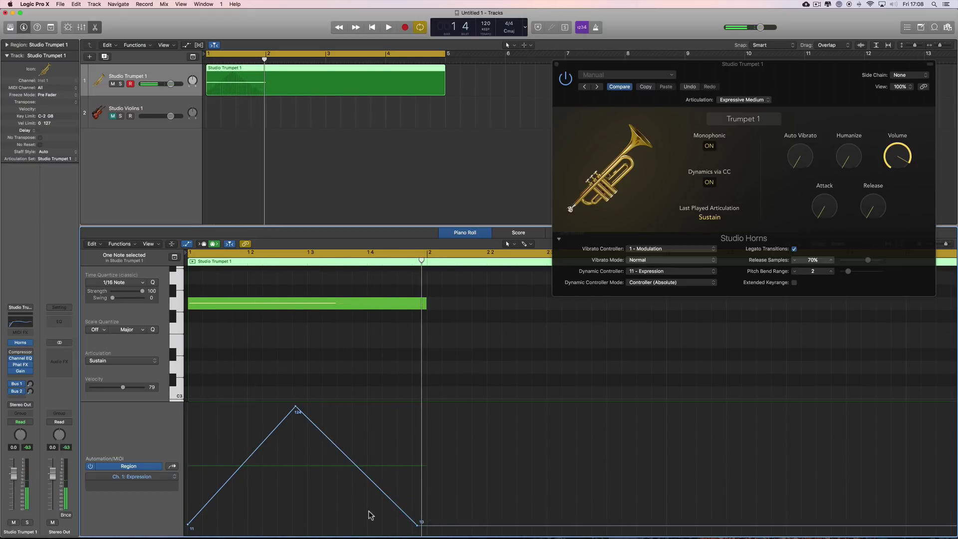
Step: Set the note's articulation to Expressive Medium and play it back
click(128, 360)
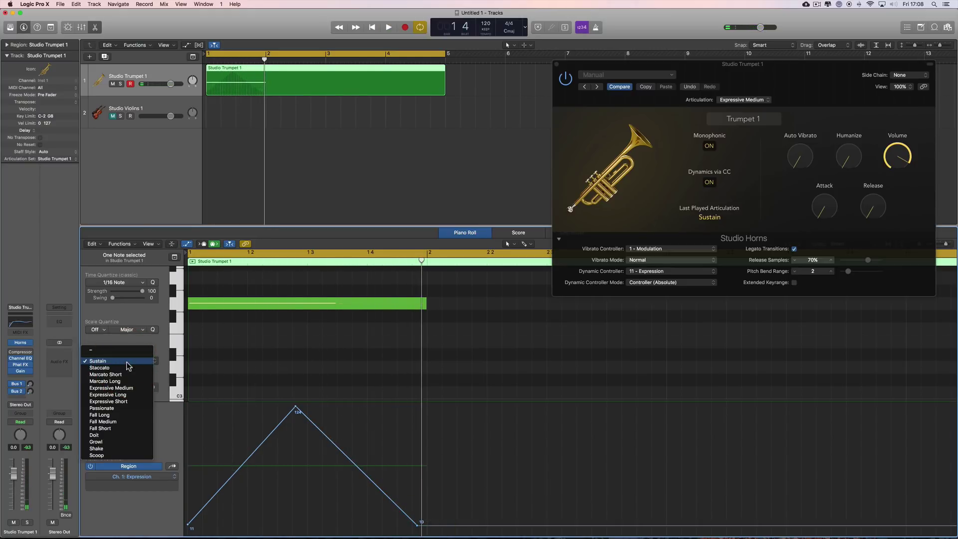
click(129, 388)
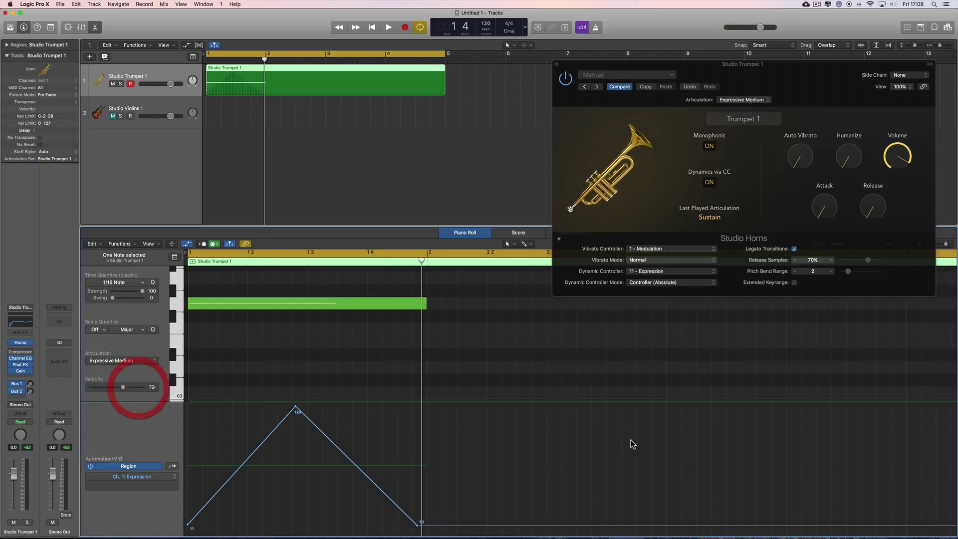
key(space)
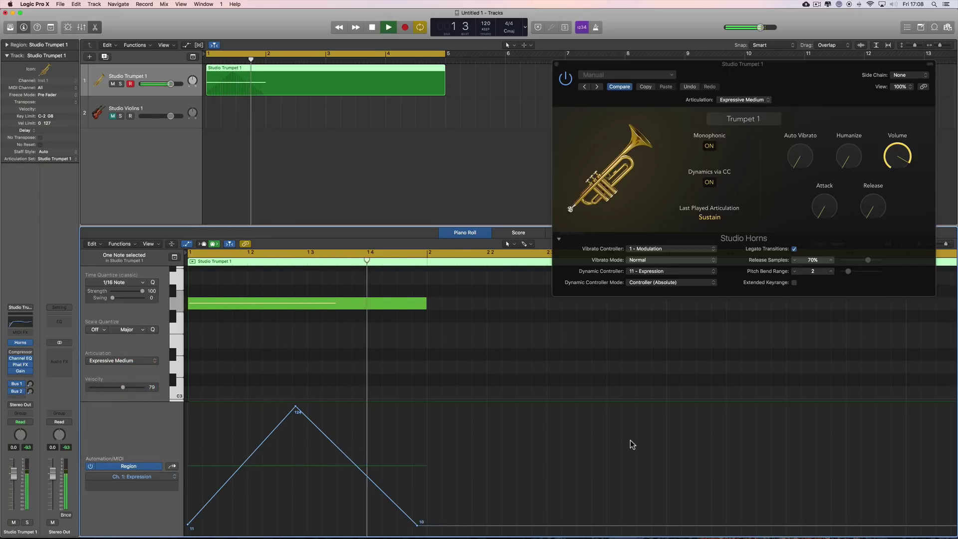
Step: Try the Expressive Long and Passionate articulations on the note and play it back
click(127, 365)
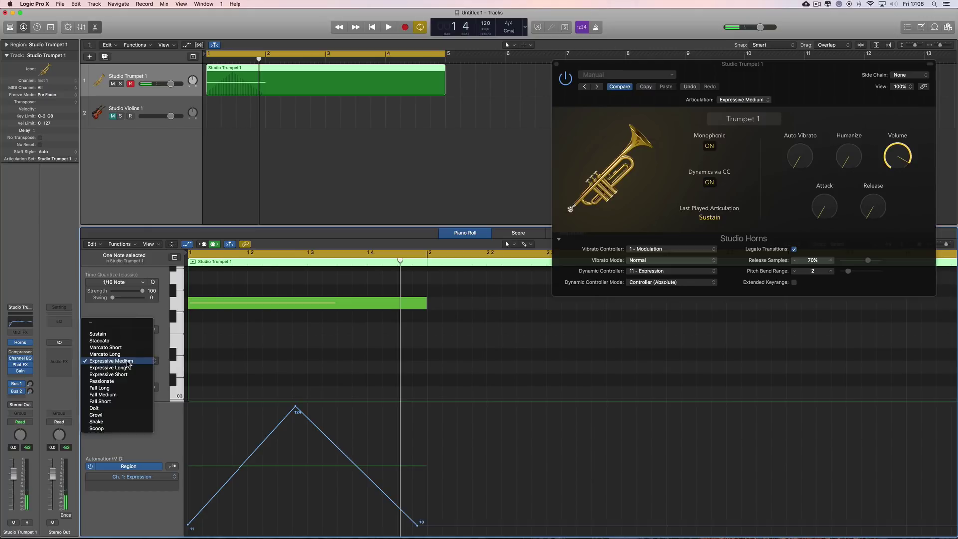
click(126, 367)
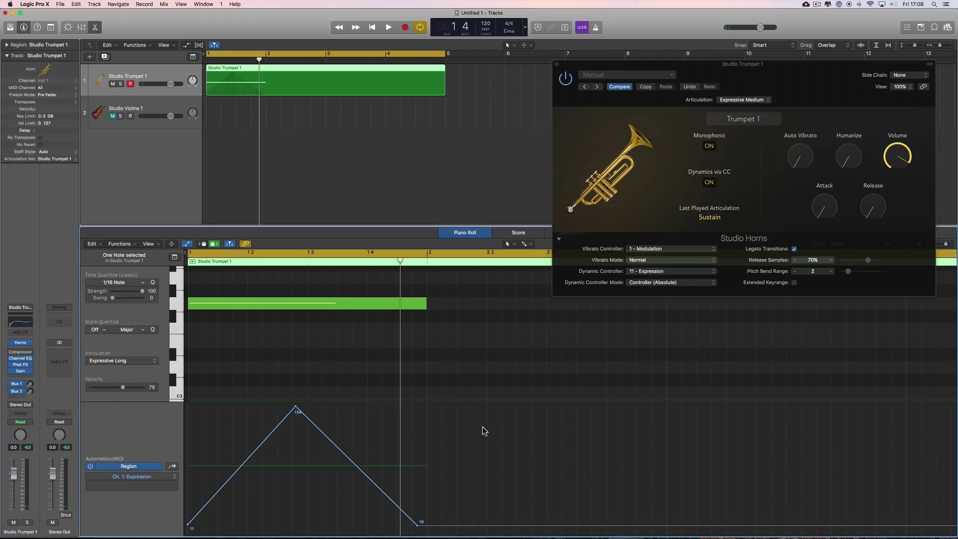
click(127, 361)
click(115, 375)
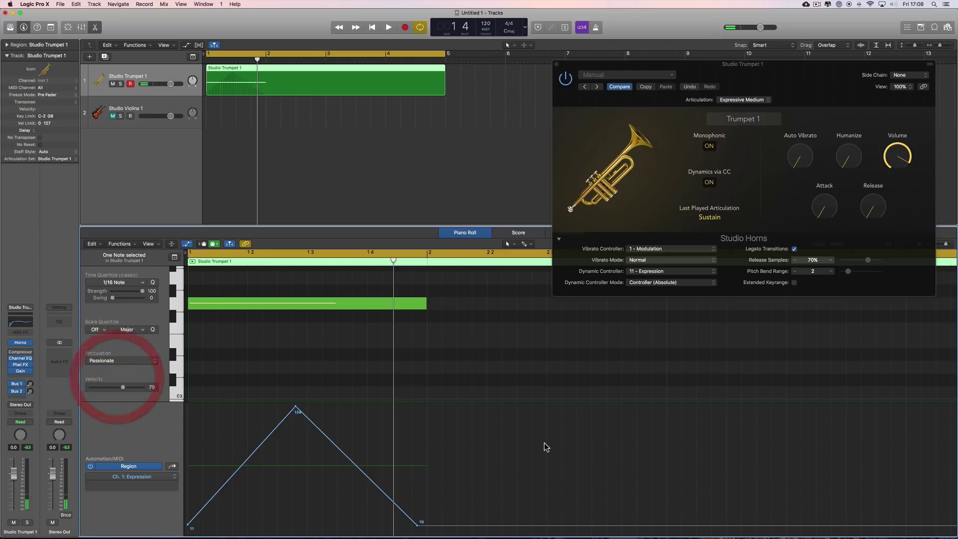
key(space)
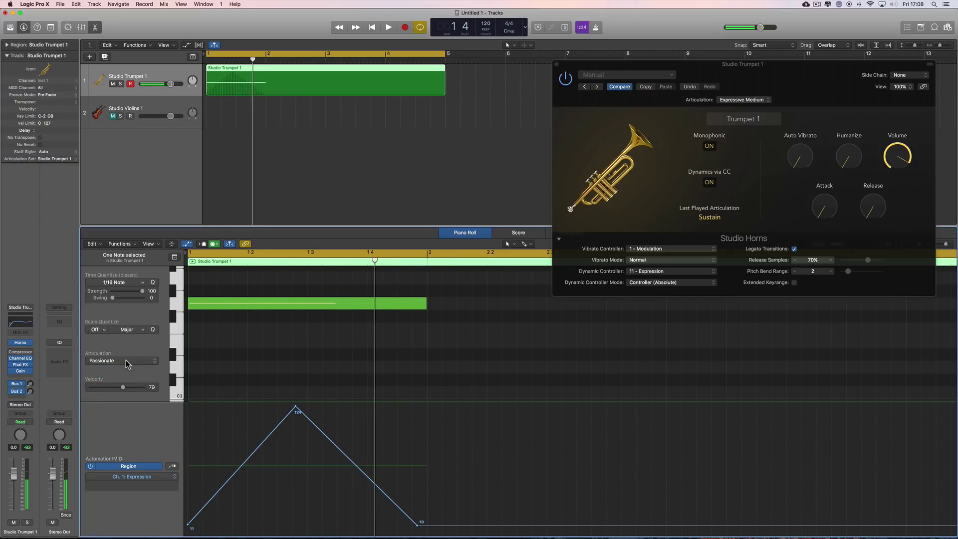
Step: Set the note's articulation to Marcato Long and play it back
click(121, 361)
click(118, 335)
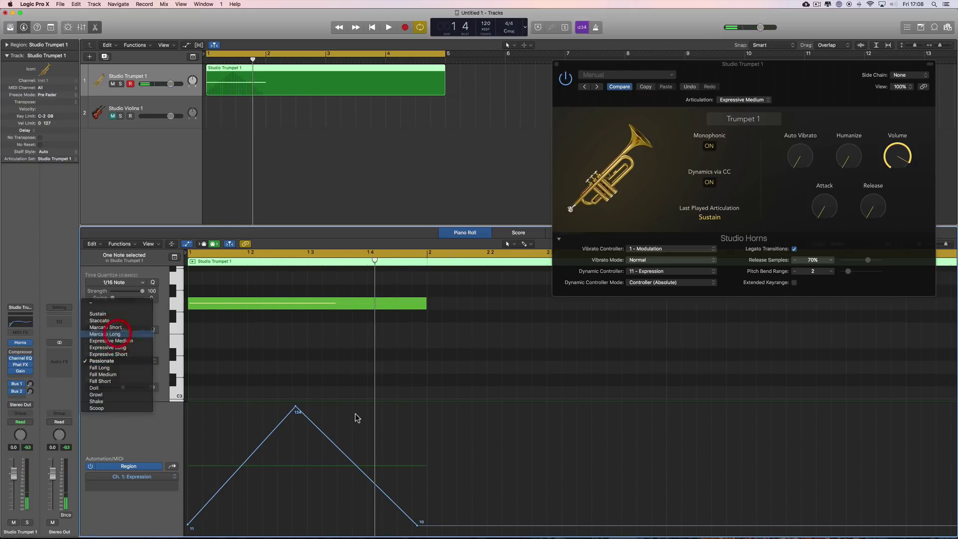
key(space)
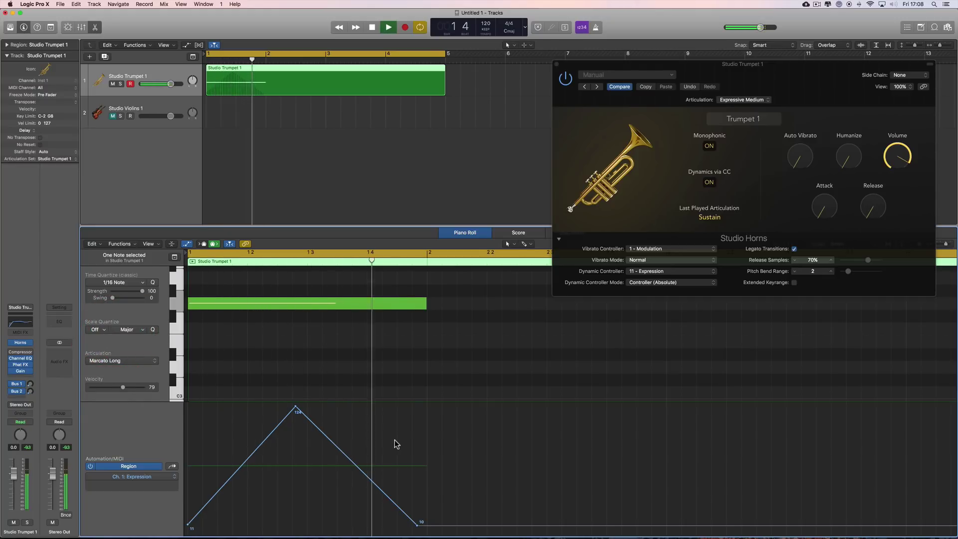
key(space)
Step: Delete the middle peak point of the expression curve and play back the note at the low level
double_click(296, 407)
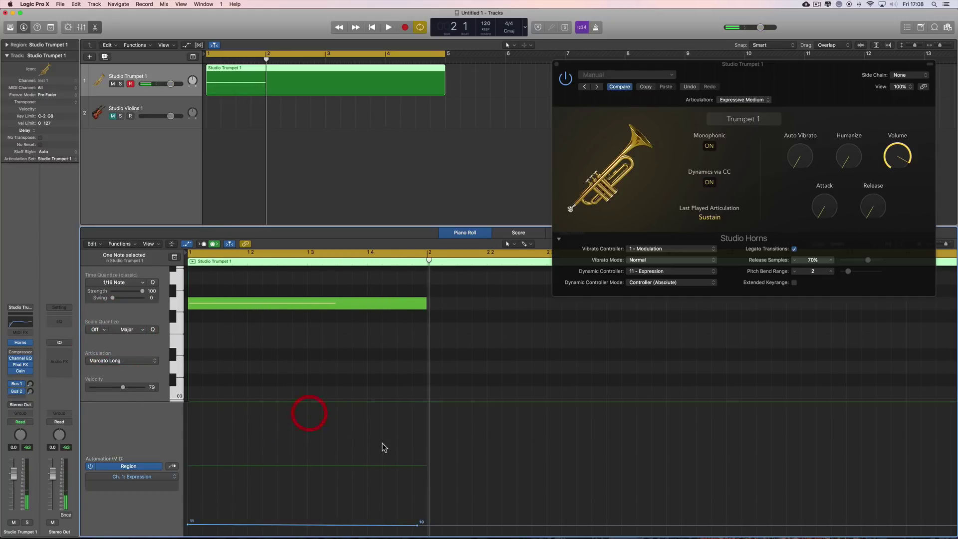
key(space)
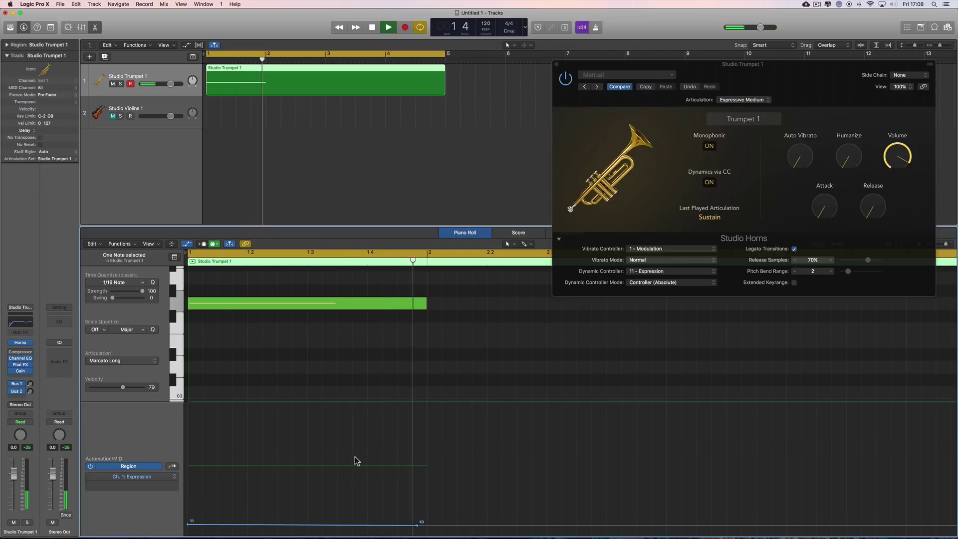
key(space)
Step: Raise the whole expression line to 84 at its start and 83 at its end, and play back the note
drag(242, 523, 248, 449)
key(space)
key(space)
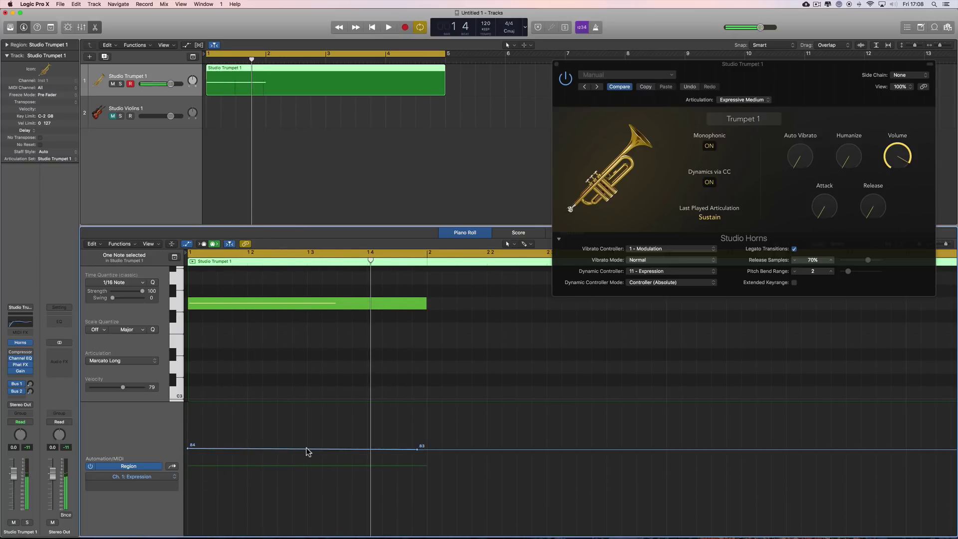
Step: Add an expression point of 117 near beat 3, lower the start to 40 and the end to 14, and play back the note
drag(307, 450, 307, 414)
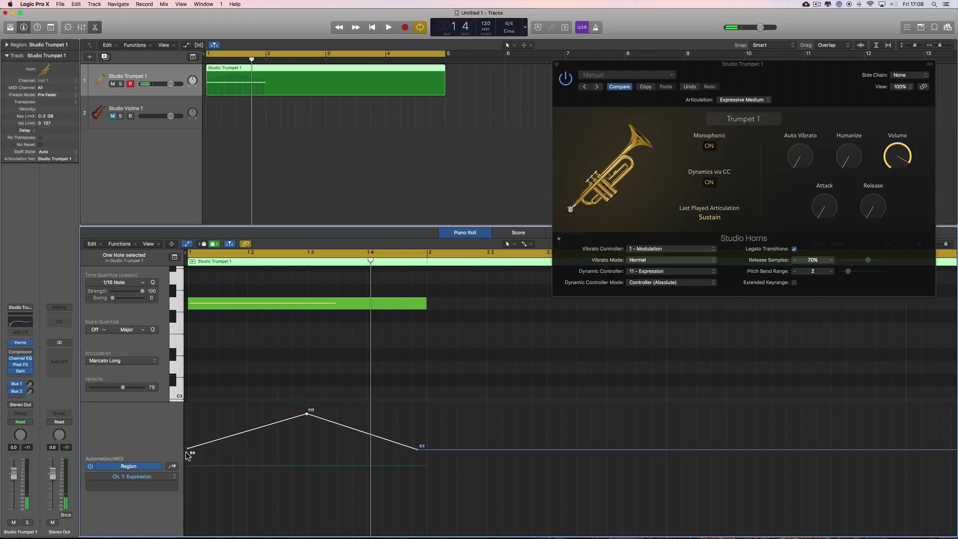
drag(188, 452, 188, 494)
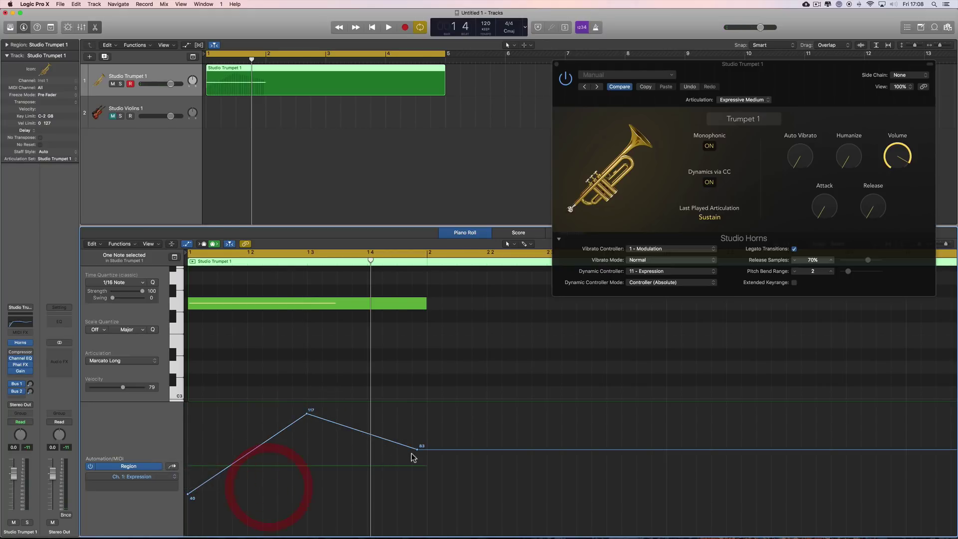
drag(417, 451, 418, 522)
key(space)
key(space)
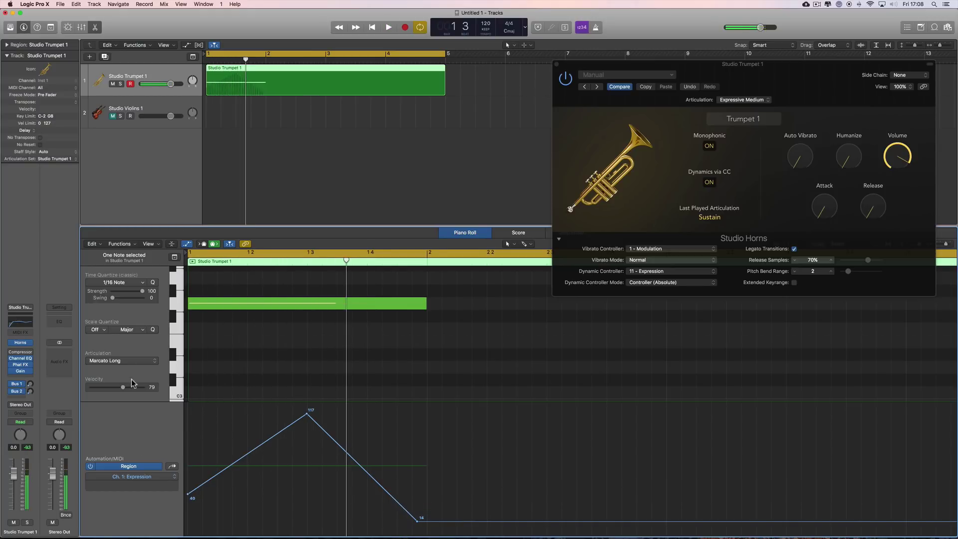
Step: Raise the end point of the trumpet note's expression curve slightly to about 28
click(121, 361)
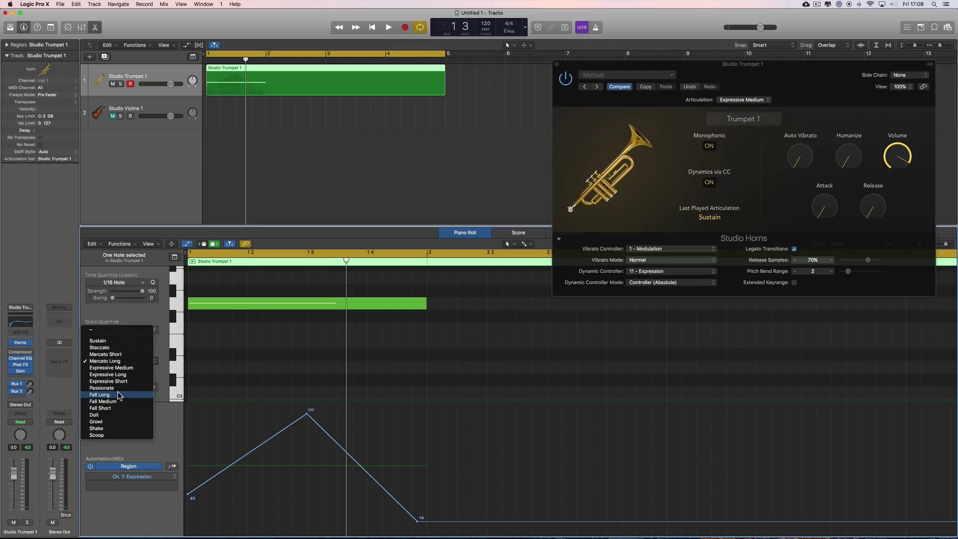
click(415, 524)
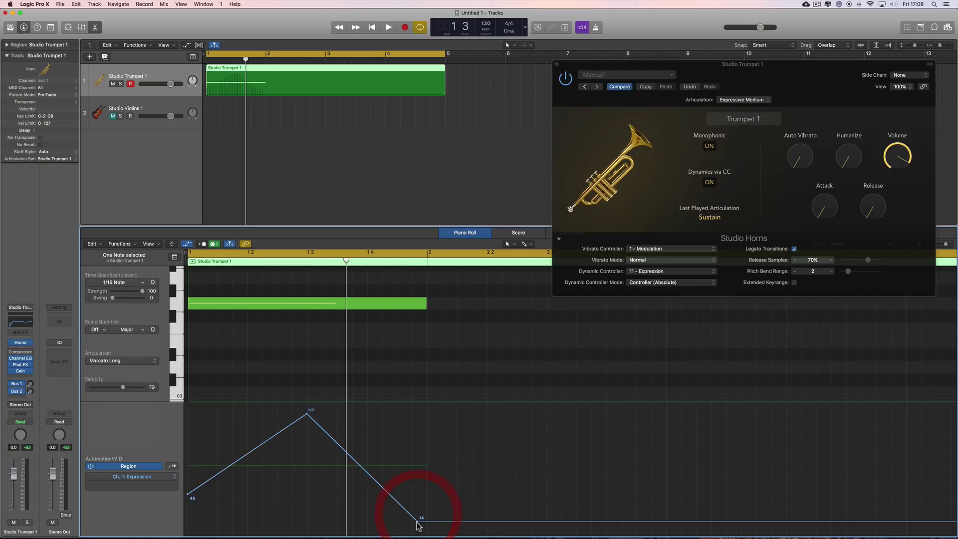
drag(418, 525, 421, 509)
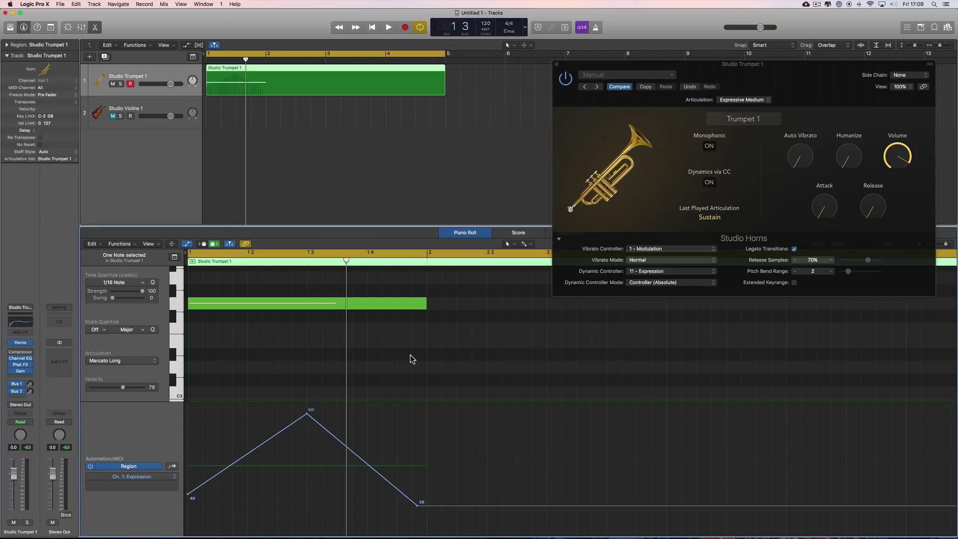
Step: Undo the earlier note, articulation and expression edits back to the multi-note melody with its five-point expression curve
key(super+z)
key(super+z)
key(super+z)
key(super+z)
key(super+z)
key(super+z)
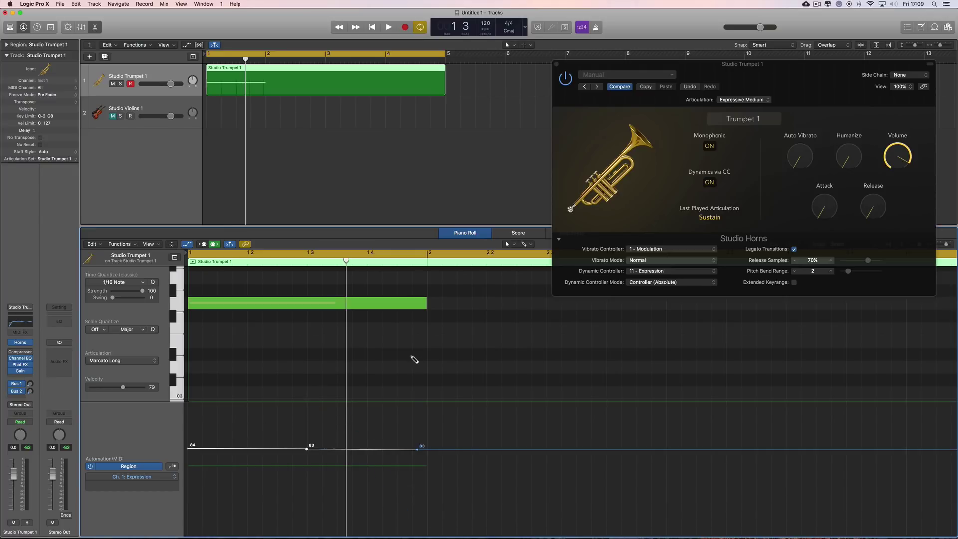
key(super+shift+z)
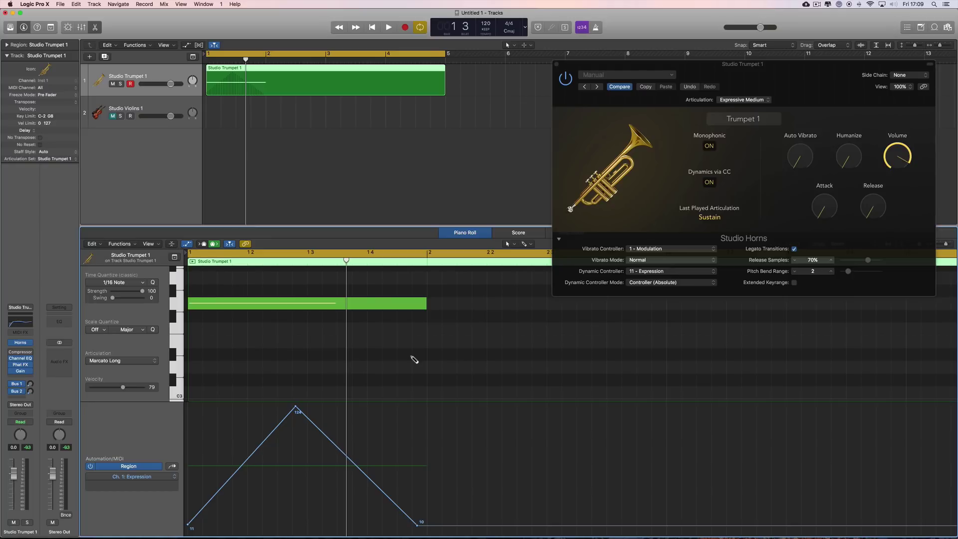
key(super+shift+z)
key(super+shift+z)
key(super+shift+z)
key(super+shift+z)
key(super+shift+z)
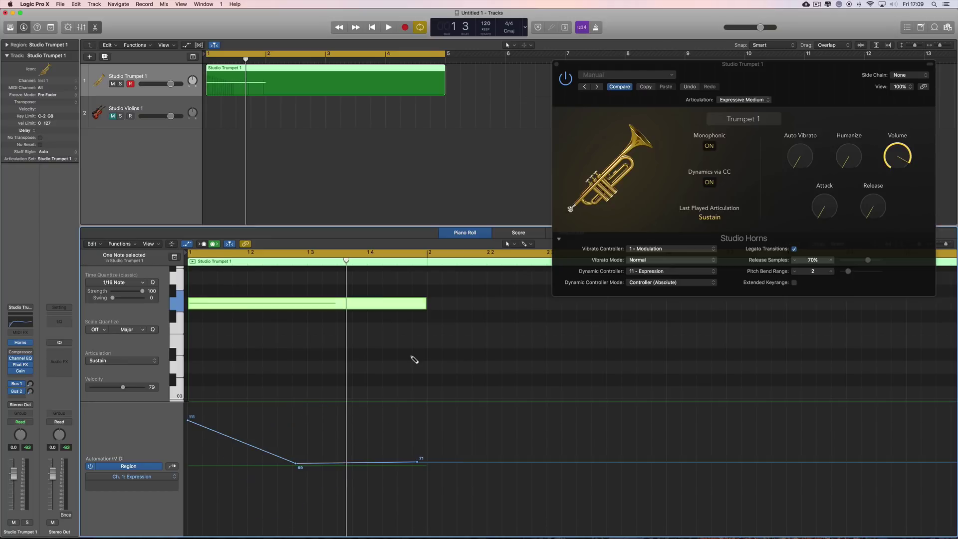
key(super+shift+z)
key(super+shift+z)
key(super+shift+z)
key(super+shift+z)
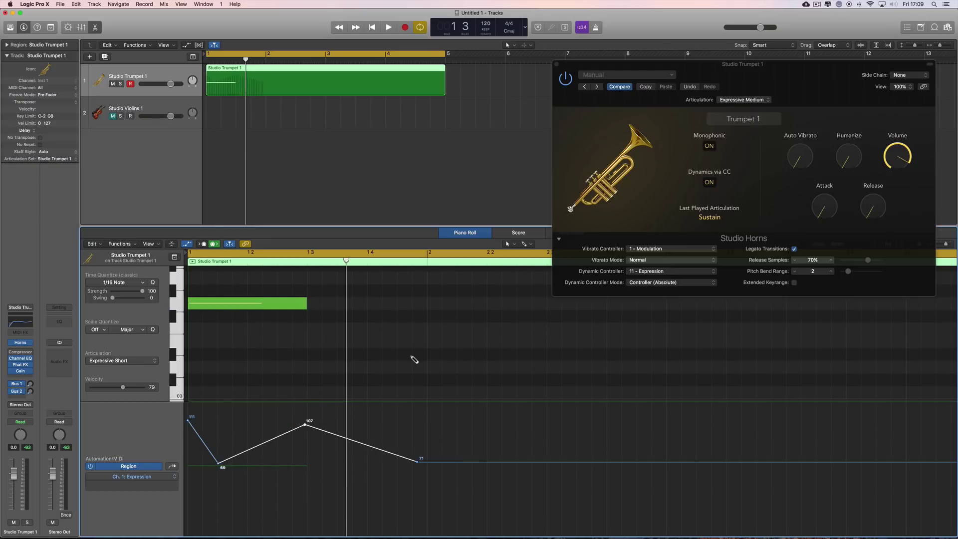
key(super+shift+z)
key(super+shift+z)
key(super+shift+z)
key(super+shift+z)
key(super+shift+z)
key(super+shift+z)
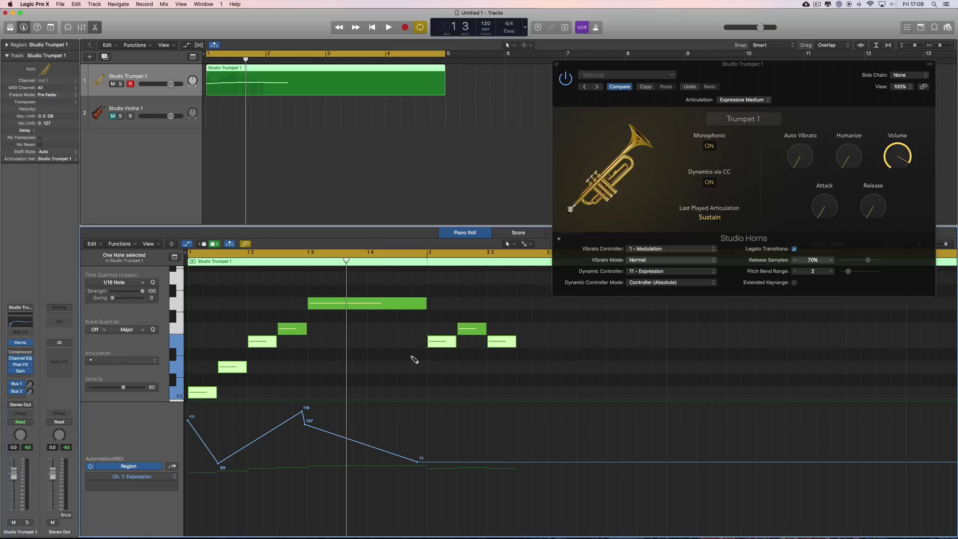
Step: Play back the restored melody and move the trumpet instrument window aside
key(space)
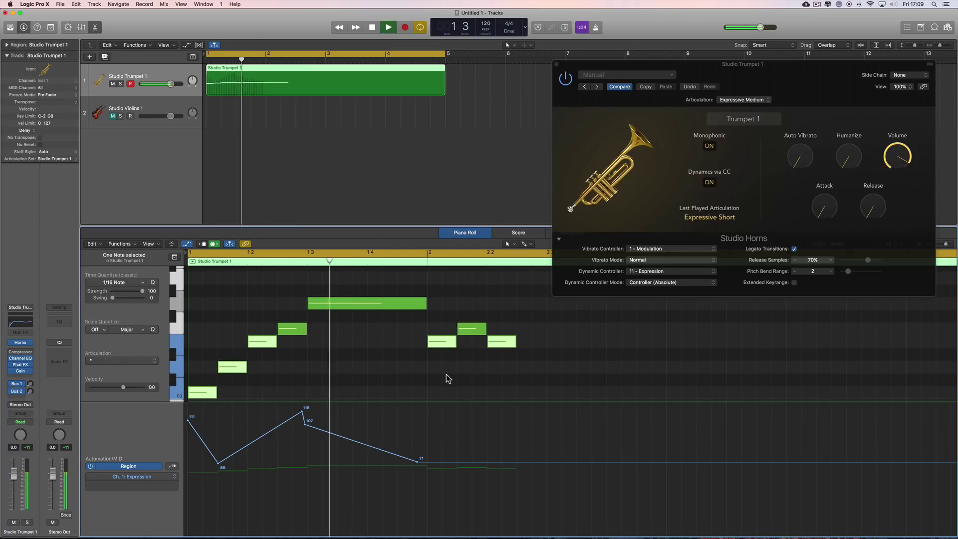
key(space)
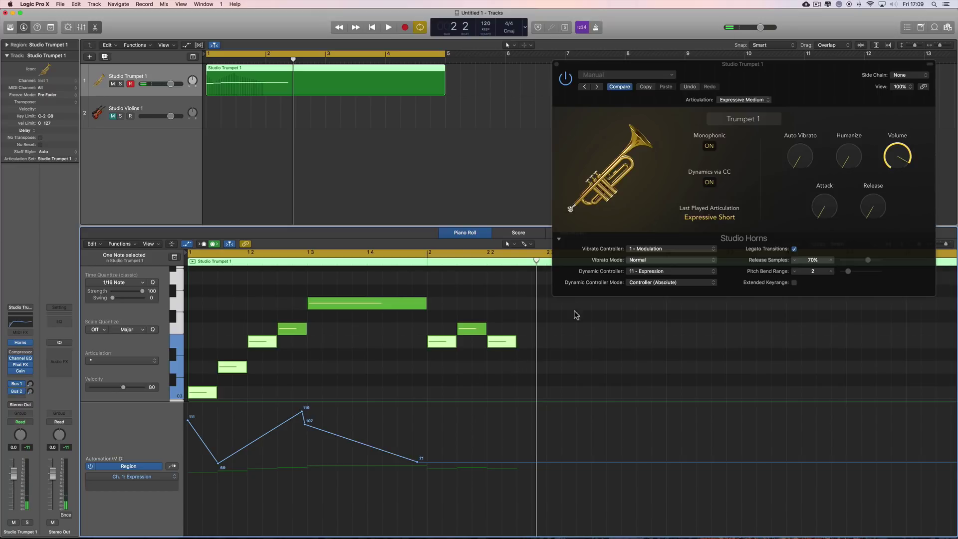
drag(592, 65, 697, 62)
key(space)
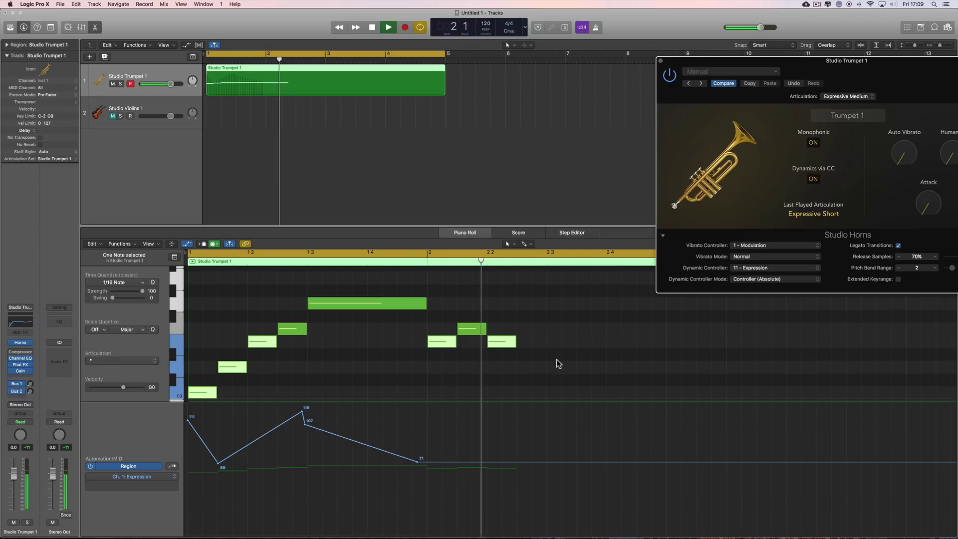
key(space)
Step: Lengthen the last note to beat 3 of bar 2, then add a two-beat G3 there and a full-bar C3 at bar 3
click(519, 360)
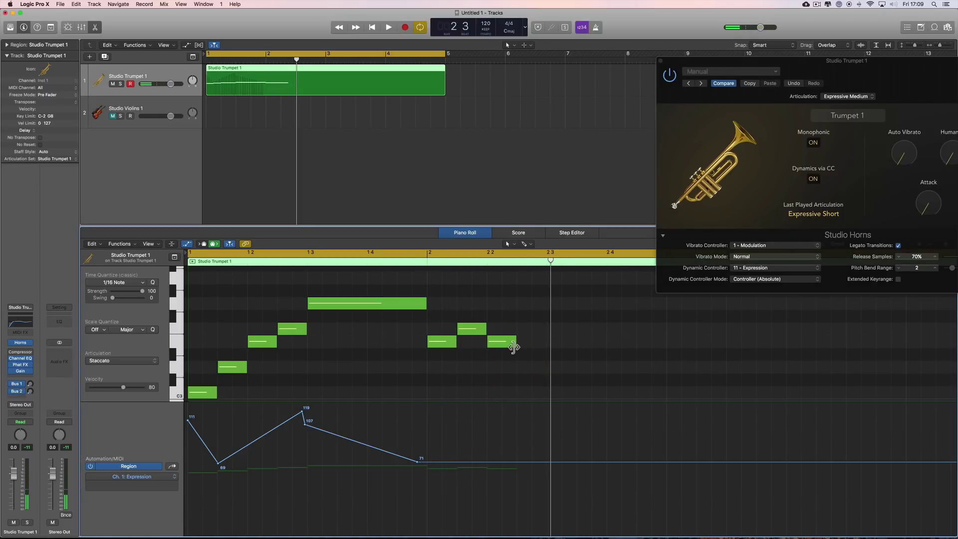
drag(516, 346, 546, 346)
right_click(553, 348)
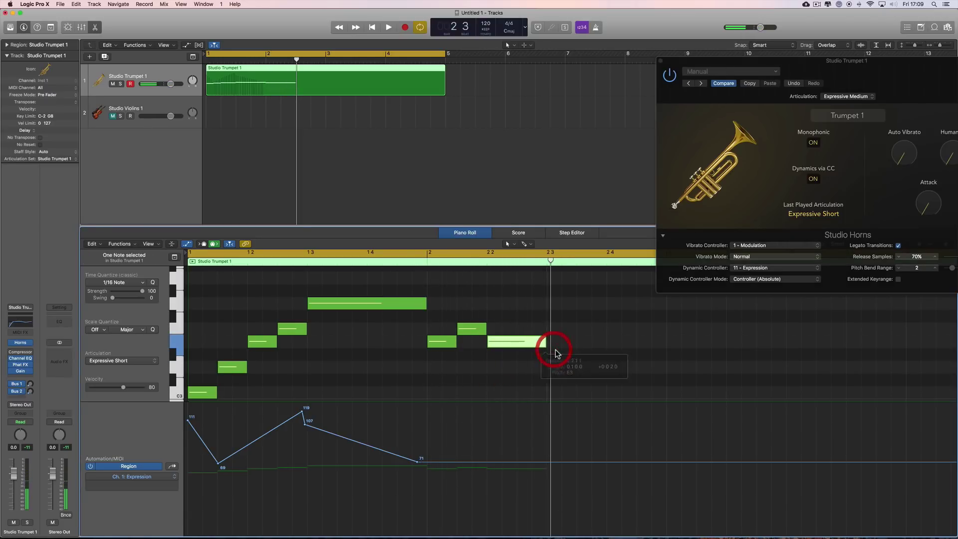
key(Escape)
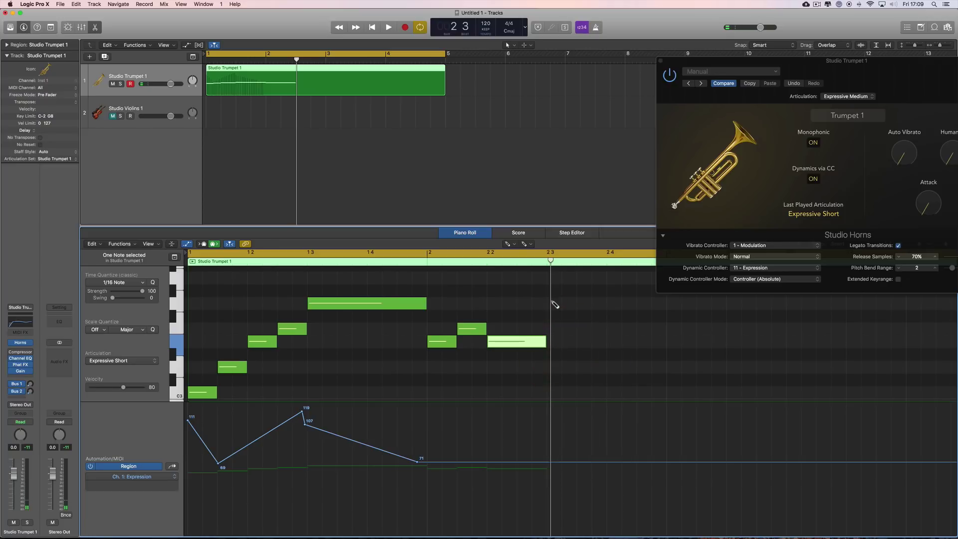
click(552, 304)
mouse_move(606, 310)
mouse_down()
mouse_move(663, 306)
mouse_move(674, 389)
mouse_move(709, 392)
mouse_up()
drag(786, 393, 905, 394)
Step: Play back the extended melody and return to the pointer tool
key(space)
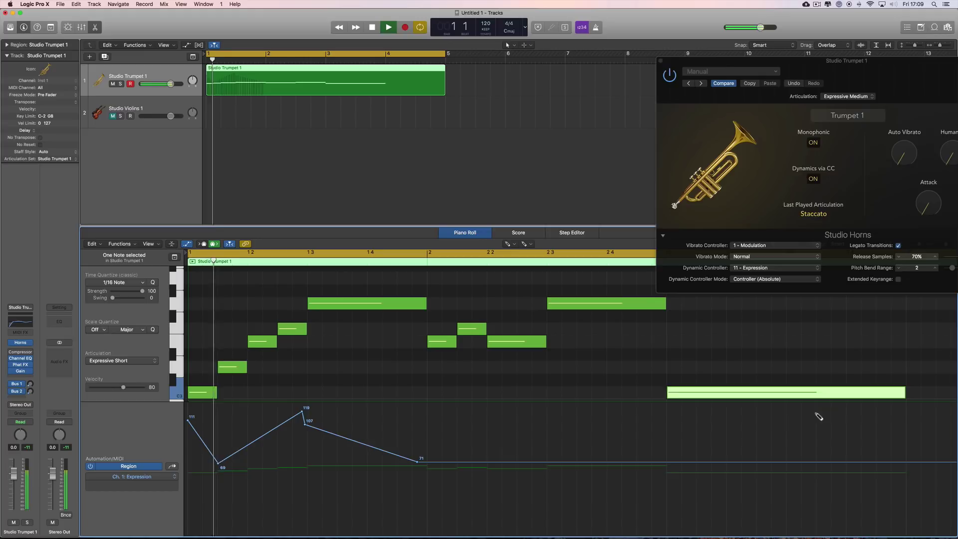
key(t)
click(617, 346)
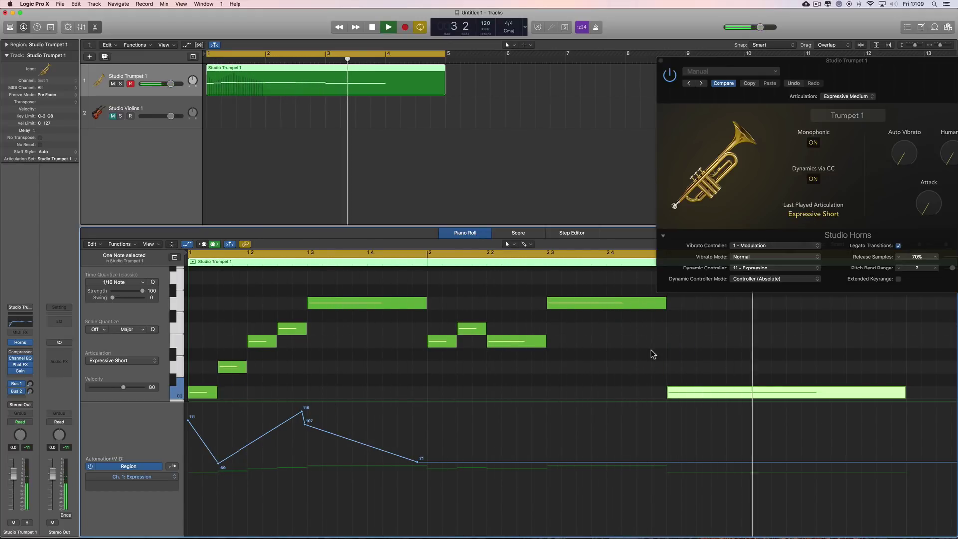
key(space)
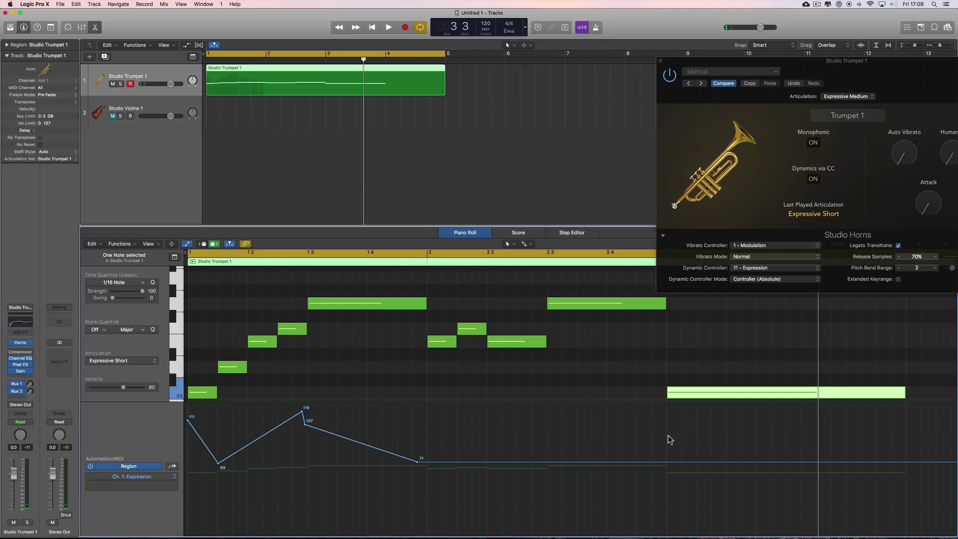
Step: Lower the last expression point, at 1 4 4 79, to 70 and play back the melody
drag(419, 466, 418, 465)
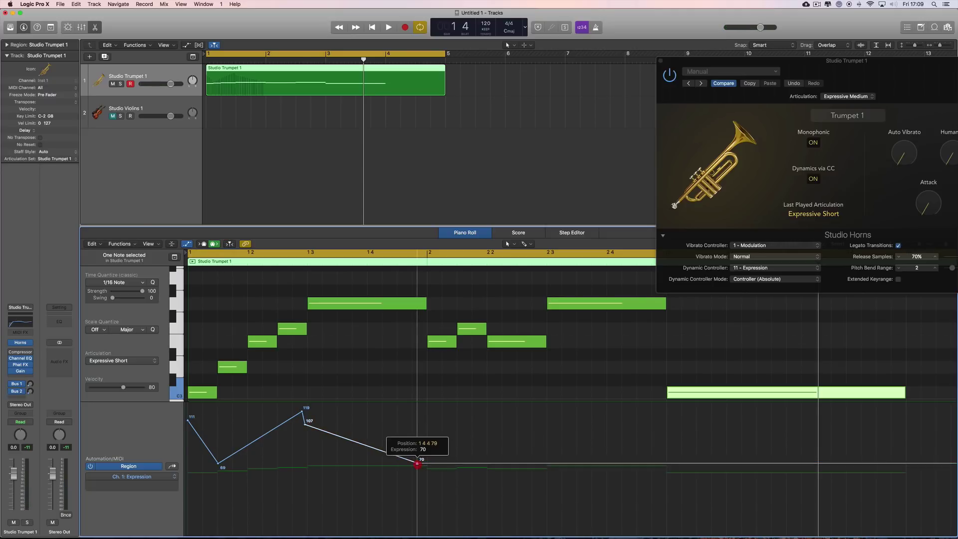
key(space)
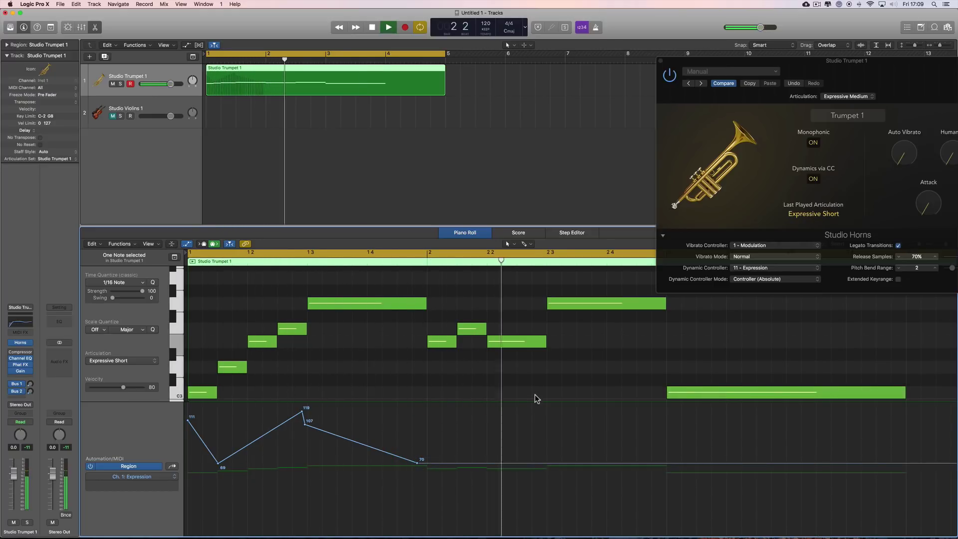
key(space)
Step: Add expression points of 110, 103 and 92 around the start of bar 2 and play back the melody
drag(425, 465, 457, 485)
key(space)
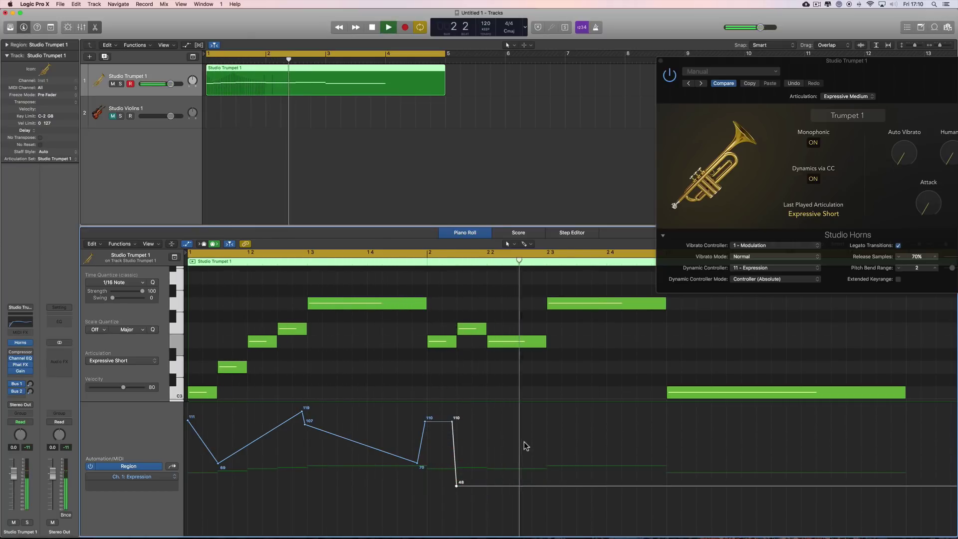
drag(458, 486, 456, 464)
click(452, 423)
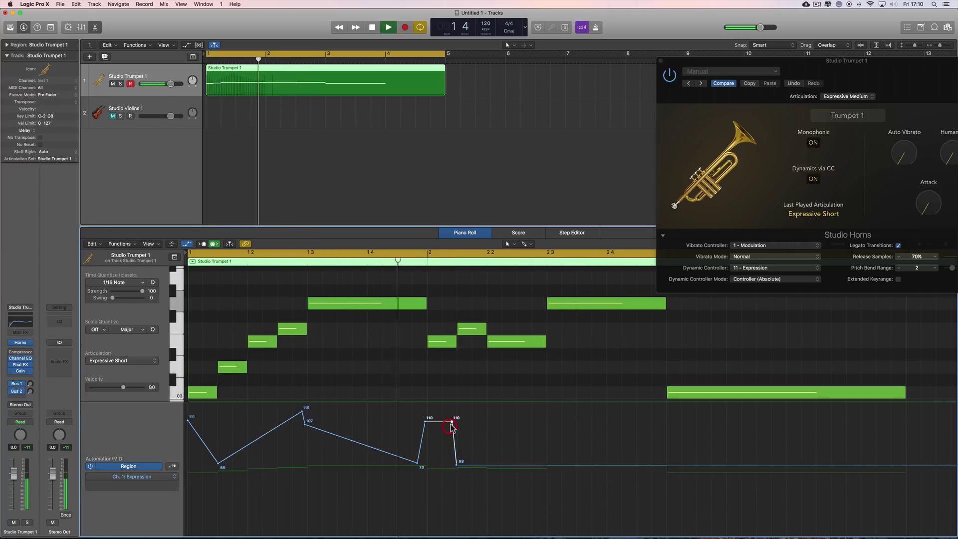
drag(456, 465, 460, 444)
key(space)
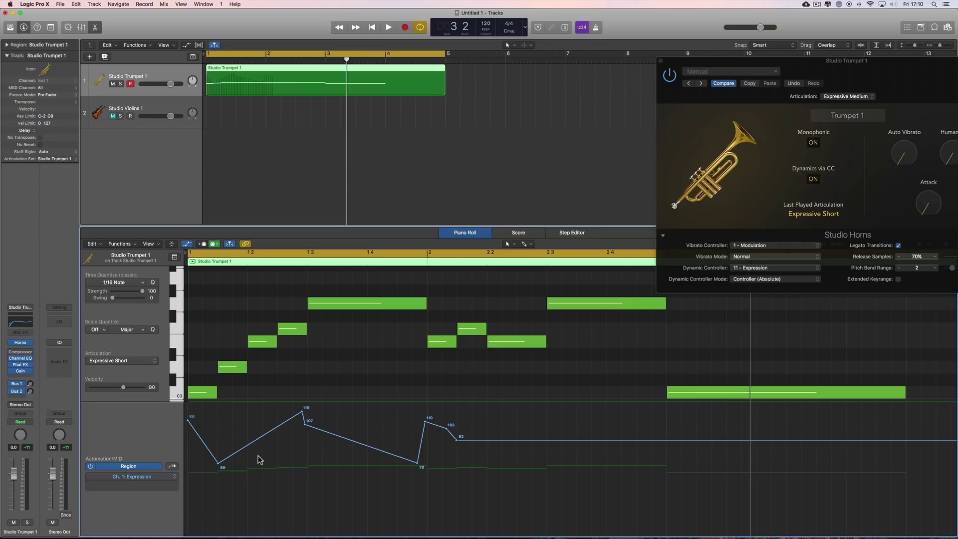
Step: Switch the region automation to Modulation, add a point at the start, raise it to about 125, and play back the melody
click(148, 477)
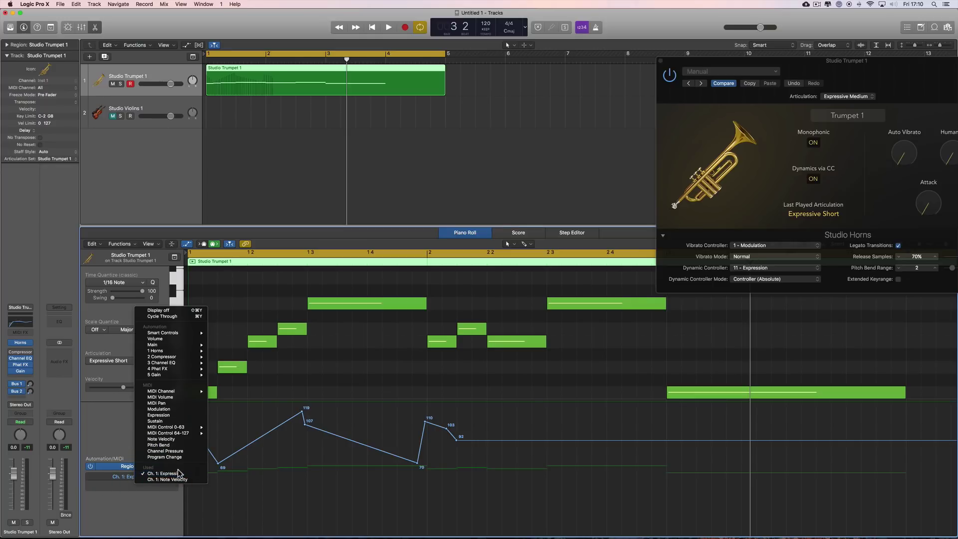
click(165, 410)
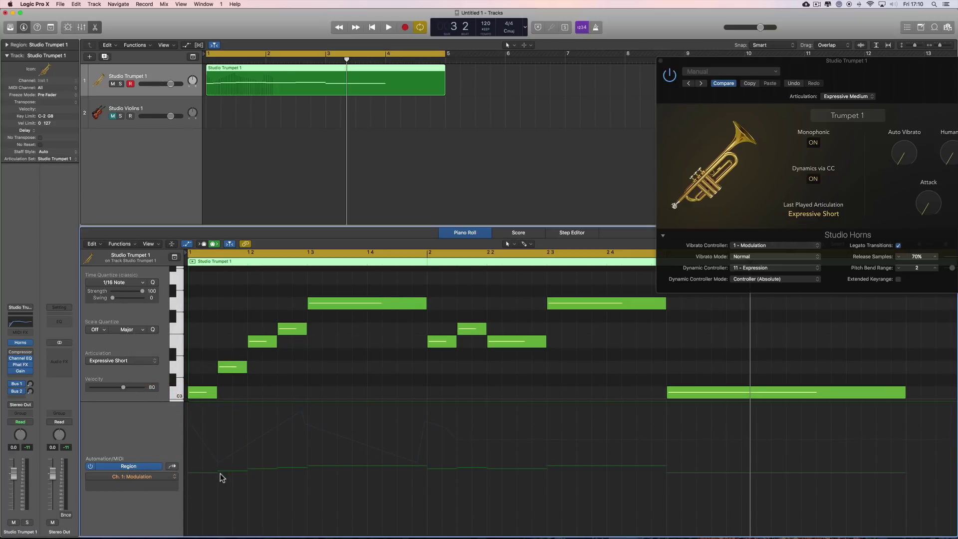
click(188, 517)
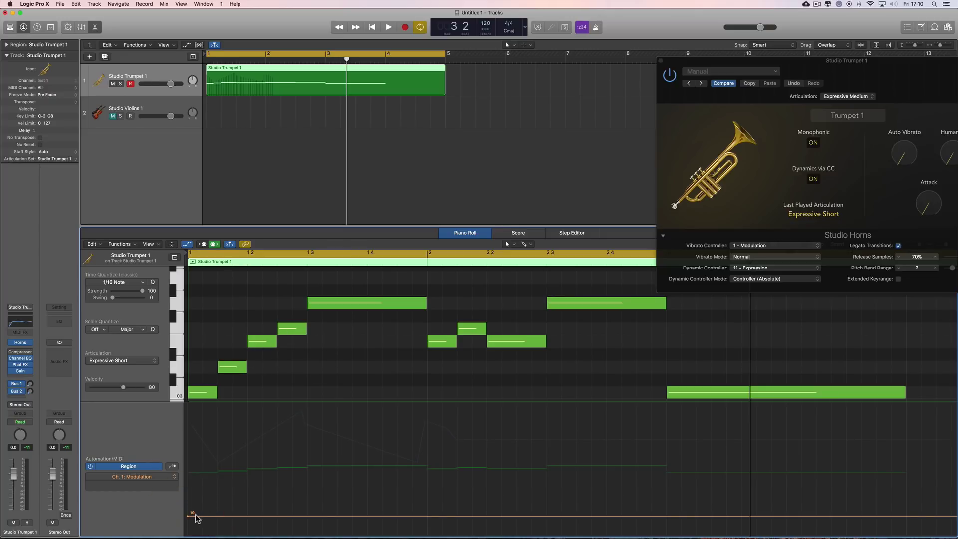
drag(188, 517, 189, 405)
key(space)
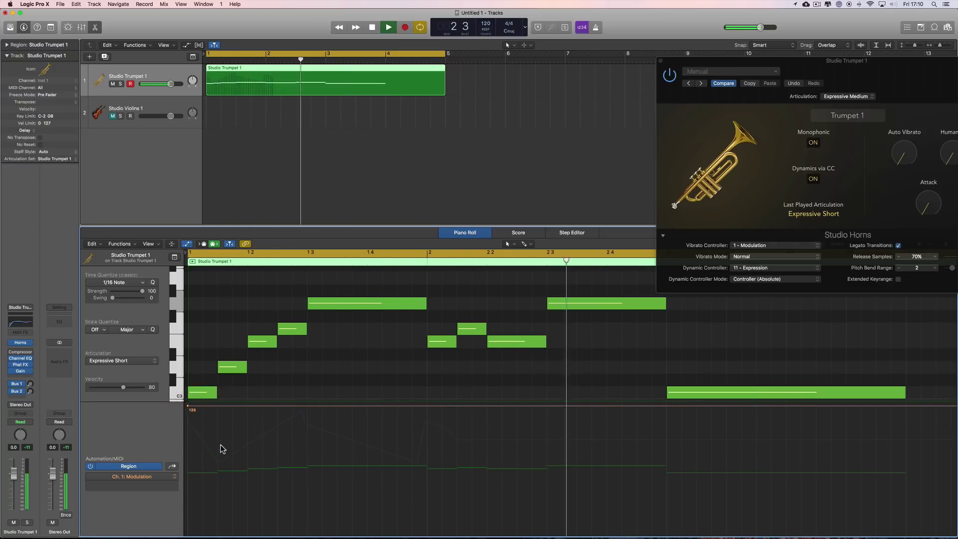
key(space)
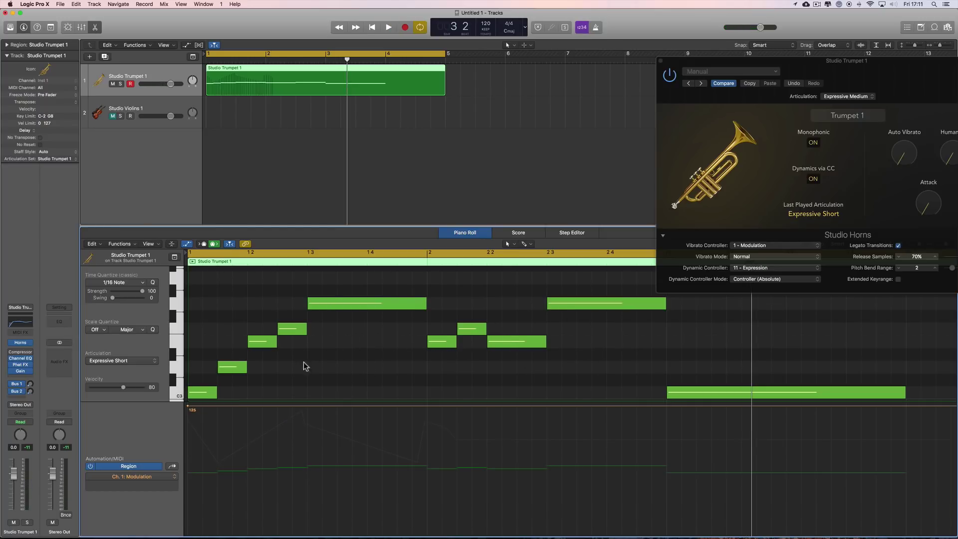
Step: Replay the melody with modulation and select the three short notes in bar 2 to check their articulation
key(space)
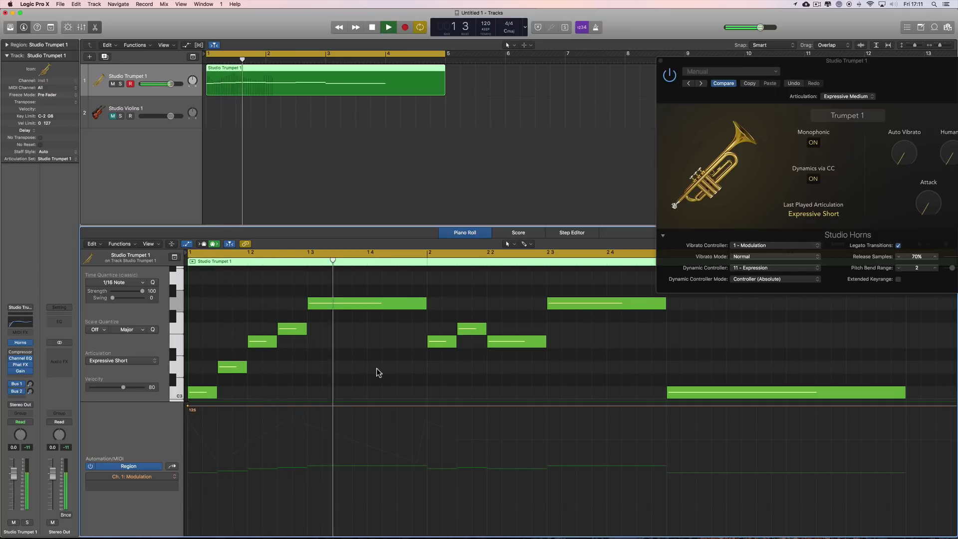
key(space)
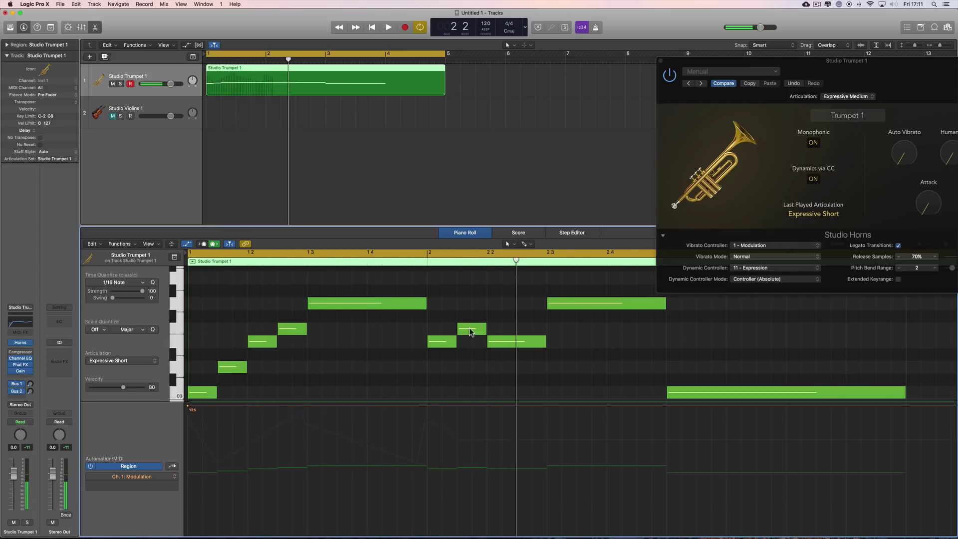
drag(437, 313, 511, 363)
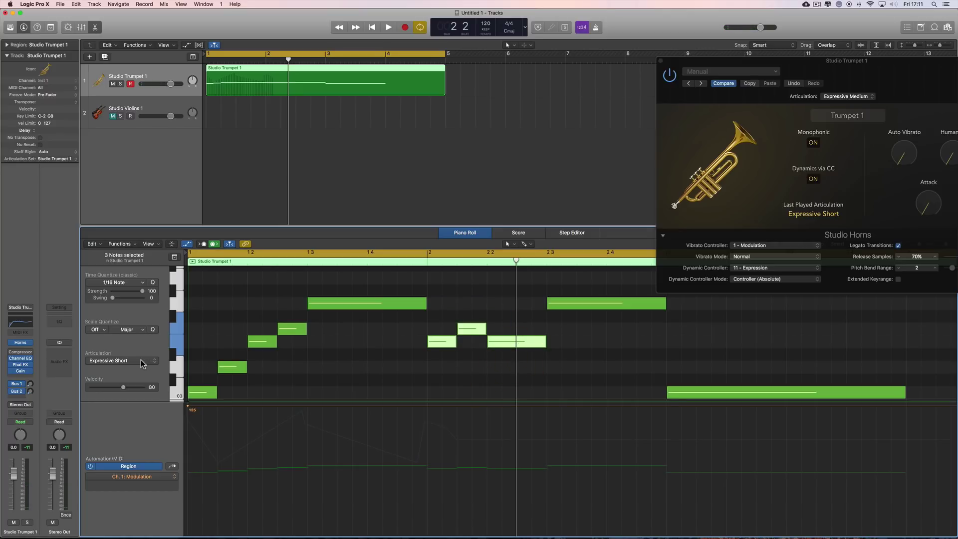
key(space)
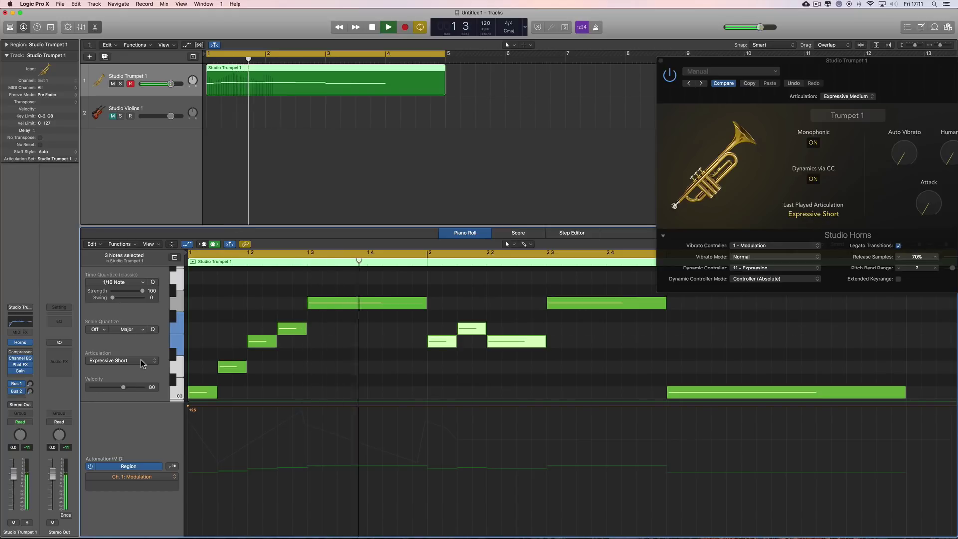
Step: Set the articulation of the held G3 note at beat 3 of bar 1 to Sustain and play back the melody
click(336, 306)
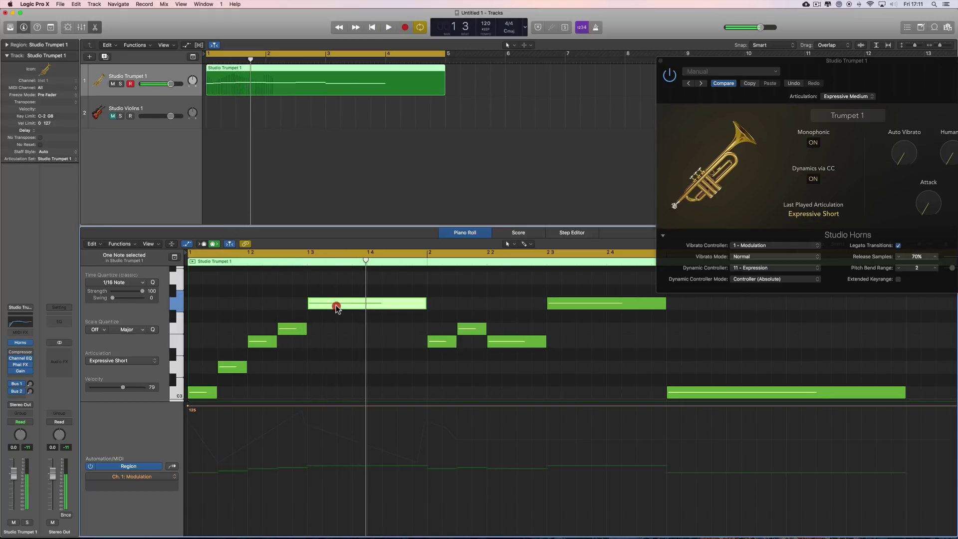
click(148, 361)
click(122, 322)
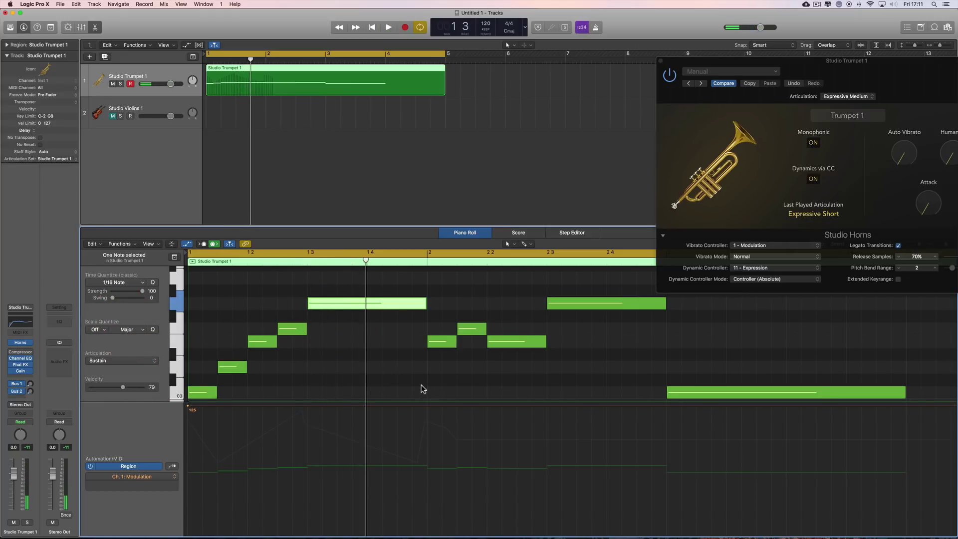
key(space)
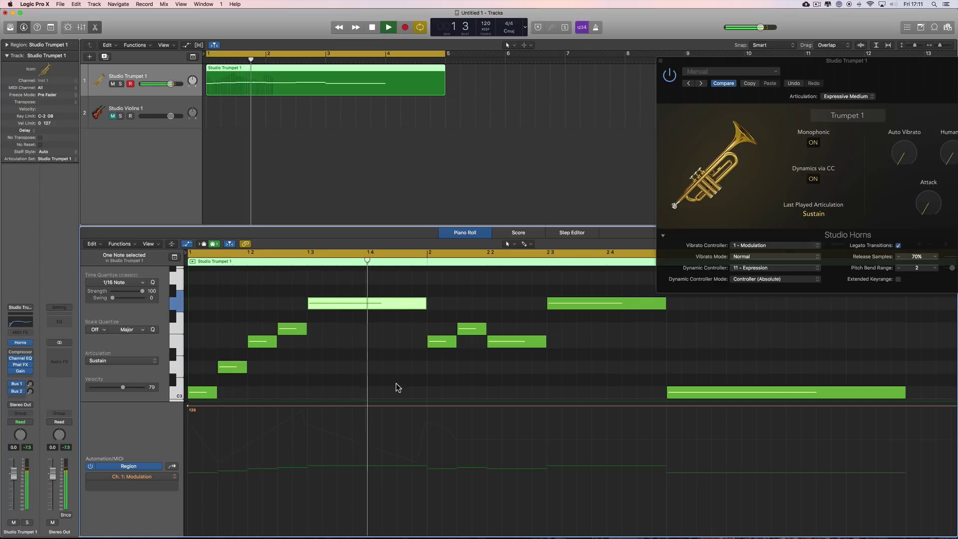
key(space)
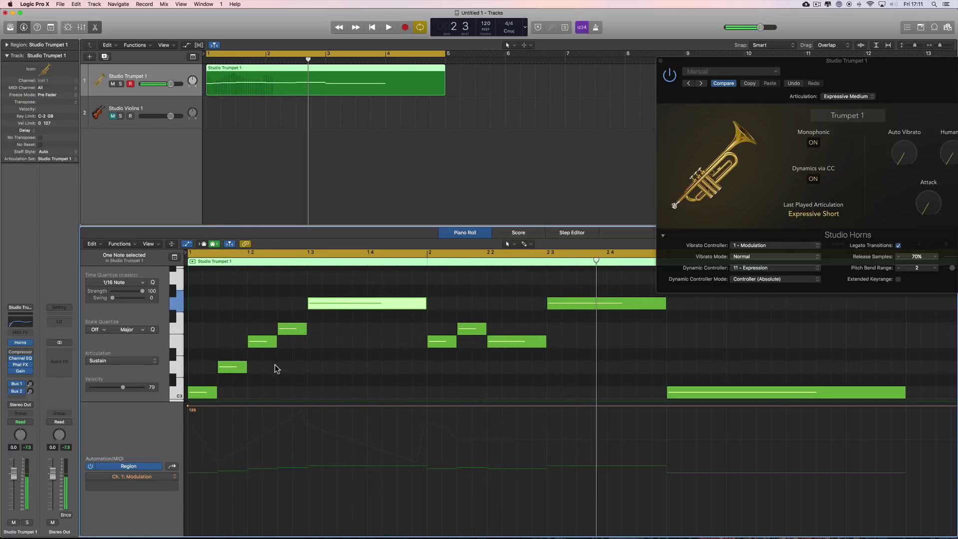
Step: Set the articulation of the held note at beat 3 of bar 1 to Expressive Medium and play back the melody
click(135, 361)
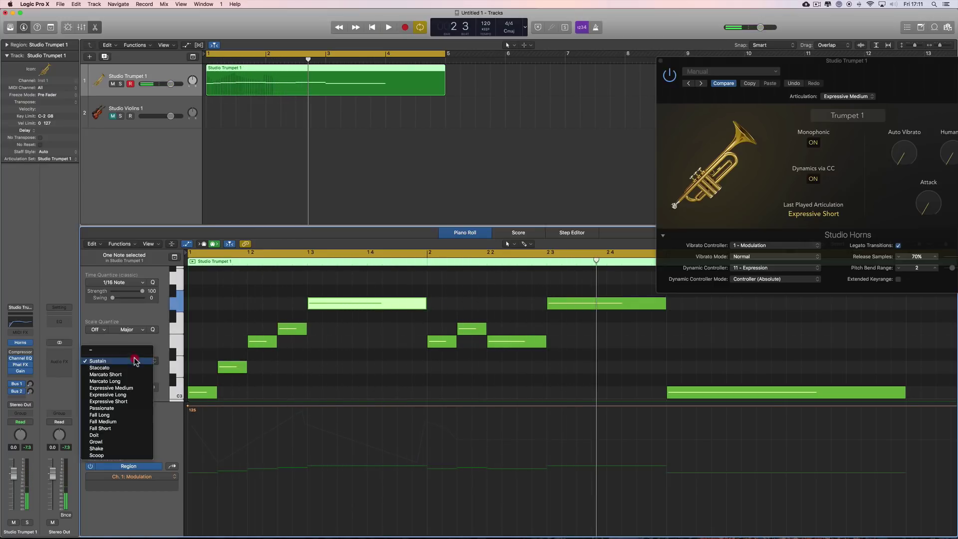
click(128, 393)
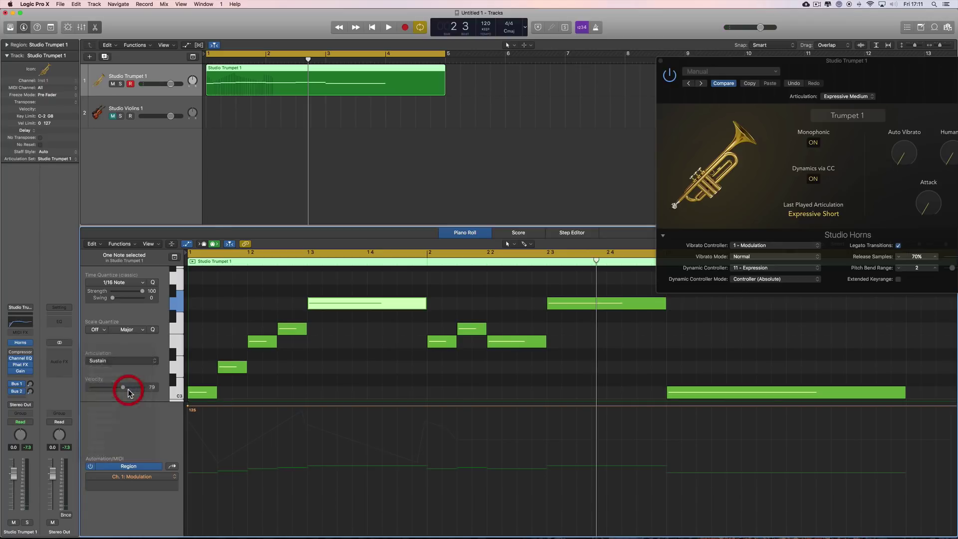
key(space)
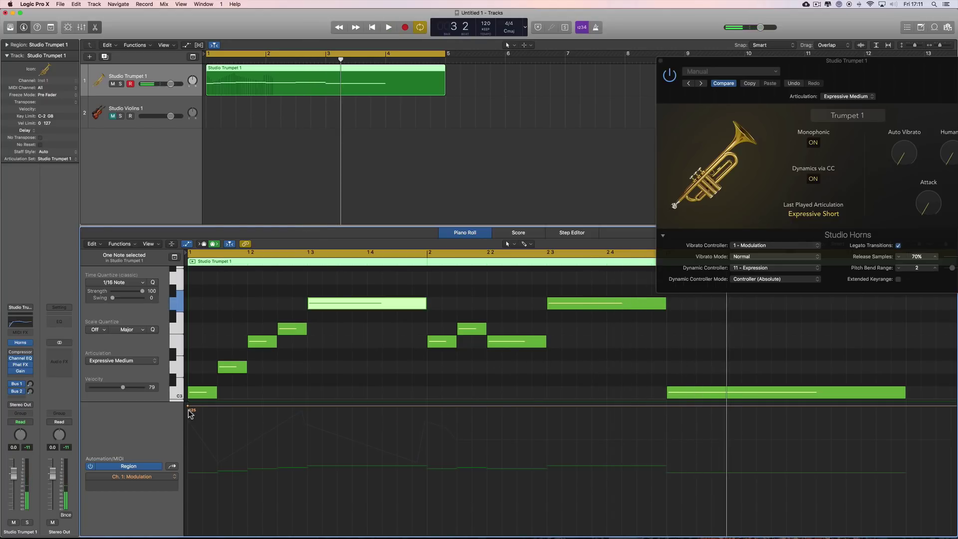
Step: Lower the starting modulation to 7, ramp it from beat 3 through 29 at beat 4 to 86 by bar 2, and play back
drag(190, 409, 192, 528)
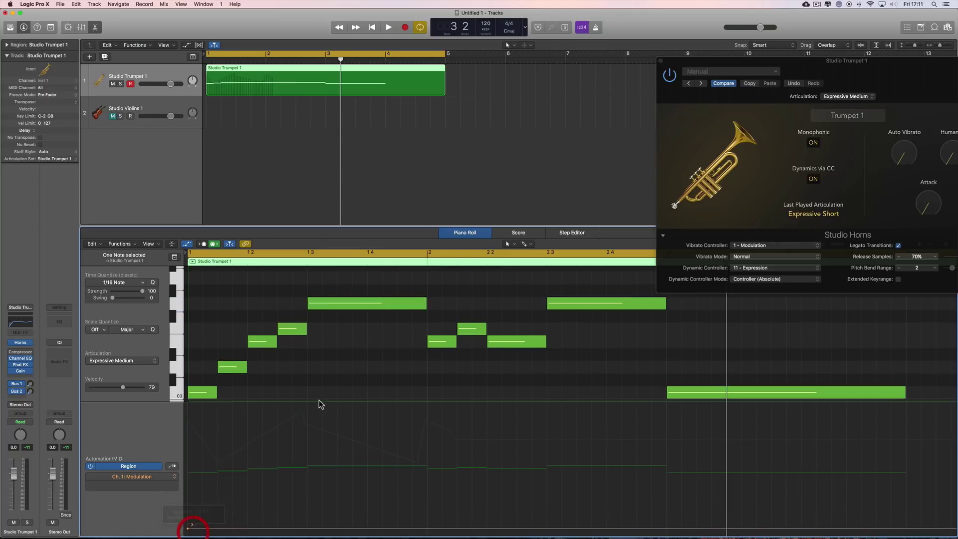
click(308, 528)
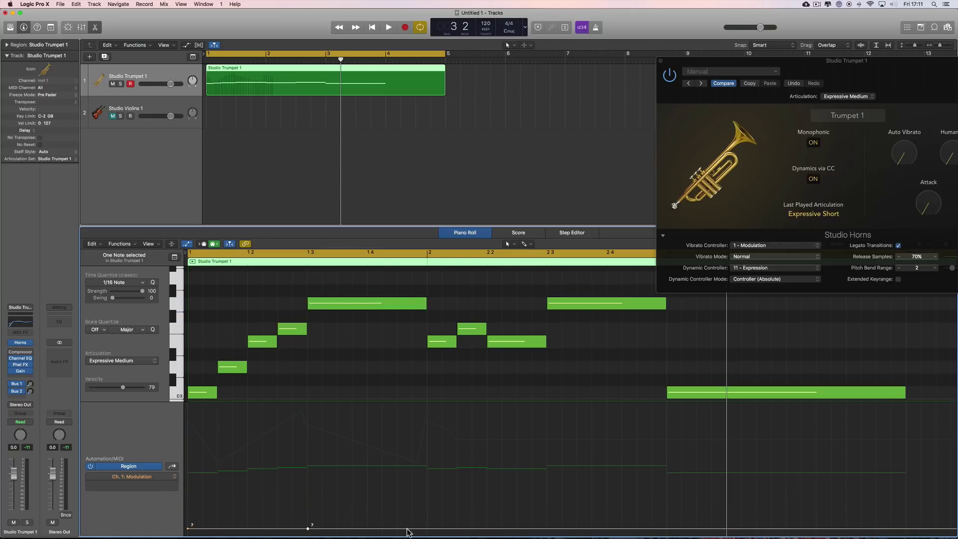
drag(407, 531, 424, 446)
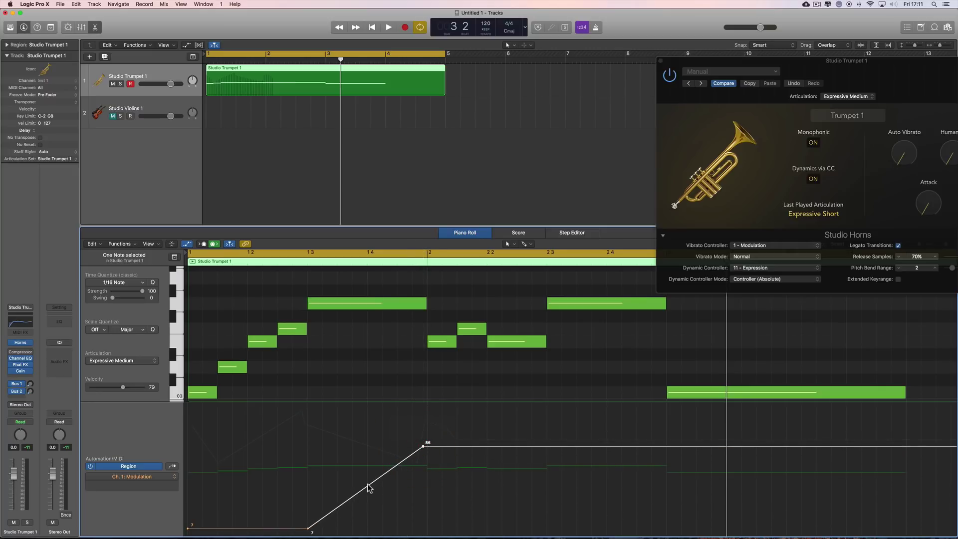
click(367, 487)
drag(368, 505, 368, 506)
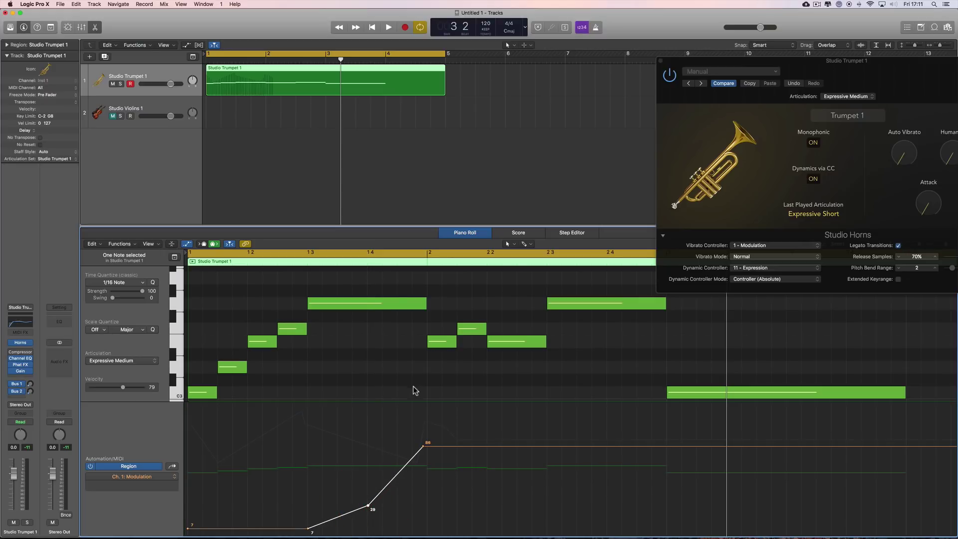
key(space)
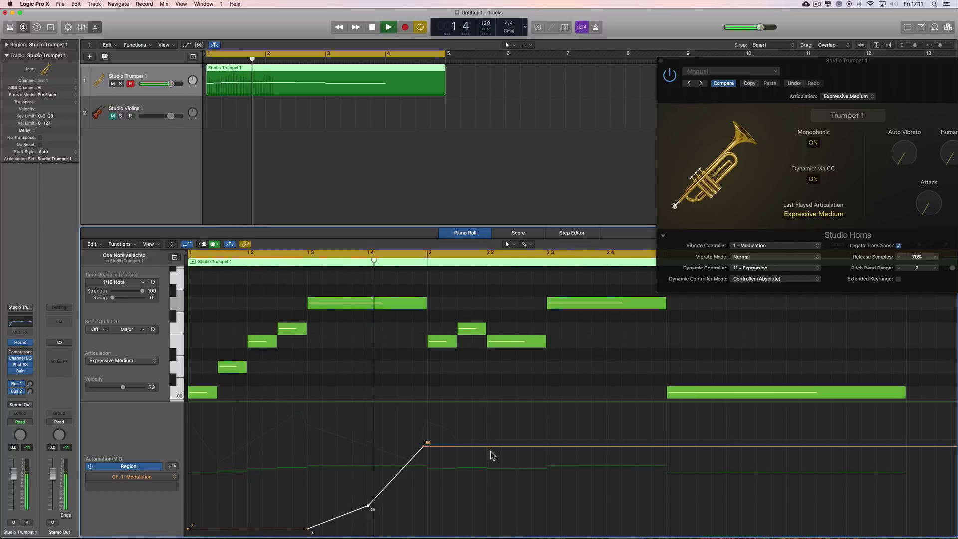
Step: Raise the modulation points at beat 4 and the end of bar 1 to 48 and about 115, and play back the melody
drag(423, 448, 423, 413)
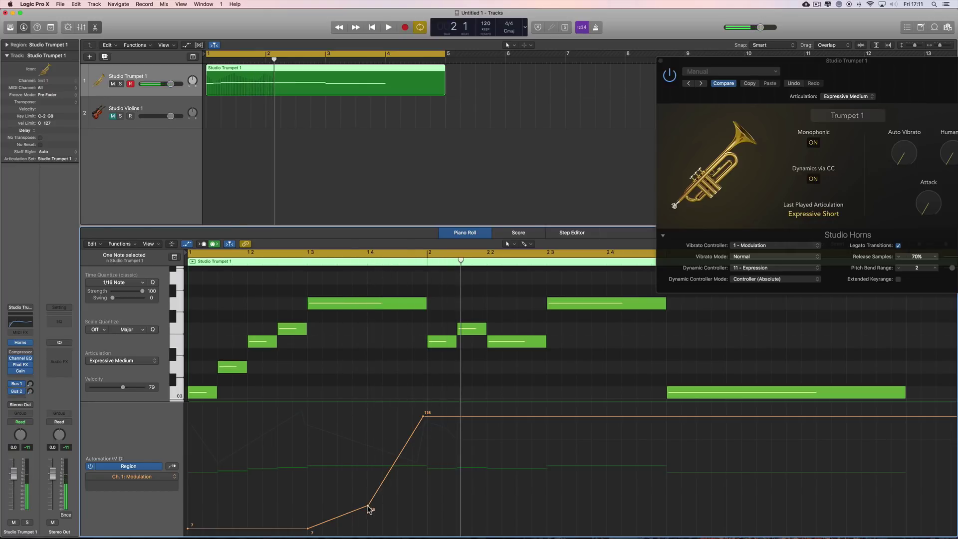
drag(369, 508, 369, 486)
key(space)
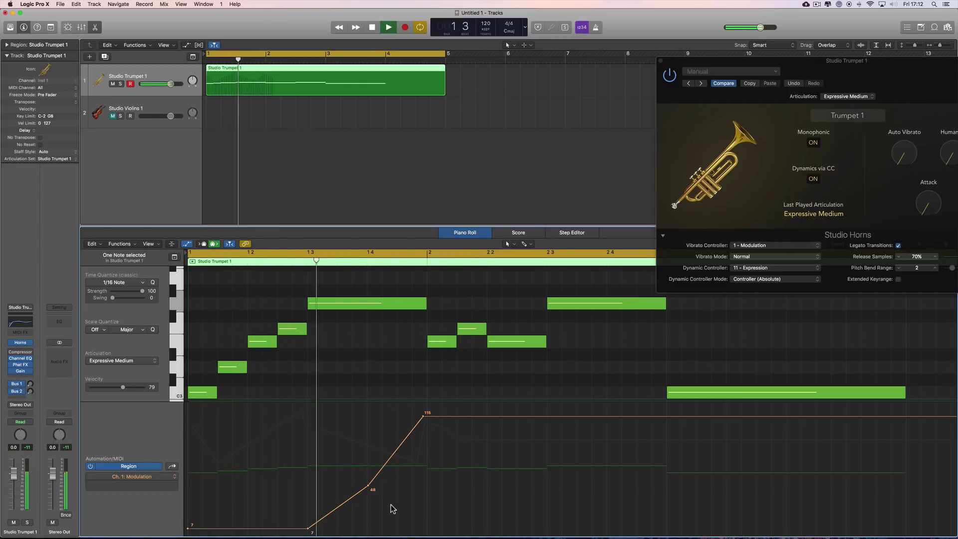
key(space)
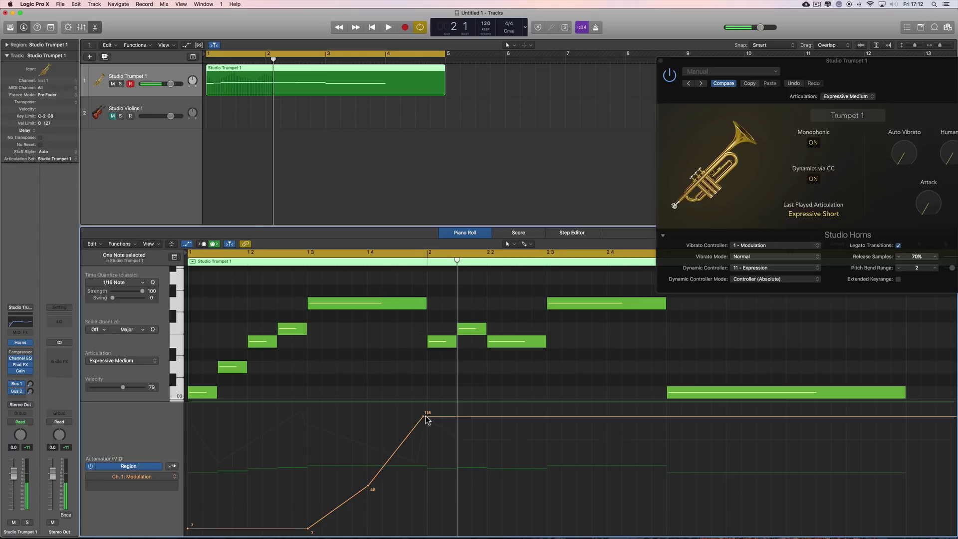
Step: Drop the modulation to 21 at the end of bar 1, raise it to 107 at the start of bar 3, and play back
drag(426, 419, 426, 513)
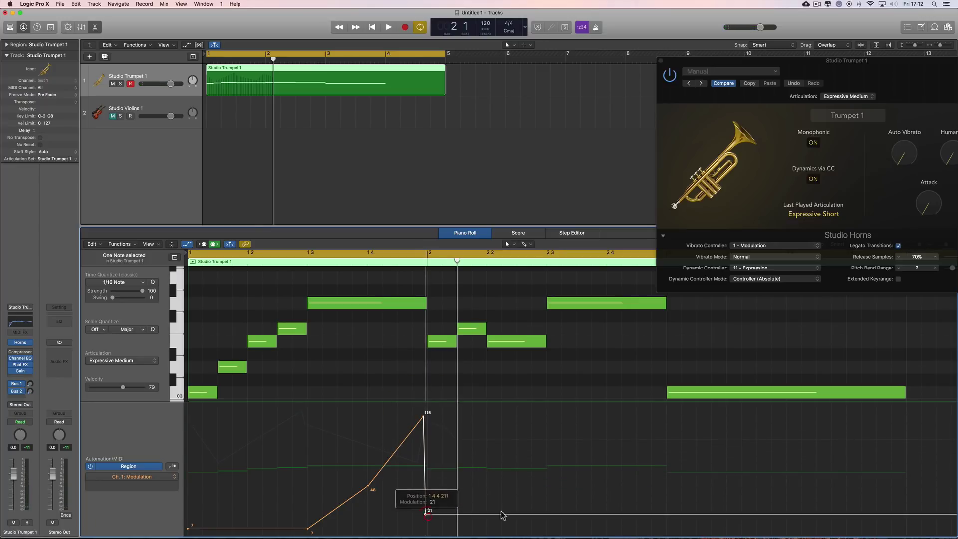
click(664, 514)
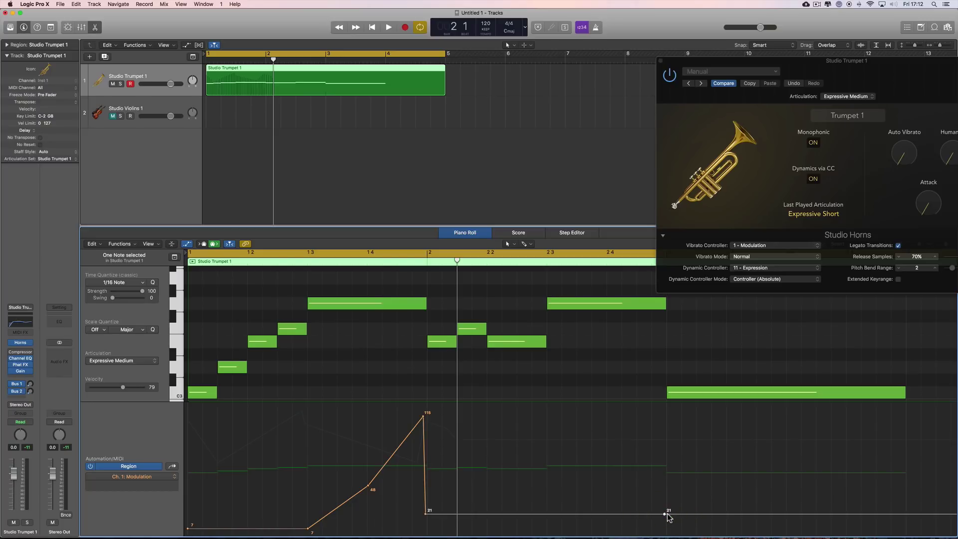
drag(667, 515, 665, 425)
key(space)
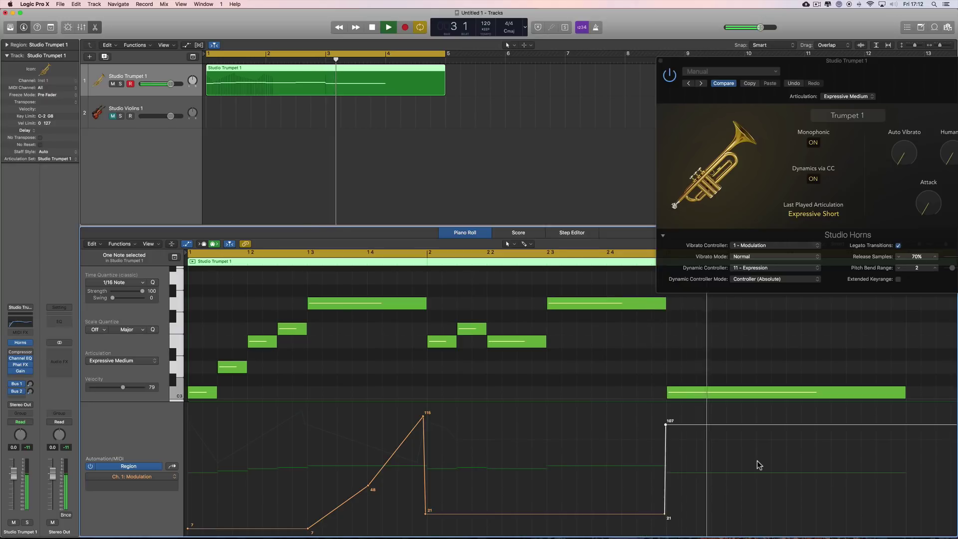
key(space)
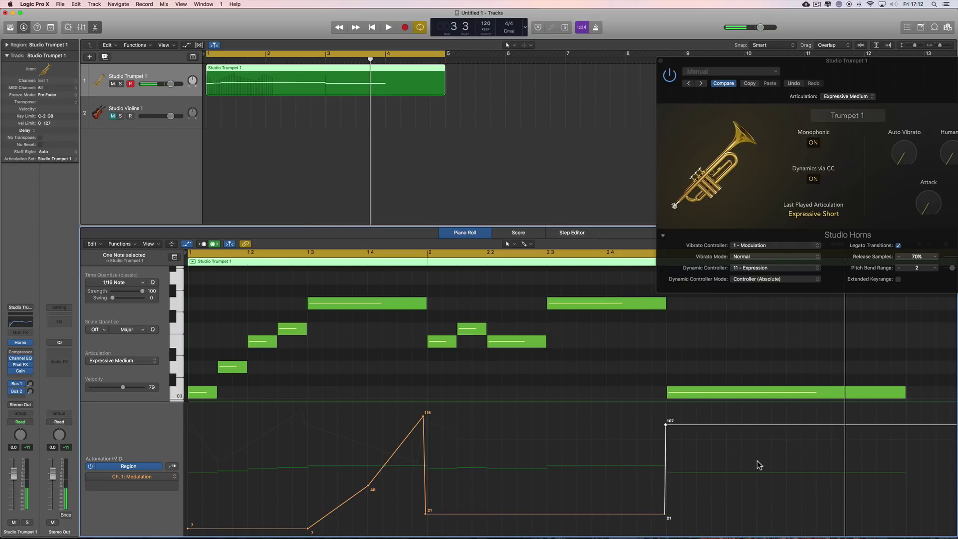
Step: Try Expressive Long on the long C3 note in bar 3, settle on Expressive Medium, and play back the melody
click(777, 394)
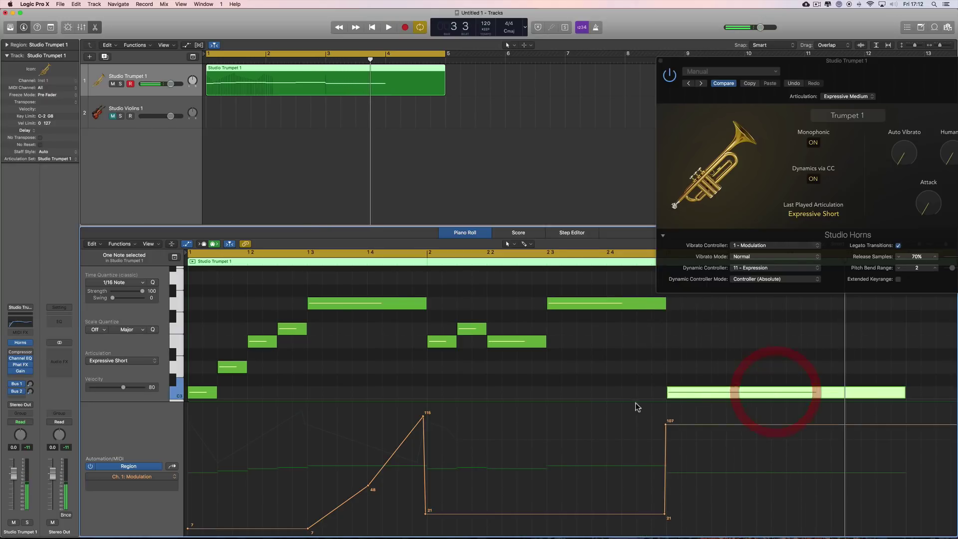
click(139, 360)
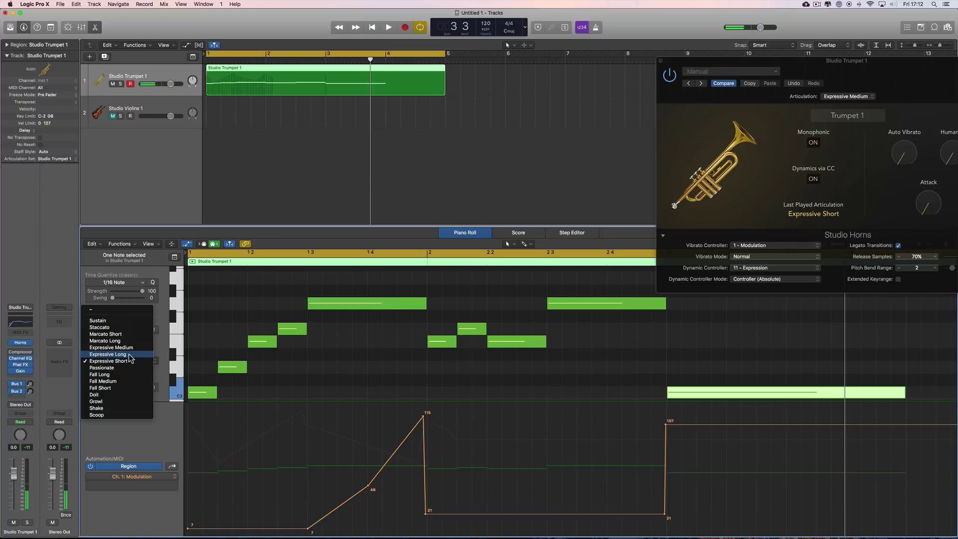
click(129, 355)
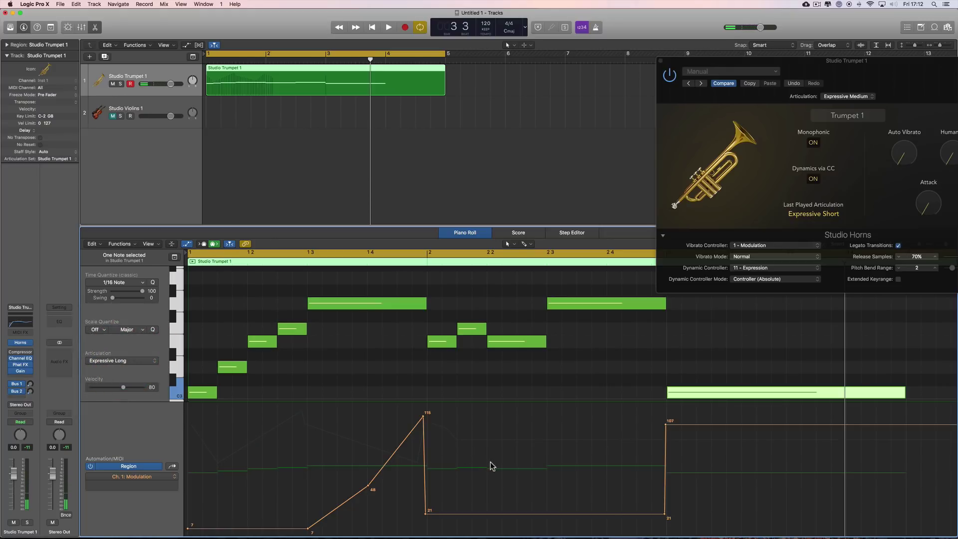
click(129, 361)
click(130, 368)
key(space)
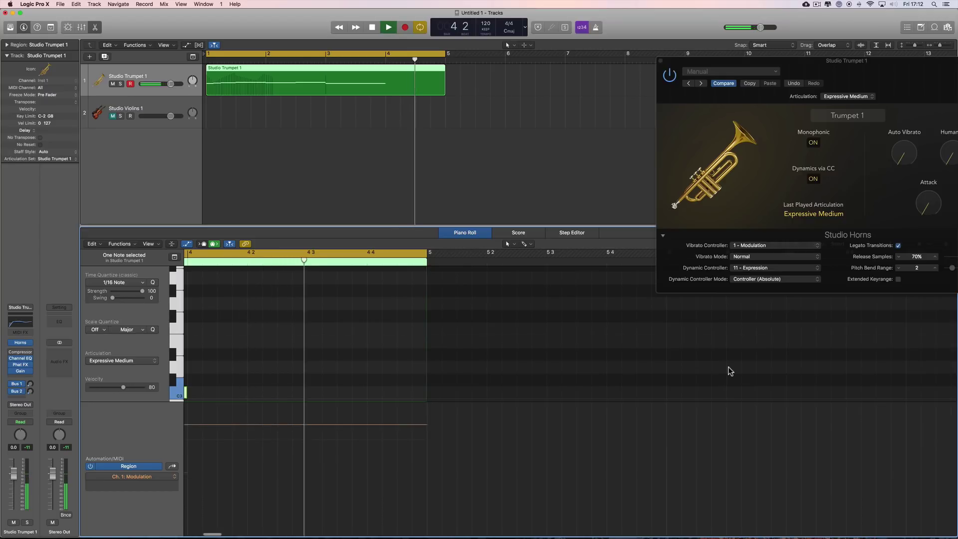
click(372, 29)
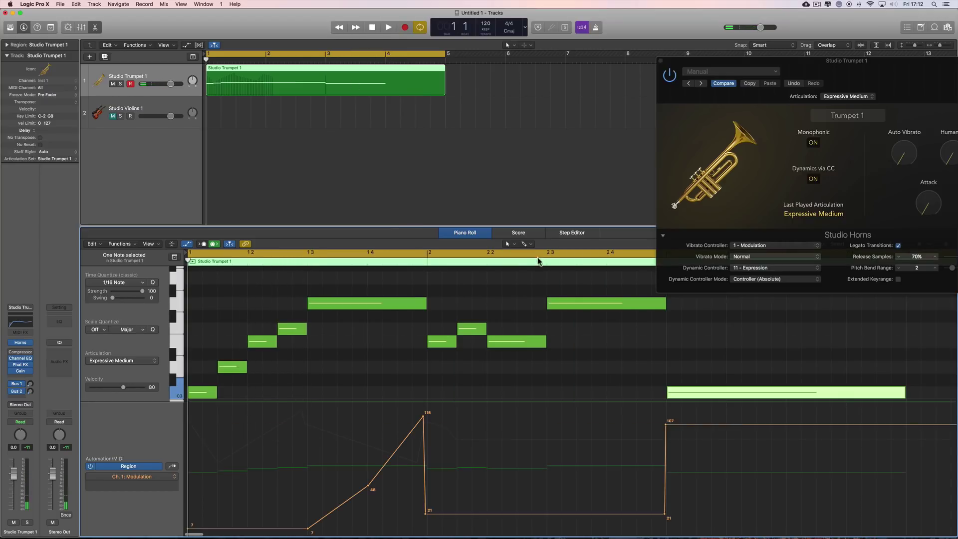
Step: Move the Studio Horns window fully into view and set its Vibrato Mode to Slow
drag(715, 67, 628, 47)
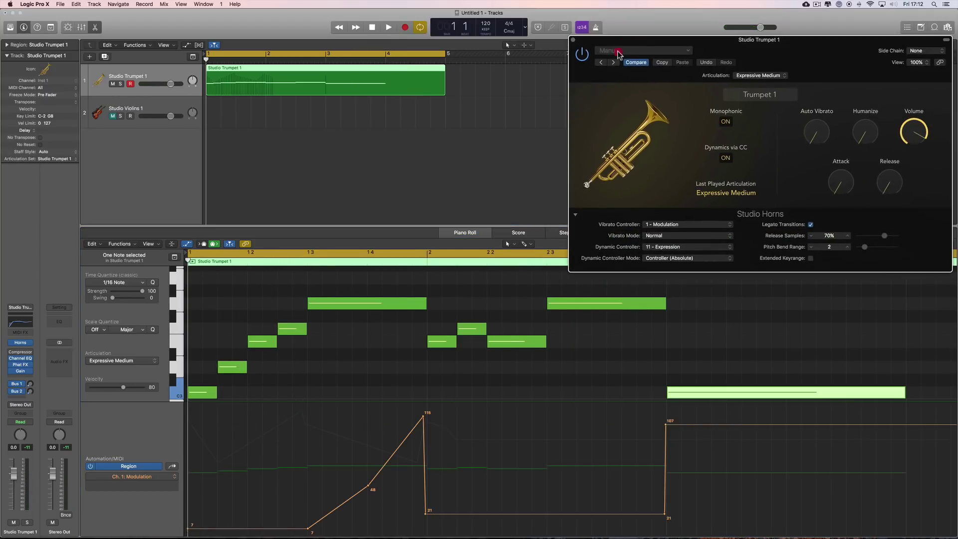
click(490, 328)
click(661, 237)
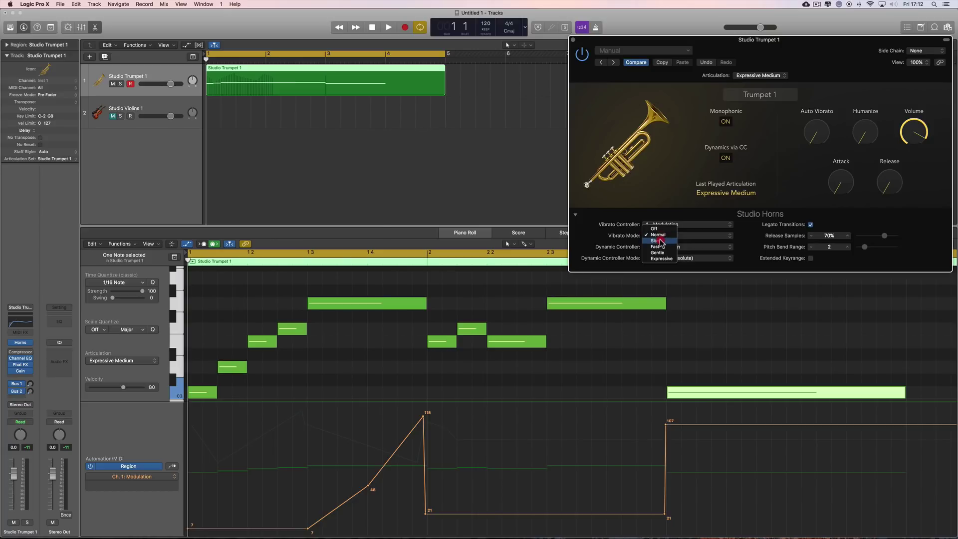
click(657, 241)
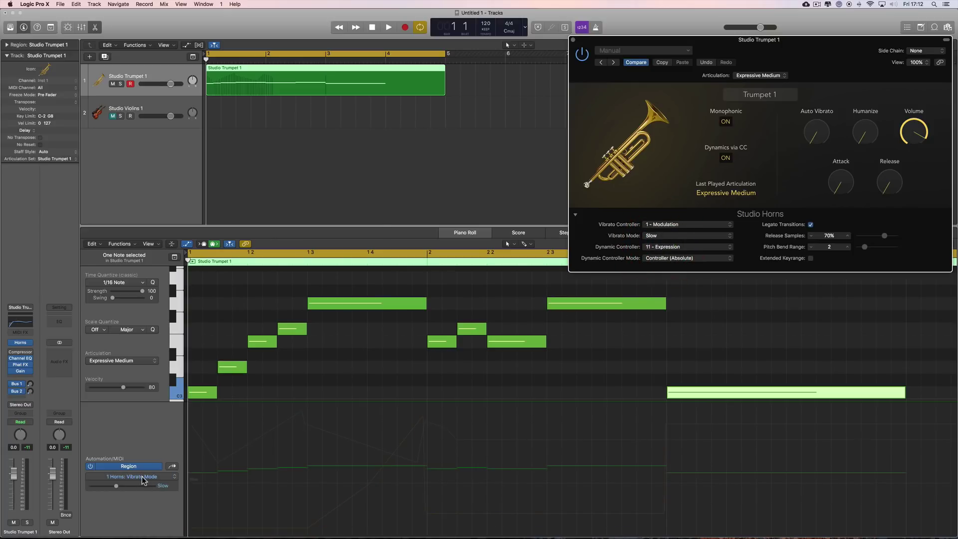
Step: Add a Vibrato Mode automation point at the start of the region and change it to Normal
click(191, 488)
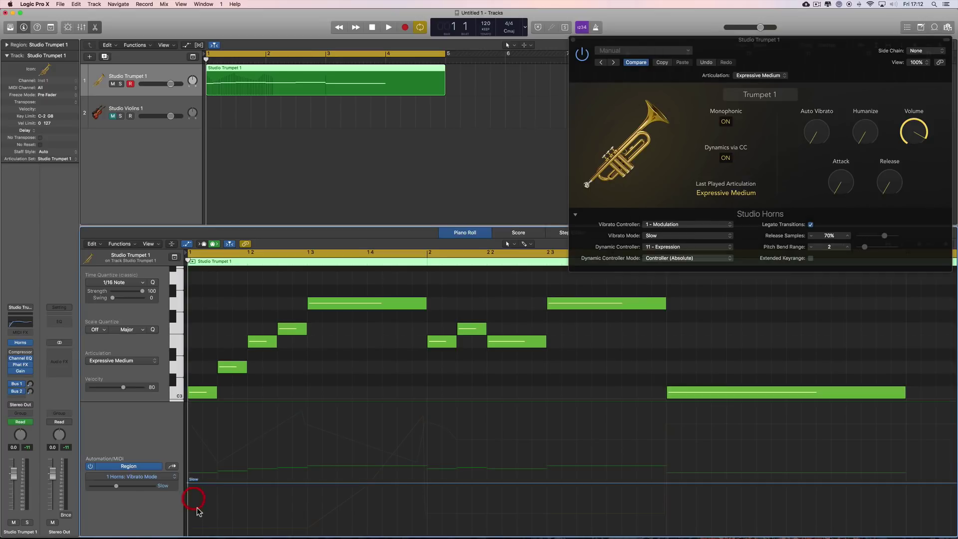
click(148, 480)
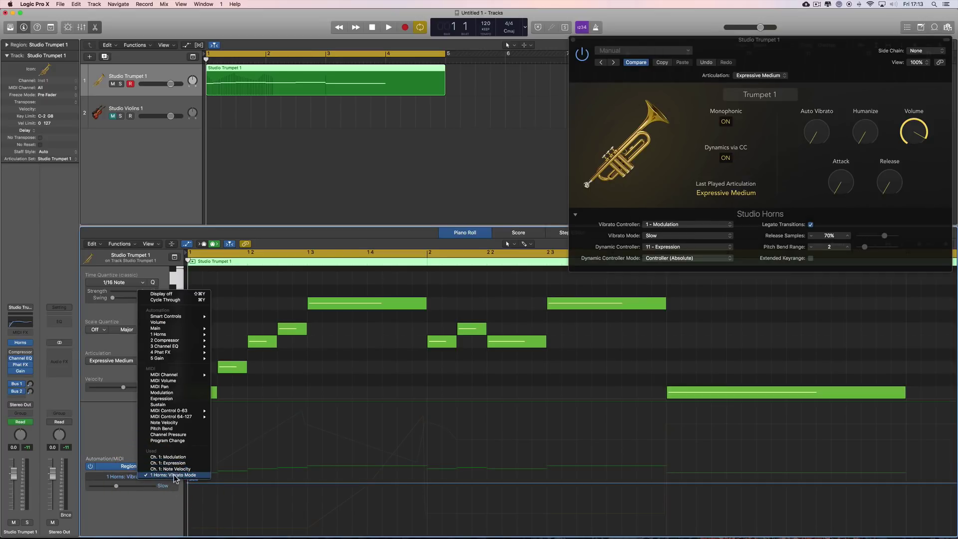
click(272, 452)
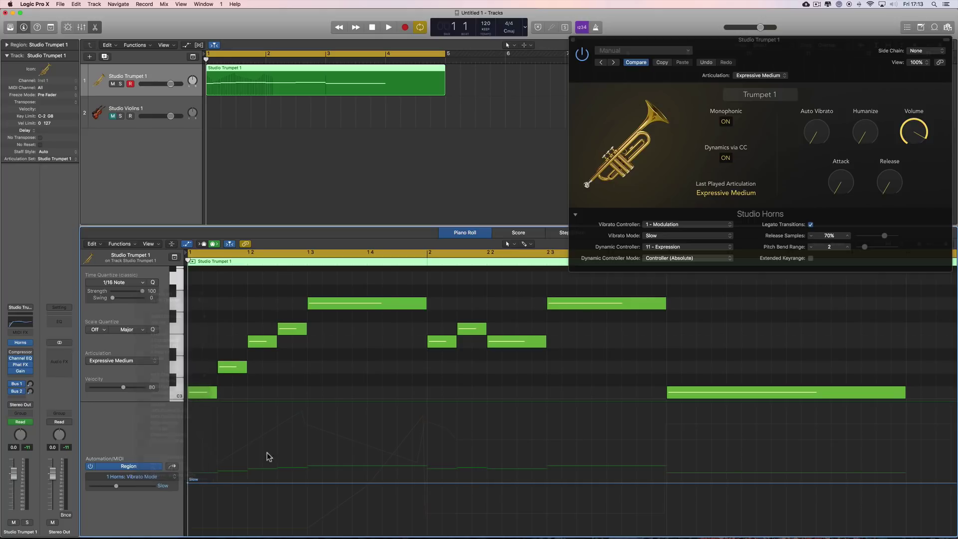
drag(189, 488, 189, 507)
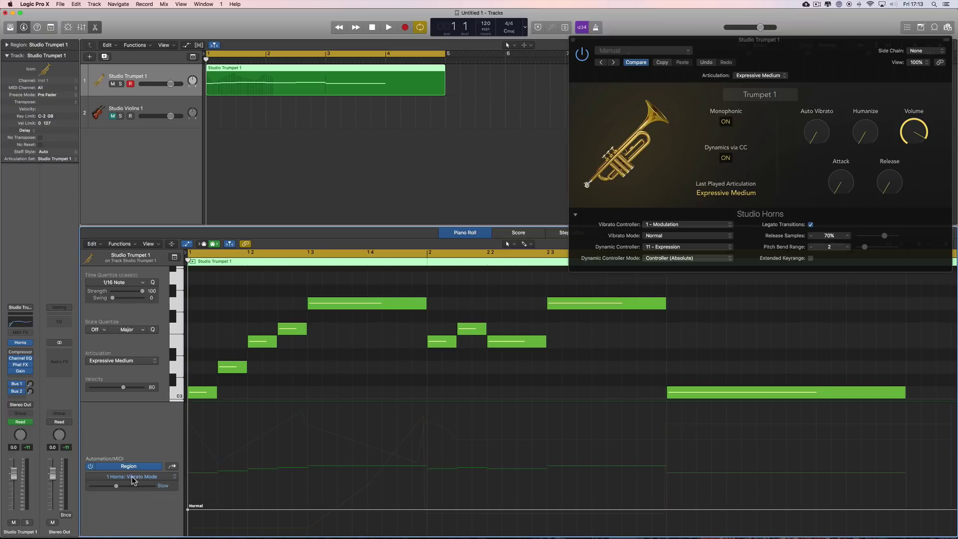
Step: Return the region automation display to Modulation and play back the melody into bar 3
click(132, 479)
click(215, 480)
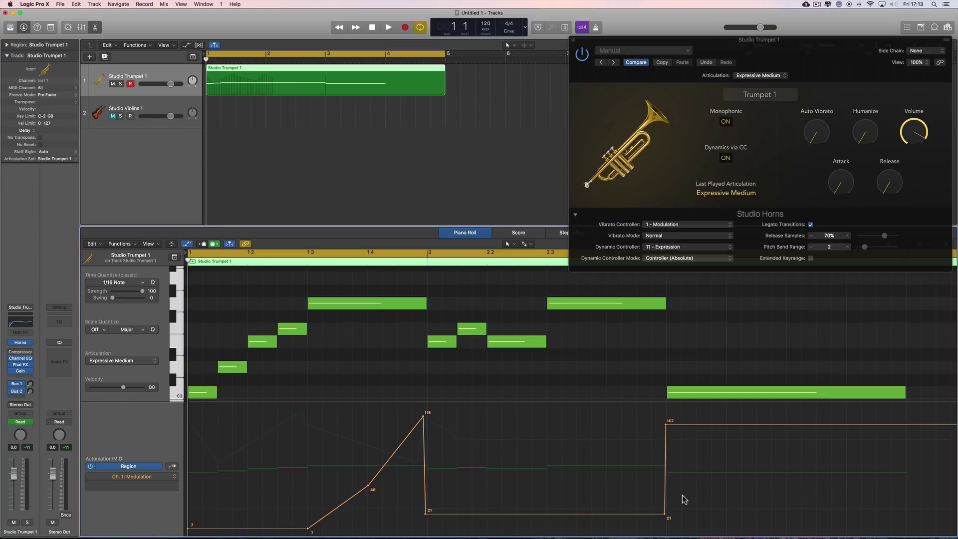
key(space)
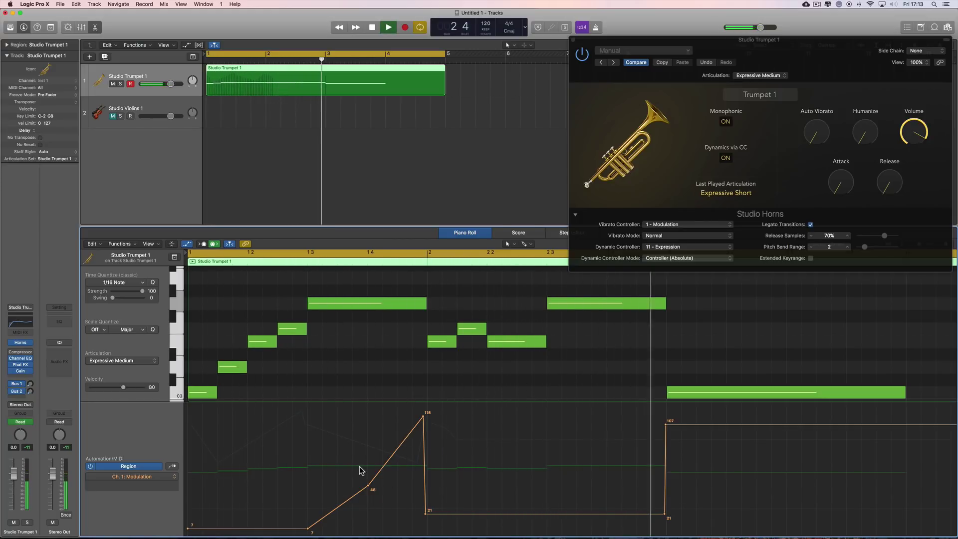
key(space)
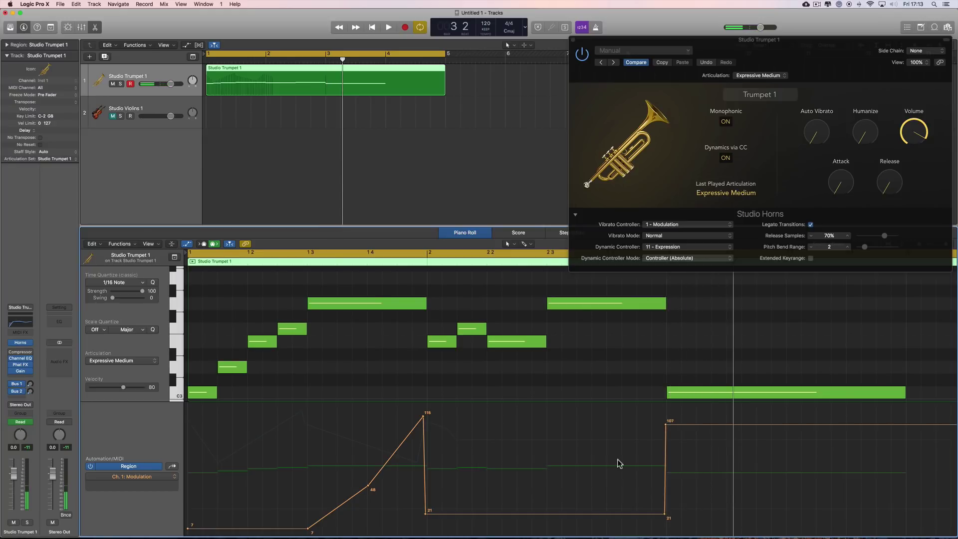
Step: Raise the modulation to 106 at beat 3 of bar 2, delete the 21 point at bar 3, and hold 106 through the last note's end
click(154, 479)
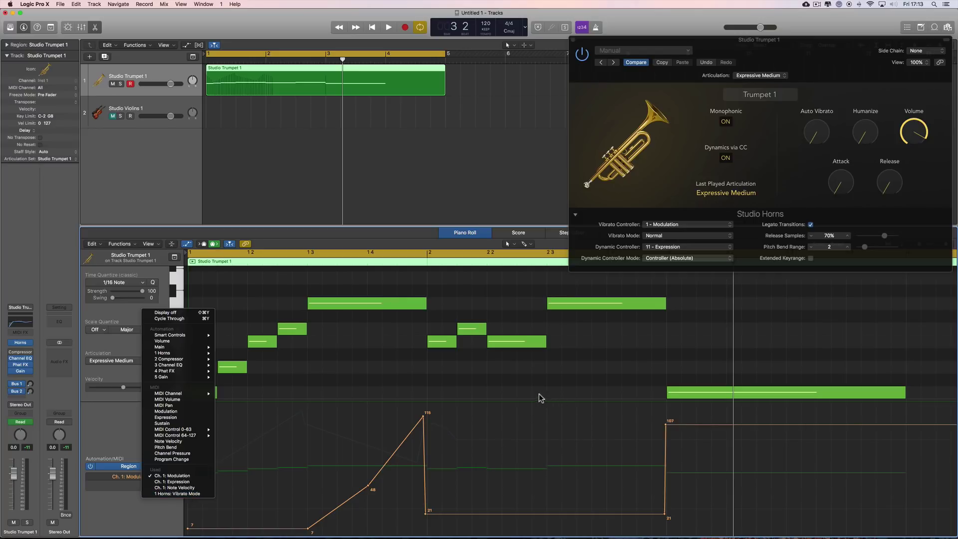
click(570, 401)
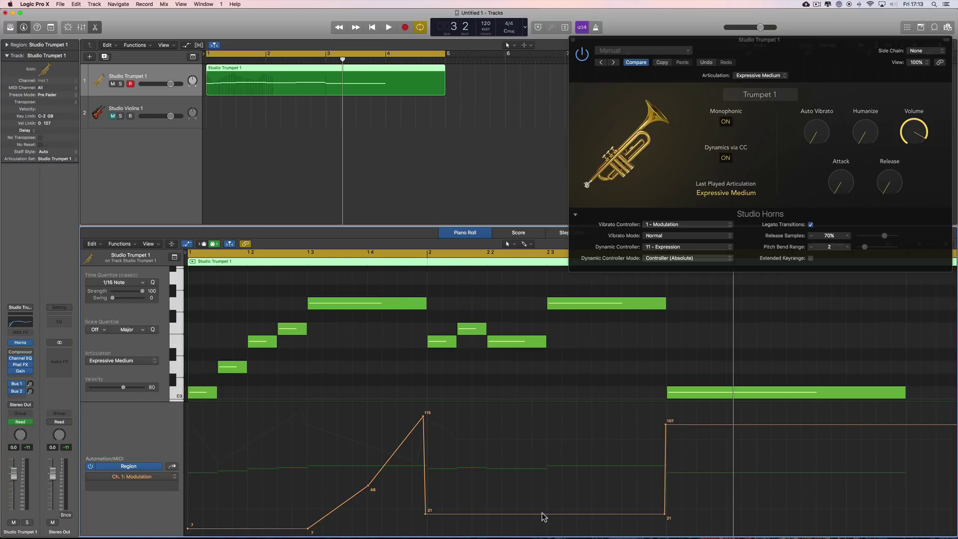
click(543, 514)
drag(546, 514, 547, 426)
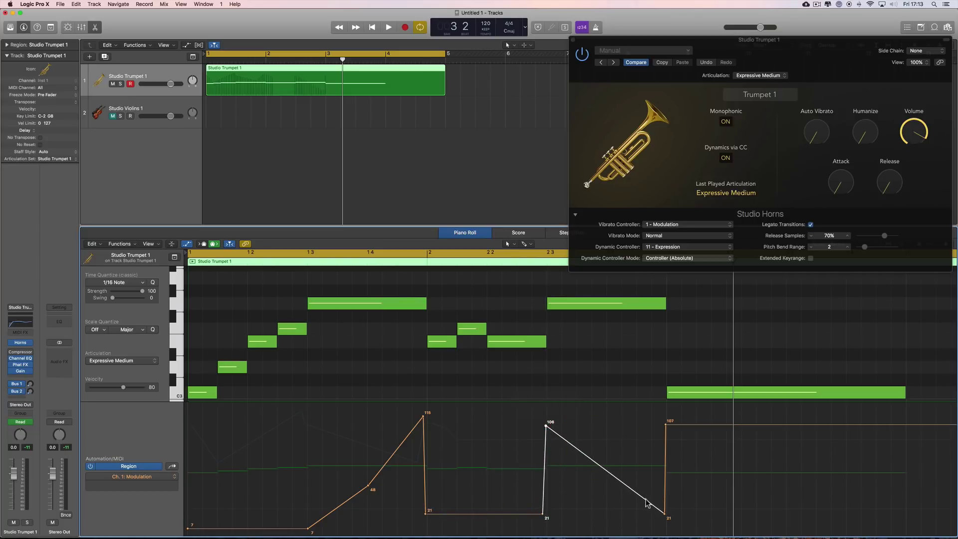
click(665, 515)
click(665, 515)
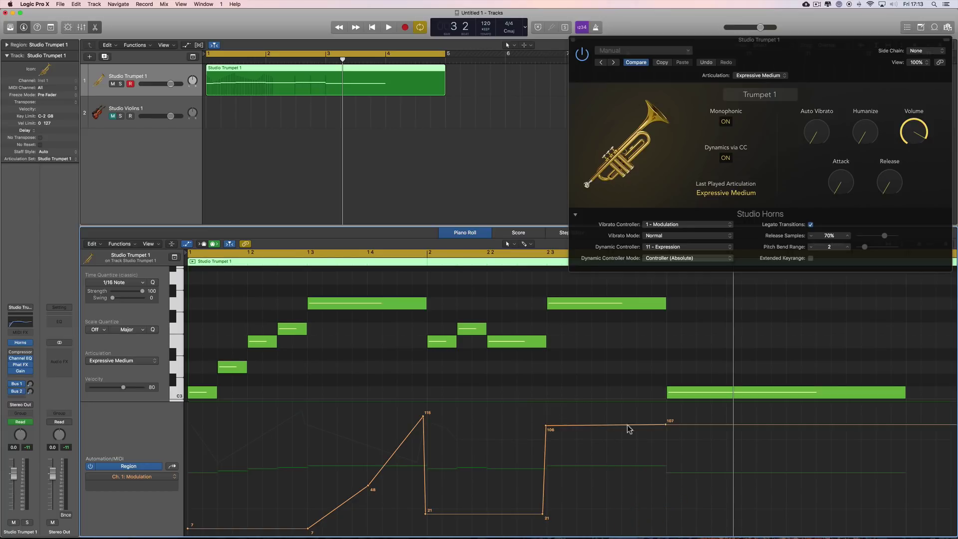
drag(667, 426, 667, 425)
click(907, 426)
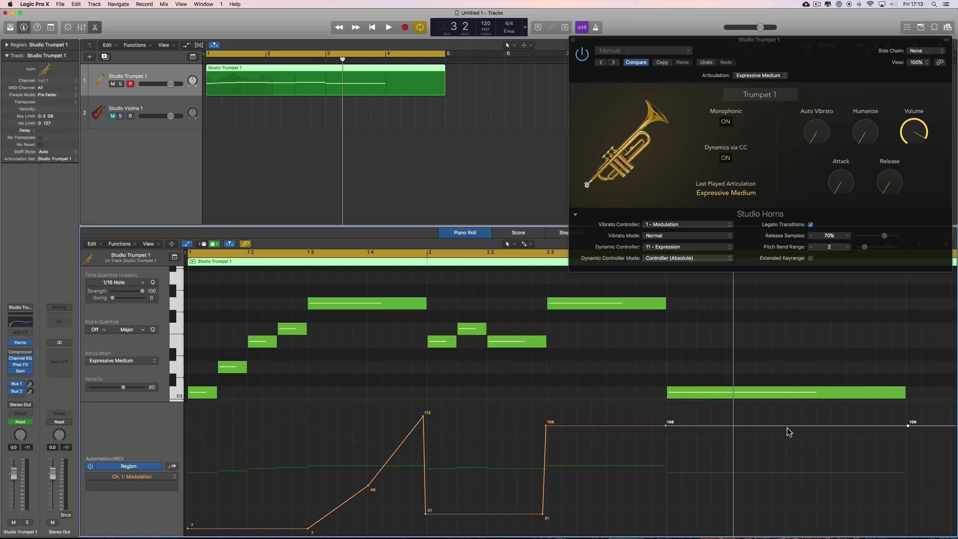
Step: Delete the 106 modulation point at bar 3 and display the region's Vibrato Mode automation
click(667, 426)
click(667, 425)
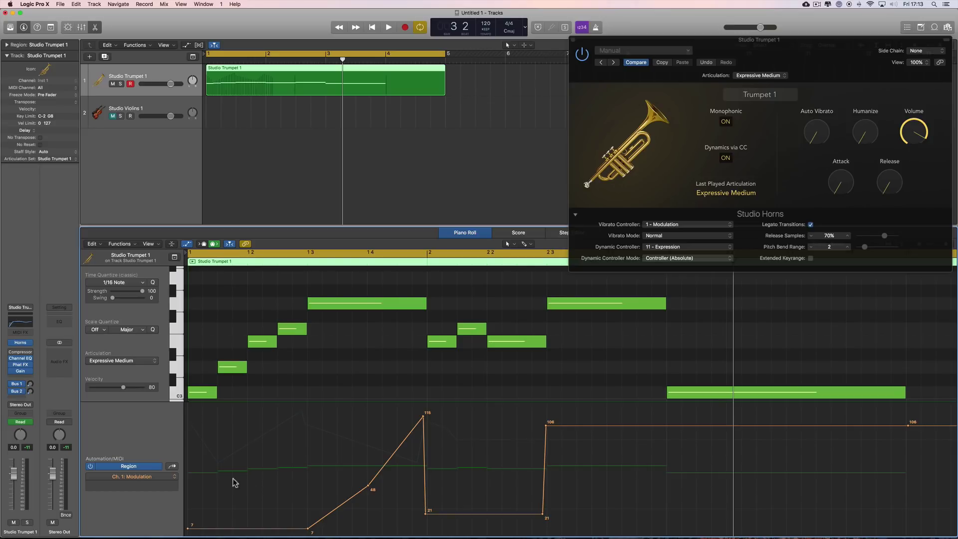
click(140, 479)
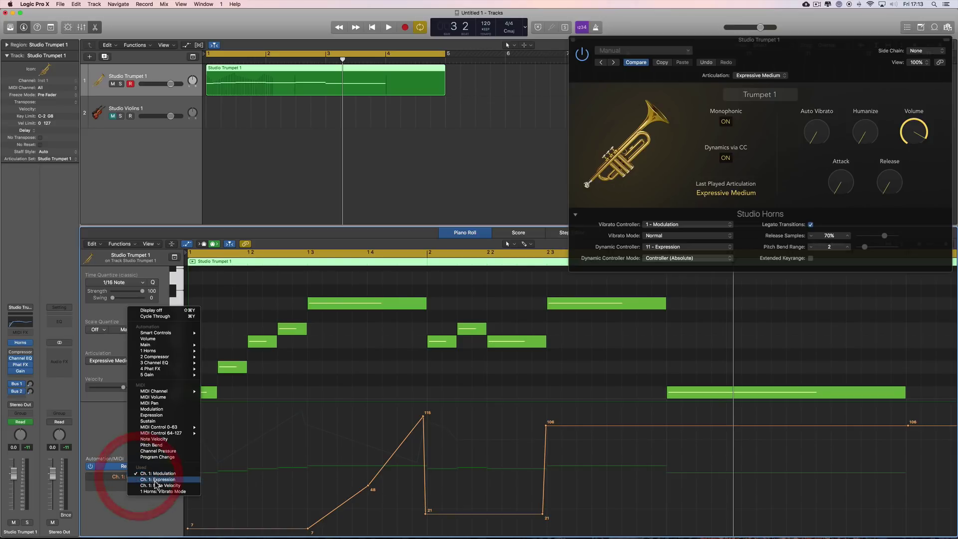
click(207, 490)
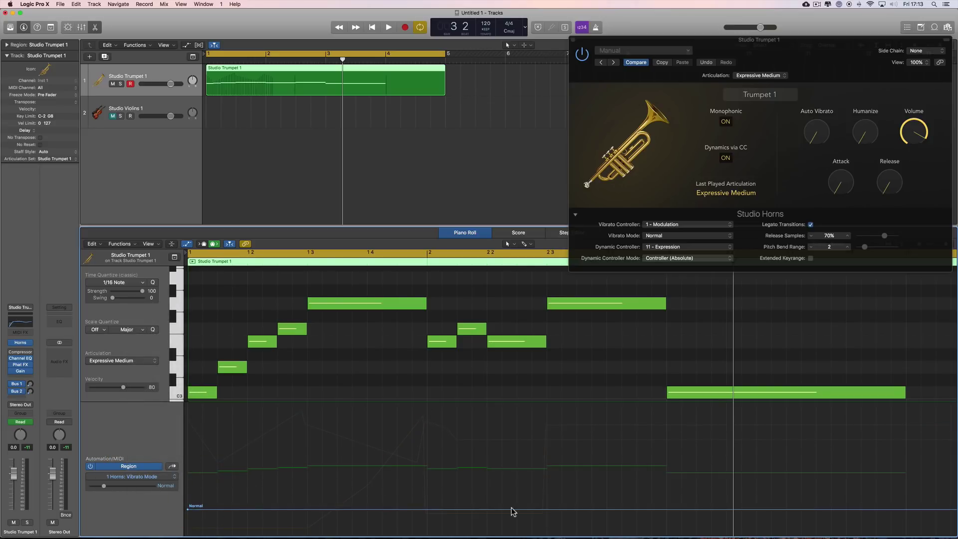
Step: Switch the Vibrato Mode automation to Slow at bar 3 and play back the last note
key(space)
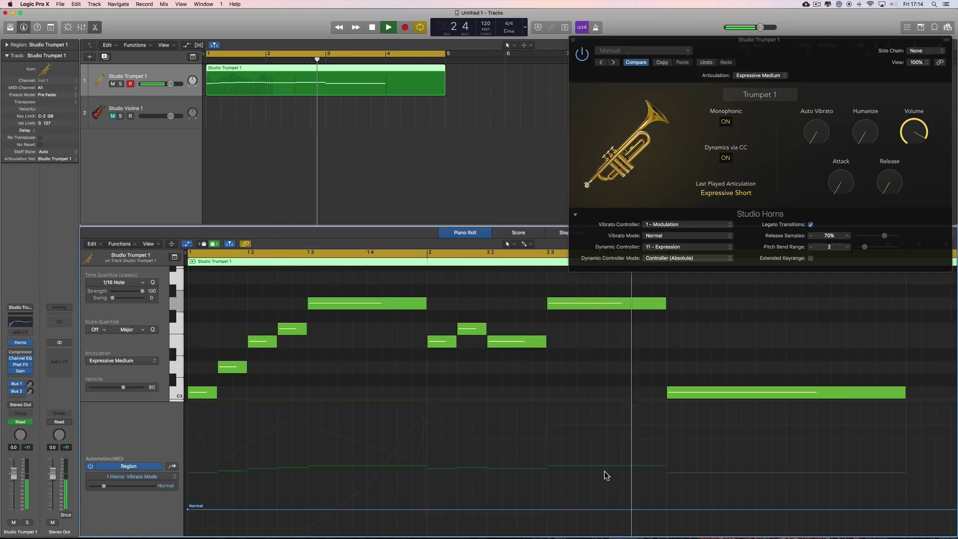
key(space)
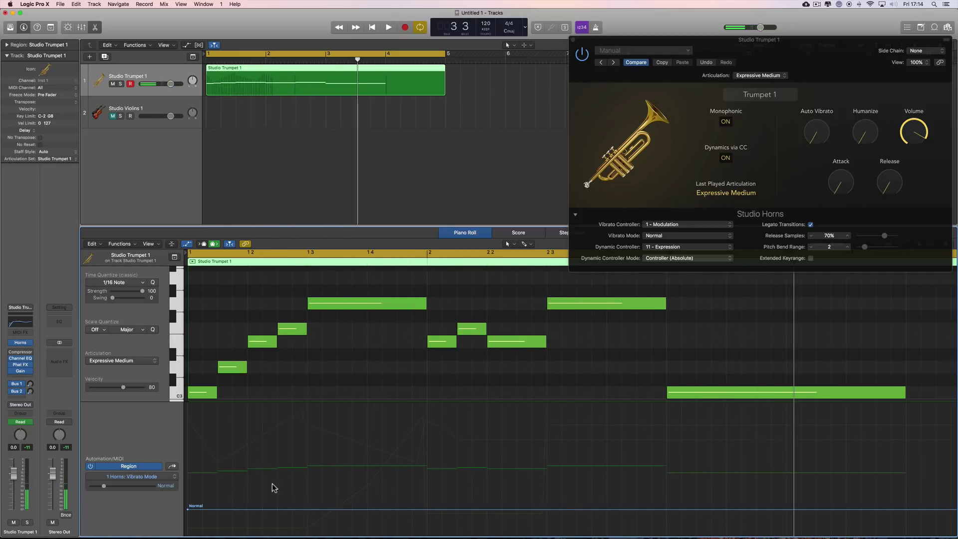
click(667, 511)
drag(667, 509, 666, 483)
key(space)
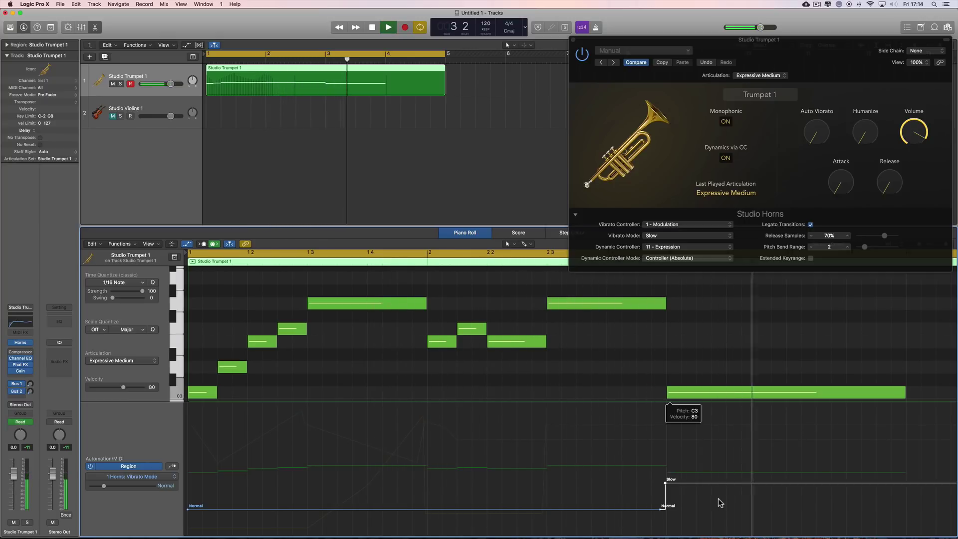
key(space)
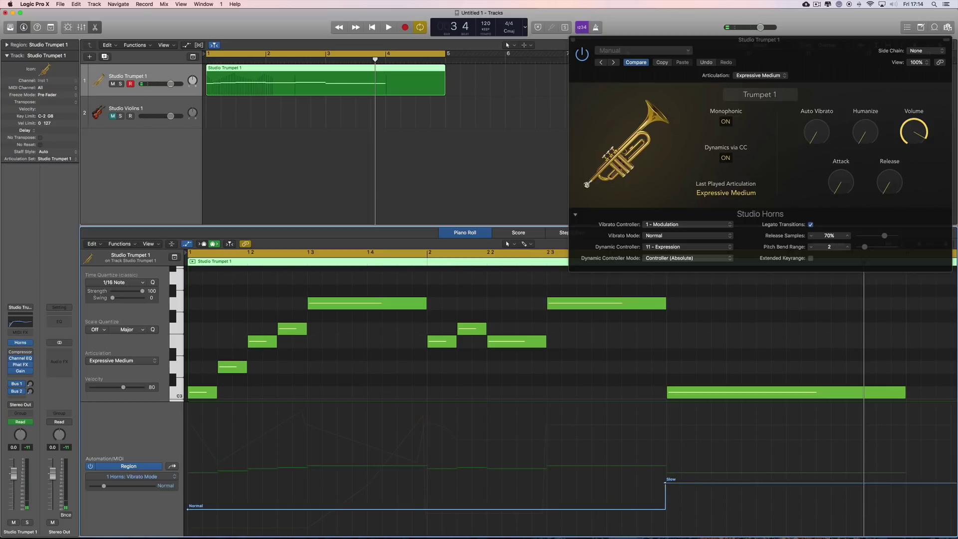
Step: Shift the Slow vibrato change slightly before bar 3, add a Slow point at bar 4, and play back
drag(665, 489, 662, 489)
key(space)
click(910, 483)
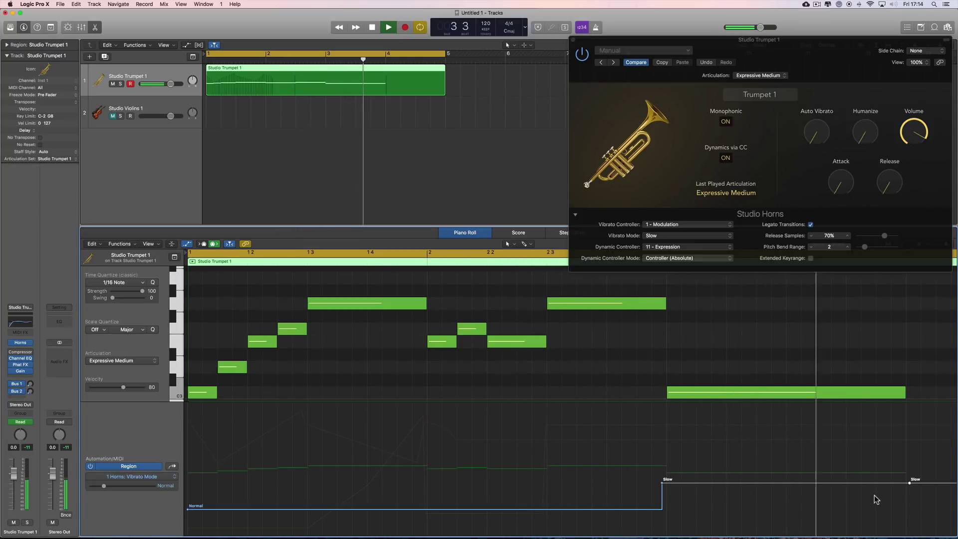
key(space)
Step: Set the Vibrato Mode automation from bar 3 onward to Fast and play the melody from the start
click(674, 482)
drag(673, 482, 673, 455)
key(Return)
key(space)
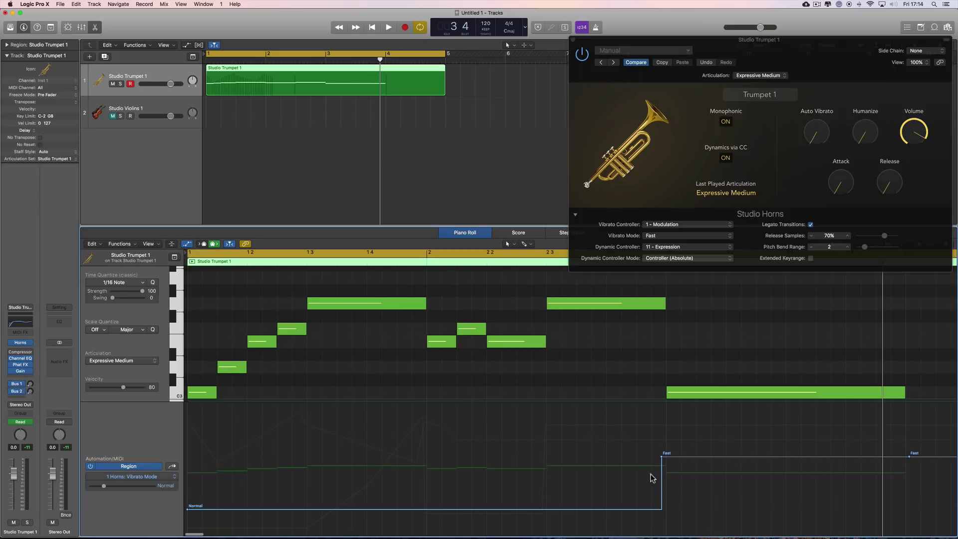
Step: Raise the modulation held from beat 3 of bar 2 to 118 and add a point at bar 3
click(143, 479)
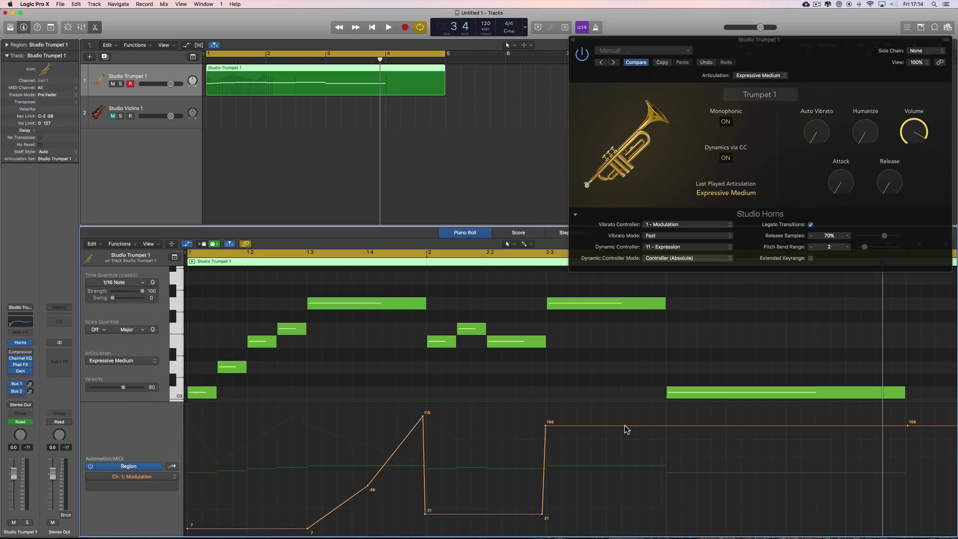
drag(626, 430, 627, 414)
click(663, 413)
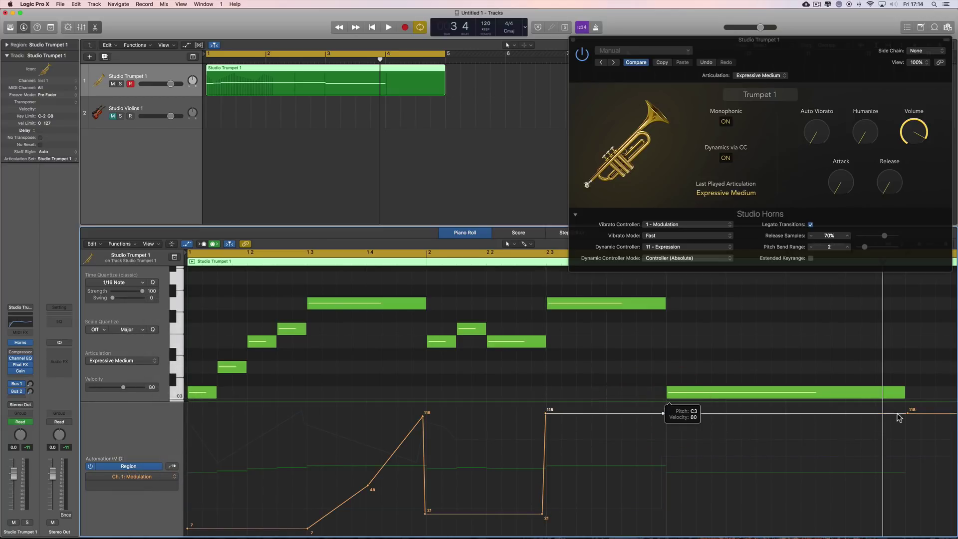
Step: Return the region automation display to Vibrato Mode and play the melody into bar 3
click(143, 478)
click(150, 492)
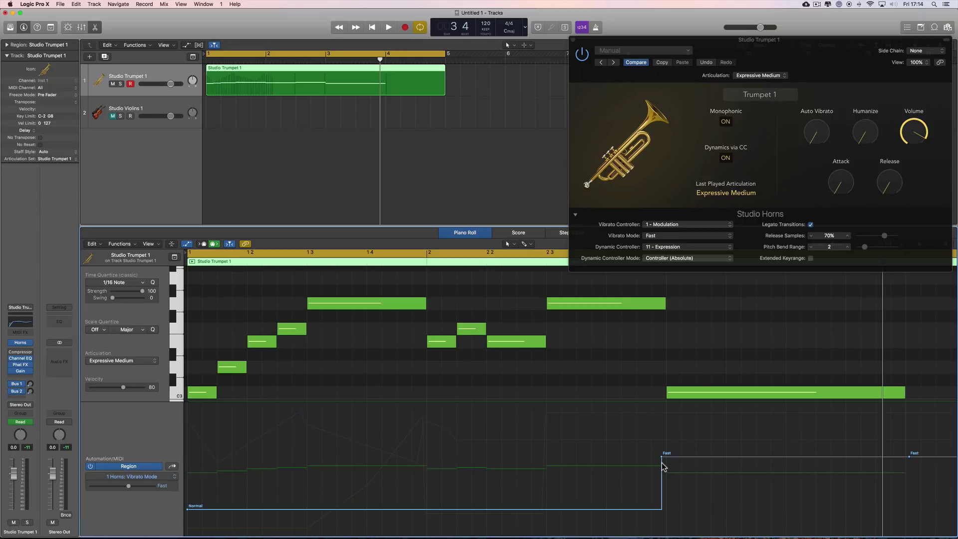
key(space)
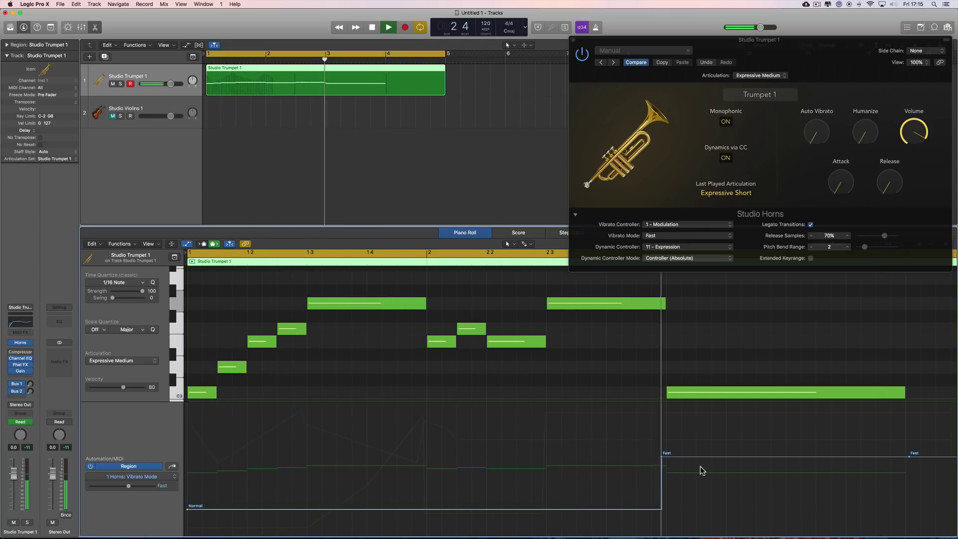
key(space)
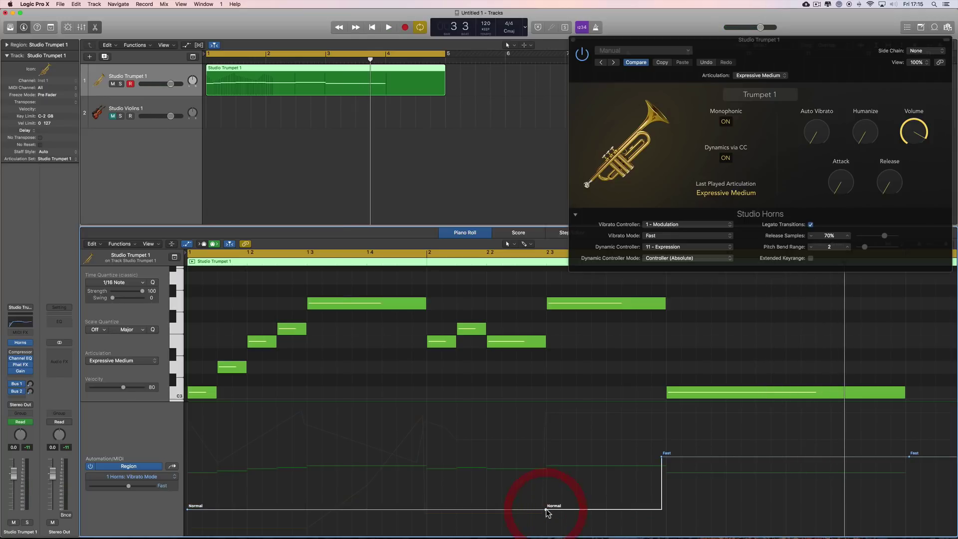
Step: Set Vibrato Mode to Slow from beat 3 of bar 2 and to Fast from bar 3, and play the melody
drag(547, 513, 573, 494)
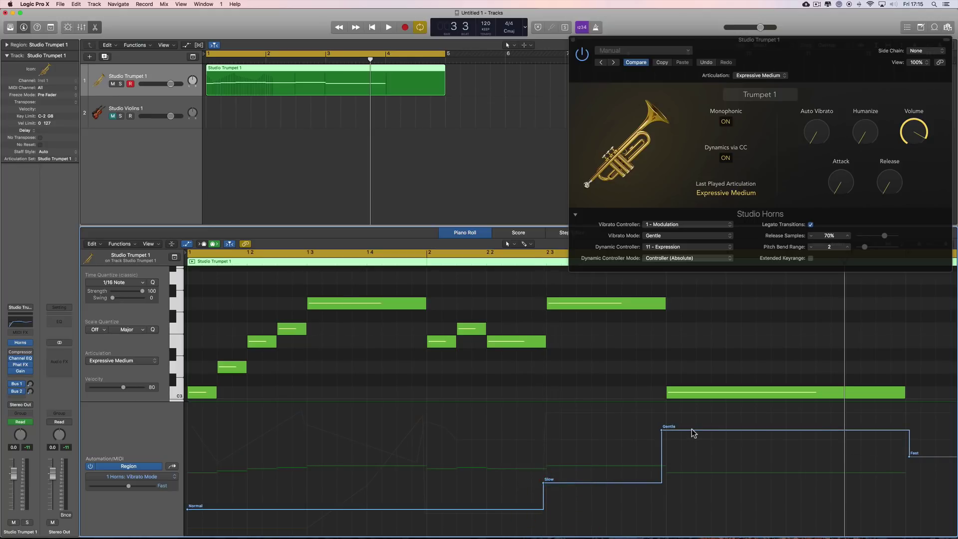
drag(693, 433, 696, 457)
key(Return)
key(space)
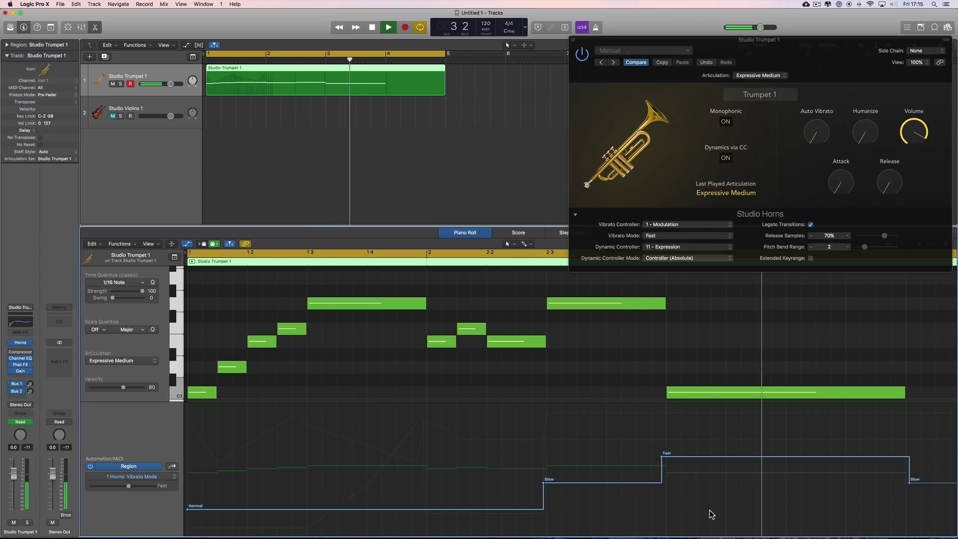
key(space)
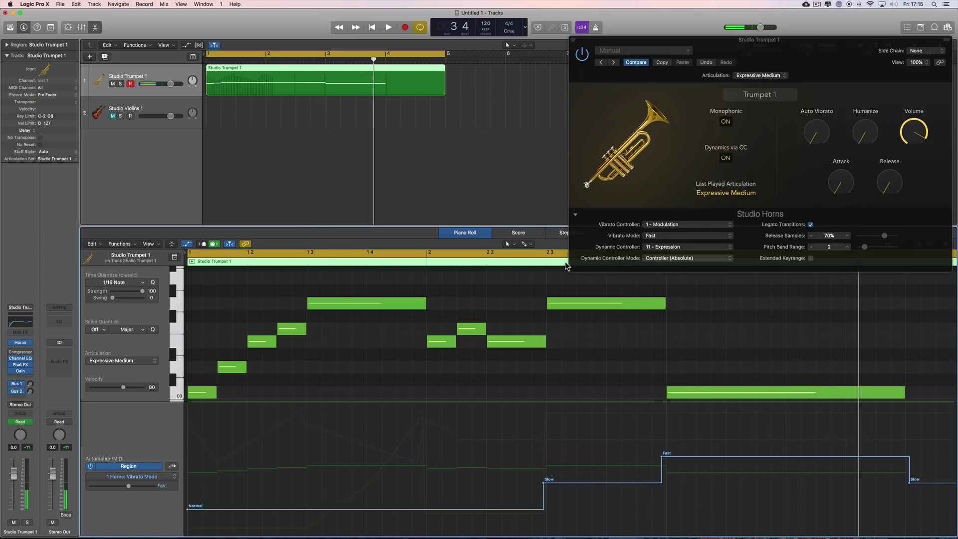
Step: Move the last C3 note to beat 3 of bar 3 and extend the preceding long note to meet it
drag(623, 45, 582, 20)
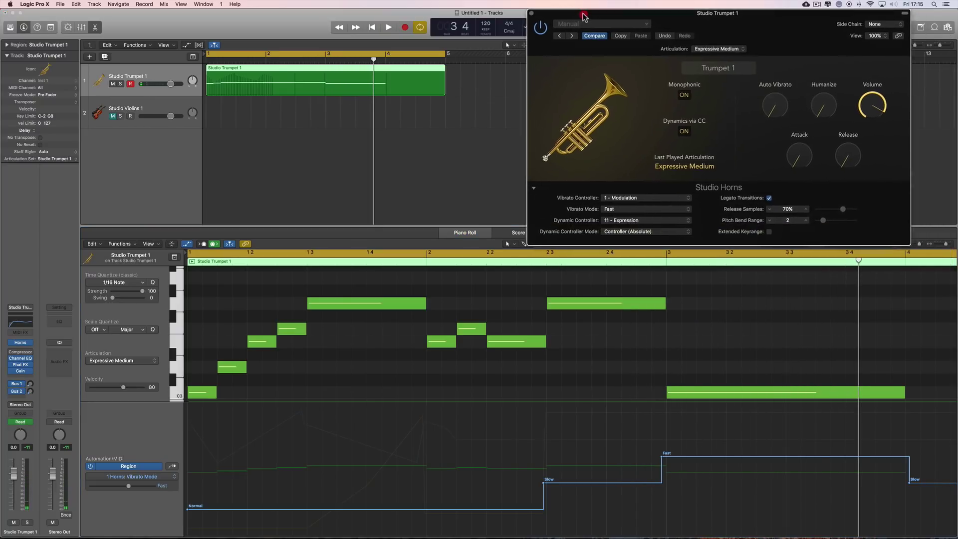
scroll(741, 344, right, 5)
scroll(735, 371, right, 2)
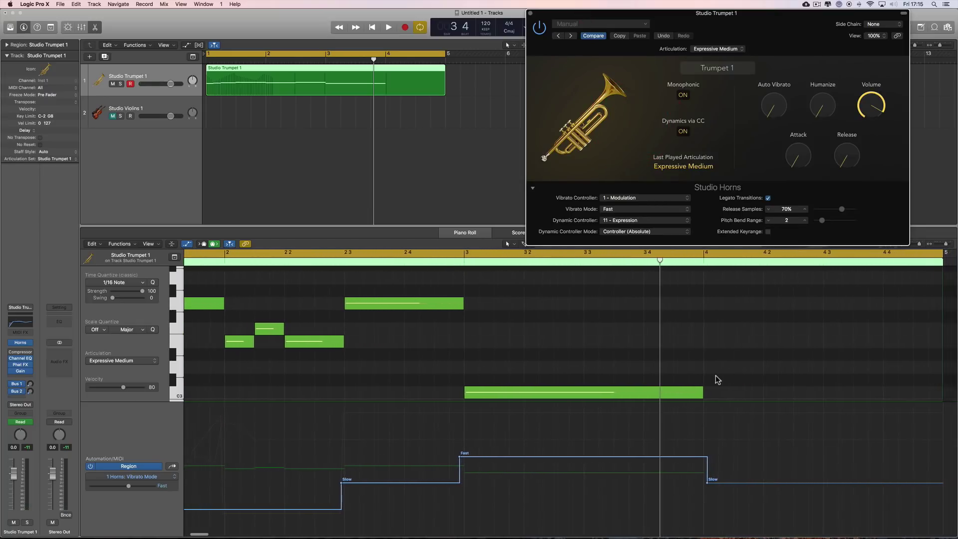
drag(476, 390, 559, 393)
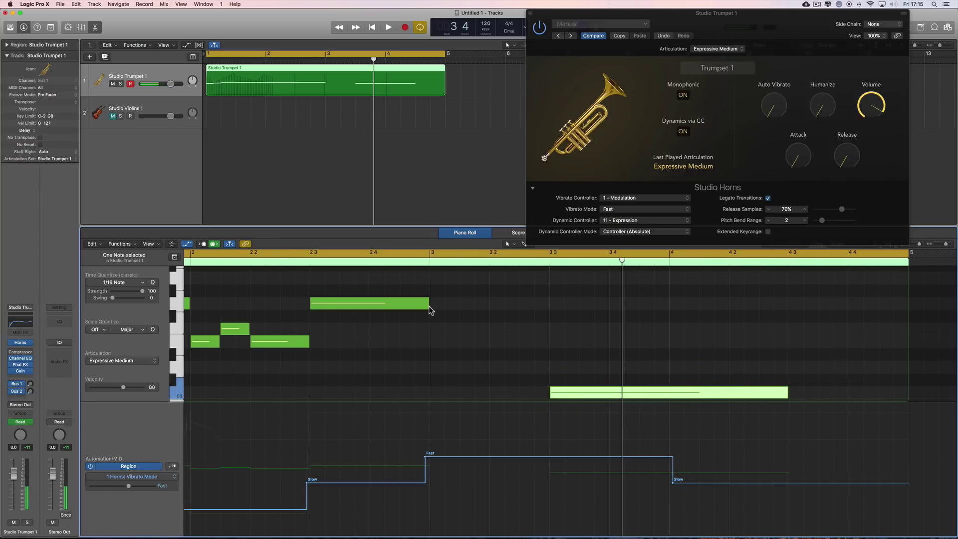
drag(429, 306, 548, 306)
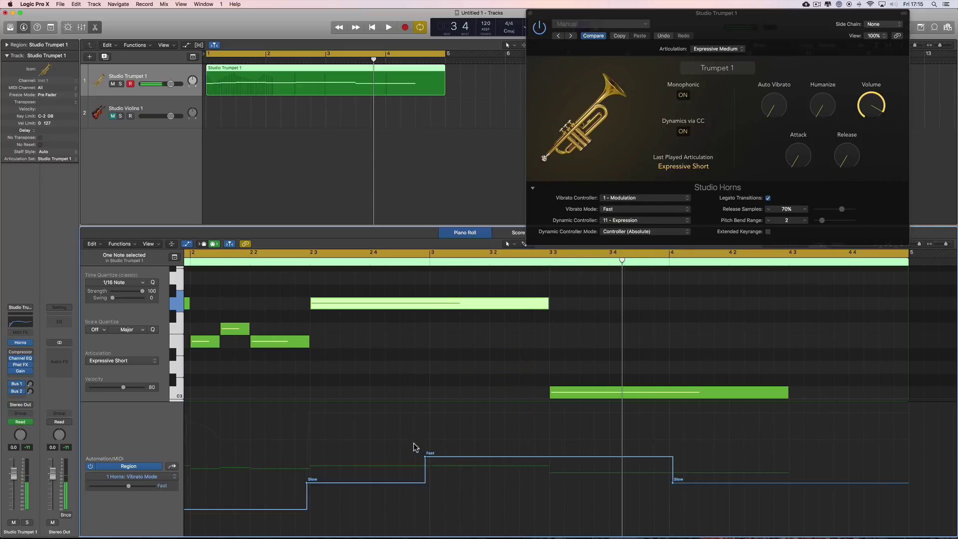
Step: Move the last Fast and Slow vibrato points two beats later to match the shifted note, and play back
drag(405, 446, 771, 485)
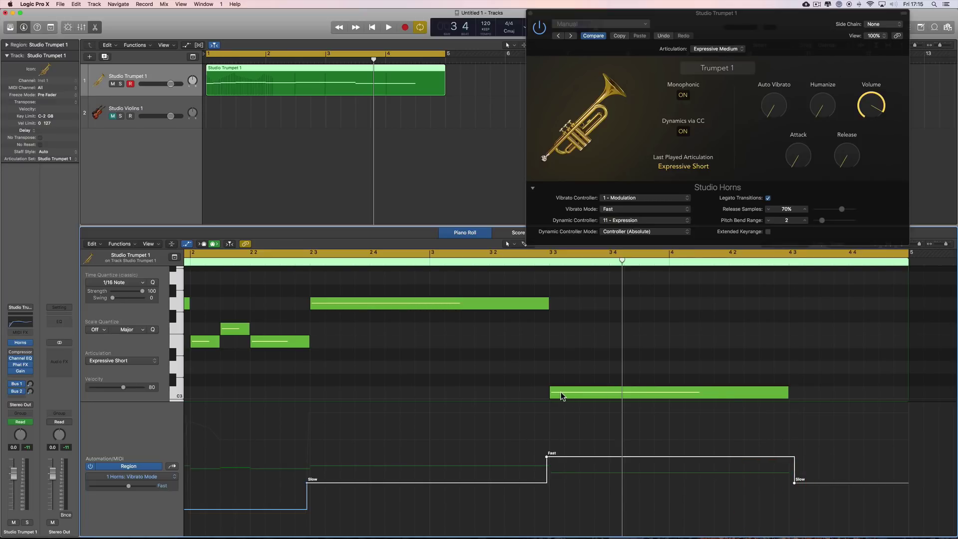
key(space)
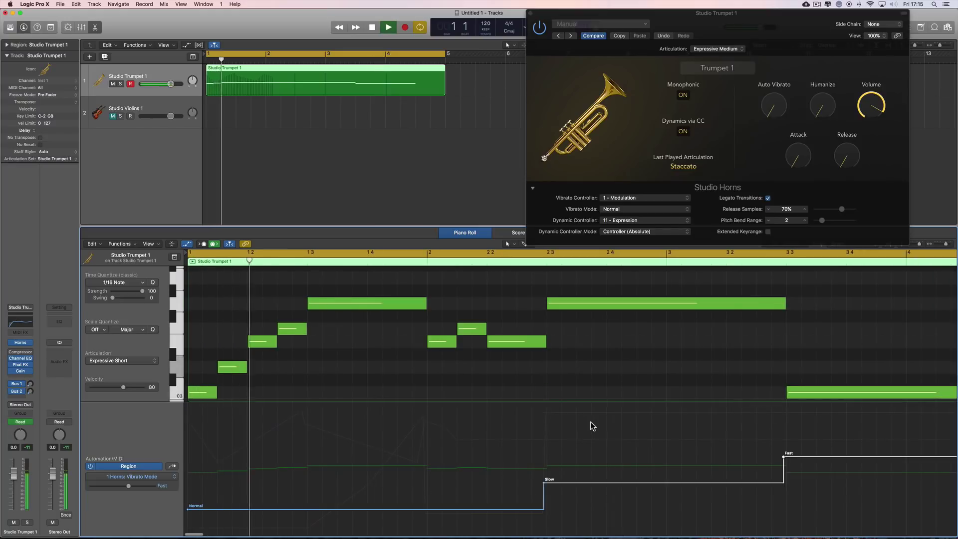
click(934, 245)
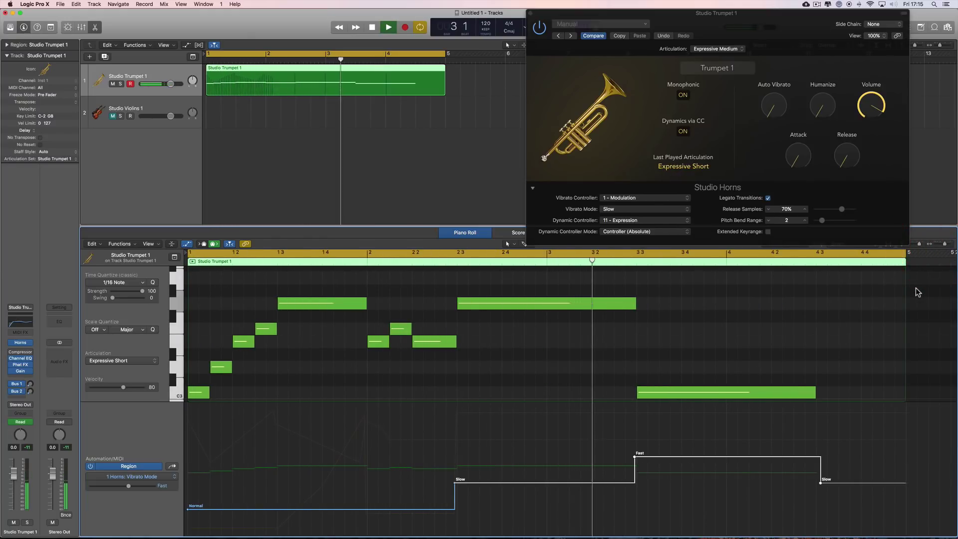
key(space)
Step: Set the articulation of the last two long notes to Sustain and play the melody from the start
click(468, 306)
click(116, 368)
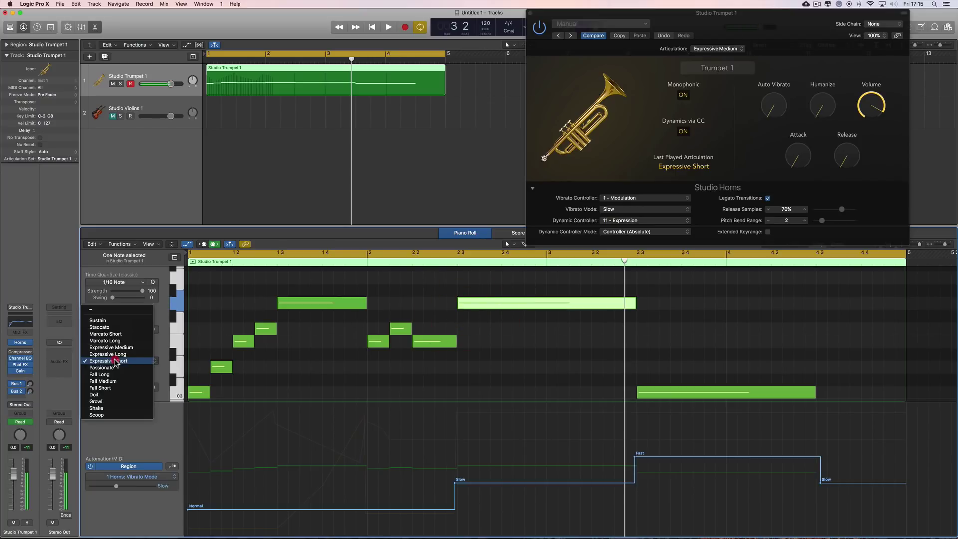
key(Return)
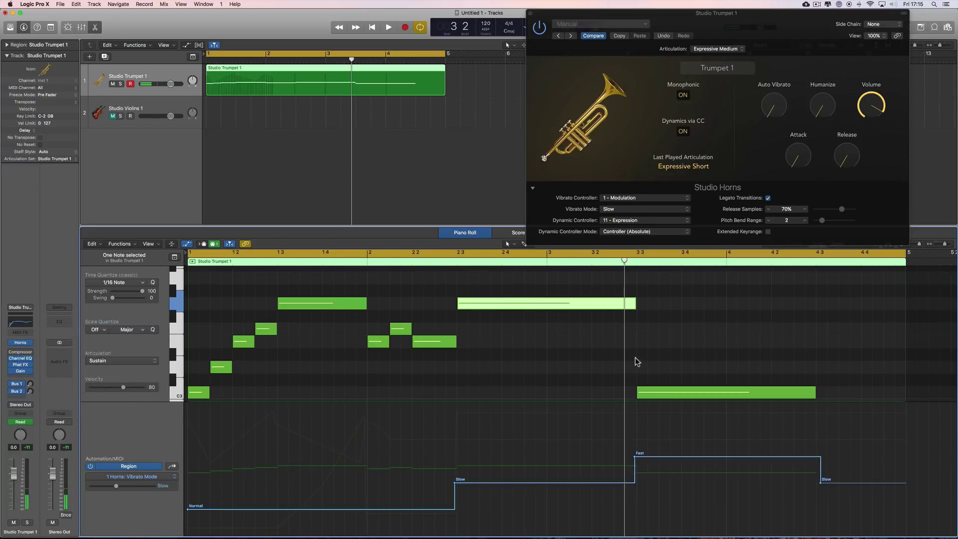
click(663, 394)
click(133, 362)
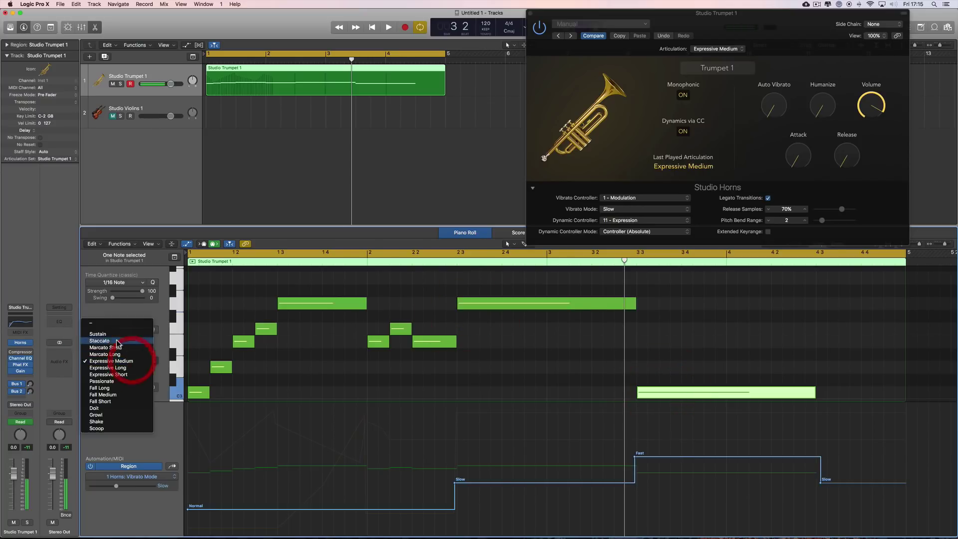
key(Return)
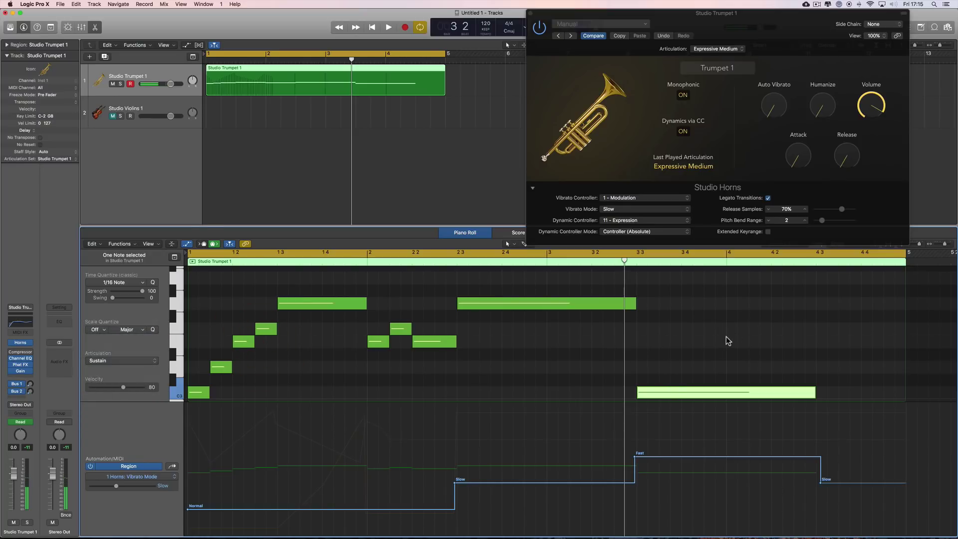
key(Return)
key(space)
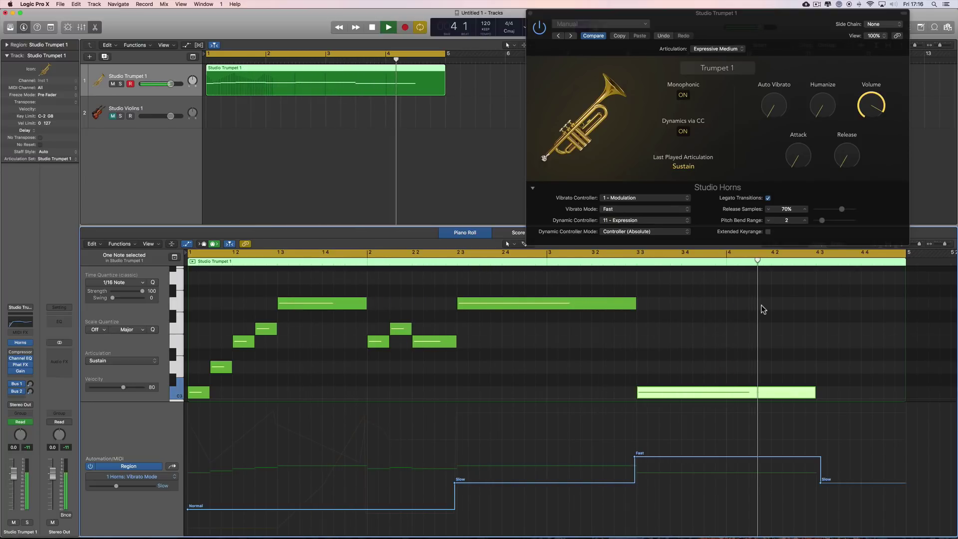
key(space)
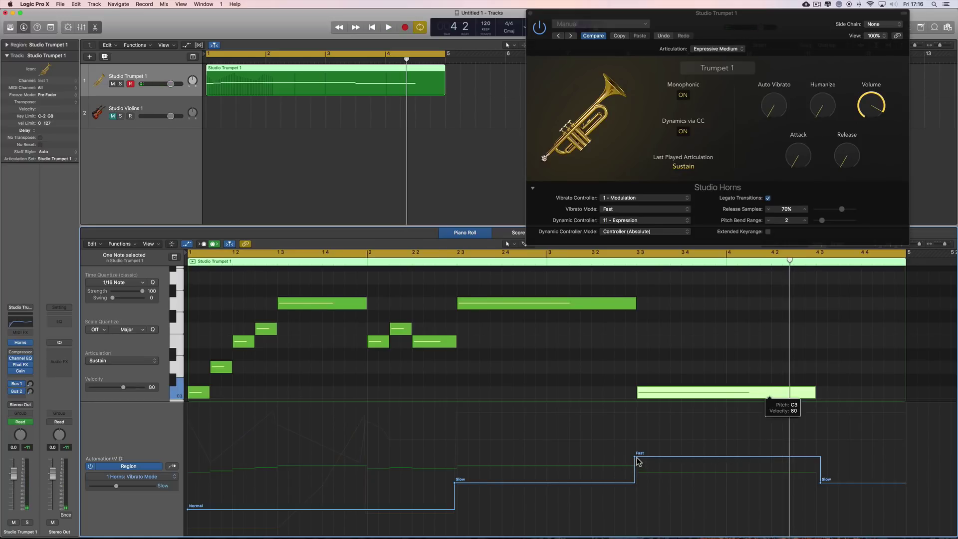
Step: Shift the Fast vibrato change slightly earlier than the last note's start and play back the passage
drag(635, 459, 627, 458)
key(space)
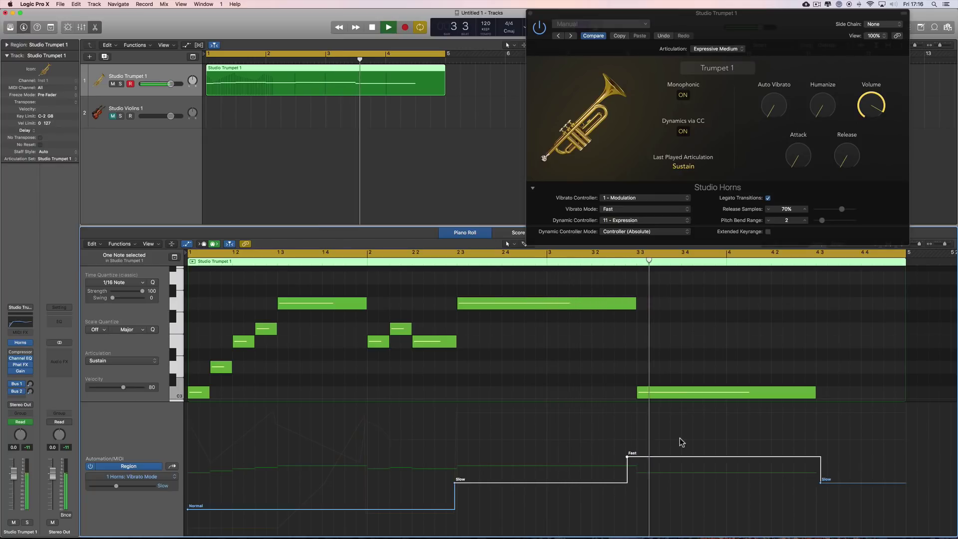
key(space)
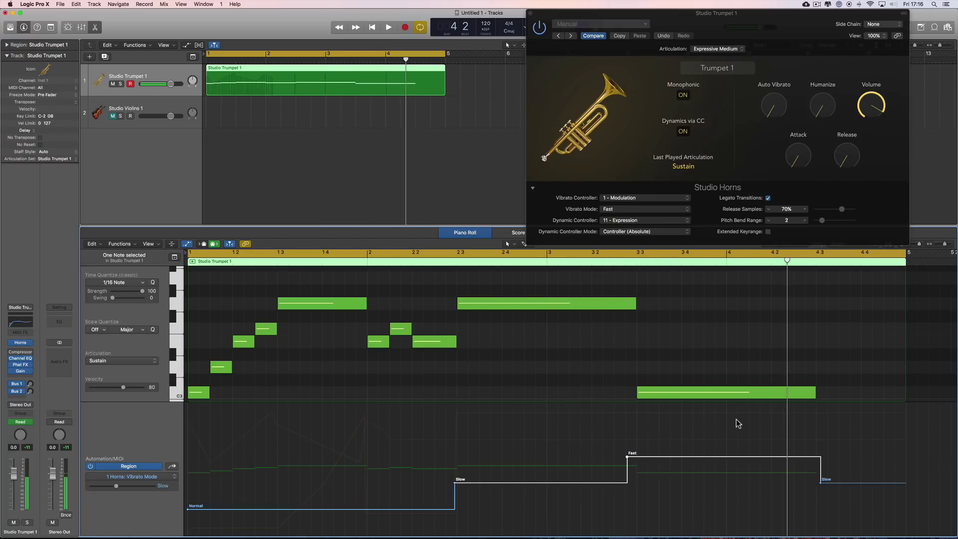
Step: Display the modulation automation, move the last two 118 points two beats later, and place the 118 rise slightly before beat 3 of bar 2
click(155, 476)
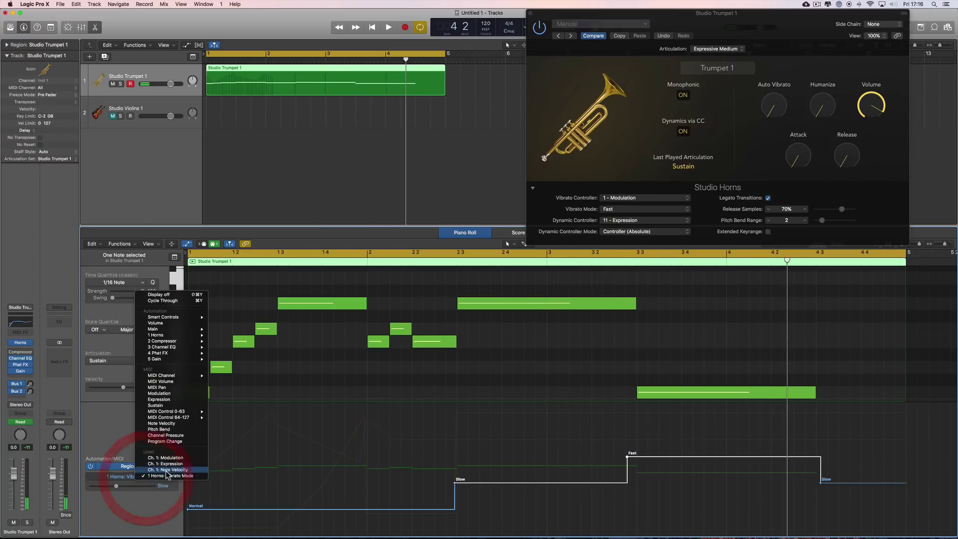
click(464, 464)
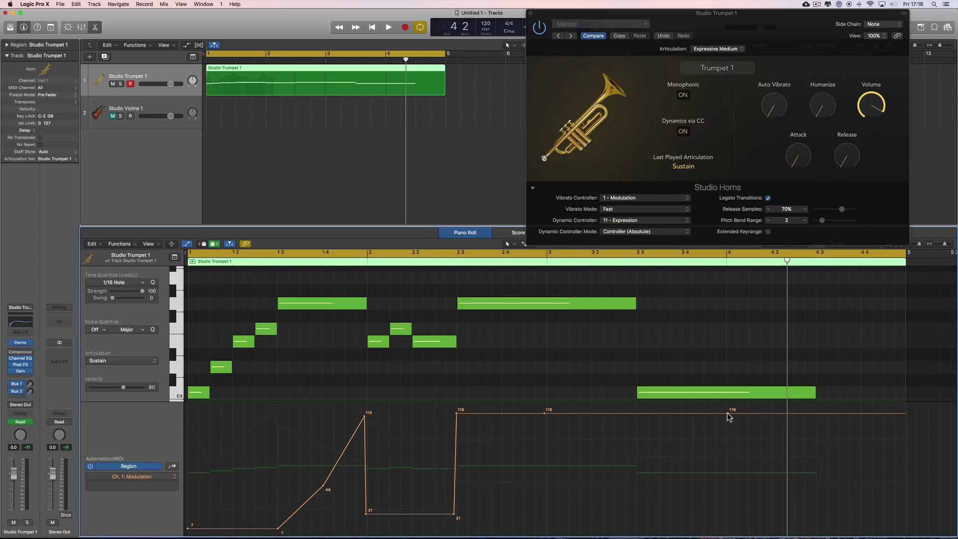
drag(729, 415, 634, 413)
click(456, 414)
drag(454, 414, 454, 413)
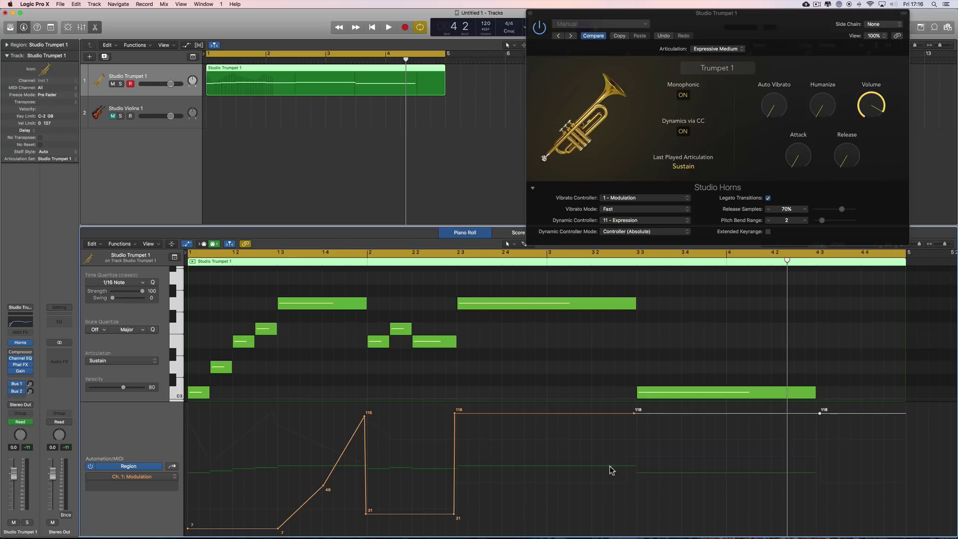
Step: Play back the trumpet melody, listening to the last two long notes
key(space)
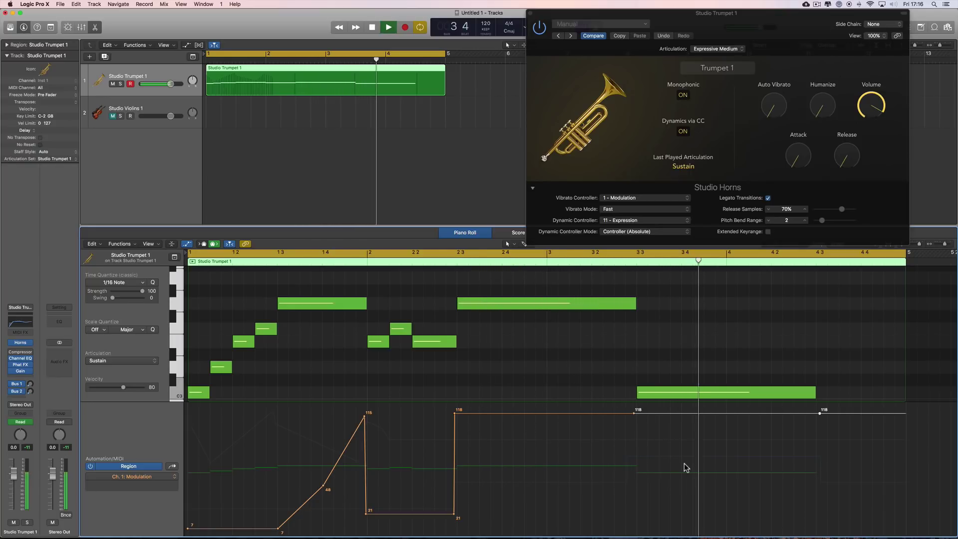
key(space)
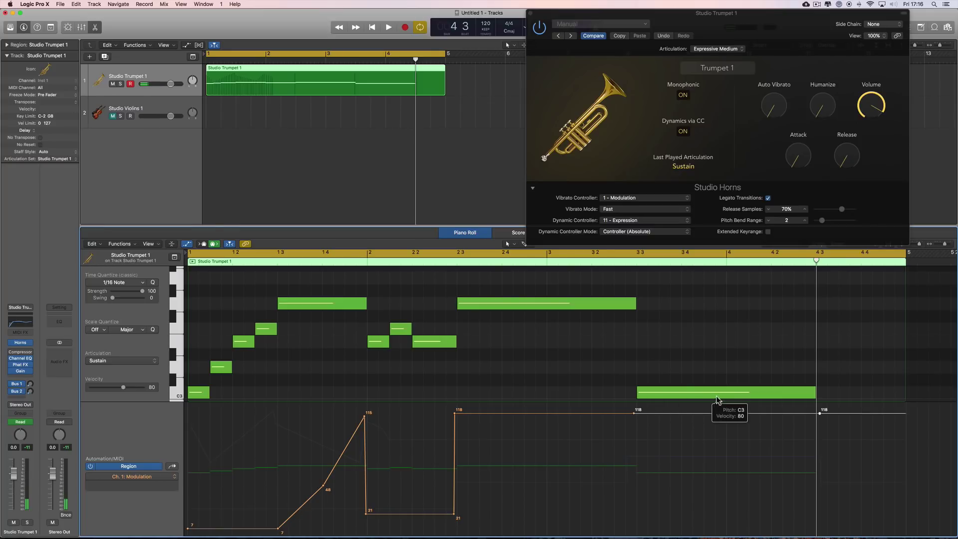
key(space)
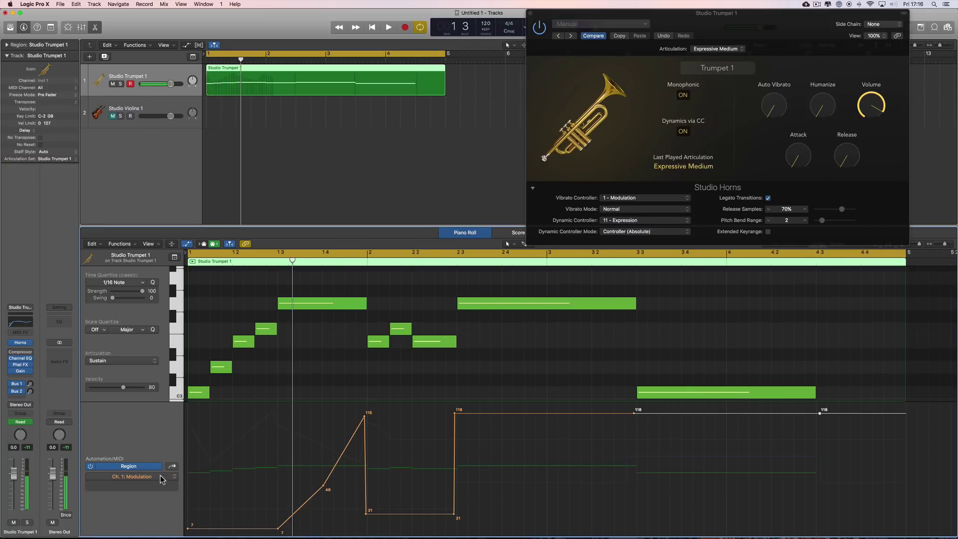
Step: Display the Vibrato Mode automation, add a Slow point just before the Fast change, and play back the passage
click(161, 477)
click(189, 489)
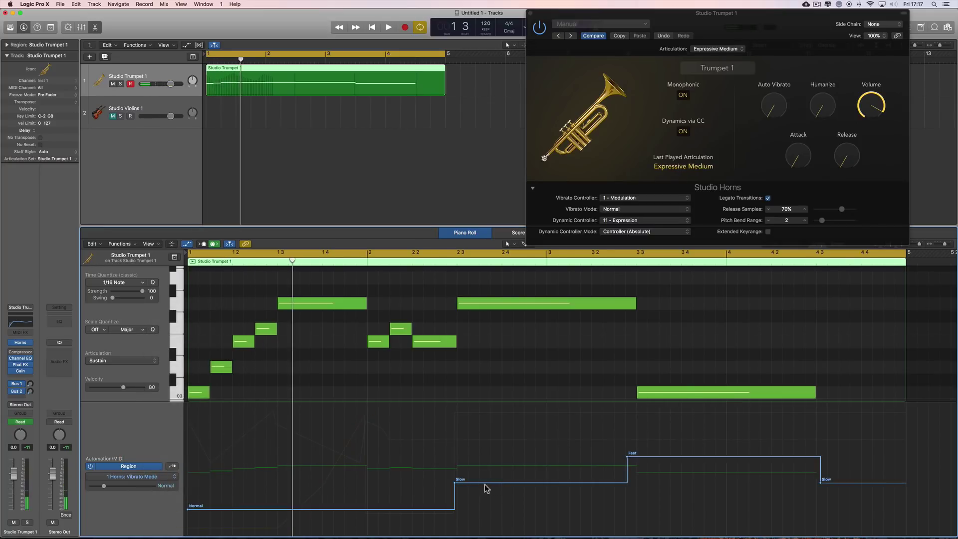
key(space)
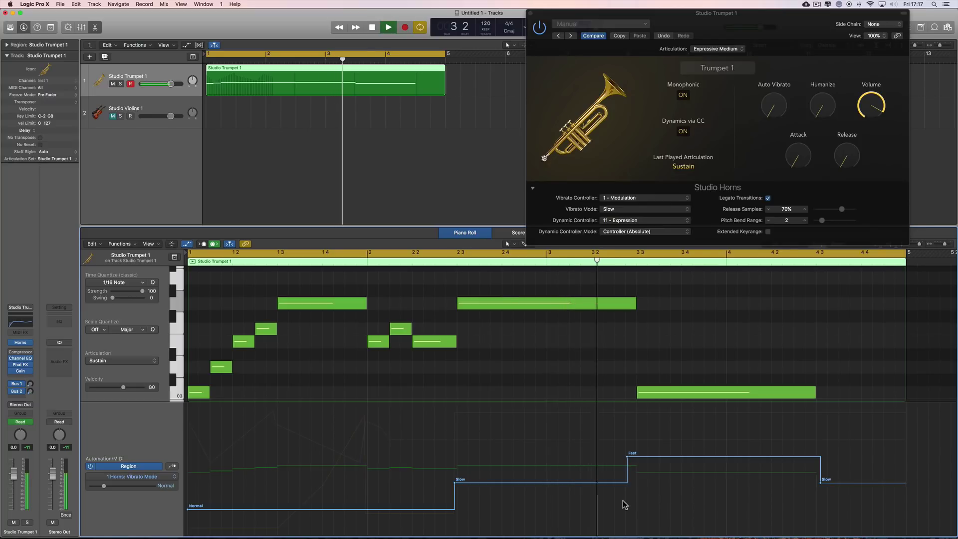
key(space)
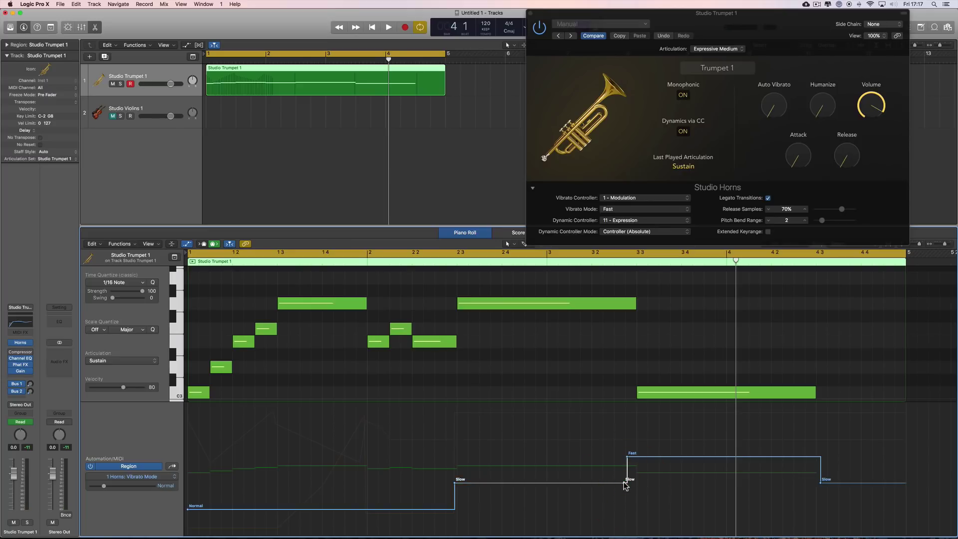
key(space)
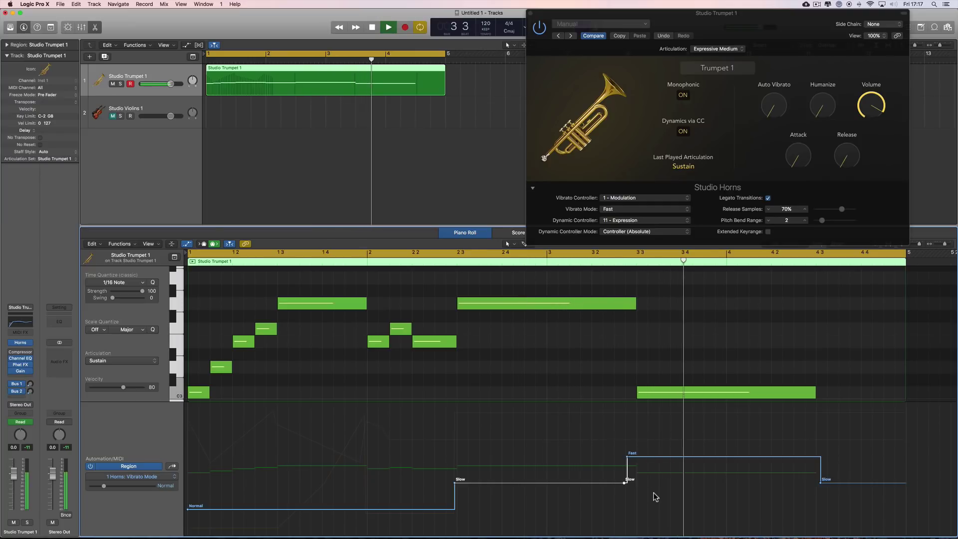
key(space)
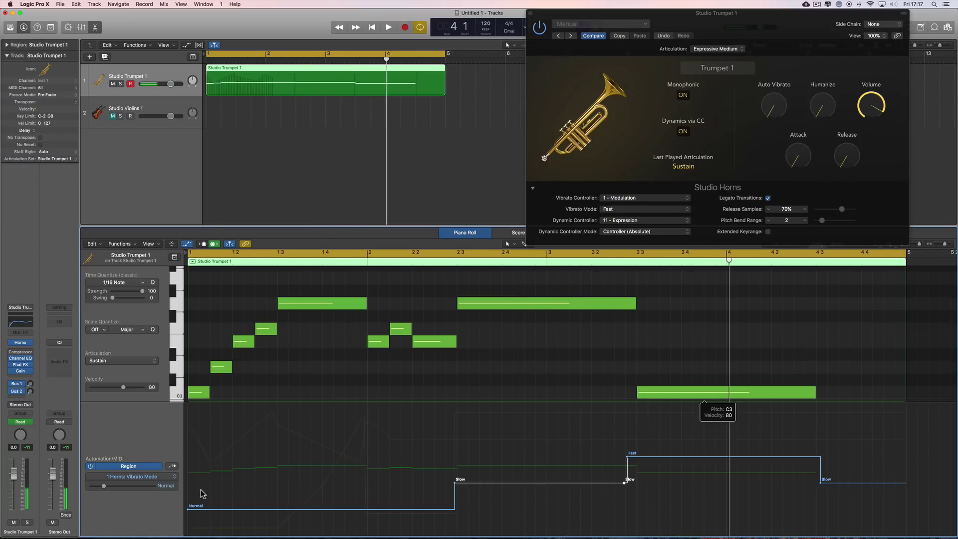
Step: Display the modulation automation, add 118 points at the starts of bars 3 and 4, and play back
click(139, 478)
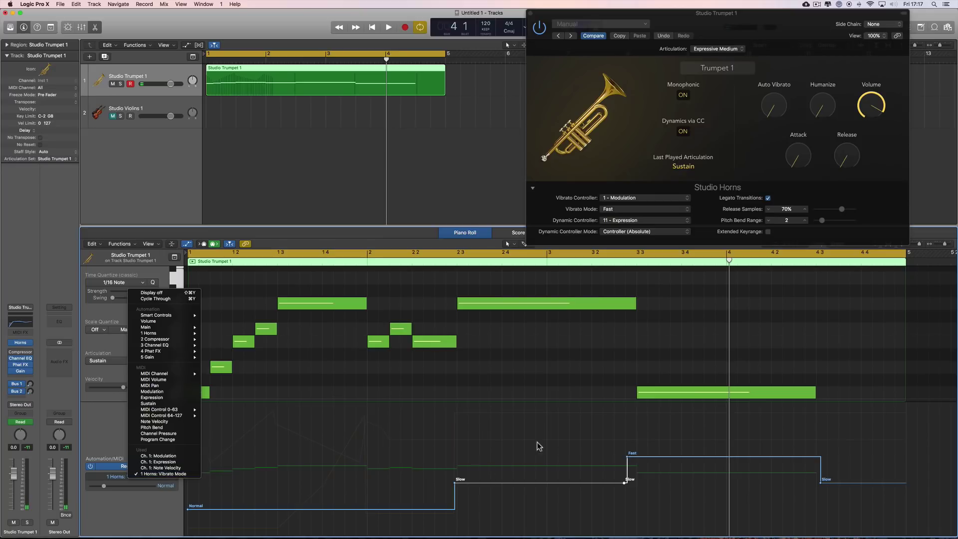
click(172, 456)
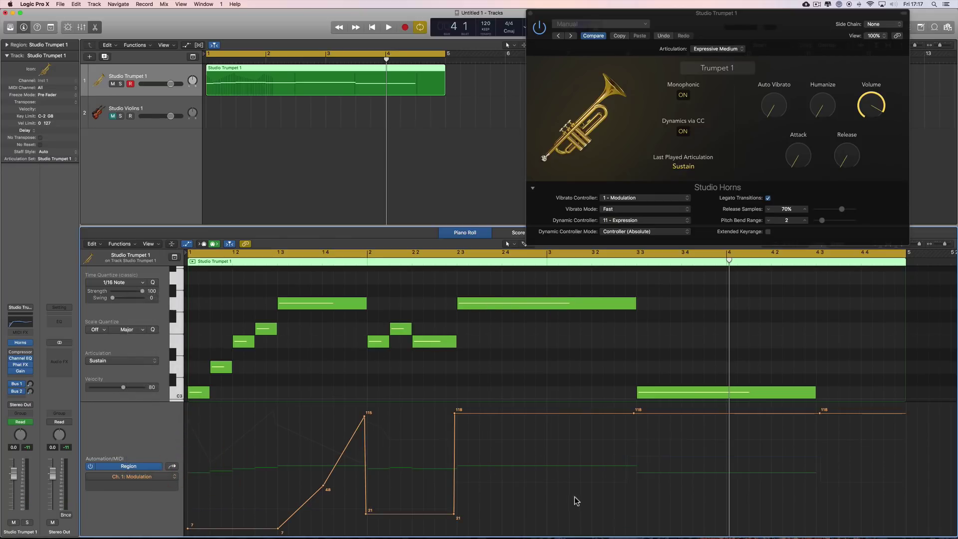
click(546, 414)
key(space)
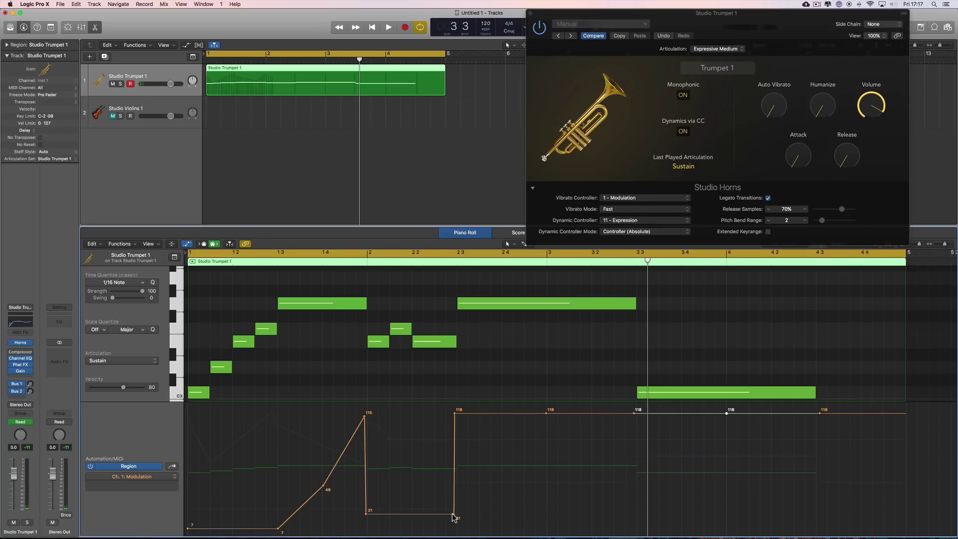
Step: Shift the 21-to-118 modulation rise slightly earlier, delete the 118 point at the start of bar 3, and play back
drag(453, 516, 448, 515)
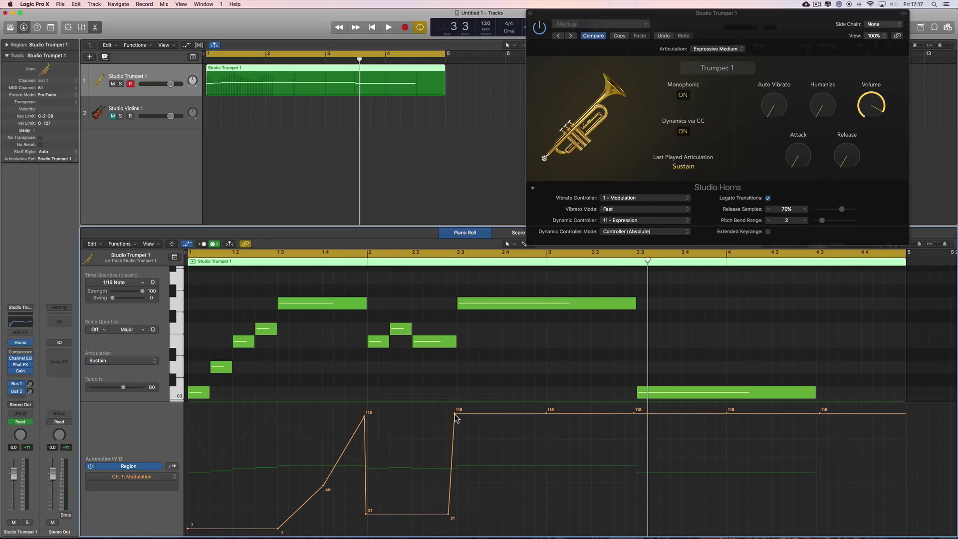
drag(454, 414, 452, 414)
click(545, 412)
key(space)
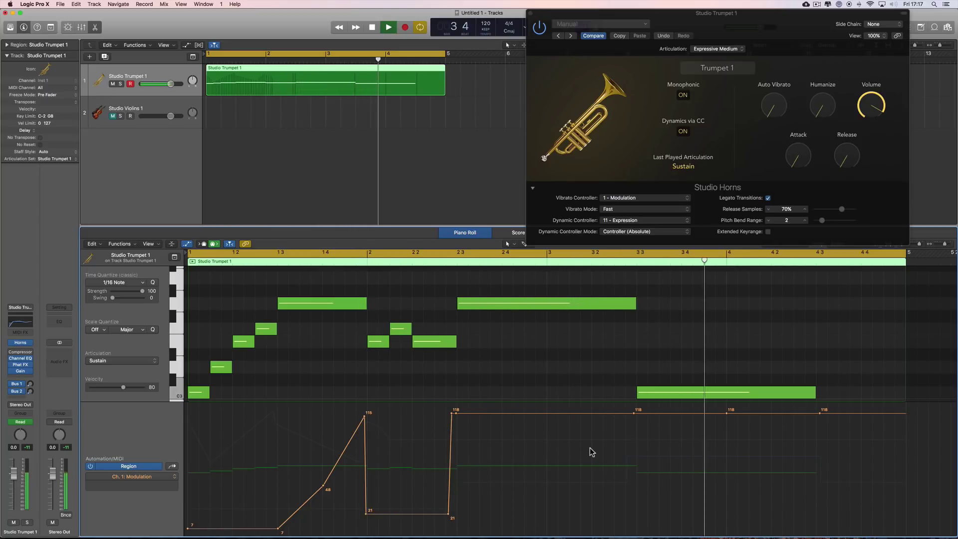
Step: Remove the 118 modulation points at the start of bar 4 and just after the rise, and play the melody back
double_click(730, 414)
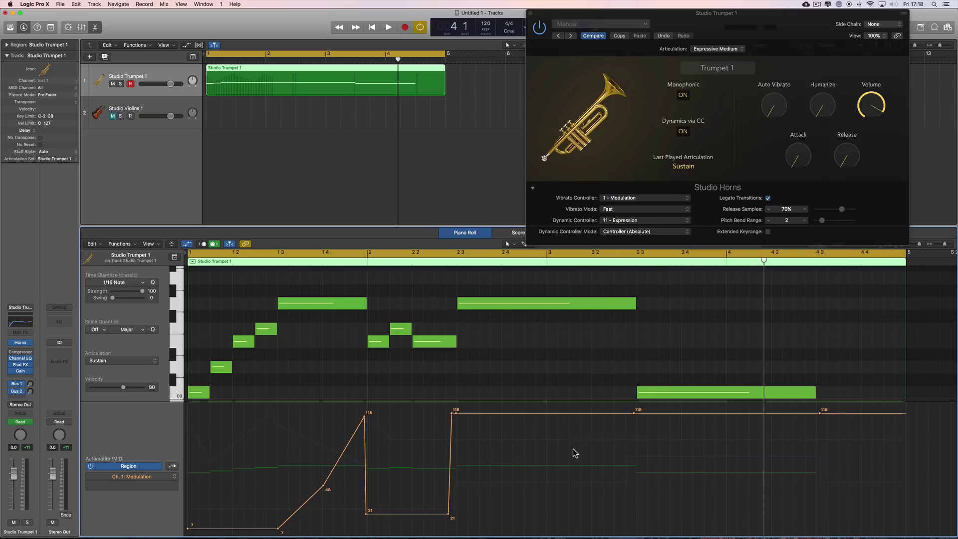
key(space)
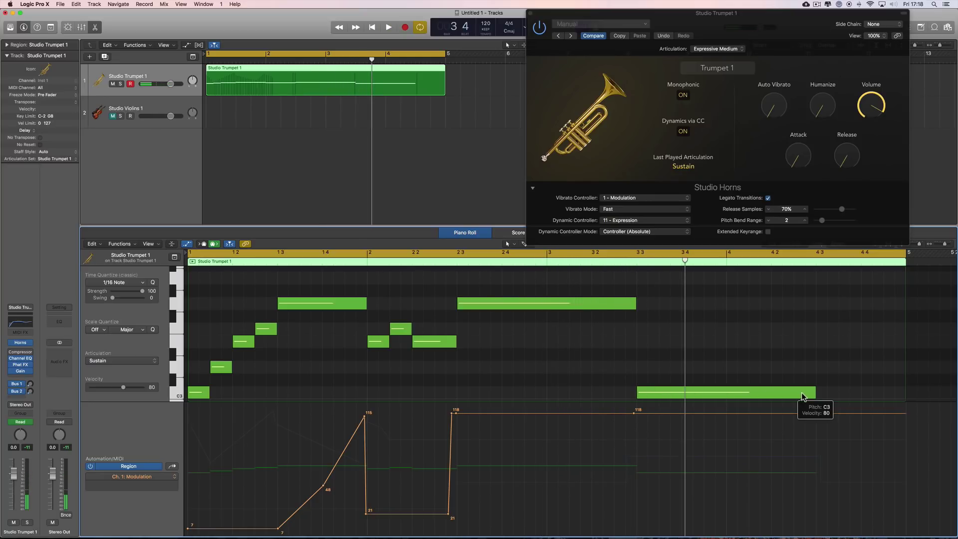
click(819, 413)
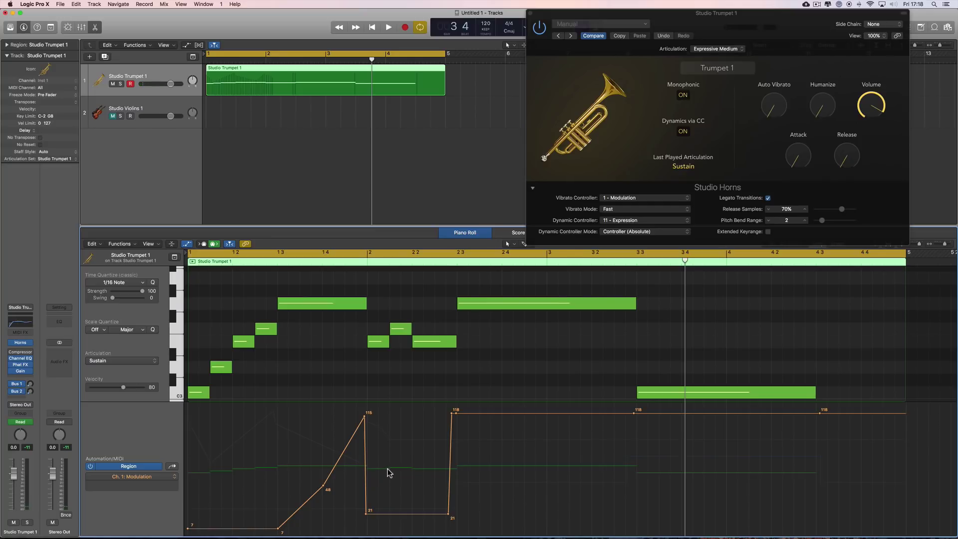
click(464, 422)
key(space)
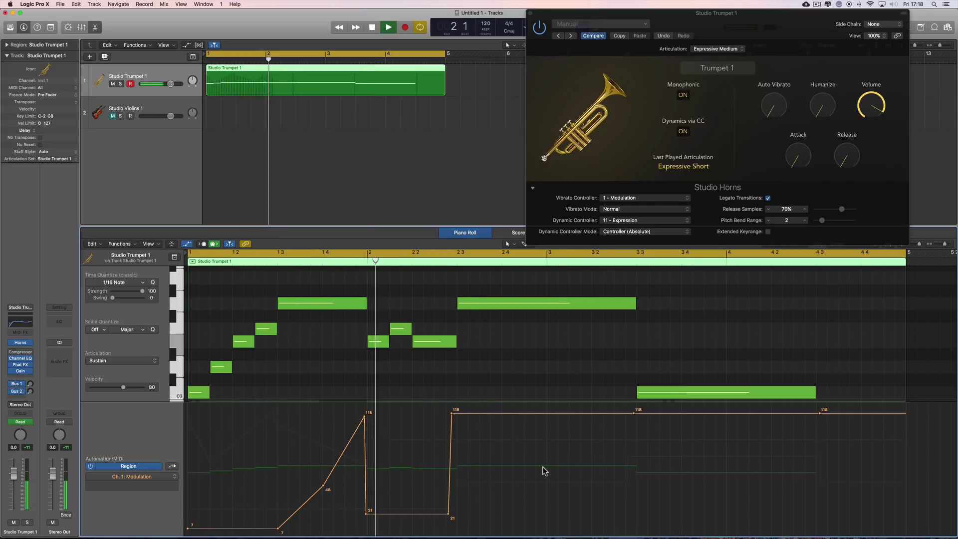
key(space)
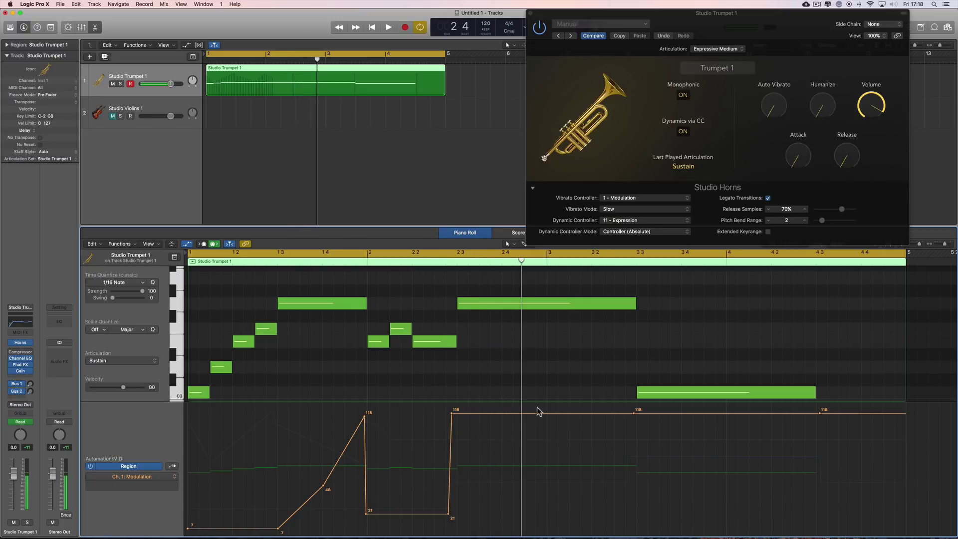
Step: Move the second 21 modulation point slightly earlier, end the rise to 118 at beat 3 of bar 2, and play back
drag(448, 515, 446, 512)
key(space)
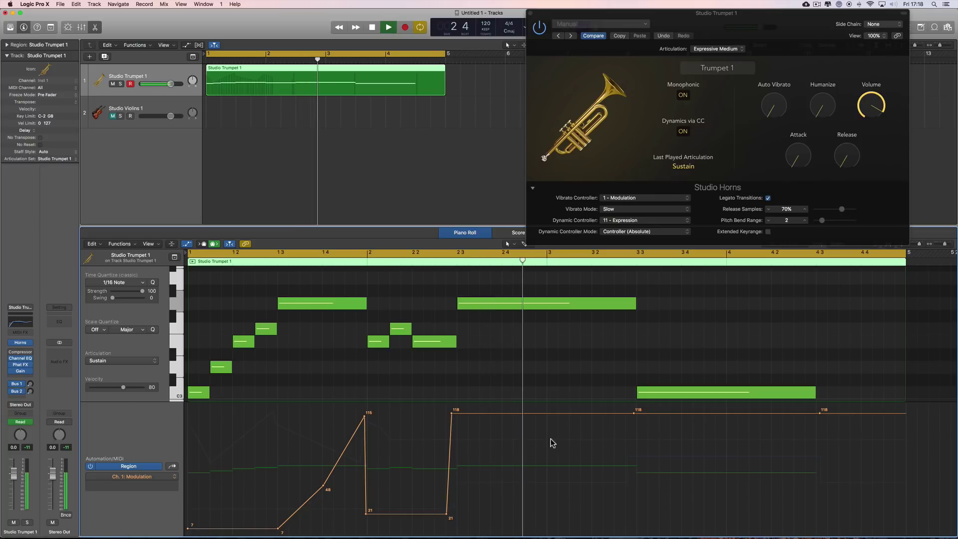
key(space)
click(456, 413)
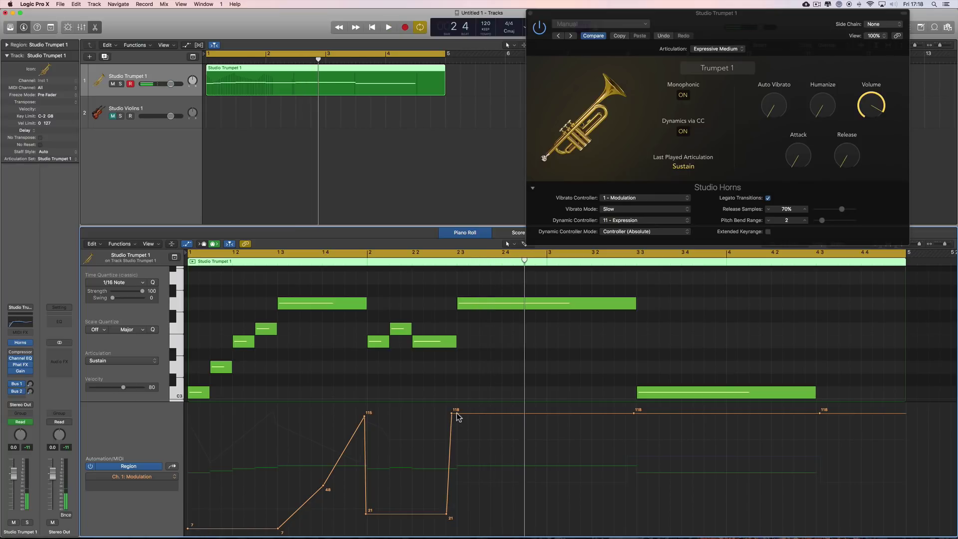
key(space)
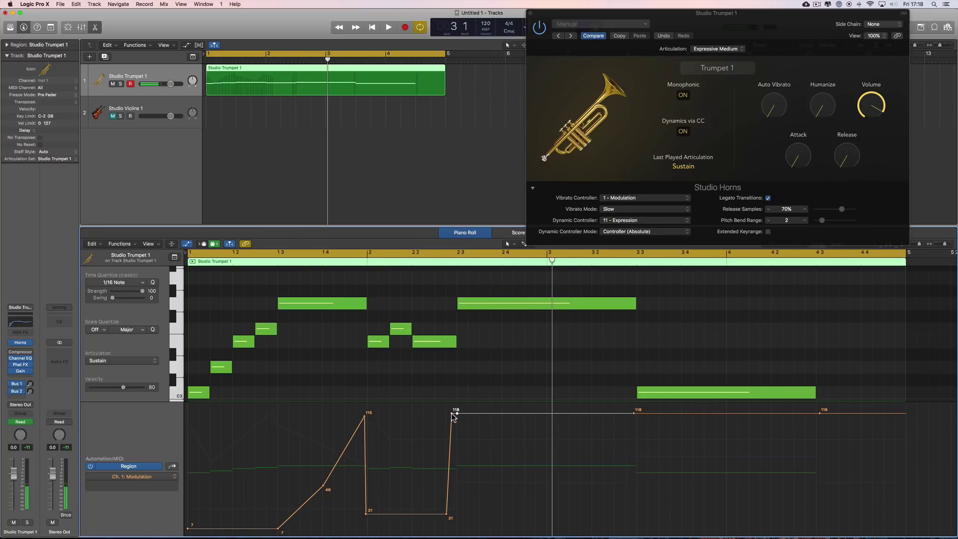
key(space)
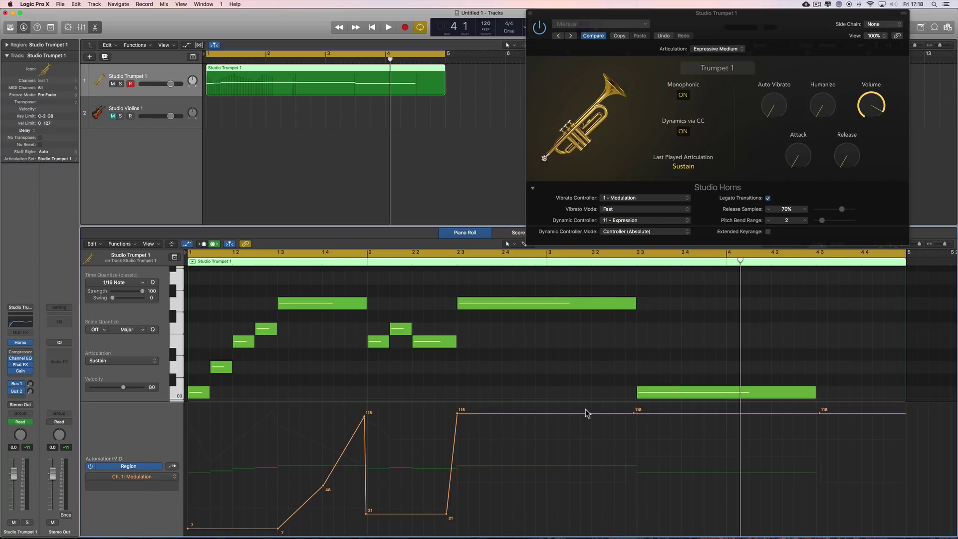
Step: Display the Vibrato Mode automation again and play back the melody to check the vibrato changes
click(148, 480)
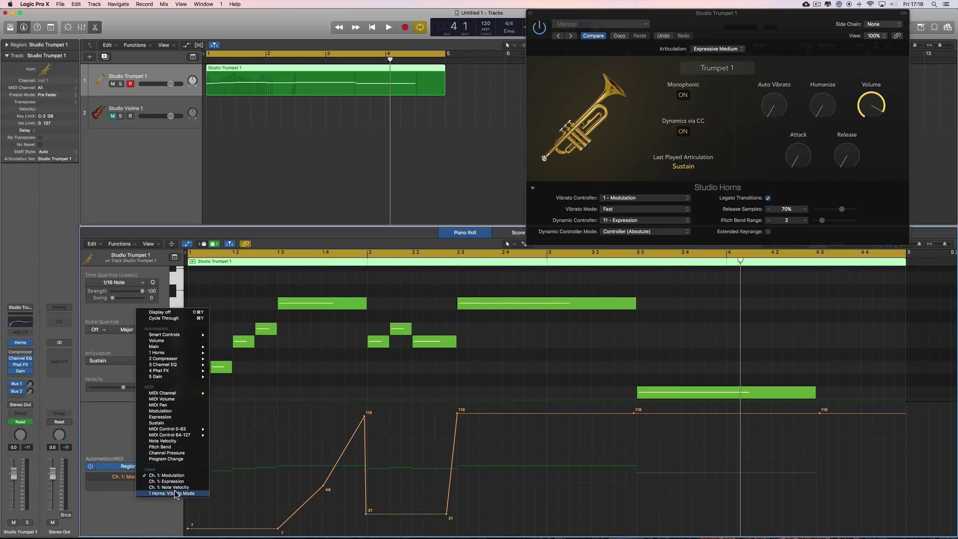
click(284, 503)
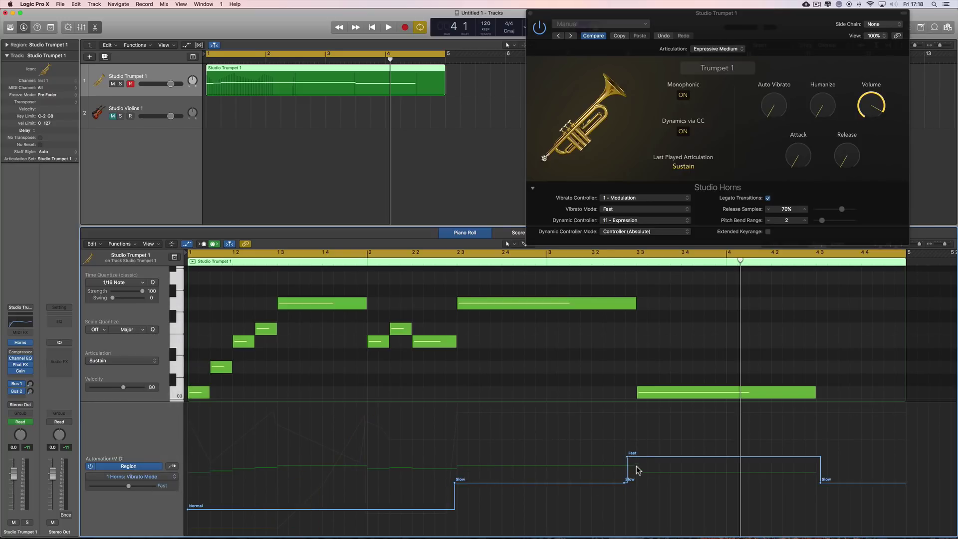
key(space)
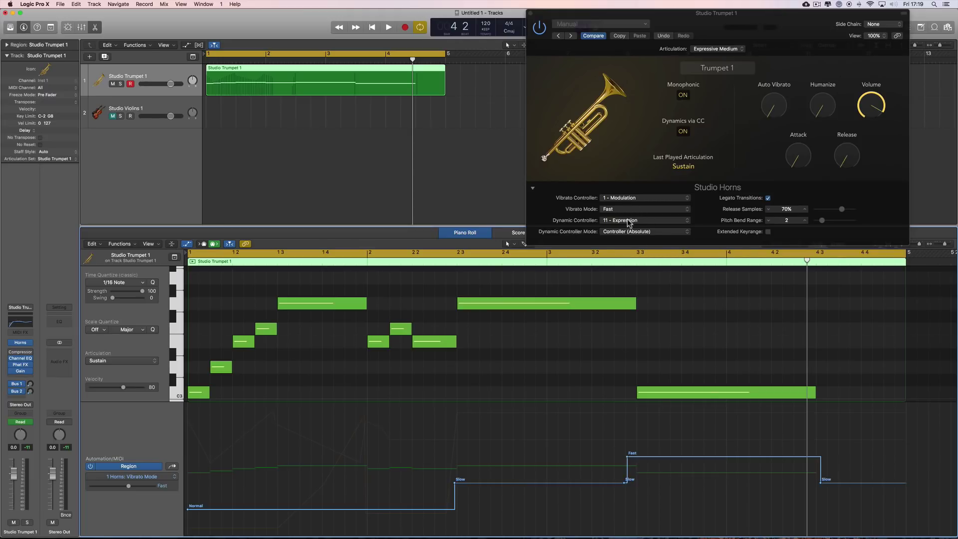
Step: Display the expression automation, hold its level until just before beat 3 of bar 2, and drop it to 41 there
click(128, 478)
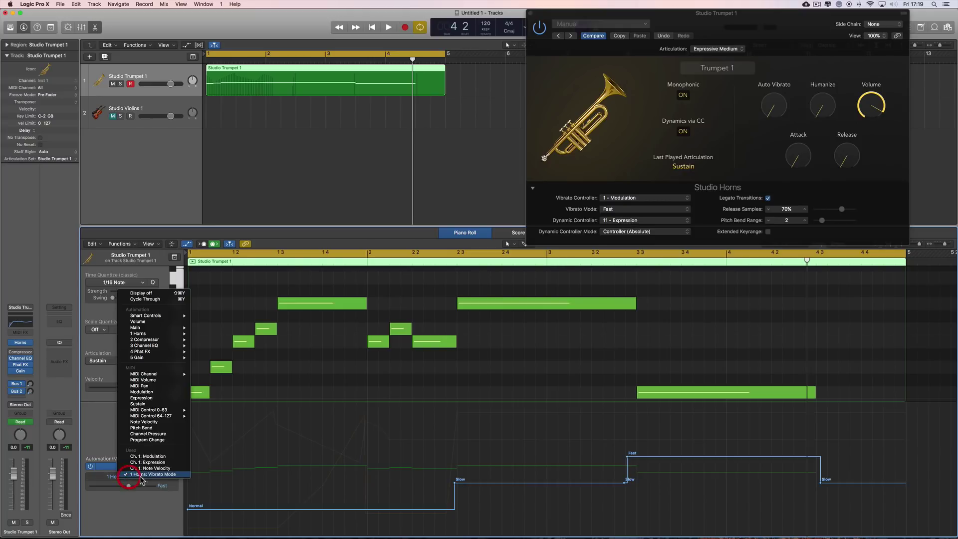
click(157, 463)
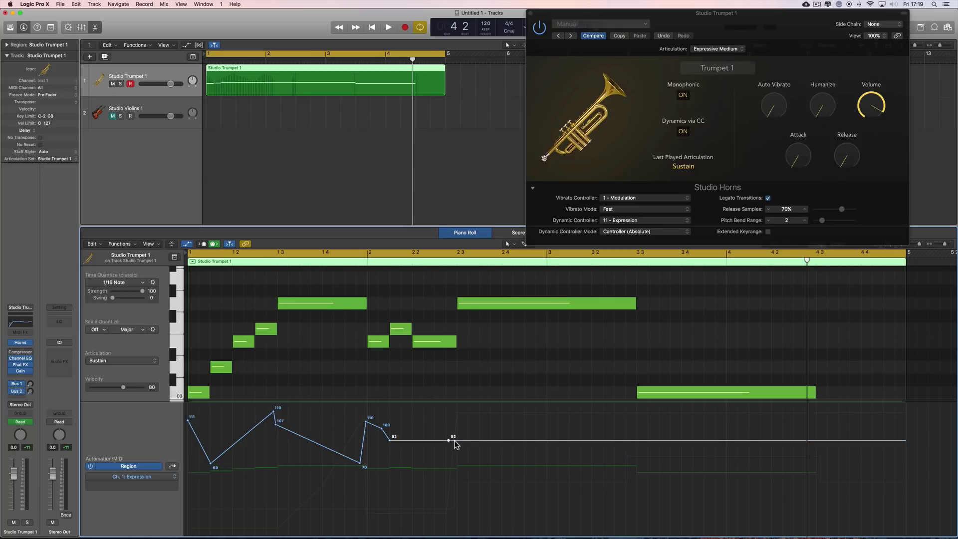
drag(456, 443, 454, 493)
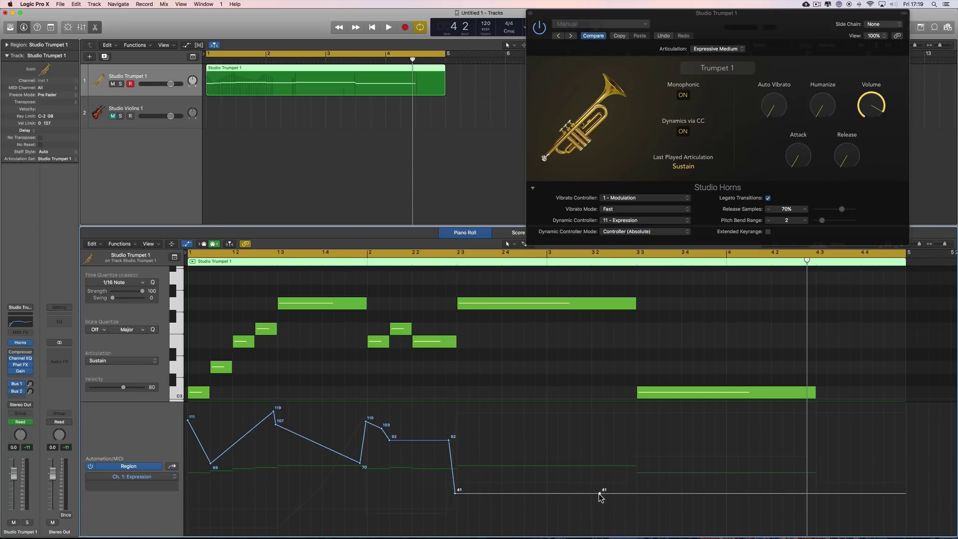
Step: Ramp expression to 111 across the first long note, then from 80 to 116 across the last note, and play back
drag(600, 494, 674, 457)
drag(806, 454, 814, 416)
key(space)
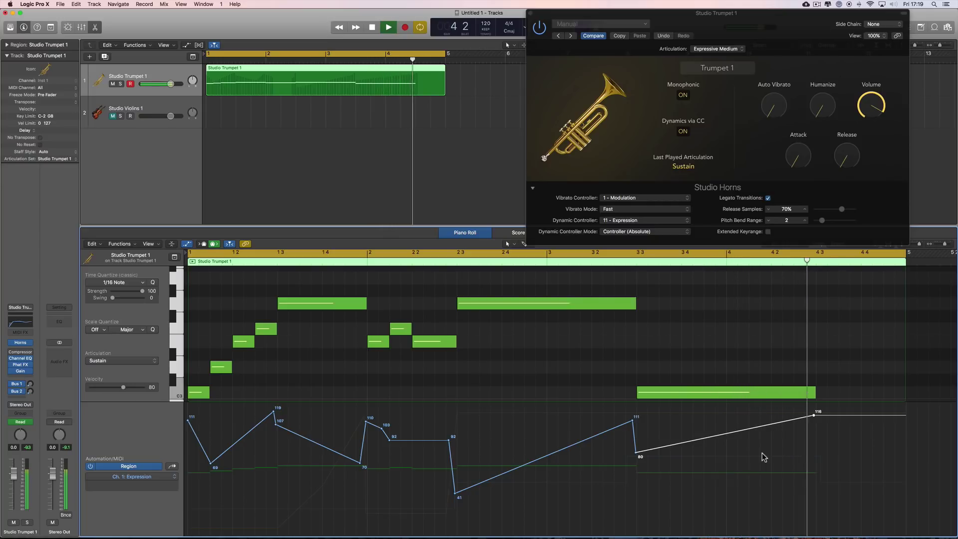
key(space)
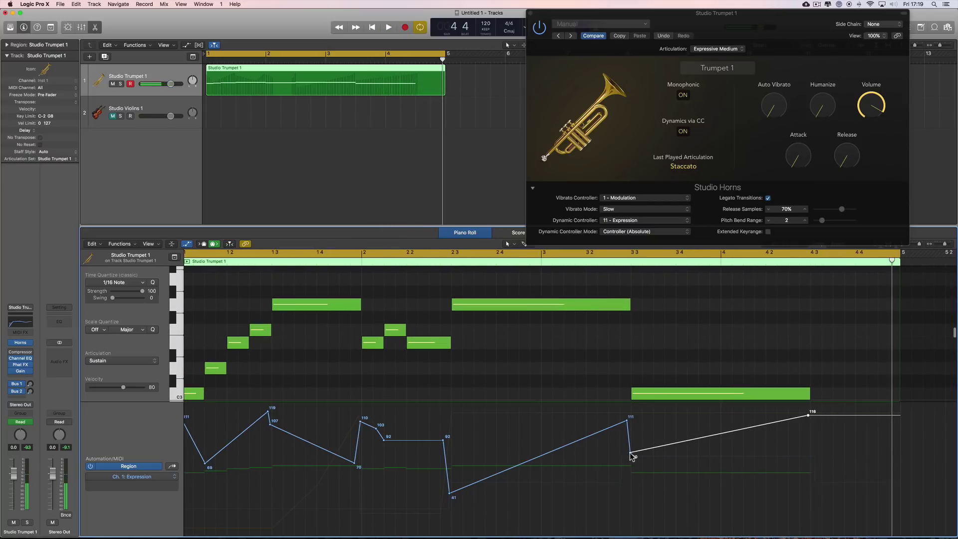
Step: Lower the expression point at the last note's start to 21 and play back the stronger crescendo
drag(632, 457, 631, 513)
key(space)
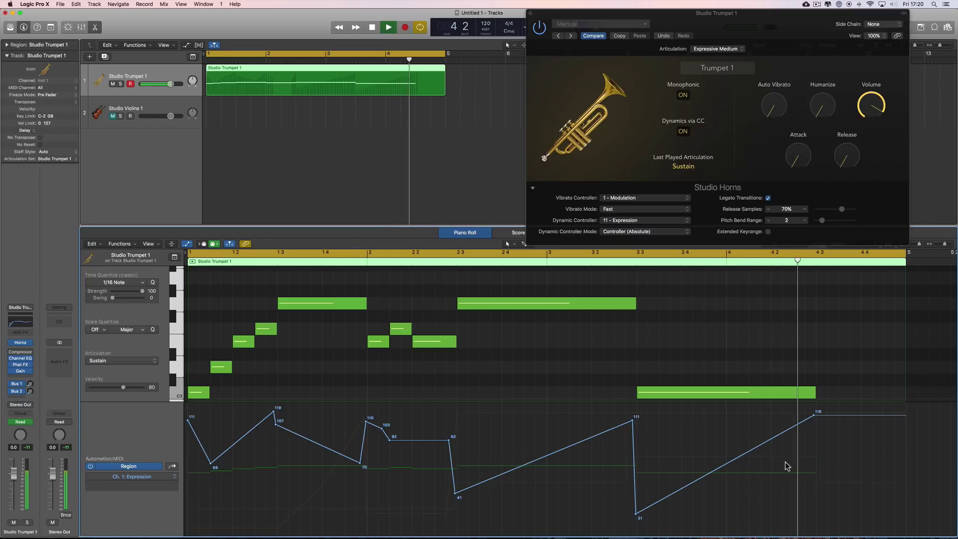
key(space)
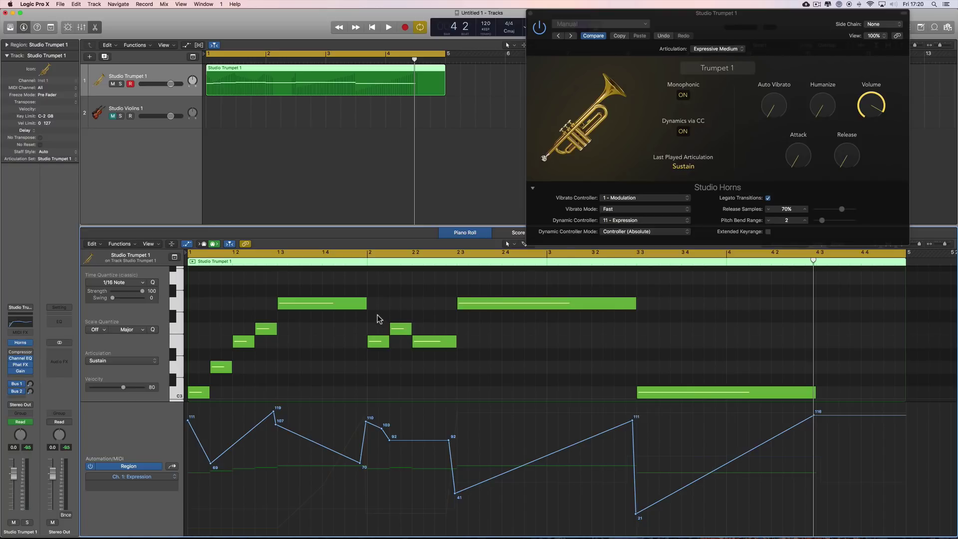
Step: Set the articulation of the two short notes at the start of bar 2 to Staccato and play back
drag(378, 318, 427, 354)
drag(380, 313, 394, 355)
click(150, 360)
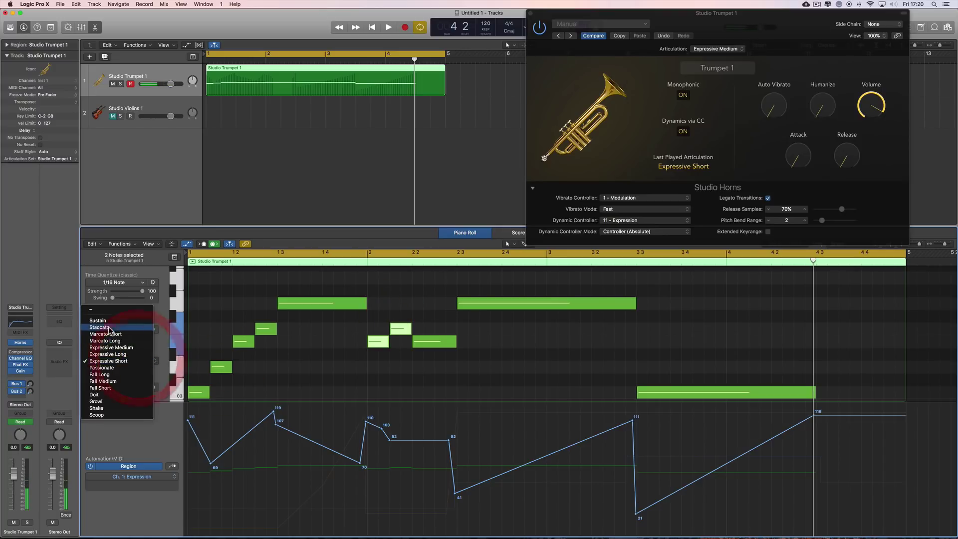
click(131, 364)
key(space)
click(491, 361)
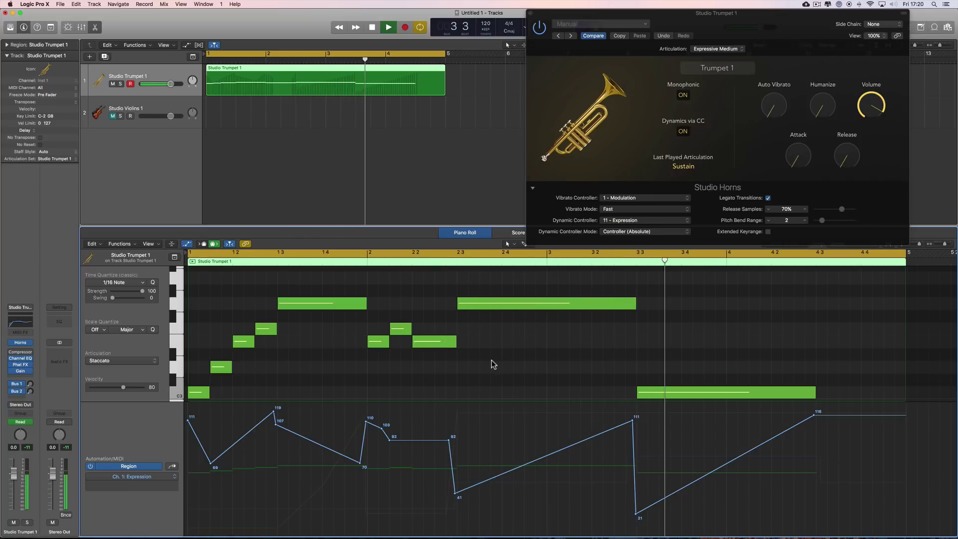
Step: Set the articulation of the long note starting on beat 3 of bar 2 to Marcato Long and play back
click(504, 308)
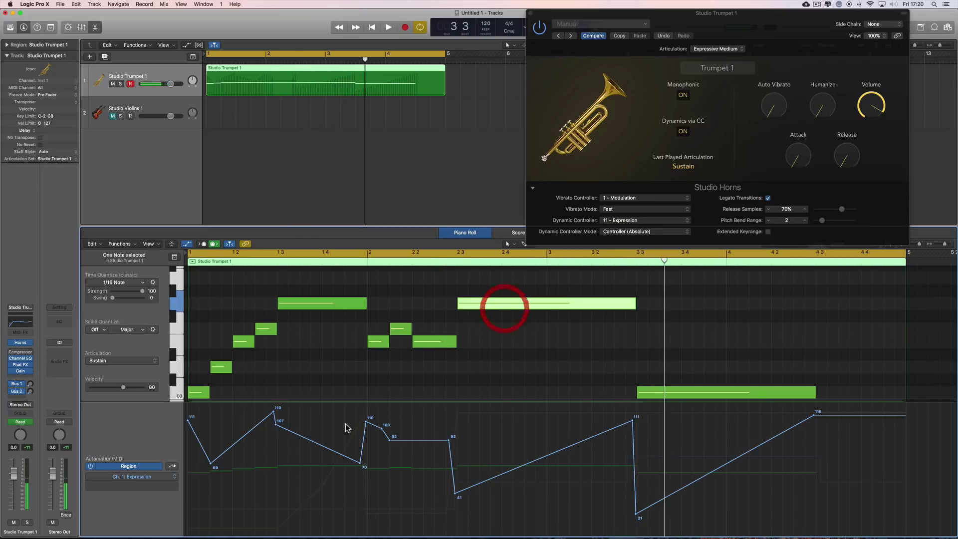
click(119, 362)
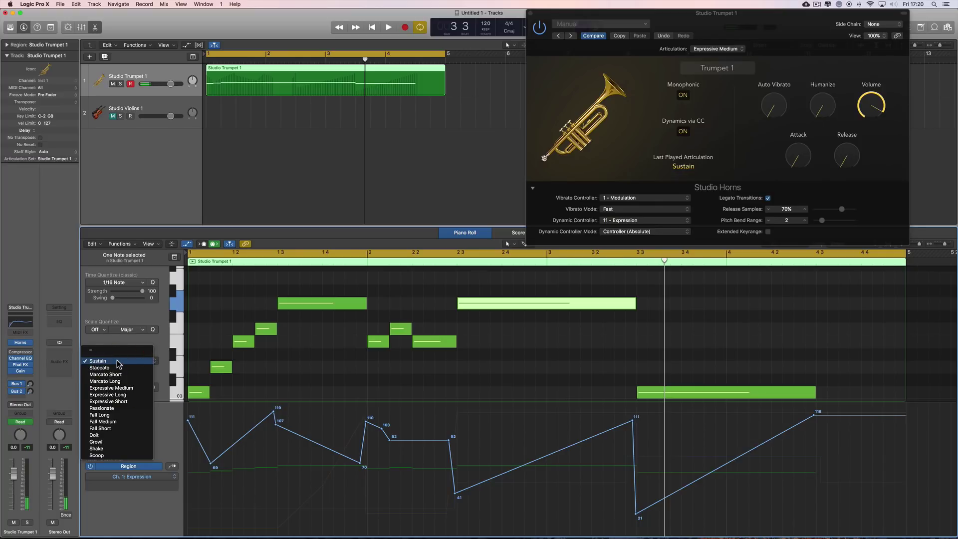
click(119, 382)
key(space)
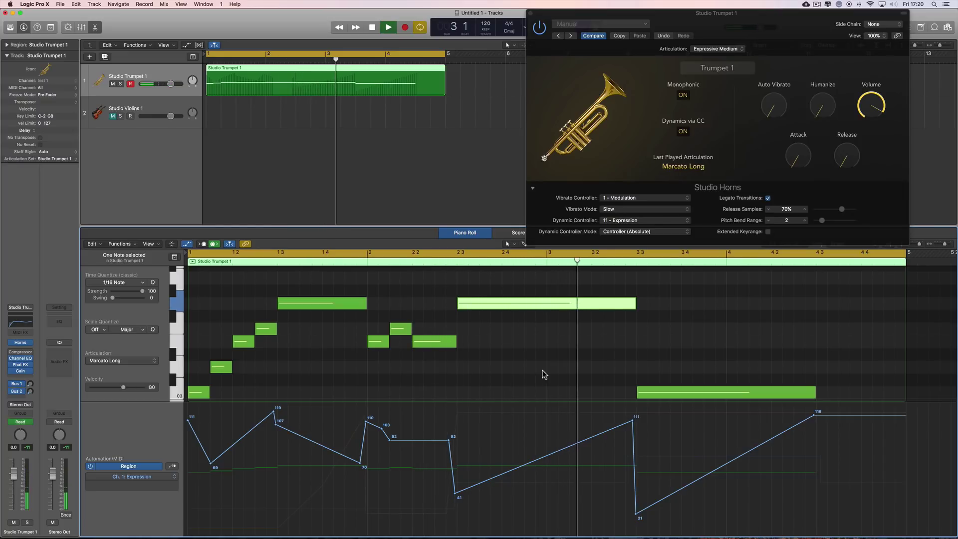
key(space)
Step: Change the articulation of the long note on beat 3 of bar 2 to Expressive Long and play back
click(128, 363)
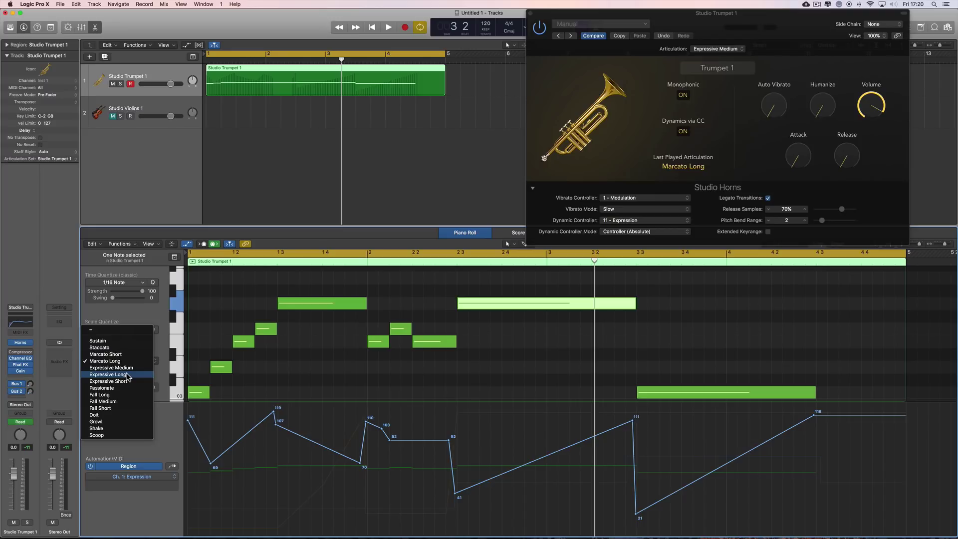
key(Return)
key(space)
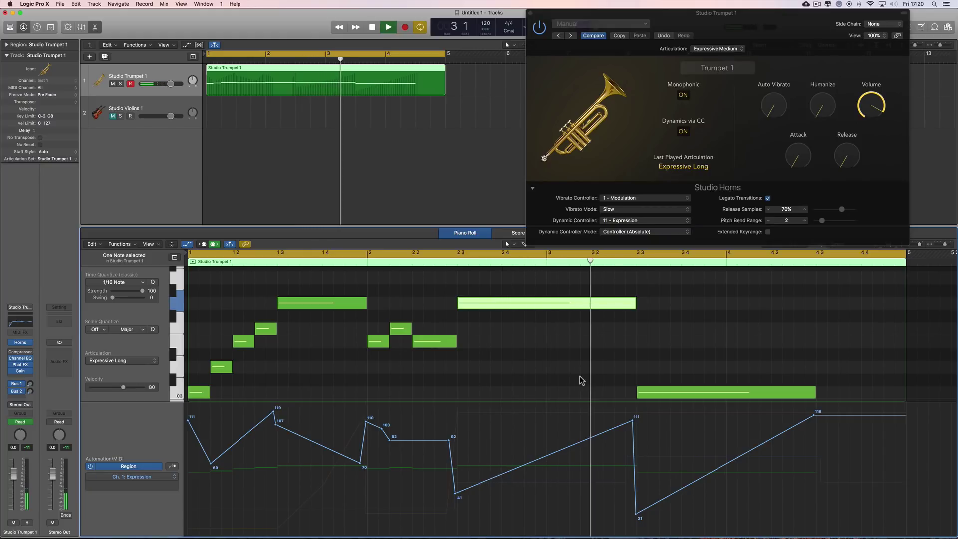
key(space)
Step: Set the articulation of the last note, starting on beat 3 of bar 3, to Expressive Short and play back
click(688, 394)
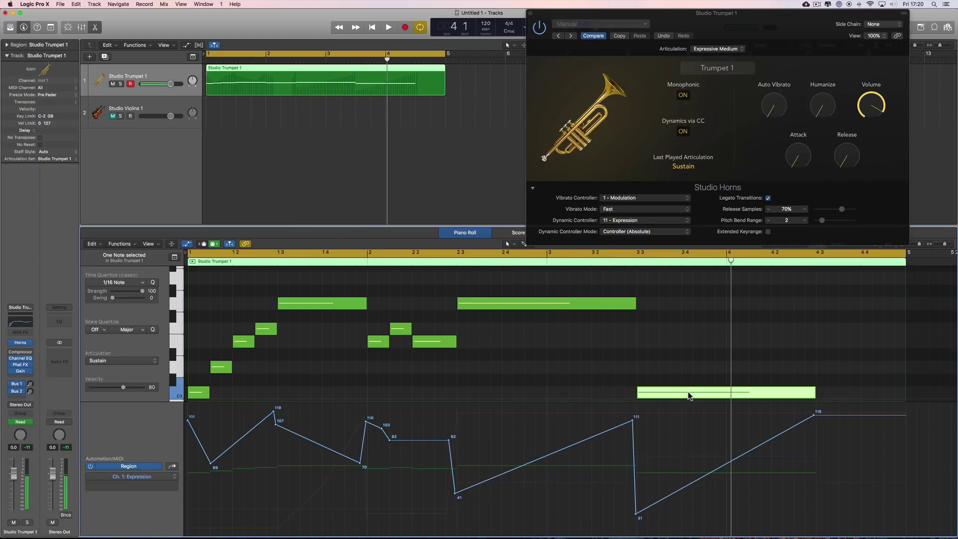
click(129, 361)
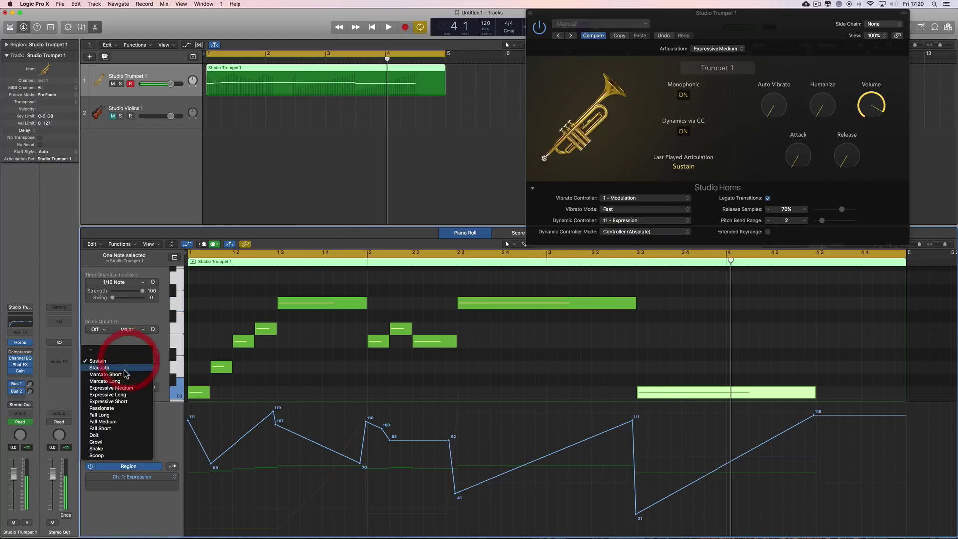
click(124, 402)
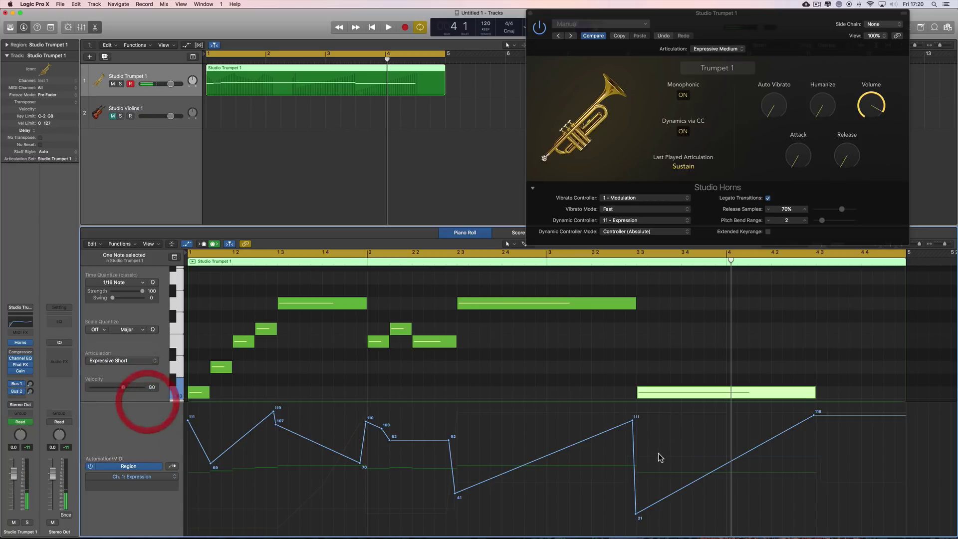
key(space)
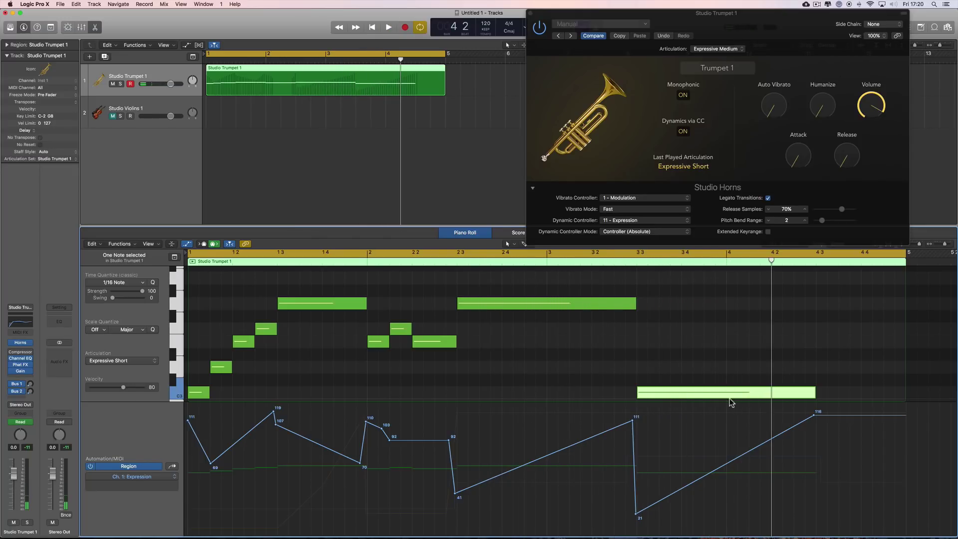
Step: Change the last note's articulation to Expressive Long, raise the expression point at its start to 37, and play back
click(111, 360)
click(120, 355)
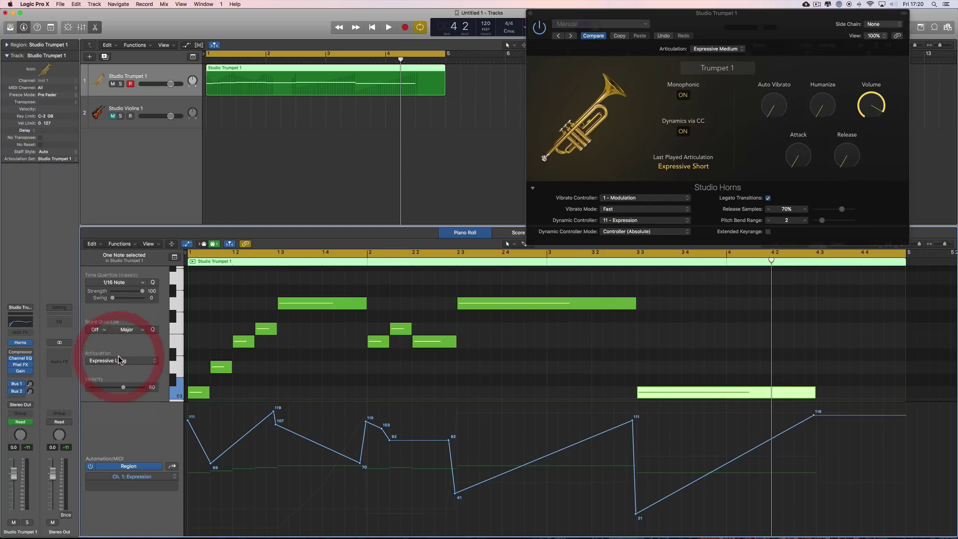
key(space)
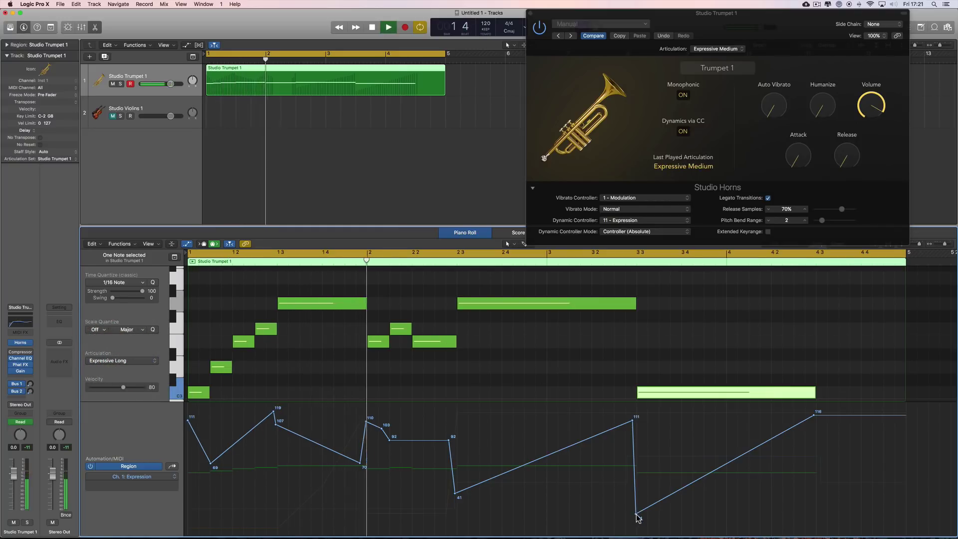
mouse_move(636, 513)
mouse_down()
mouse_move(637, 499)
mouse_move(649, 499)
mouse_up()
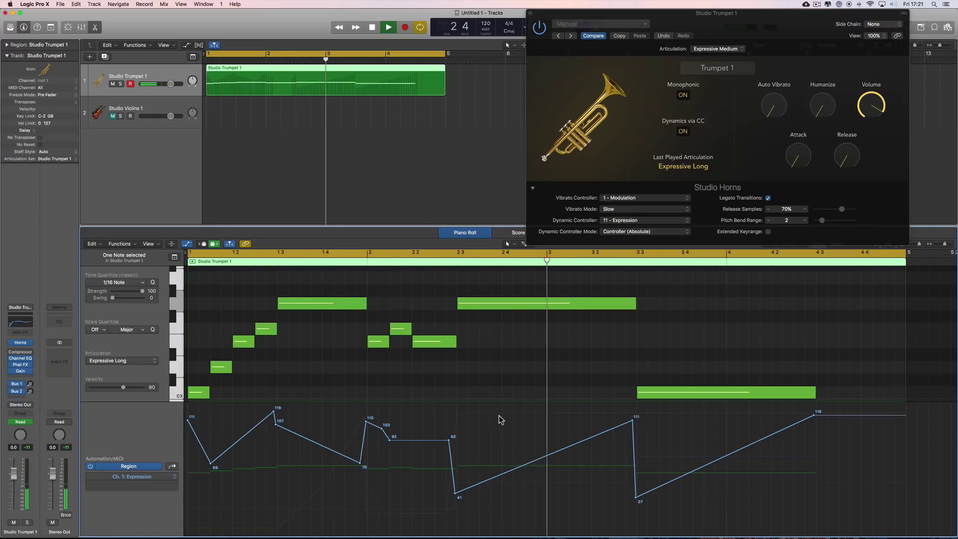
key(space)
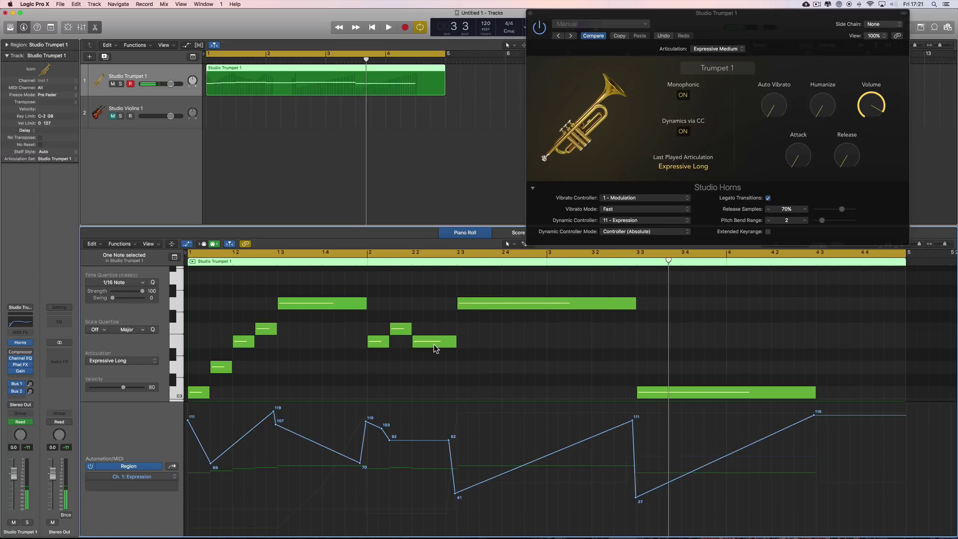
Step: Set the articulation of the note on beat 2 of bar 2 to Scoop and play the melody back
click(434, 343)
click(120, 363)
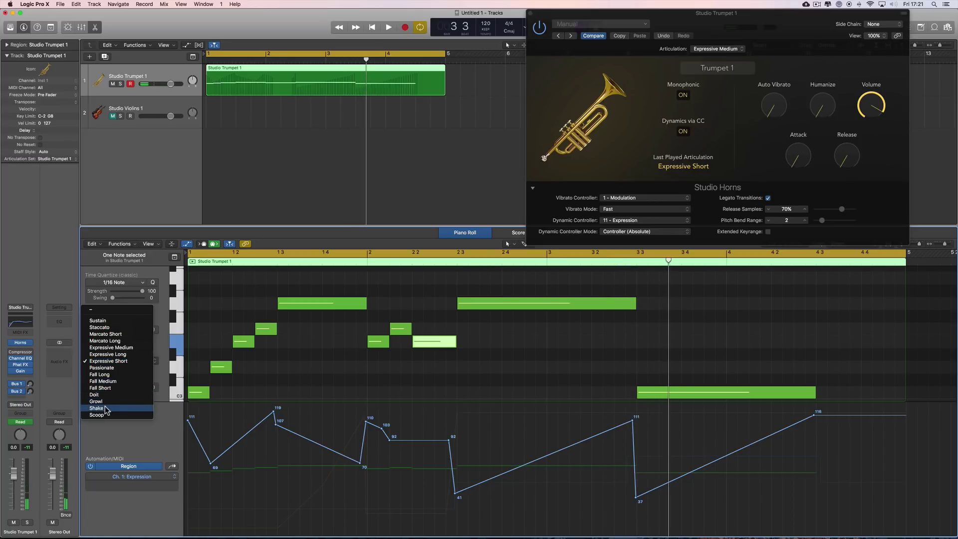
click(167, 413)
key(space)
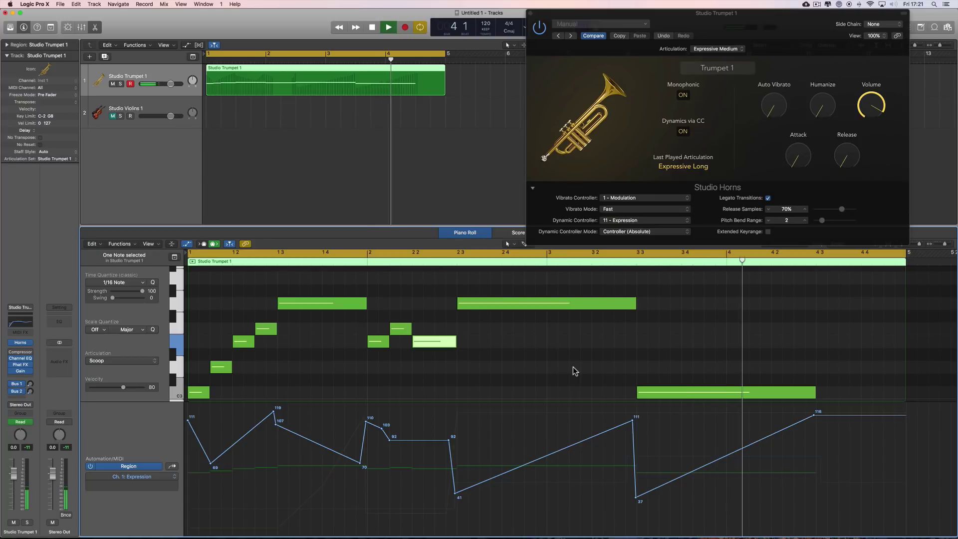
key(space)
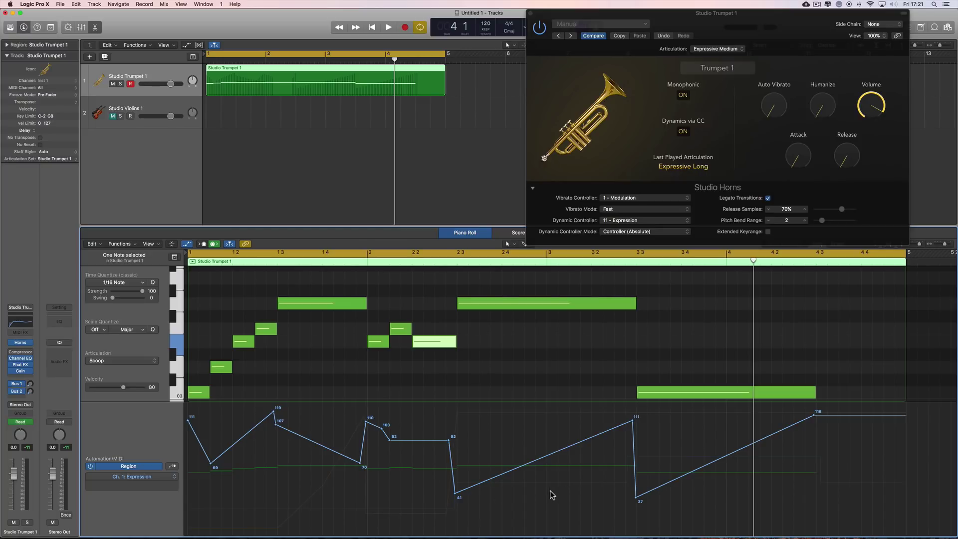
key(space)
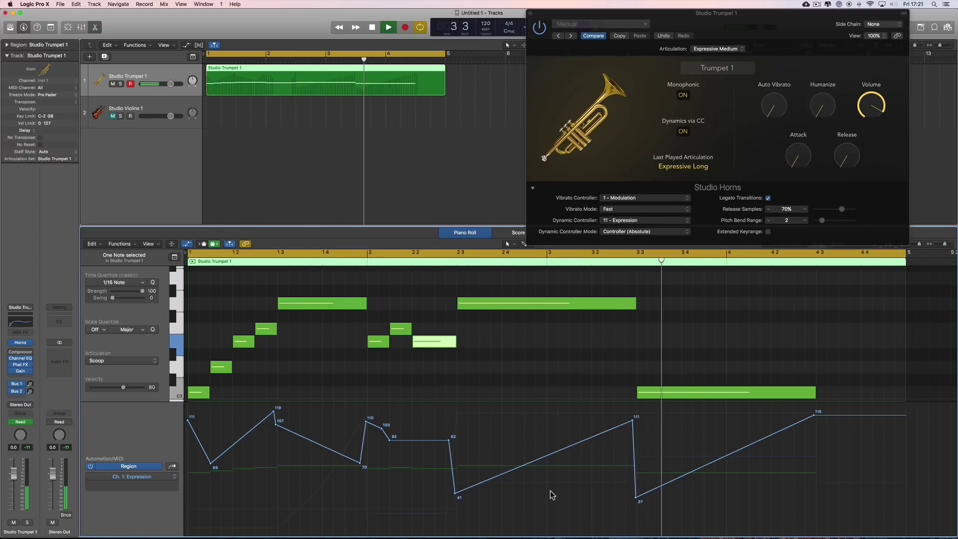
key(space)
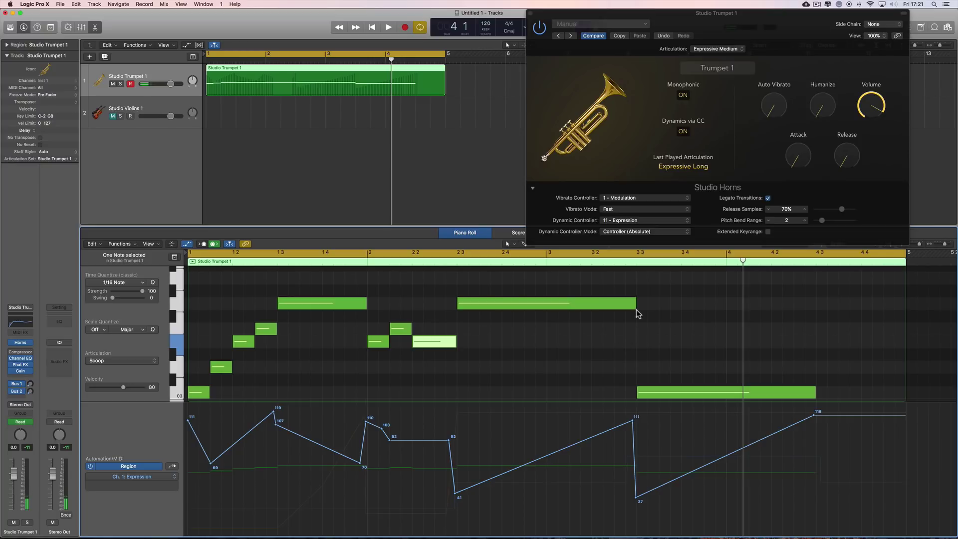
Step: Extend the end of the long note from bar 2 so it overlaps the last note, and play back the transition
drag(637, 313, 646, 316)
key(space)
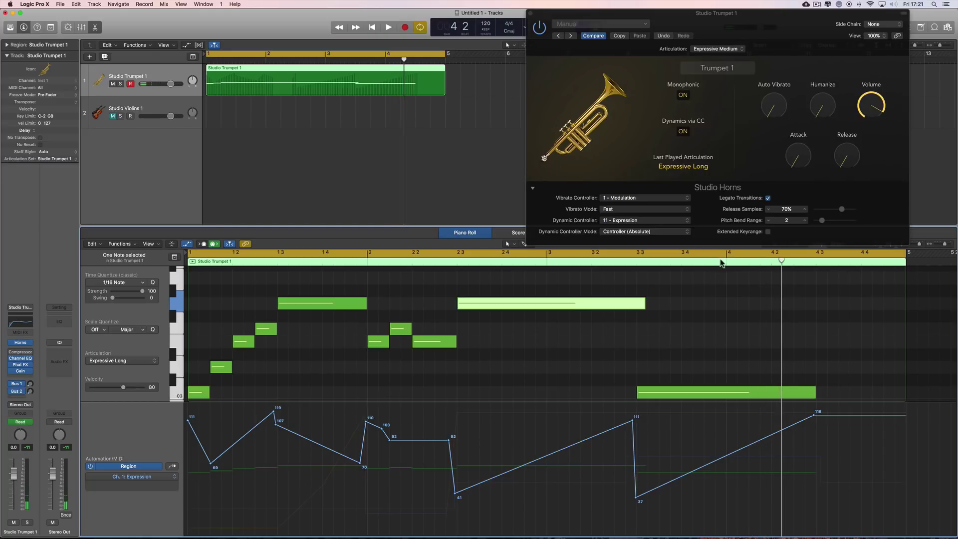
key(space)
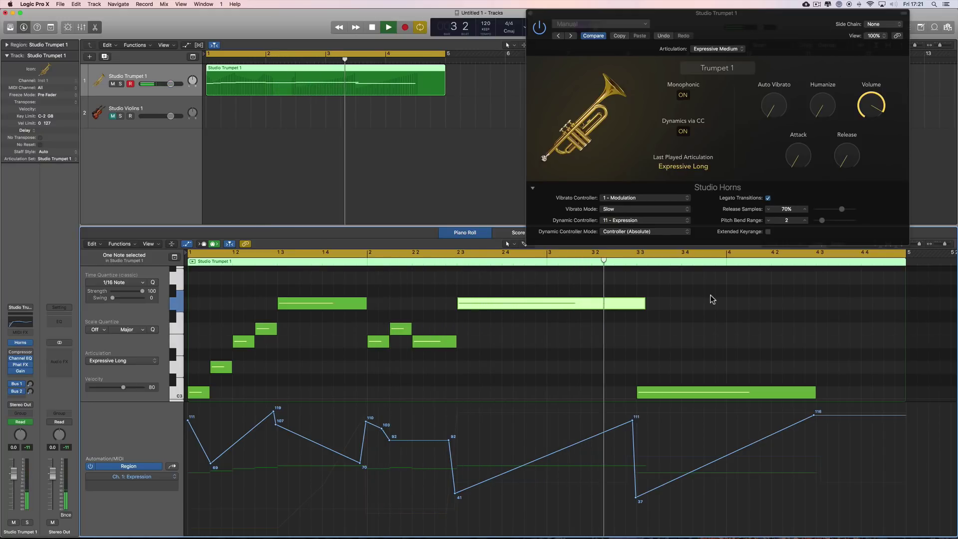
key(space)
Step: Shorten the long note to remove its overlap with the last note, and play back from late in bar 2
drag(643, 309, 636, 307)
key(space)
click(708, 320)
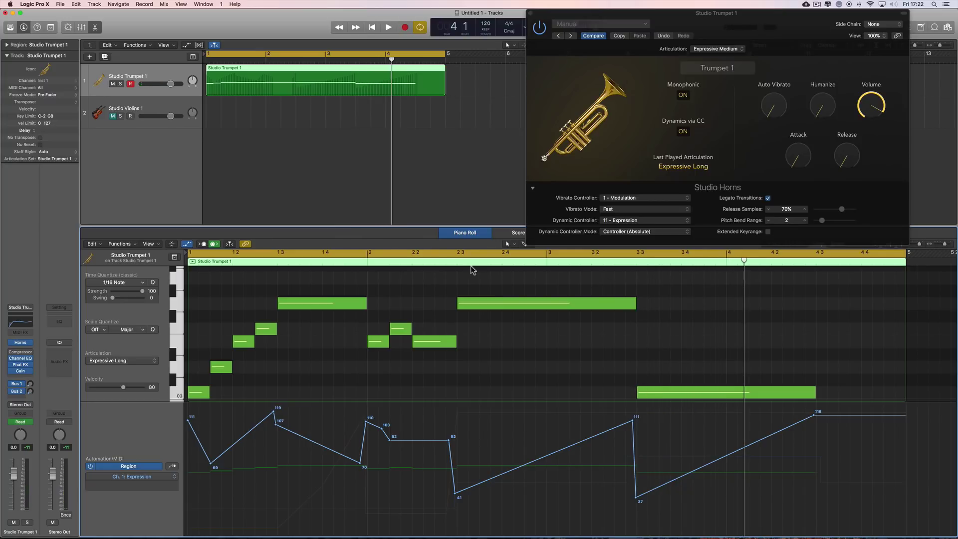
double_click(445, 262)
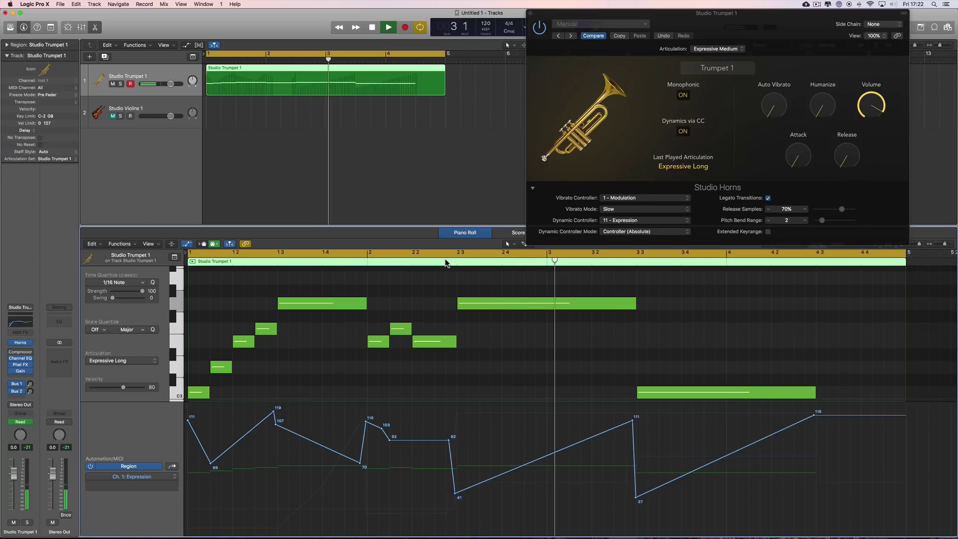
key(space)
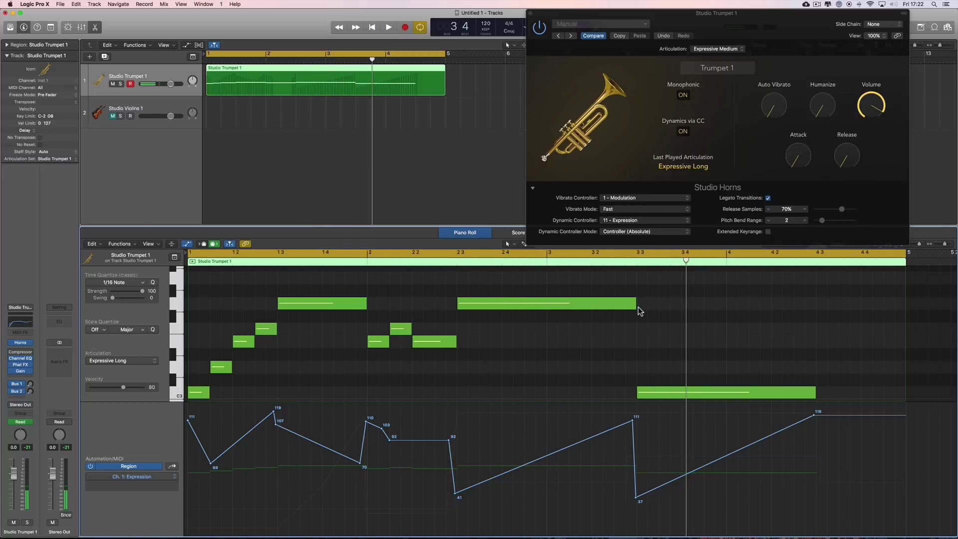
Step: Extend the long note very slightly past the start of the last note and play back the transition
drag(636, 307, 638, 308)
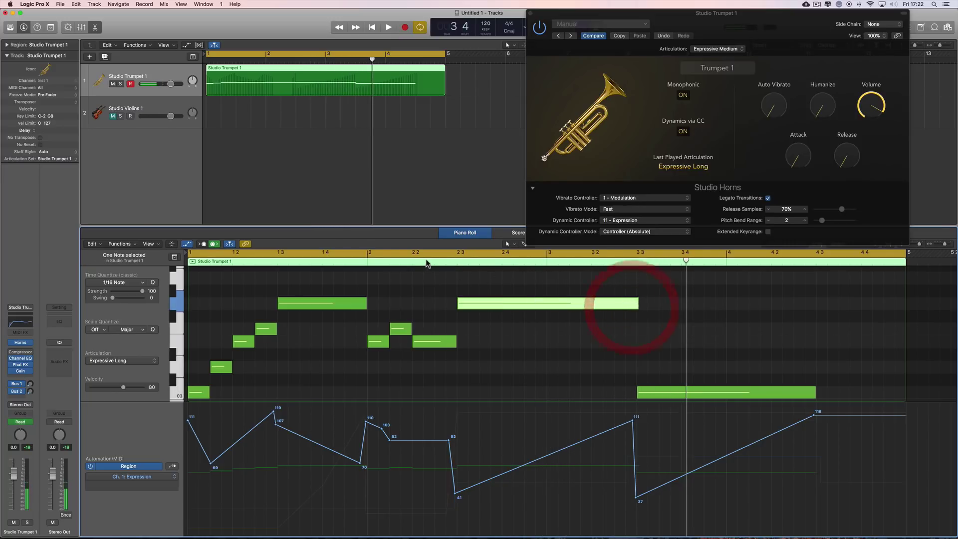
double_click(426, 261)
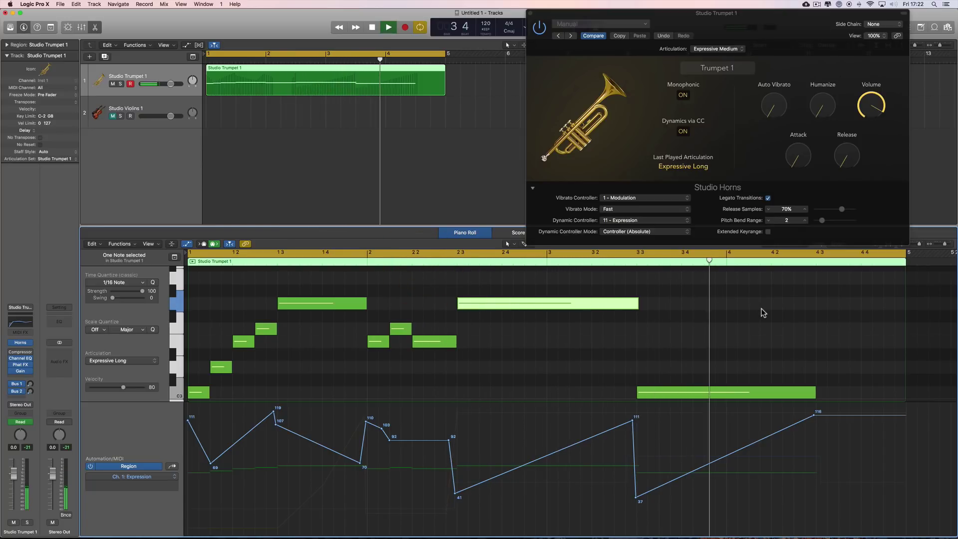
key(space)
Step: Lengthen the long note further for a larger overlap with the last note, and replay the transition twice from late in bar 2
drag(644, 310, 650, 307)
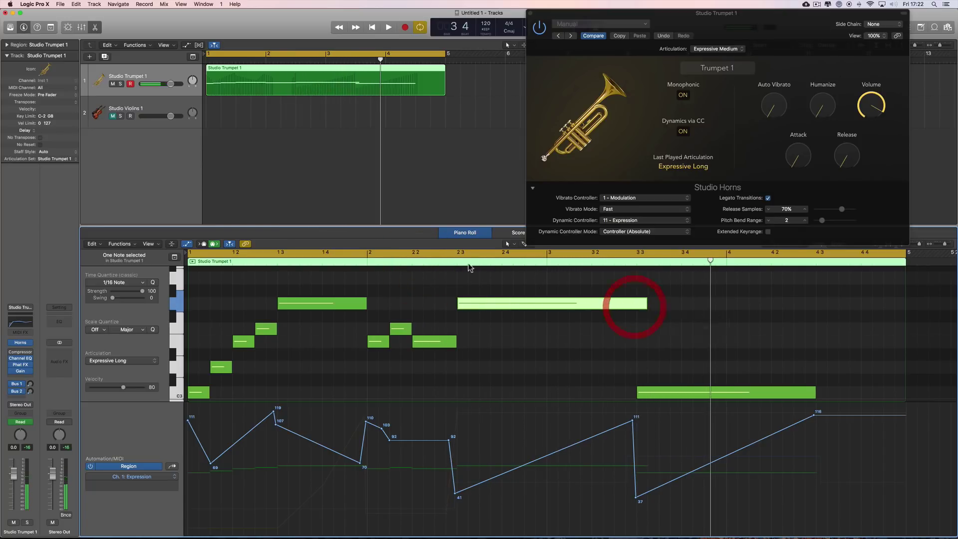
click(447, 262)
double_click(446, 262)
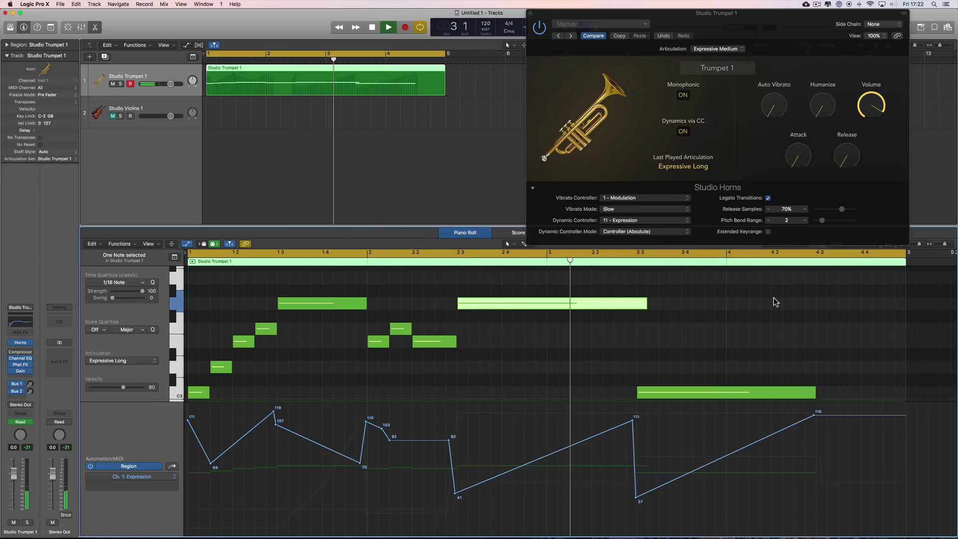
key(space)
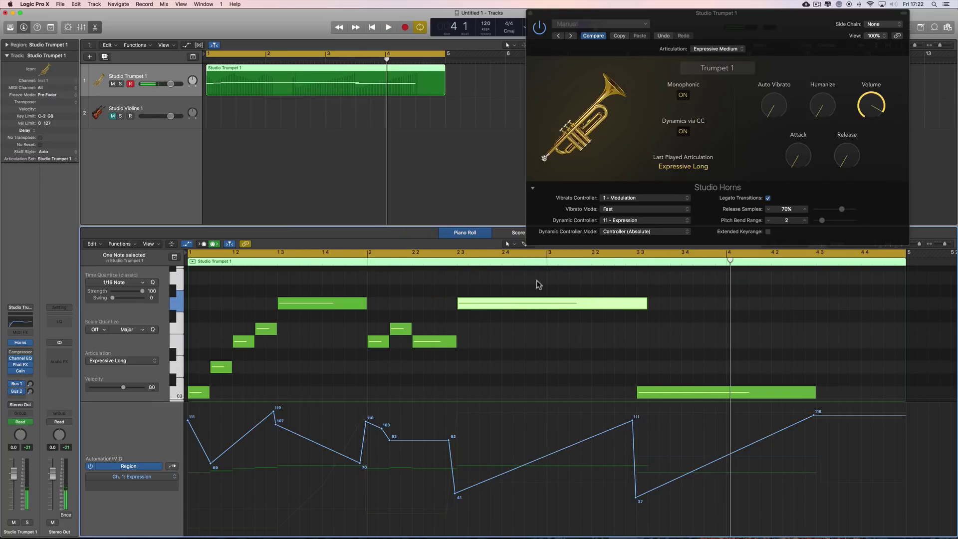
double_click(444, 263)
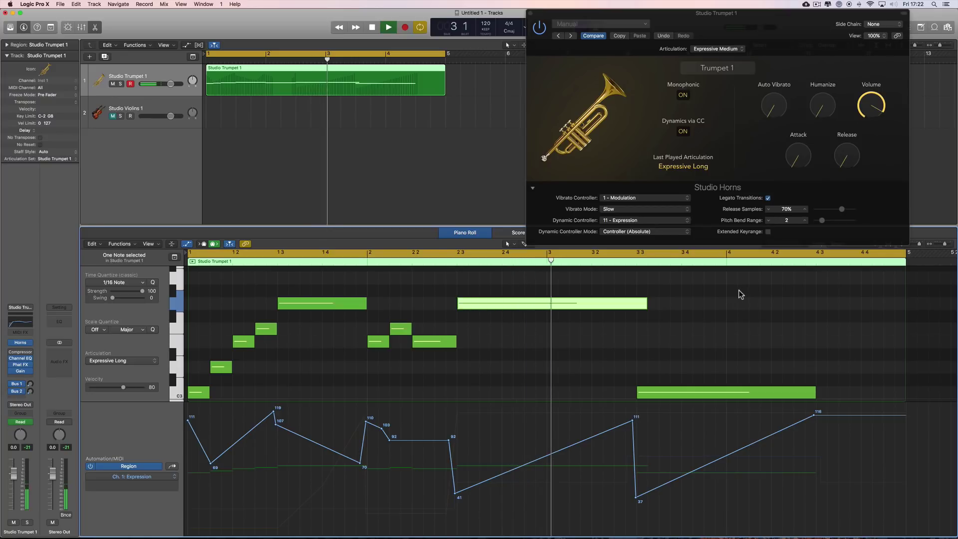
key(space)
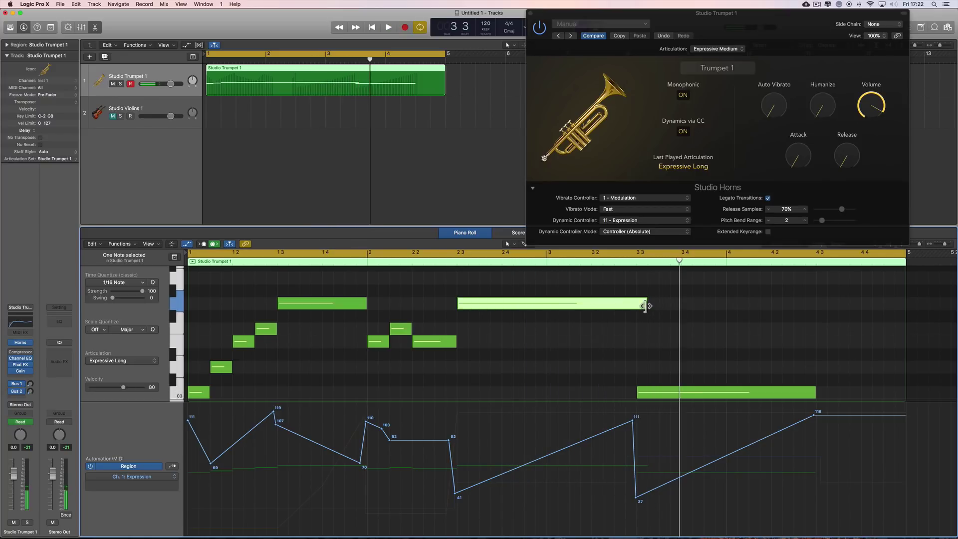
Step: Trim the long note back to end at the start of the last note, and play back without the overlap
drag(646, 303, 633, 305)
double_click(439, 262)
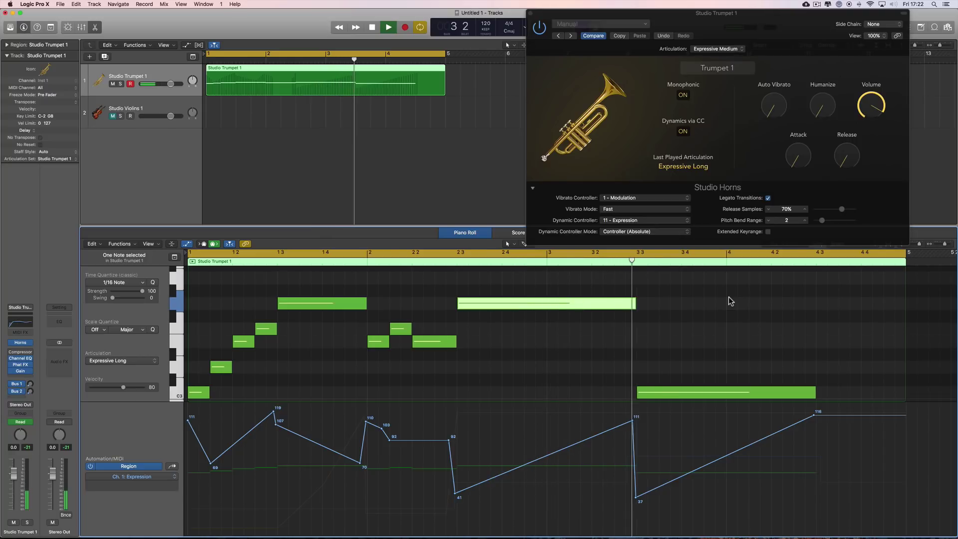
key(space)
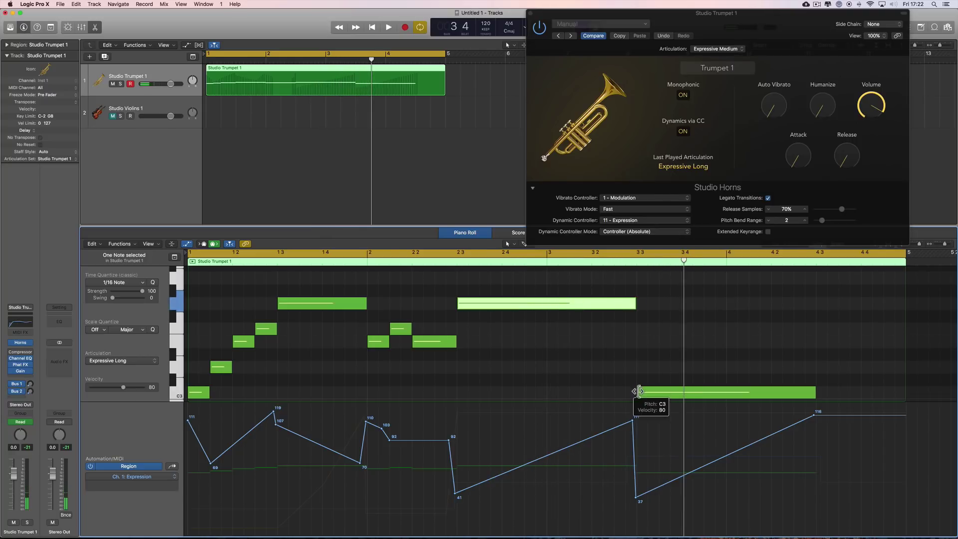